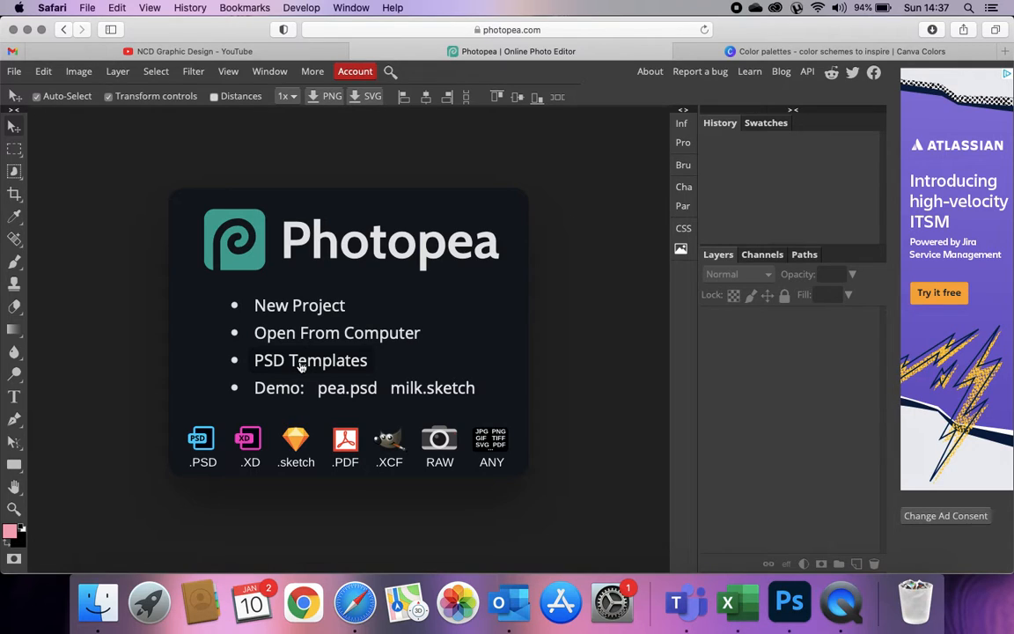
# Step: Create a white A3 portrait project from the print preset, 297 × 420 mm at 300 DPI
pyautogui.click(299, 305)
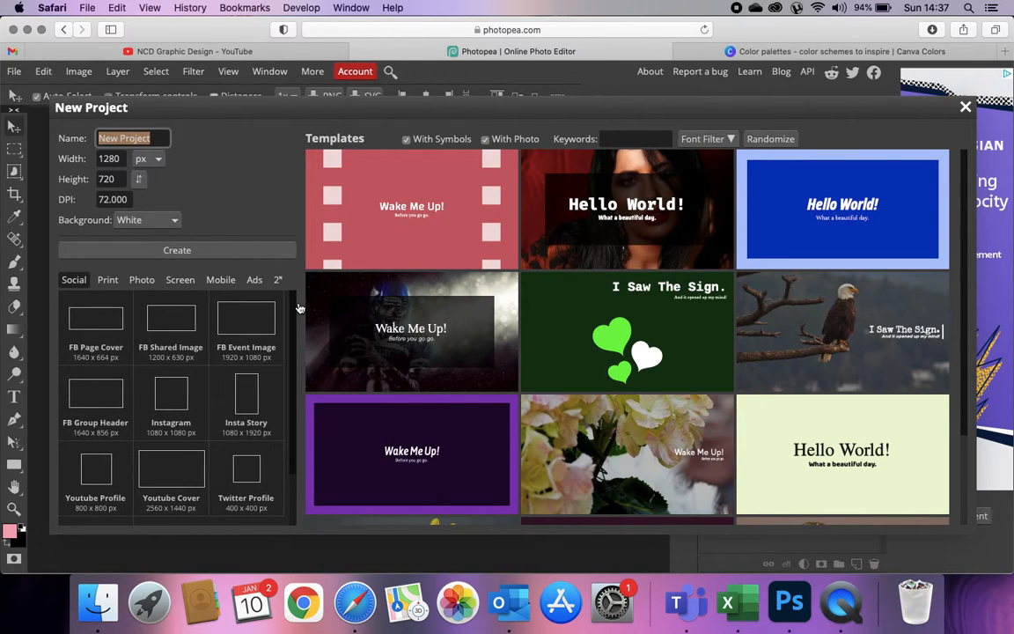
pyautogui.click(107, 279)
pyautogui.click(106, 320)
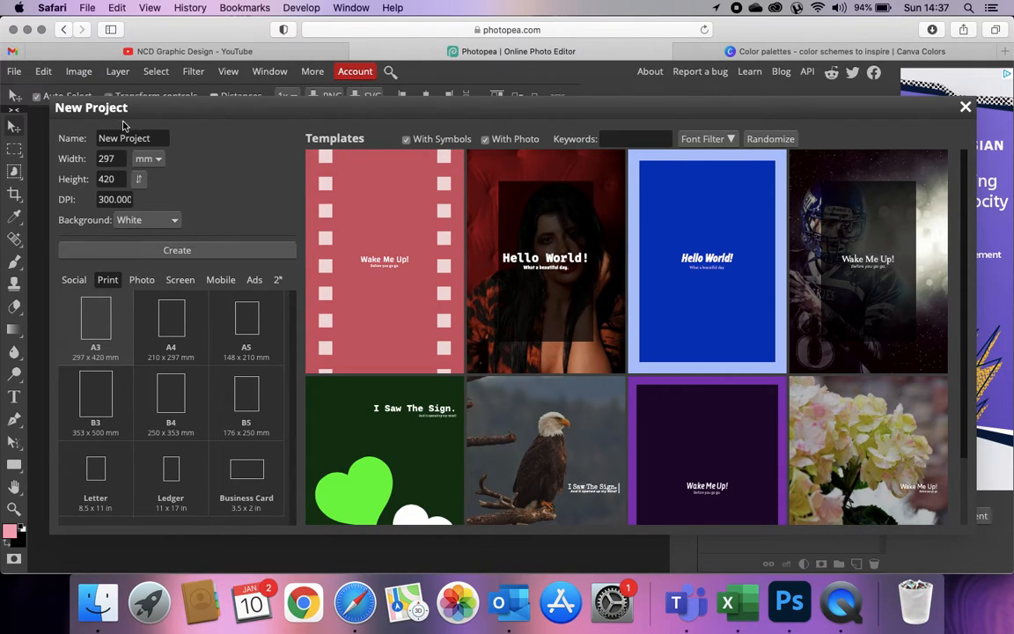
pyautogui.click(175, 251)
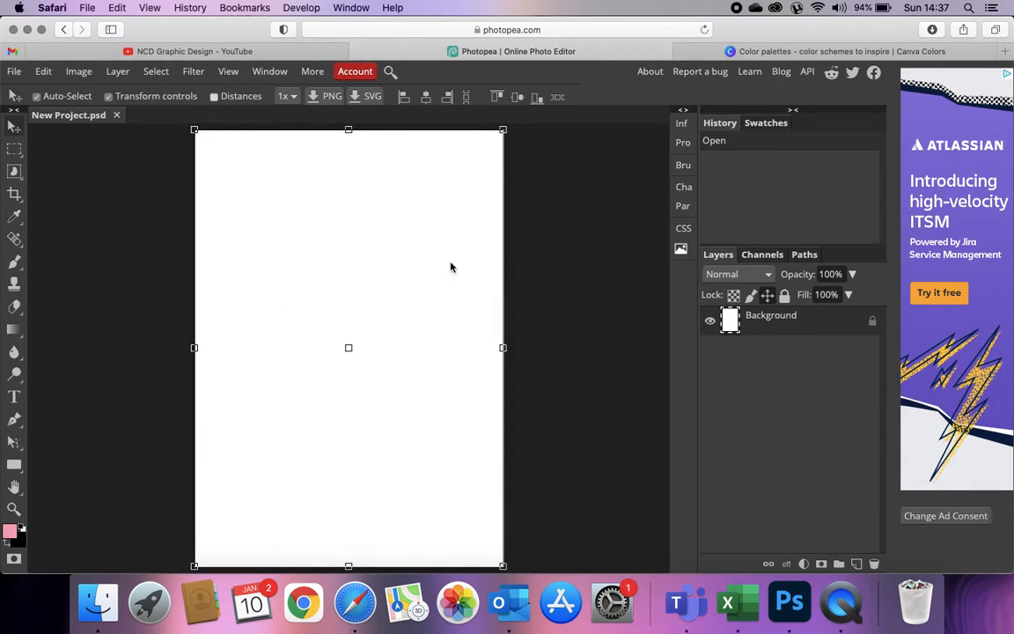
pyautogui.click(506, 292)
pyautogui.click(70, 280)
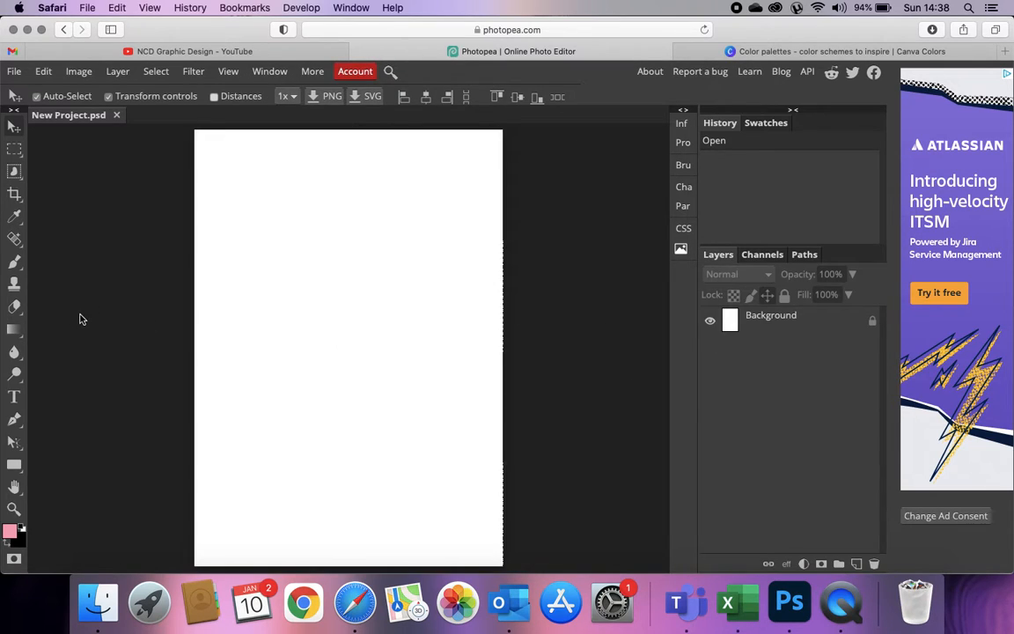
# Step: Place the 29465526-small-plants grass image and mg_1982.jpg from the Nature folder, and move the Background layer beneath them
pyautogui.click(103, 622)
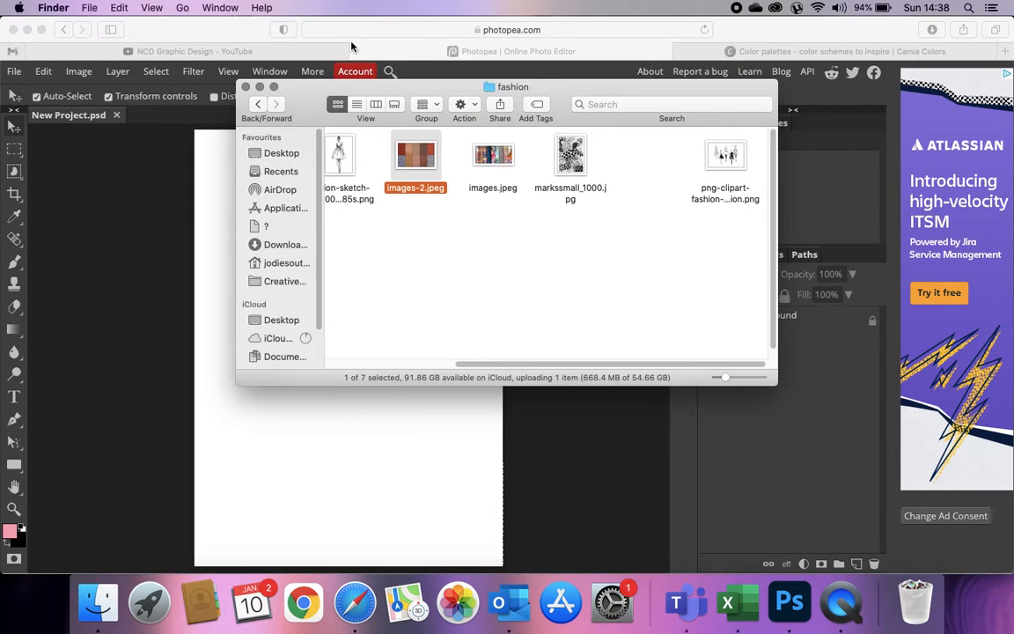
pyautogui.click(258, 105)
pyautogui.doubleClick(399, 302)
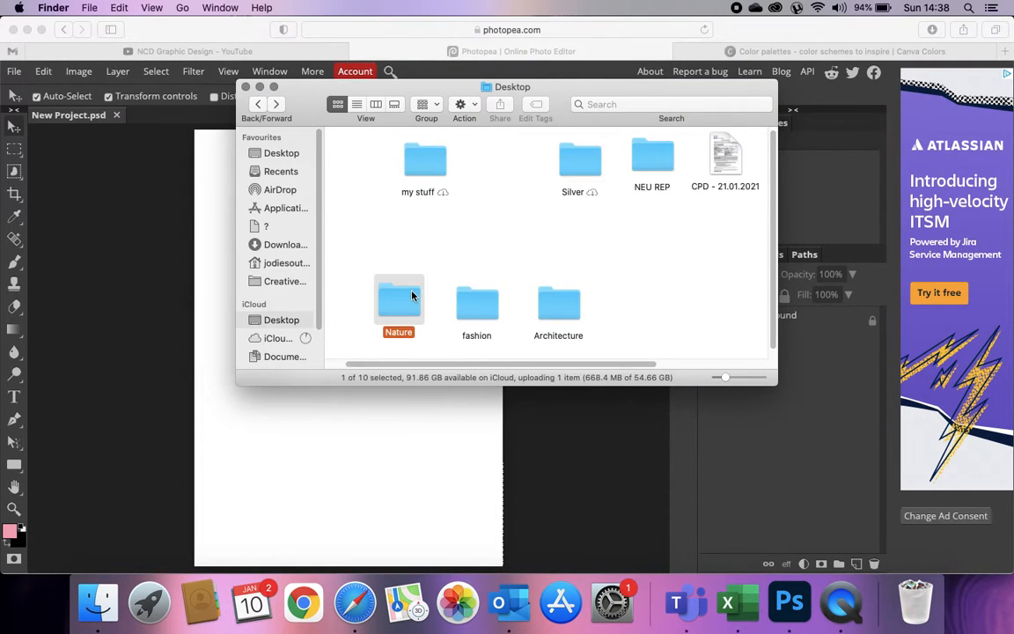
pyautogui.moveTo(443, 157); pyautogui.dragTo(305, 438)
pyautogui.moveTo(422, 224); pyautogui.dragTo(340, 460)
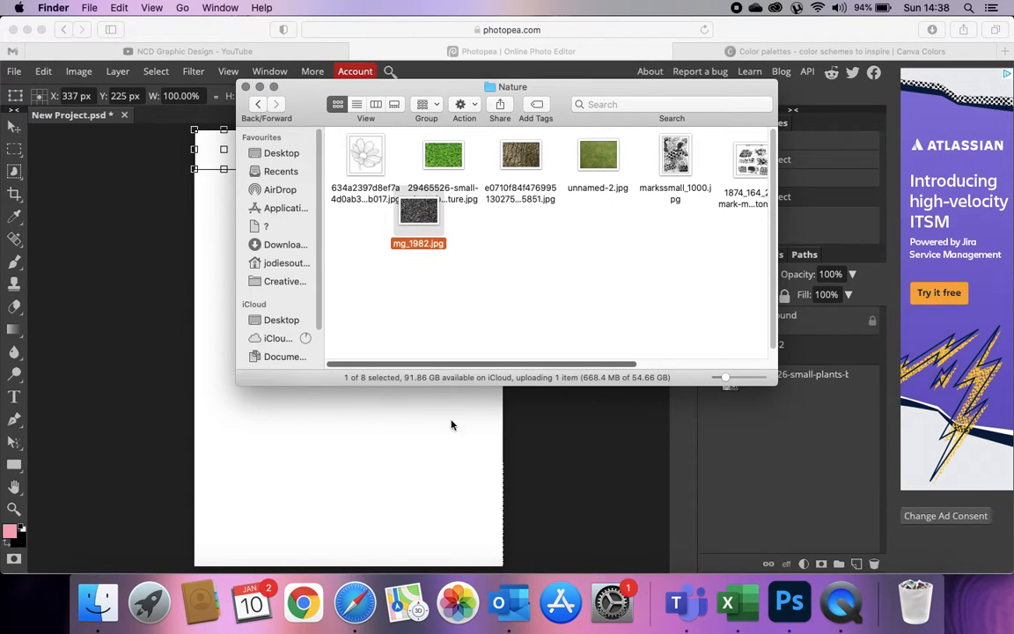
pyautogui.click(440, 485)
pyautogui.moveTo(775, 322); pyautogui.dragTo(768, 396)
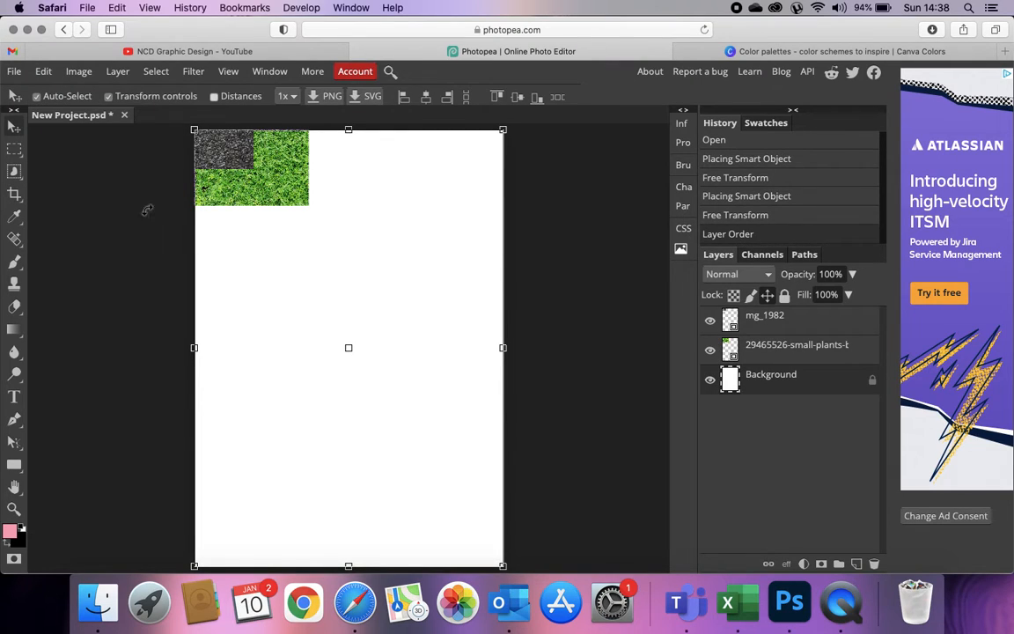
# Step: Place images-2.jpeg and images.jpeg from the fashion folder into the project
pyautogui.click(98, 602)
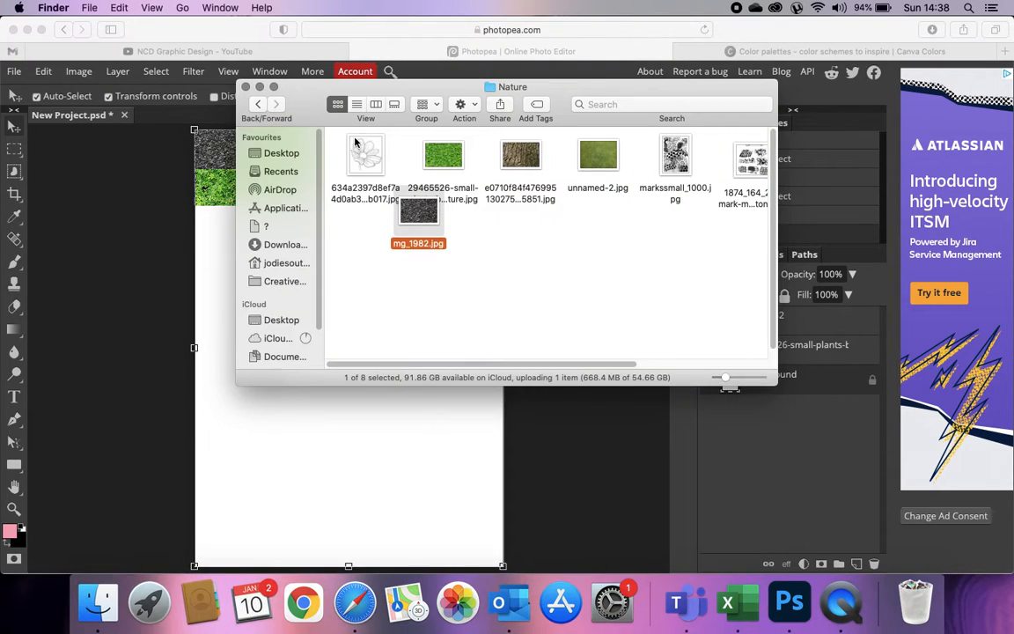
pyautogui.click(257, 104)
pyautogui.click(484, 316)
pyautogui.doubleClick(487, 317)
pyautogui.moveTo(426, 157); pyautogui.dragTo(264, 494)
pyautogui.moveTo(507, 153); pyautogui.dragTo(282, 503)
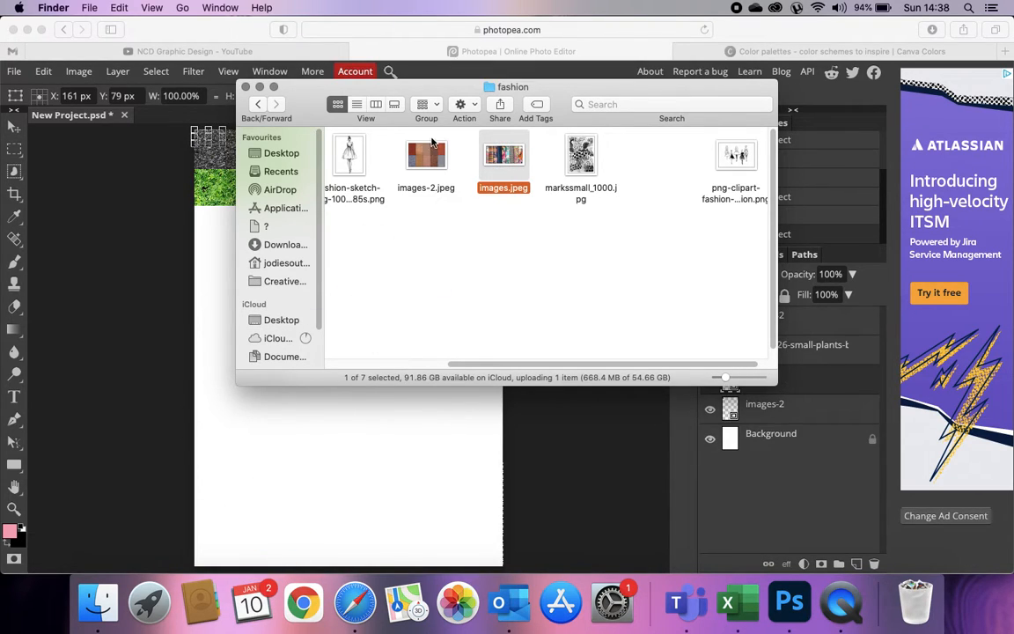
# Step: Place brutalist-architecture-8.jpg from the Architecture folder into the project
pyautogui.click(258, 104)
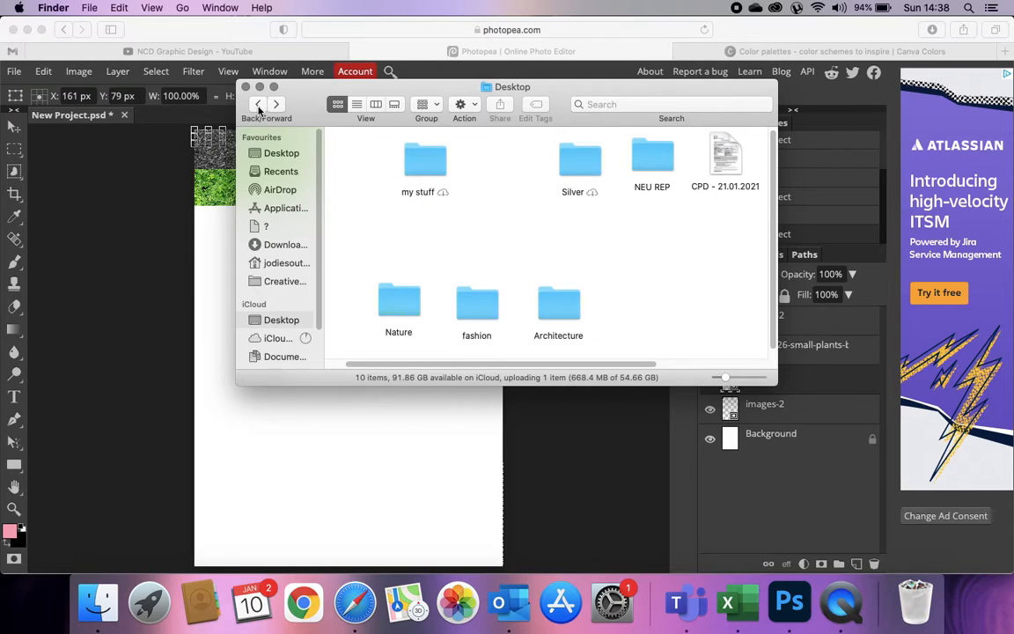
pyautogui.doubleClick(559, 304)
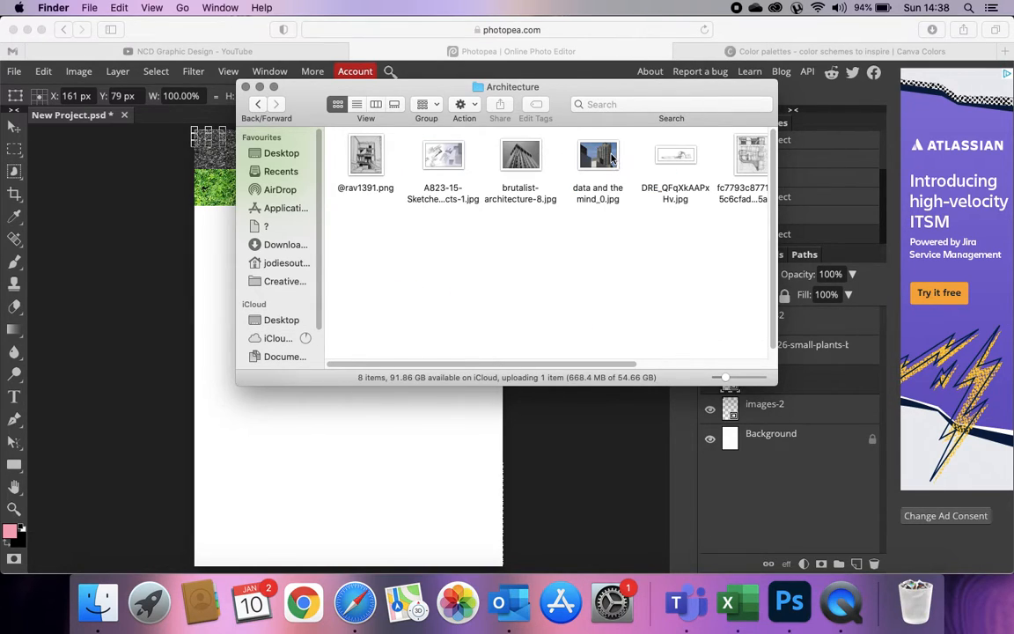
pyautogui.moveTo(515, 157); pyautogui.dragTo(312, 480)
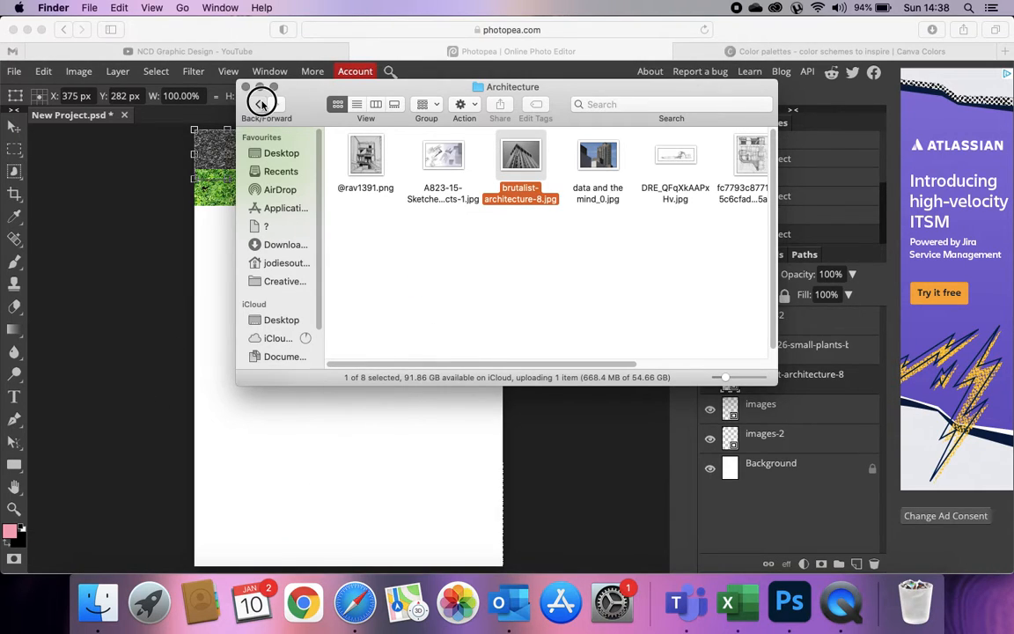
# Step: Add markssmall_1000.jpg, the bc7fdc0137b2d5b901517 sketch PNG and the fashion-sketch PNG from the fashion folder to the project
pyautogui.click(261, 104)
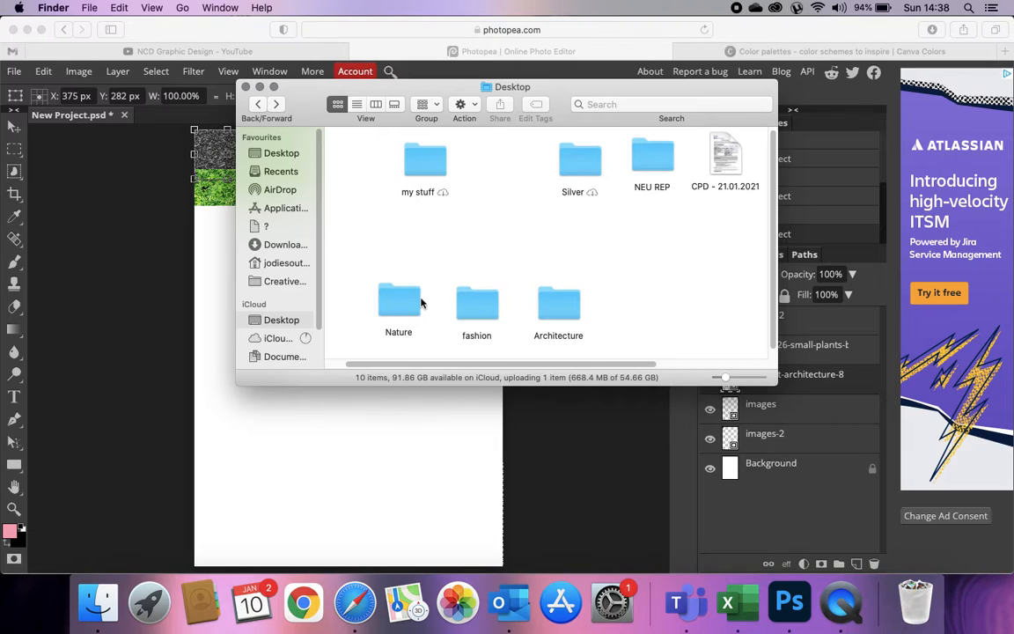
pyautogui.doubleClick(474, 307)
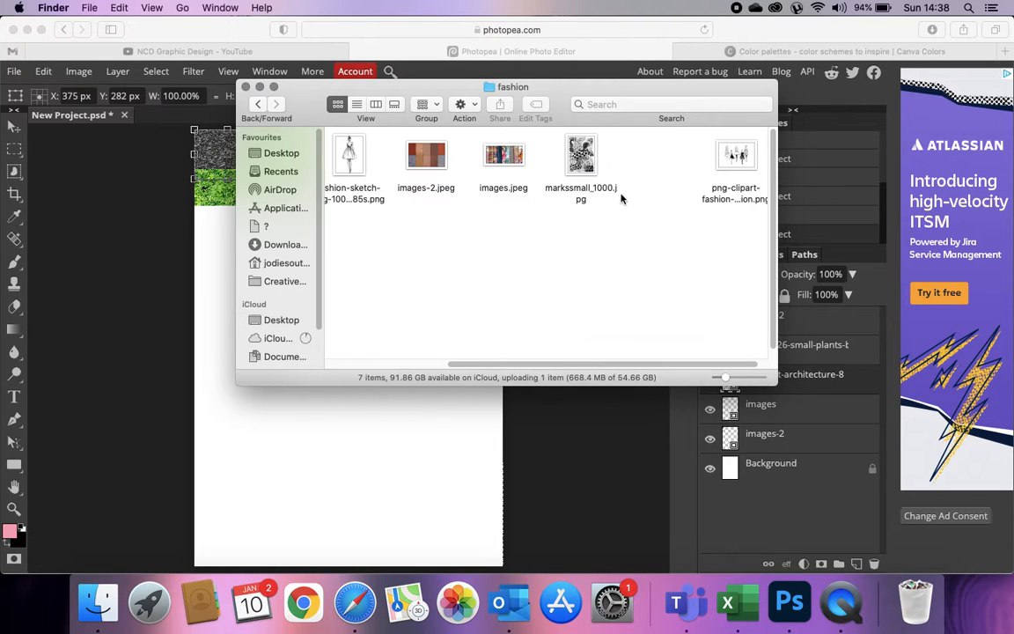
pyautogui.moveTo(581, 159); pyautogui.dragTo(329, 473)
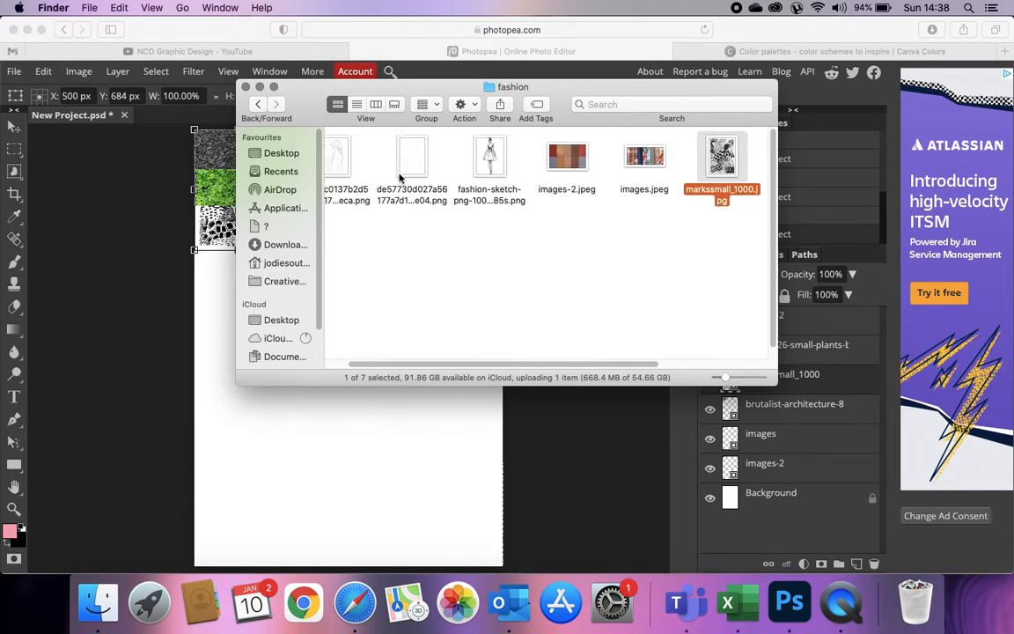
pyautogui.click(361, 157)
pyautogui.moveTo(361, 156); pyautogui.dragTo(333, 502)
pyautogui.moveTo(520, 156)
pyautogui.mouseDown()
pyautogui.moveTo(285, 539)
pyautogui.moveTo(323, 504)
pyautogui.mouseUp()
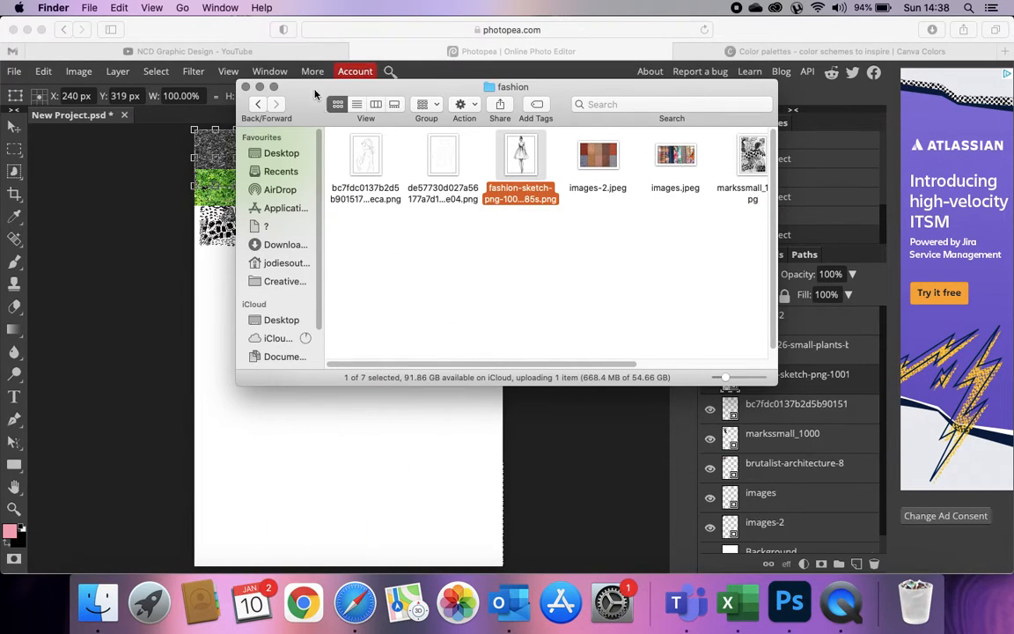
pyautogui.click(260, 107)
pyautogui.click(577, 306)
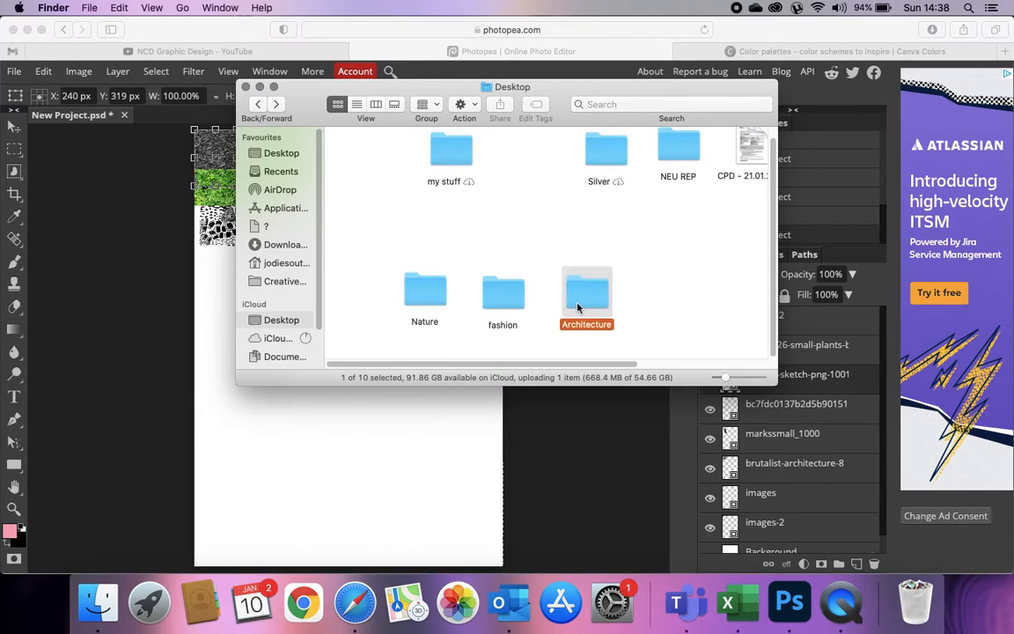
pyautogui.doubleClick(576, 306)
pyautogui.moveTo(368, 159); pyautogui.dragTo(282, 508)
# Step: Scale the building sketch to about 583% and move it down to the lower part of the page
pyautogui.click(331, 500)
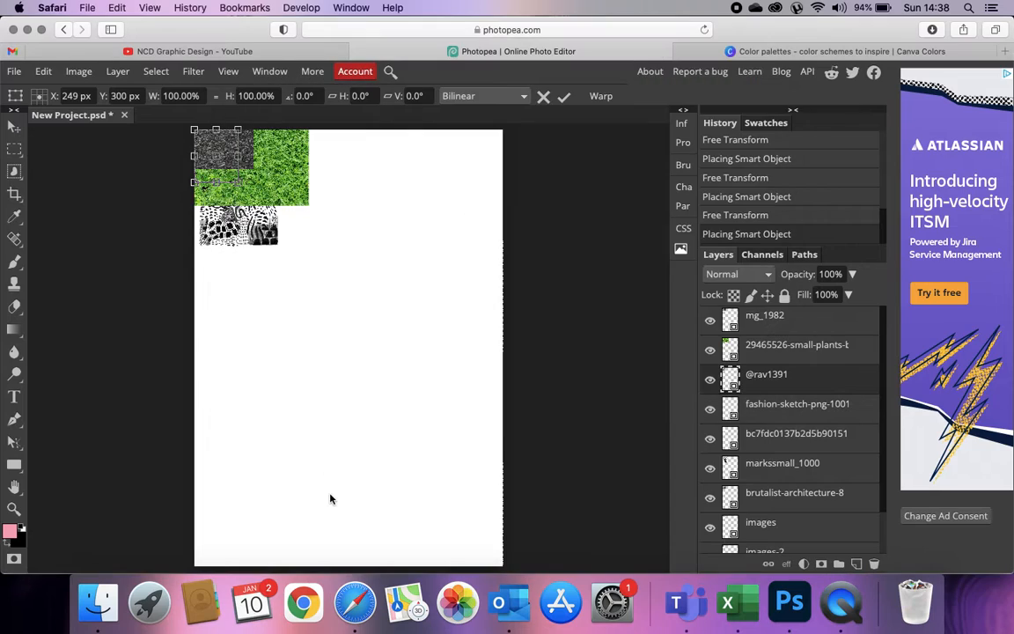
pyautogui.moveTo(238, 183)
pyautogui.mouseDown()
pyautogui.moveTo(251, 182)
pyautogui.moveTo(376, 374)
pyautogui.moveTo(450, 437)
pyautogui.mouseUp()
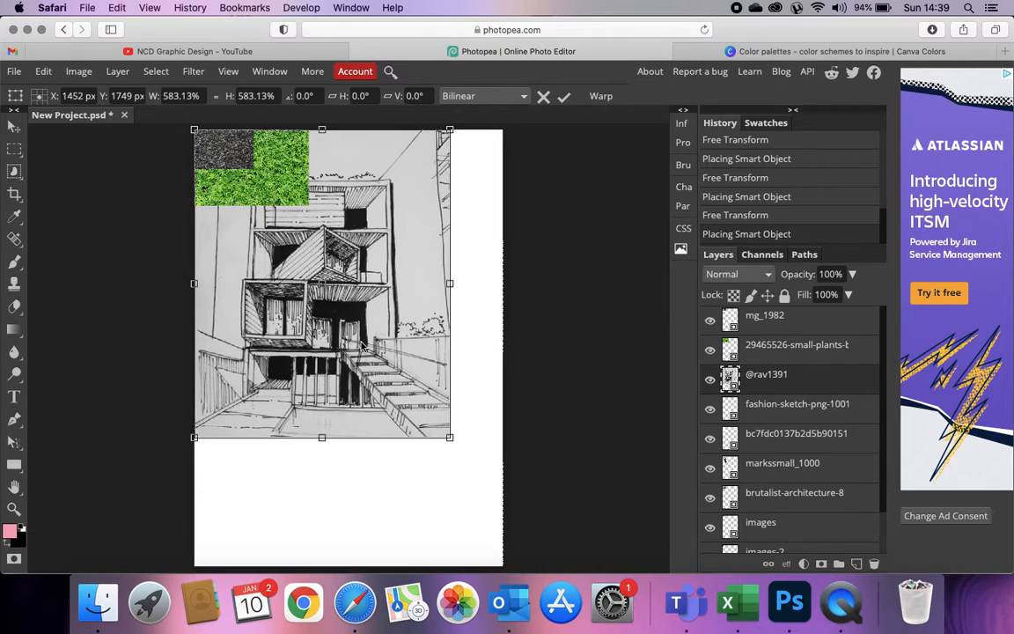
pyautogui.press('Return')
pyautogui.moveTo(346, 343)
pyautogui.mouseDown()
pyautogui.moveTo(399, 385)
pyautogui.moveTo(351, 433)
pyautogui.mouseUp()
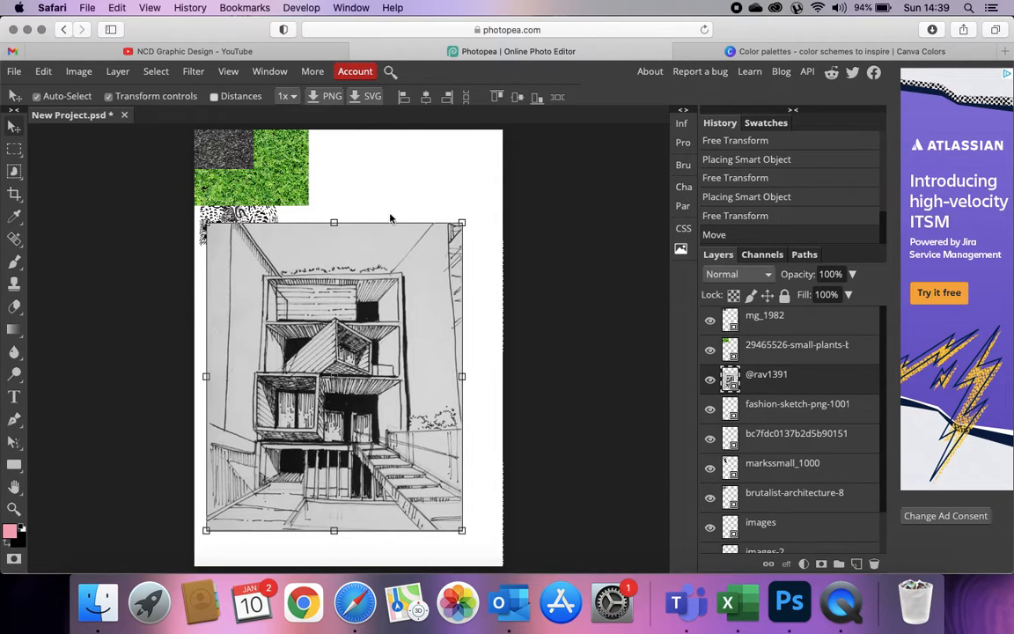
pyautogui.moveTo(360, 267)
pyautogui.mouseDown()
pyautogui.moveTo(377, 259)
pyautogui.moveTo(359, 271)
pyautogui.mouseUp()
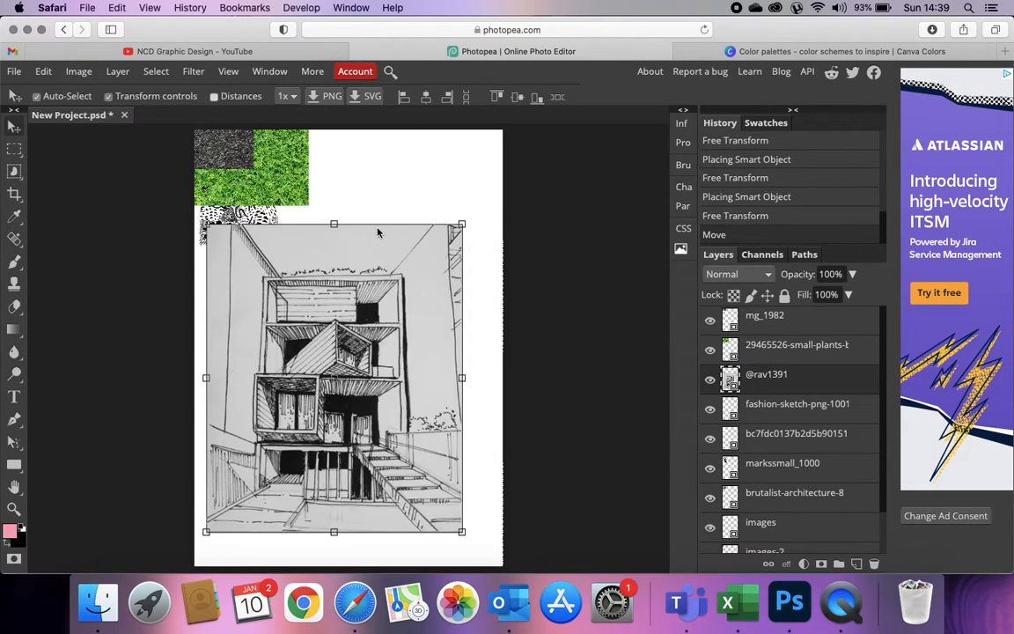
# Step: Apply Levels to the building sketch with black input 39, midtone 0.62 and white input 174
pyautogui.click(79, 73)
pyautogui.moveTo(105, 91)
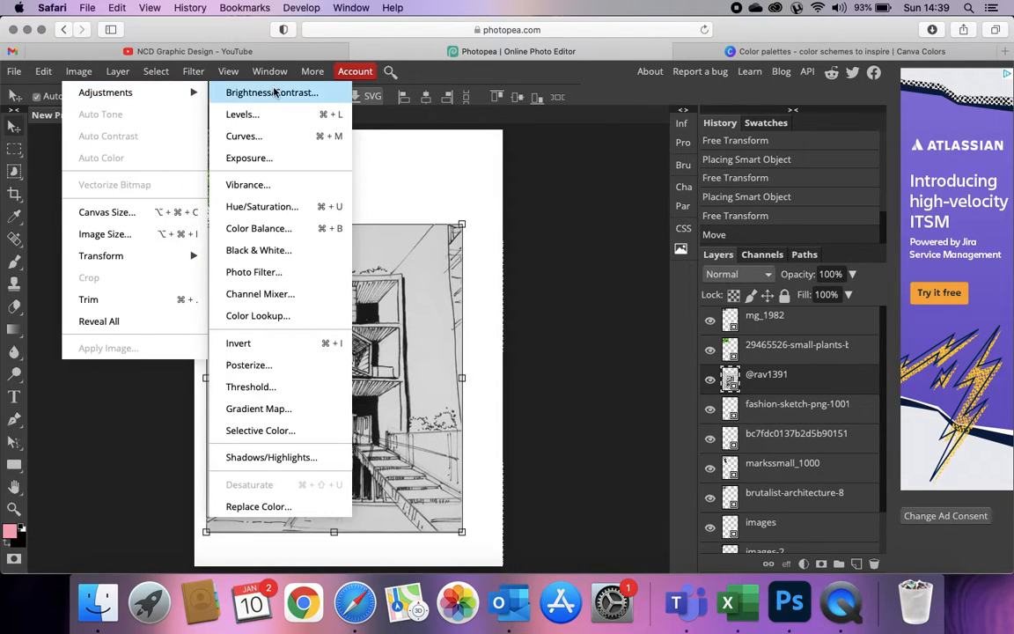
pyautogui.click(230, 112)
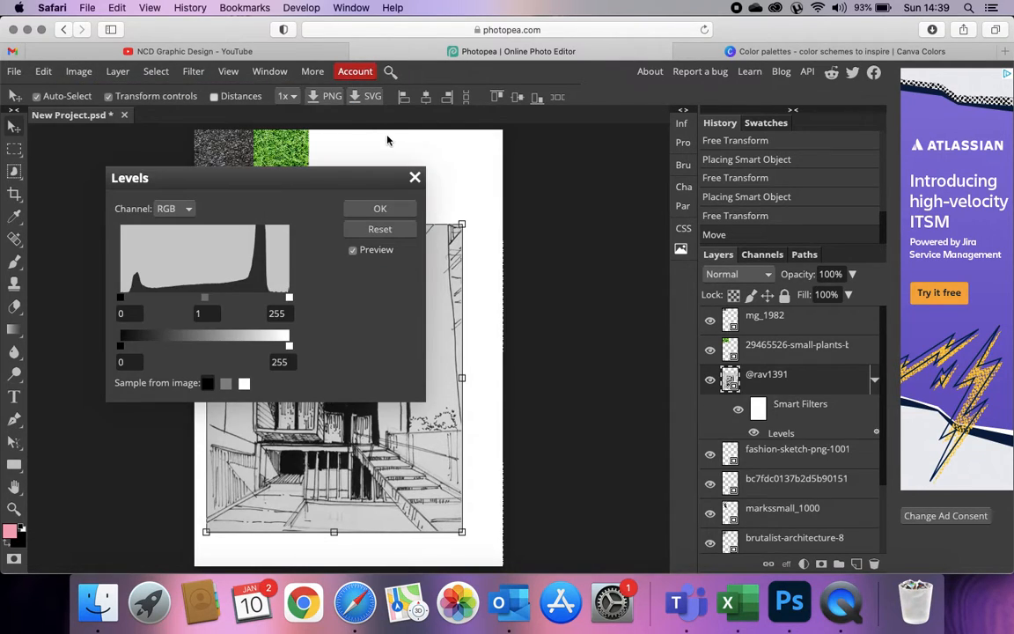
pyautogui.moveTo(362, 174); pyautogui.dragTo(649, 150)
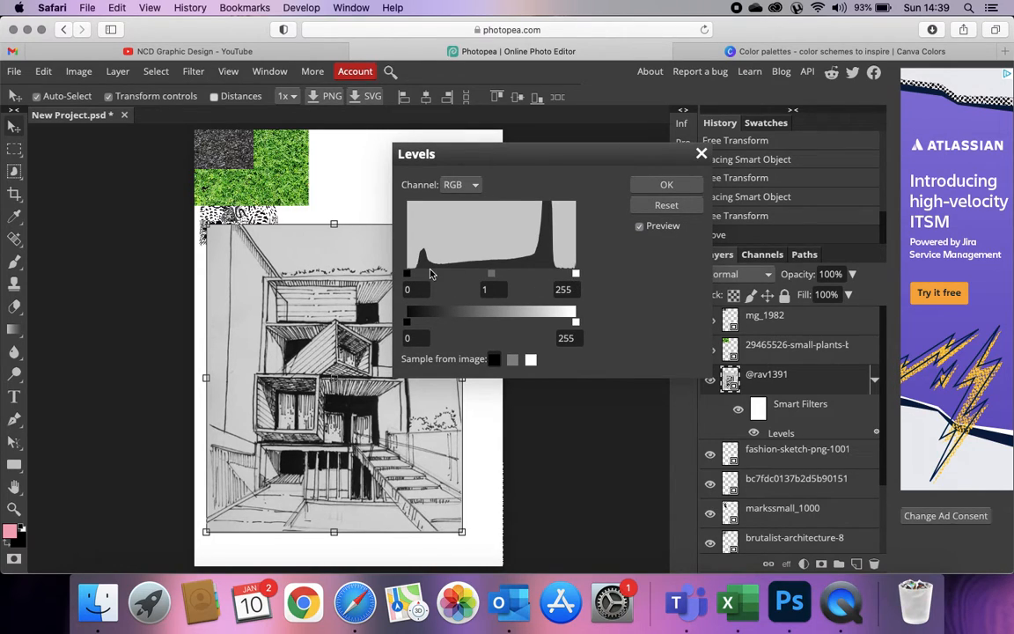
pyautogui.moveTo(409, 274); pyautogui.dragTo(439, 276)
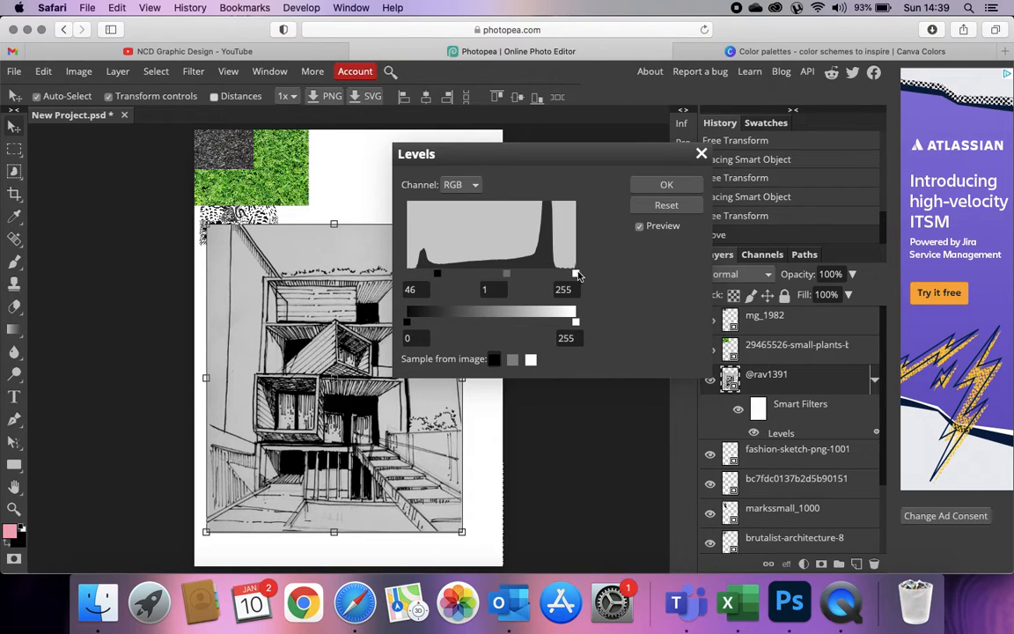
pyautogui.moveTo(577, 276); pyautogui.dragTo(521, 275)
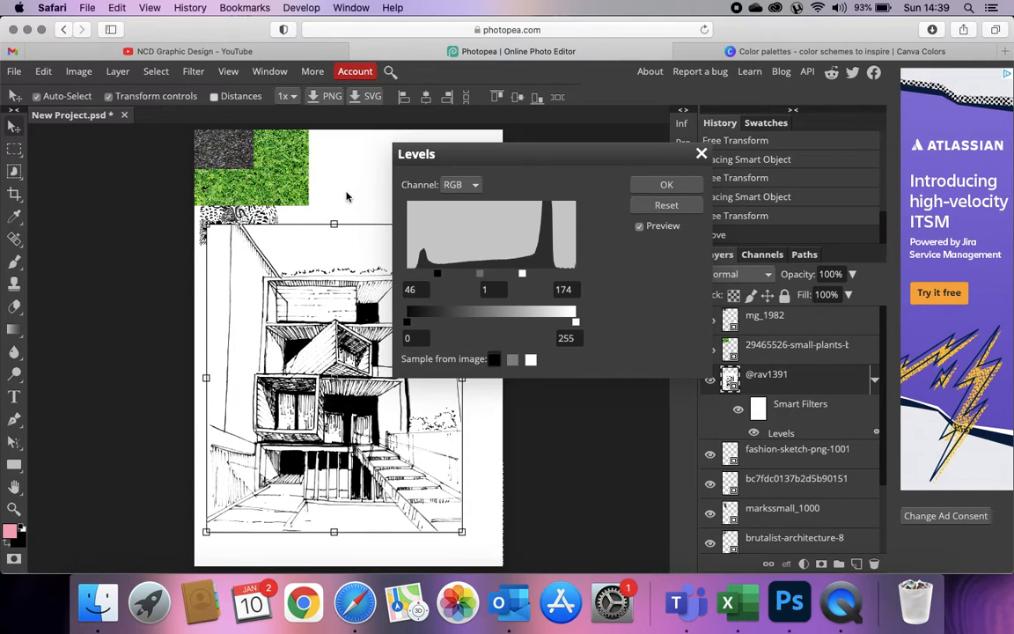
pyautogui.moveTo(476, 278)
pyautogui.mouseDown()
pyautogui.moveTo(506, 277)
pyautogui.moveTo(453, 285)
pyautogui.moveTo(490, 282)
pyautogui.mouseUp()
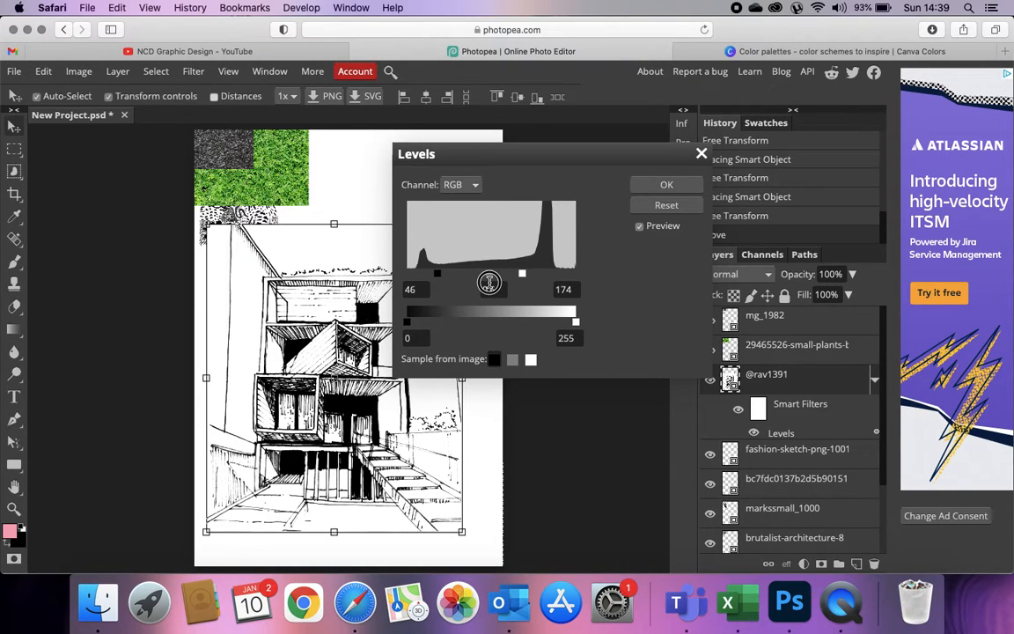
pyautogui.moveTo(490, 282)
pyautogui.mouseDown()
pyautogui.moveTo(493, 269)
pyautogui.moveTo(415, 276)
pyautogui.moveTo(431, 276)
pyautogui.mouseUp()
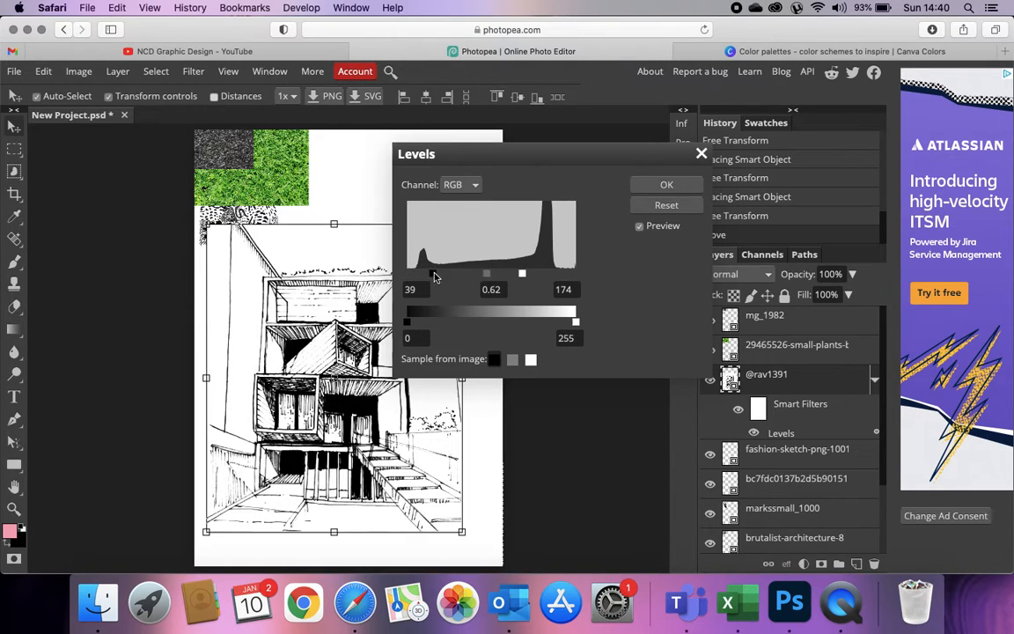
pyautogui.click(667, 185)
# Step: Shift the building sketch slightly to the right on the page and apply the transform
pyautogui.click(489, 266)
pyautogui.moveTo(357, 328)
pyautogui.mouseDown()
pyautogui.moveTo(390, 326)
pyautogui.moveTo(344, 326)
pyautogui.mouseUp()
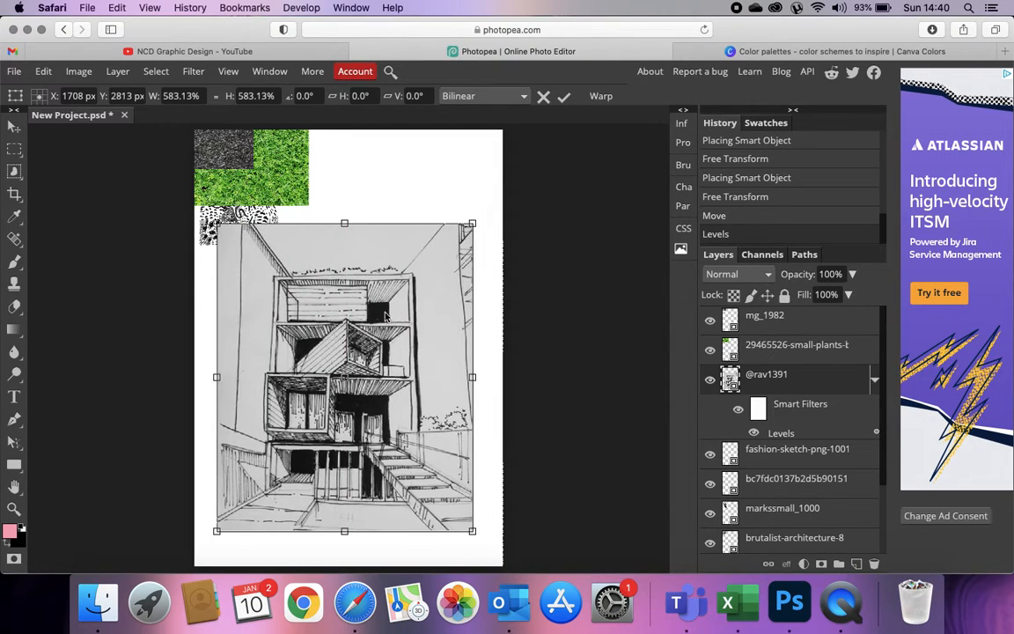
pyautogui.click(563, 97)
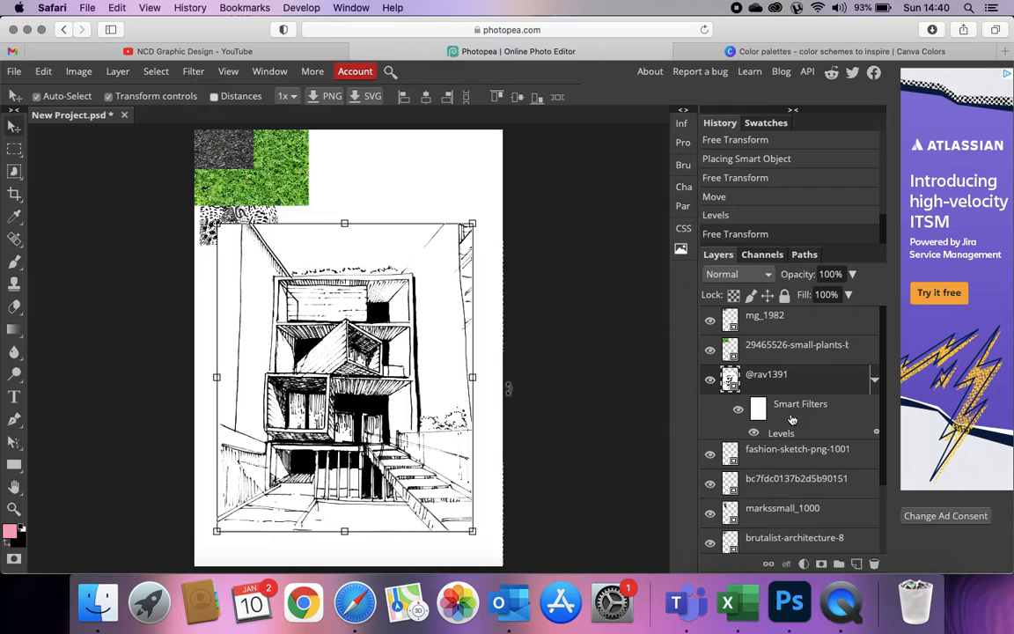
# Step: Turn the building sketch's smart filters off and back on to compare it with and without Levels
pyautogui.click(738, 410)
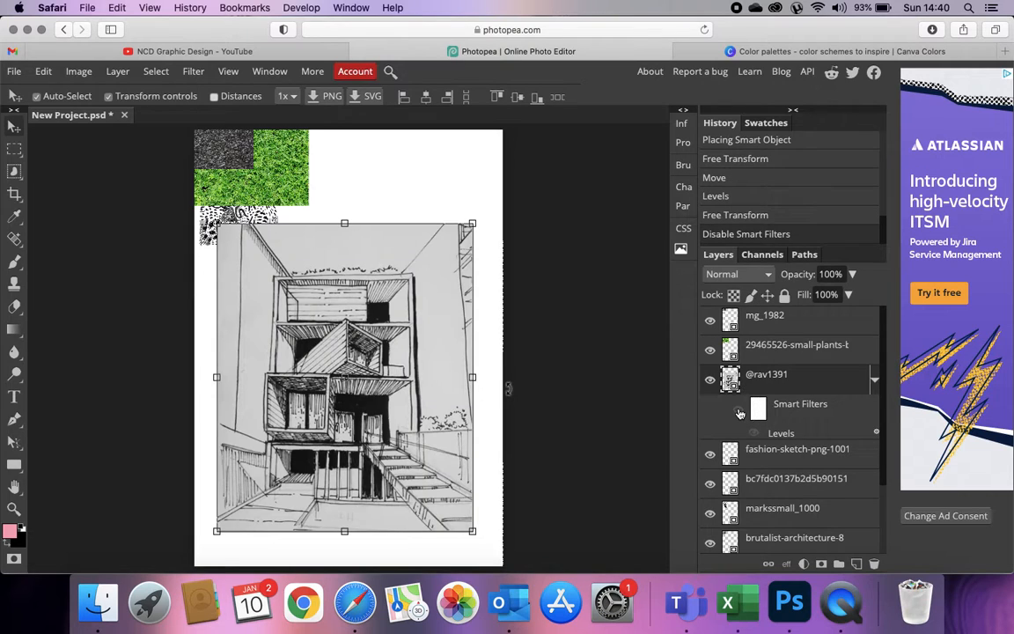
pyautogui.click(738, 411)
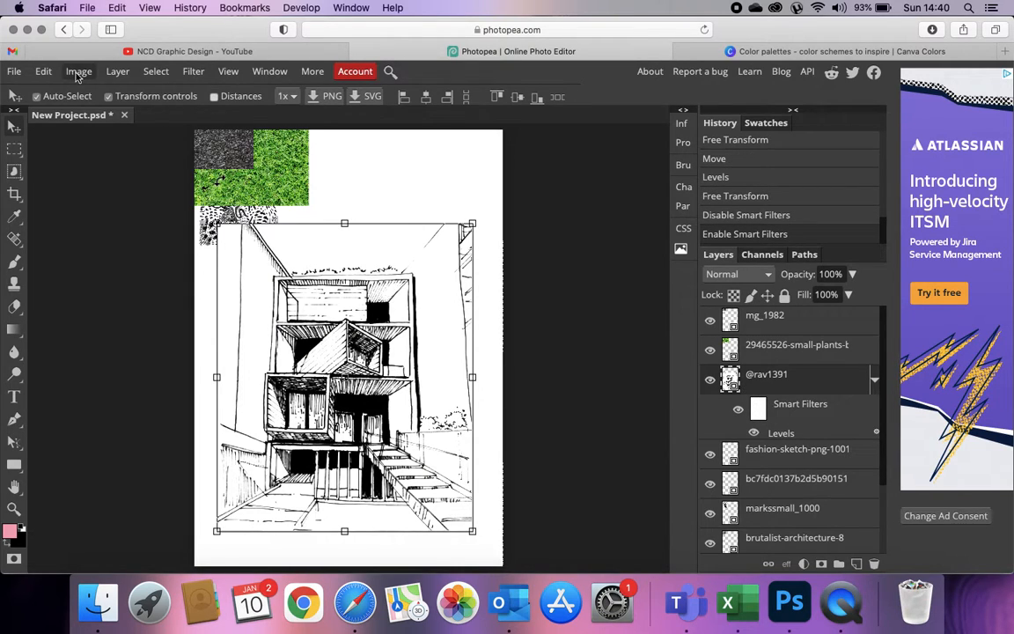
pyautogui.click(117, 71)
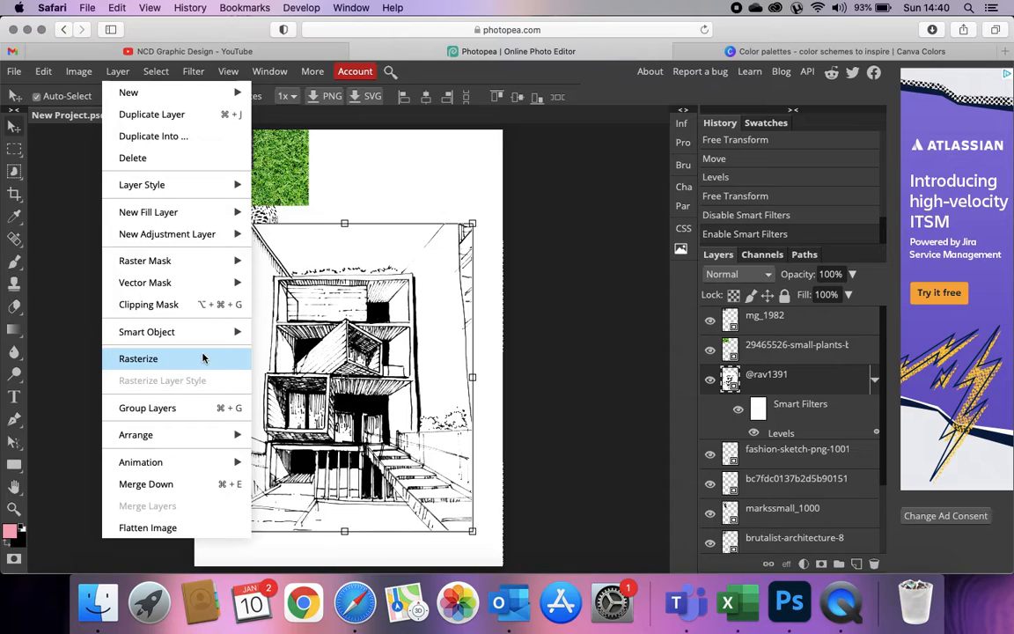
pyautogui.click(514, 275)
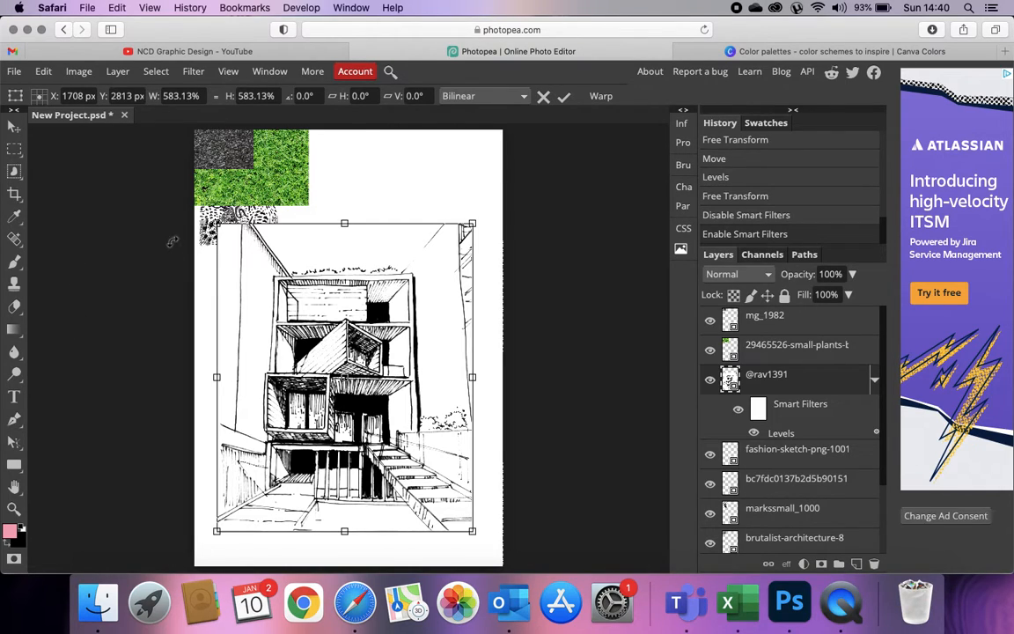
# Step: Colorize the building sketch with Hue/Saturation, using hue -97, saturation 54 and lightness 27
pyautogui.click(78, 71)
pyautogui.moveTo(110, 96)
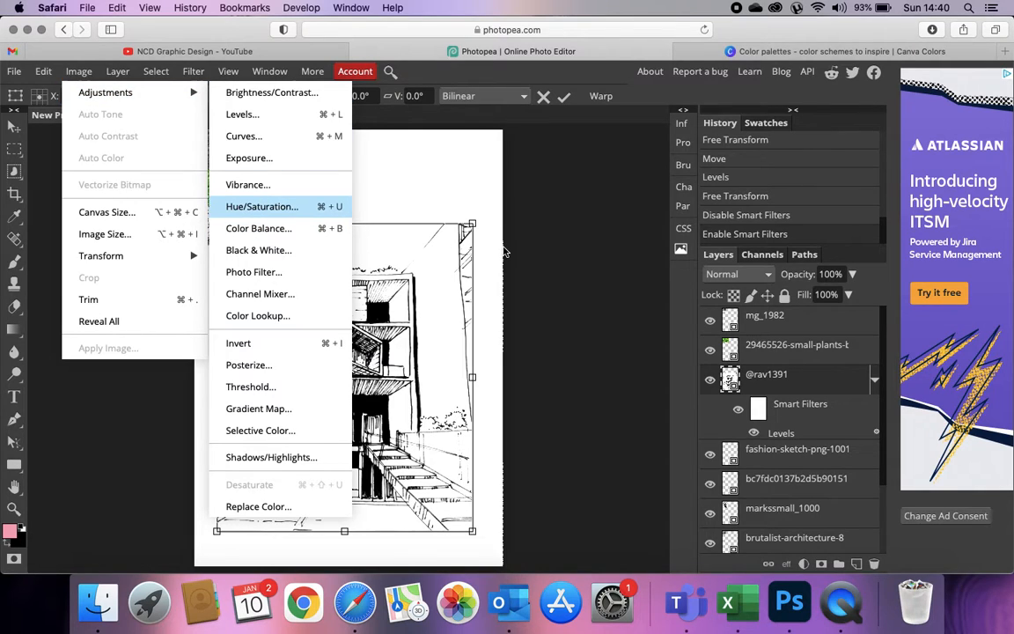
pyautogui.press('super+u')
pyautogui.moveTo(299, 179); pyautogui.dragTo(623, 166)
pyautogui.click(446, 339)
pyautogui.moveTo(543, 274)
pyautogui.mouseDown()
pyautogui.moveTo(610, 278)
pyautogui.moveTo(579, 274)
pyautogui.moveTo(597, 277)
pyautogui.mouseUp()
pyautogui.moveTo(545, 314); pyautogui.dragTo(571, 315)
pyautogui.moveTo(545, 235); pyautogui.dragTo(615, 234)
pyautogui.click(484, 232)
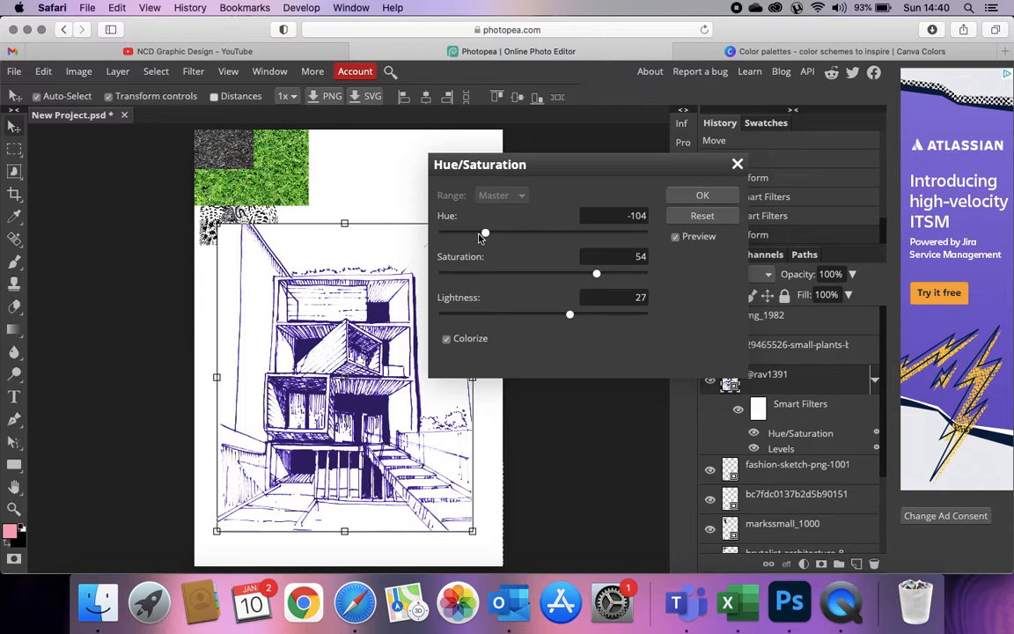
pyautogui.moveTo(480, 234); pyautogui.dragTo(468, 232)
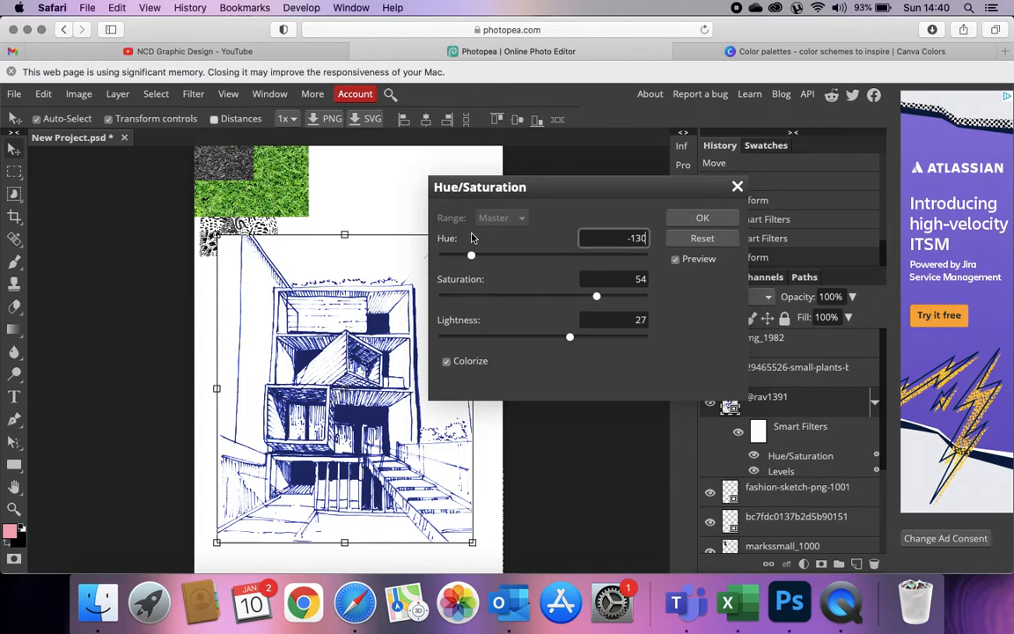
pyautogui.moveTo(473, 254); pyautogui.dragTo(490, 255)
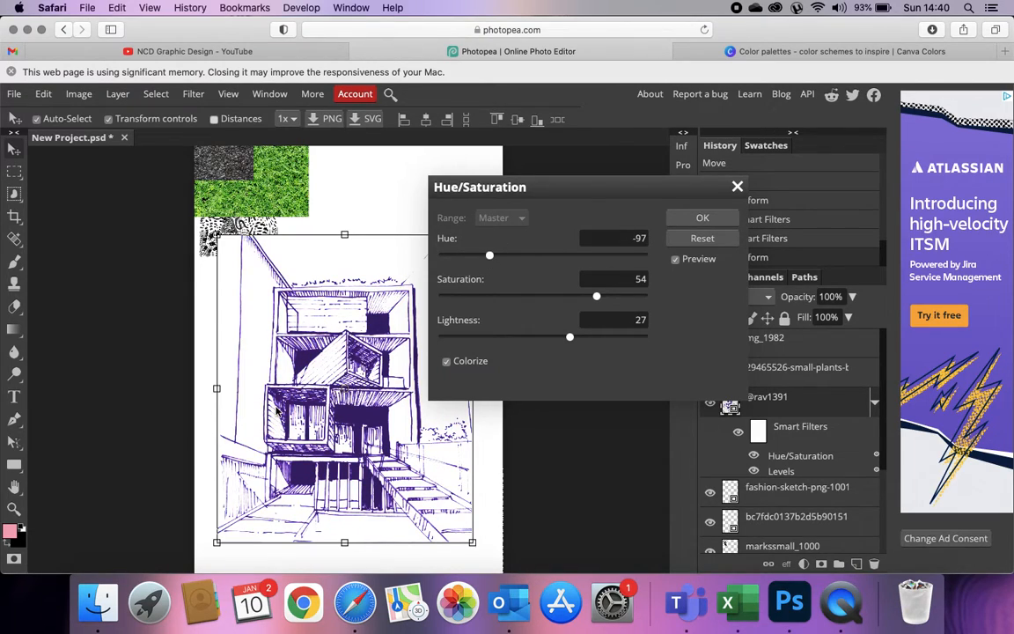
pyautogui.click(701, 219)
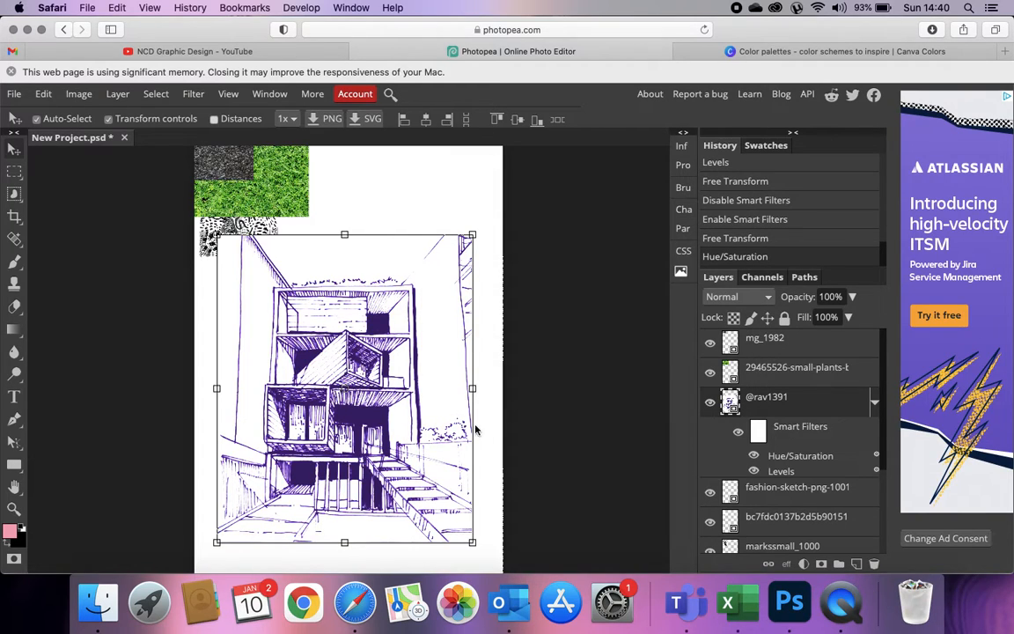
# Step: Undo the building sketch's last move and its Hue/Saturation adjustment
pyautogui.click(577, 341)
pyautogui.moveTo(357, 412); pyautogui.dragTo(373, 408)
pyautogui.press('super+z')
pyautogui.press('super+z')
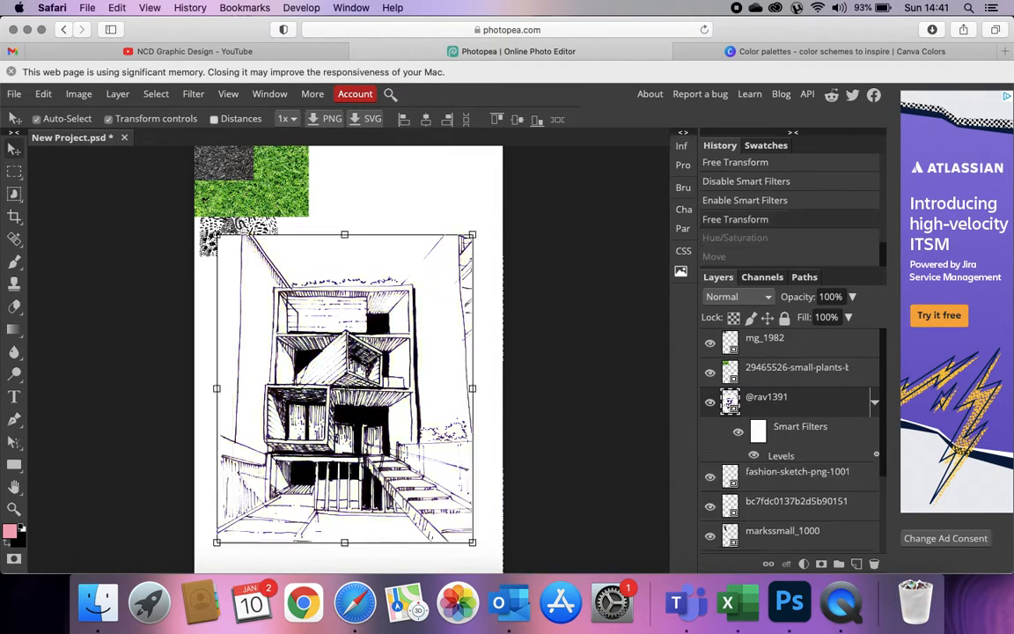
# Step: Draw a red rectangle covering most of the page and place its layer beneath the building sketch
pyautogui.scroll(-3, 607, 407)
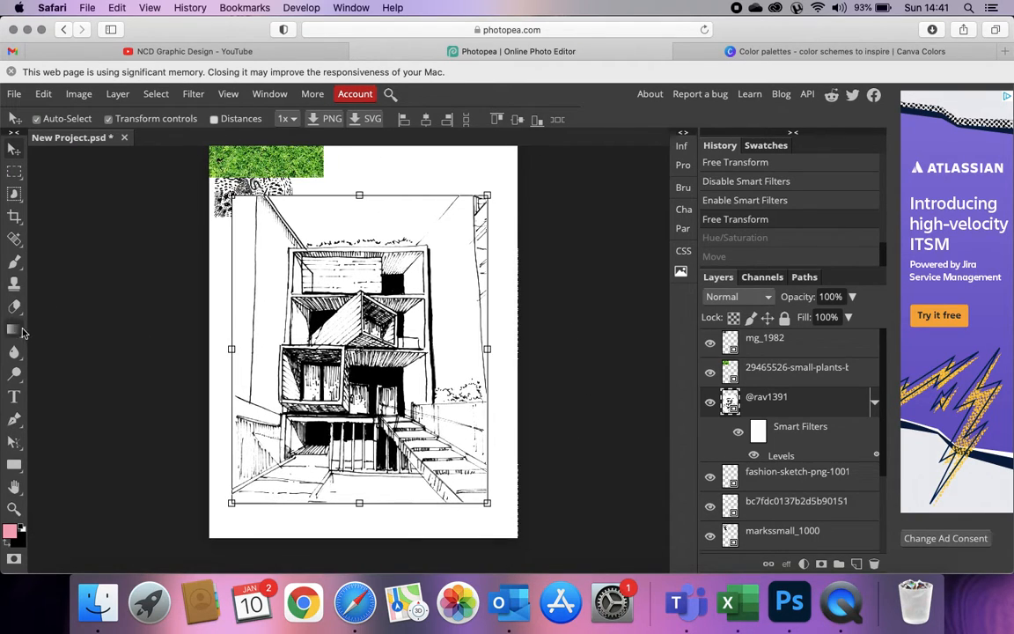
pyautogui.rightClick(15, 464)
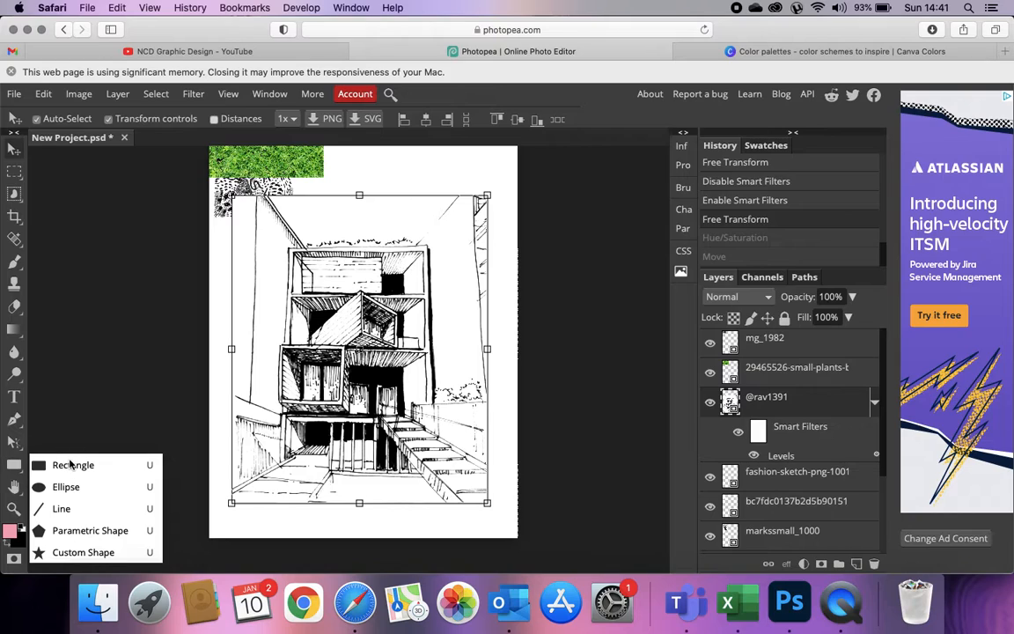
pyautogui.click(74, 466)
pyautogui.moveTo(219, 149); pyautogui.dragTo(505, 537)
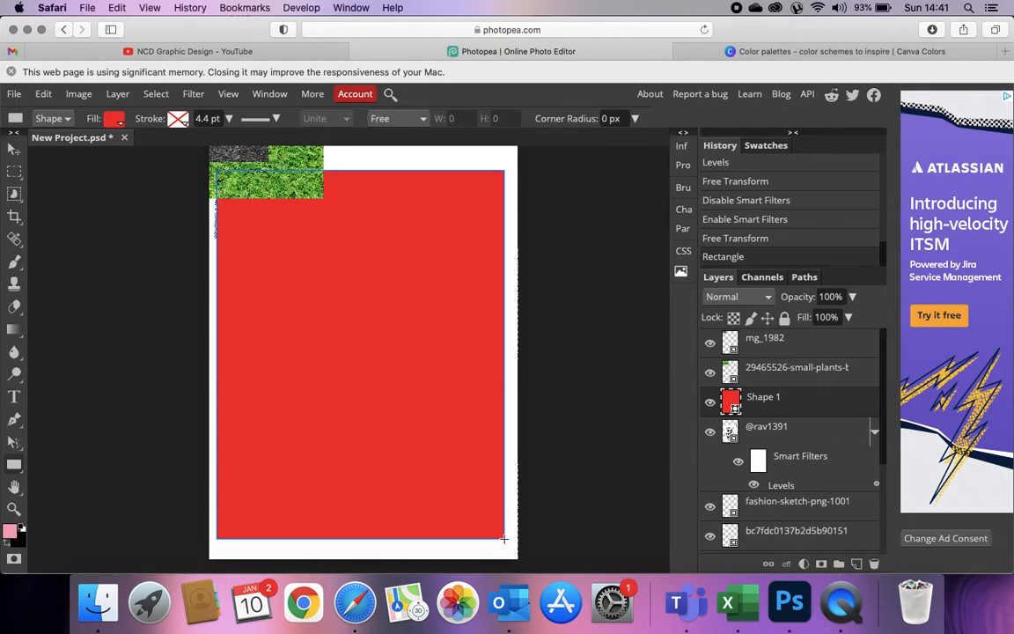
pyautogui.moveTo(766, 429)
pyautogui.mouseDown()
pyautogui.moveTo(771, 380)
pyautogui.moveTo(771, 390)
pyautogui.mouseUp()
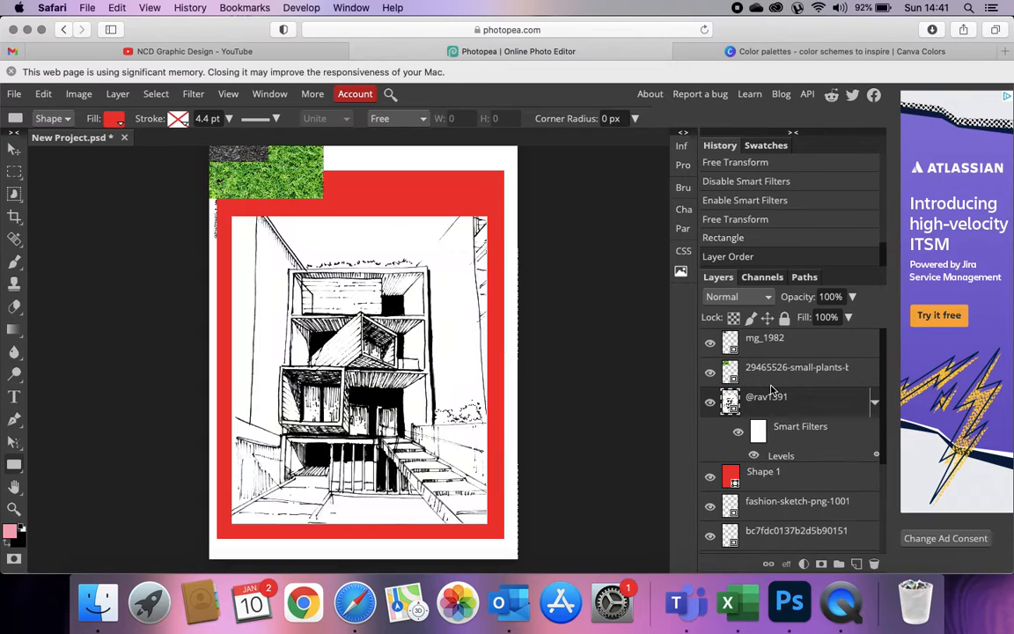
# Step: Rename the building sketch's layer as Drawing
pyautogui.doubleClick(763, 398)
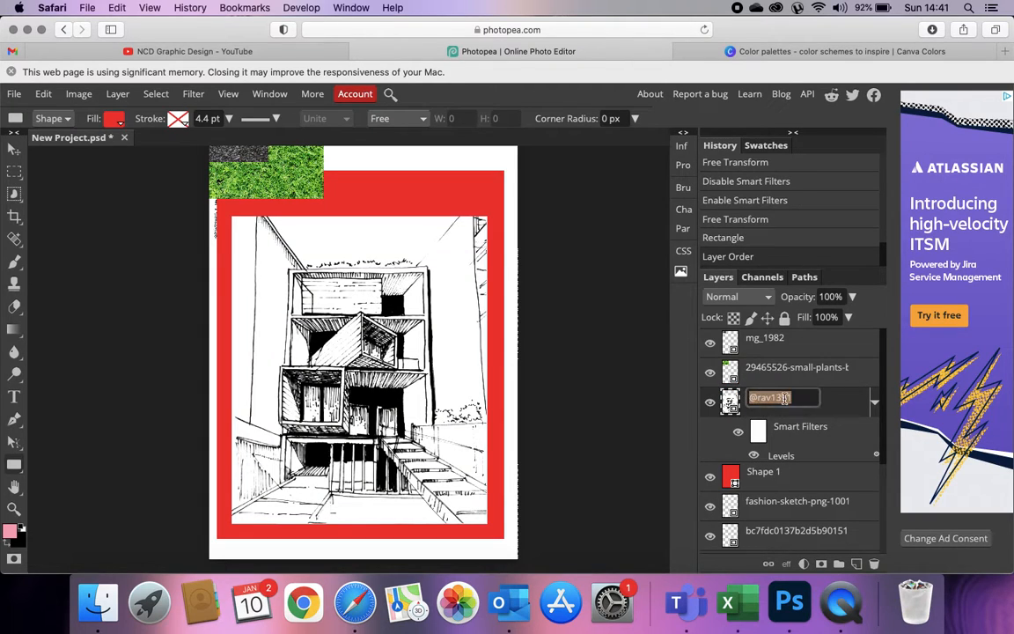
pyautogui.write('Drawing')
pyautogui.press('Return')
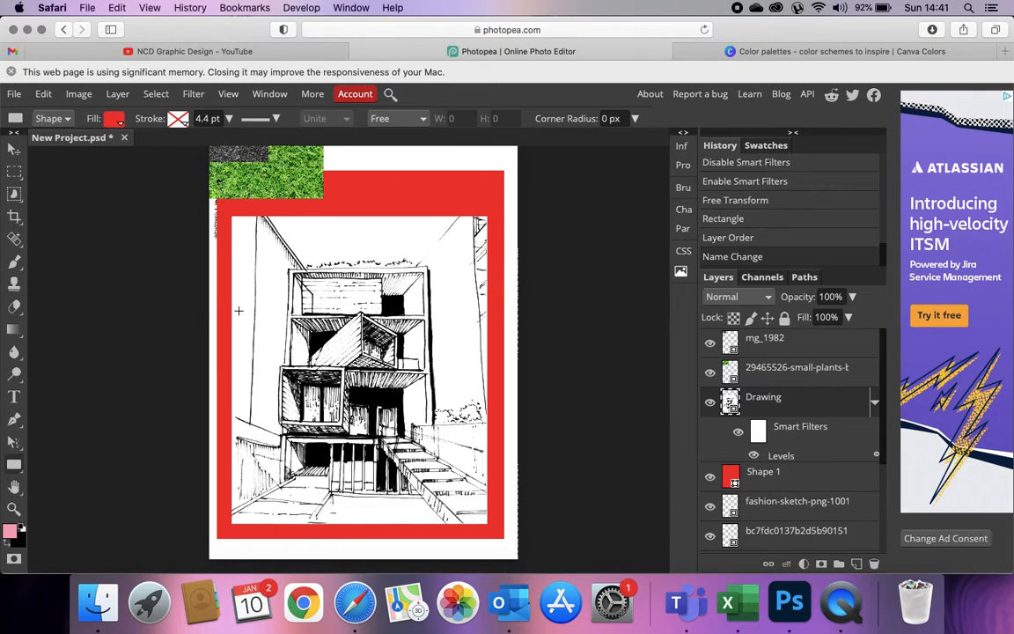
# Step: Select the white areas of the Drawing layer with the Magic Wand and try to delete them
pyautogui.click(14, 149)
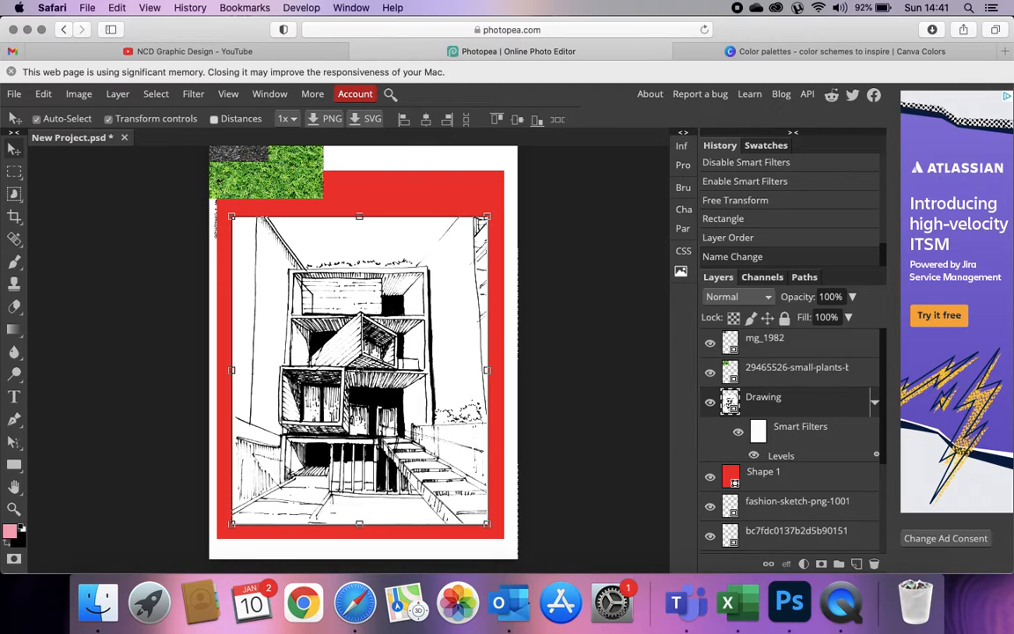
pyautogui.moveTo(14, 190); pyautogui.dragTo(71, 239)
pyautogui.click(63, 246)
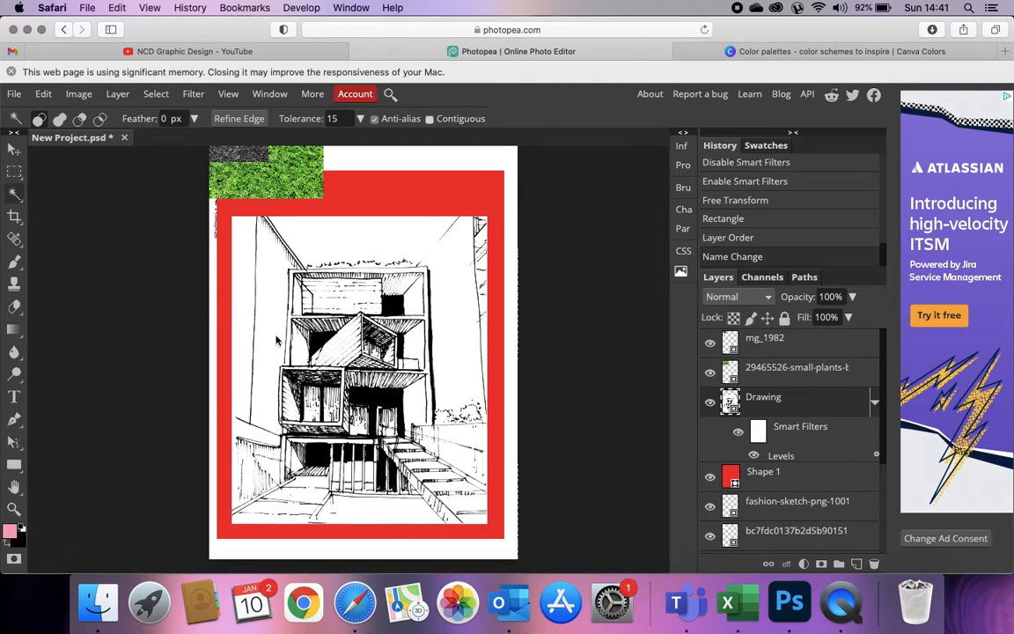
pyautogui.scroll(6, 278, 340)
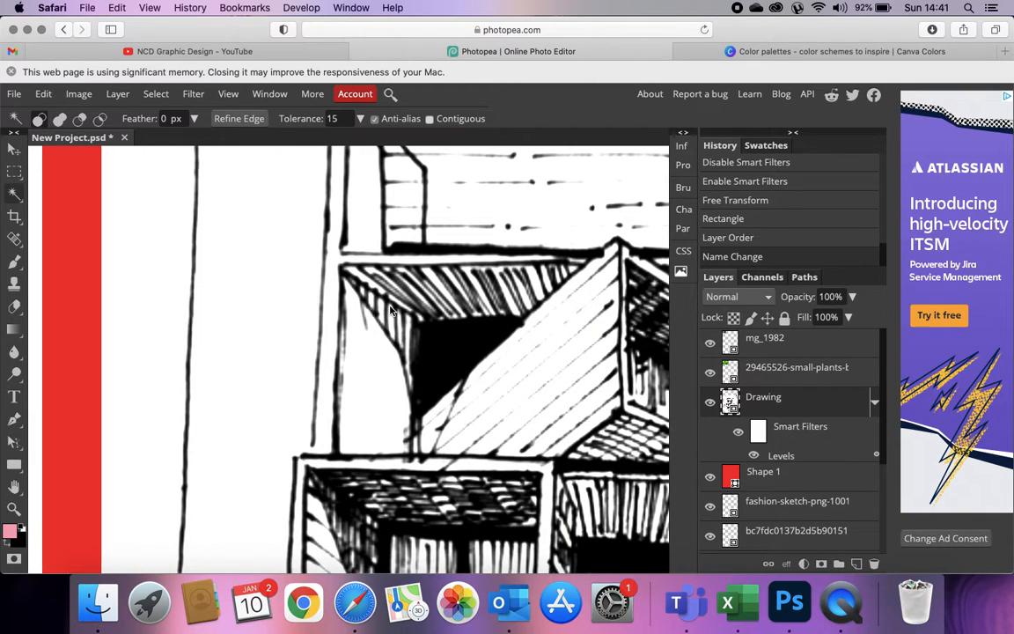
pyautogui.scroll(-5, 437, 280)
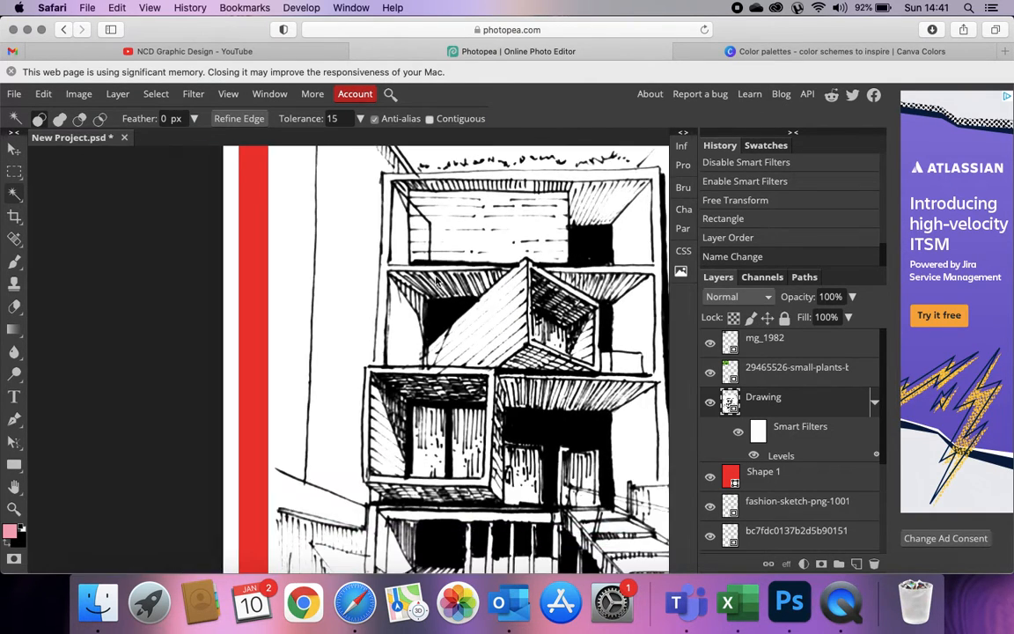
pyautogui.hscroll(2, 297, 302)
pyautogui.scroll(3, 298, 302)
pyautogui.click(276, 300)
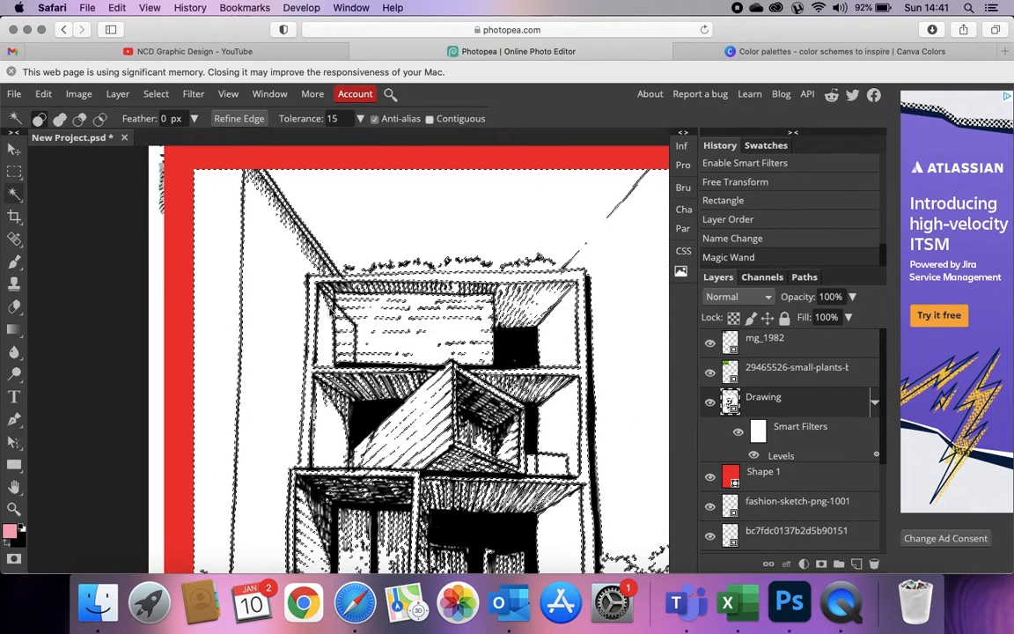
pyautogui.press('BackSpace')
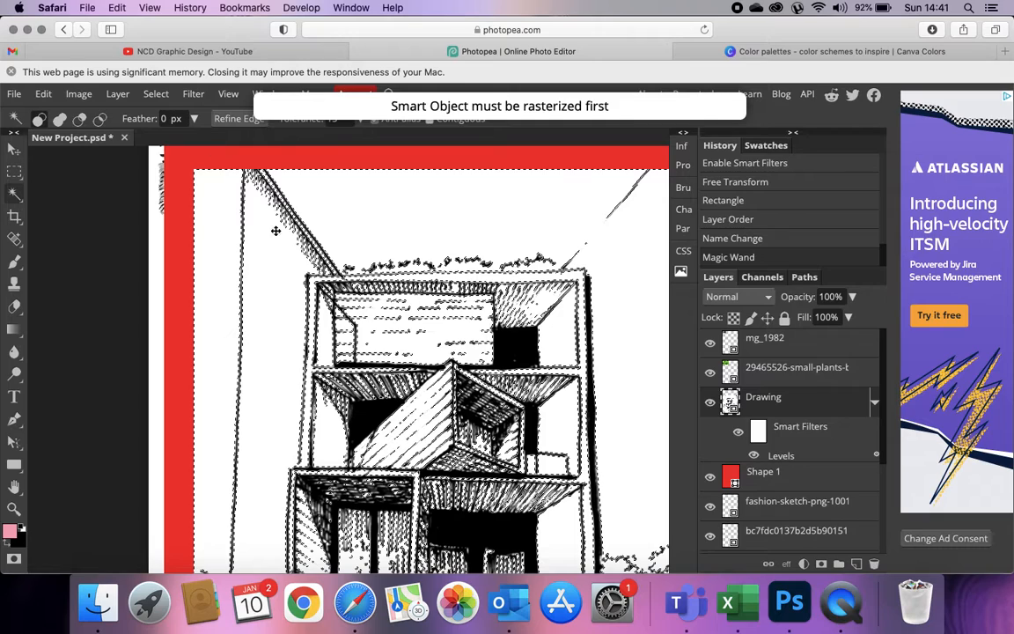
# Step: Rasterize the Drawing layer
pyautogui.click(79, 93)
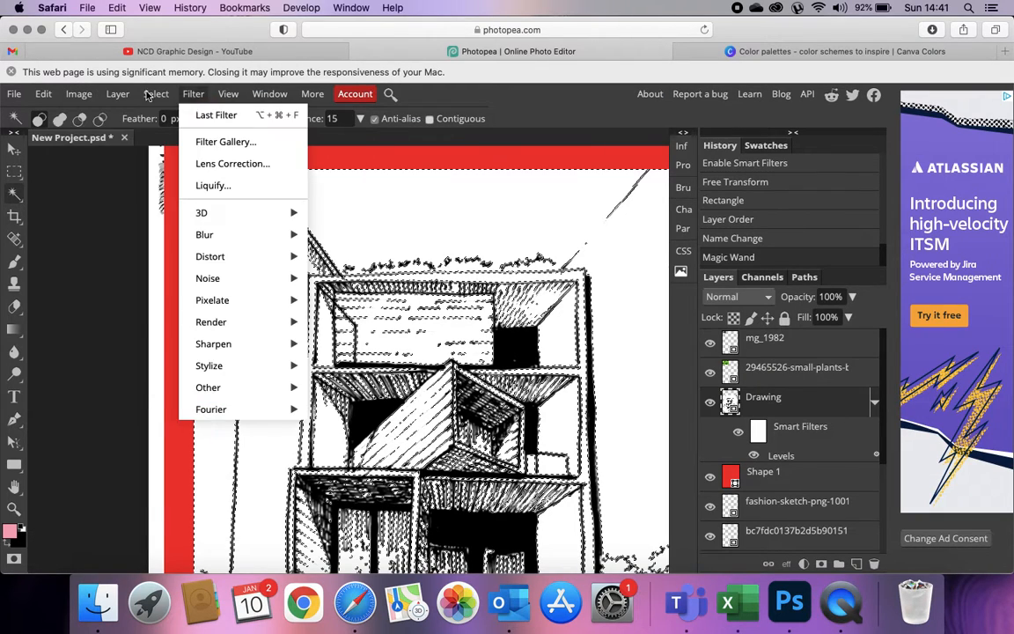
pyautogui.click(151, 382)
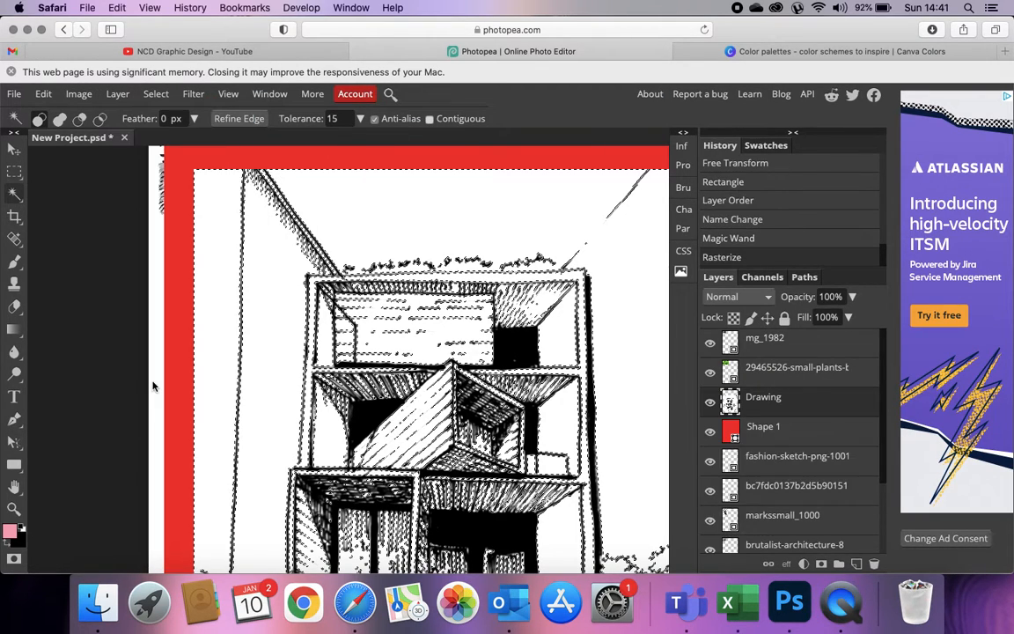
# Step: Delete the selected white areas from the Drawing layer and deselect
pyautogui.press('BackSpace')
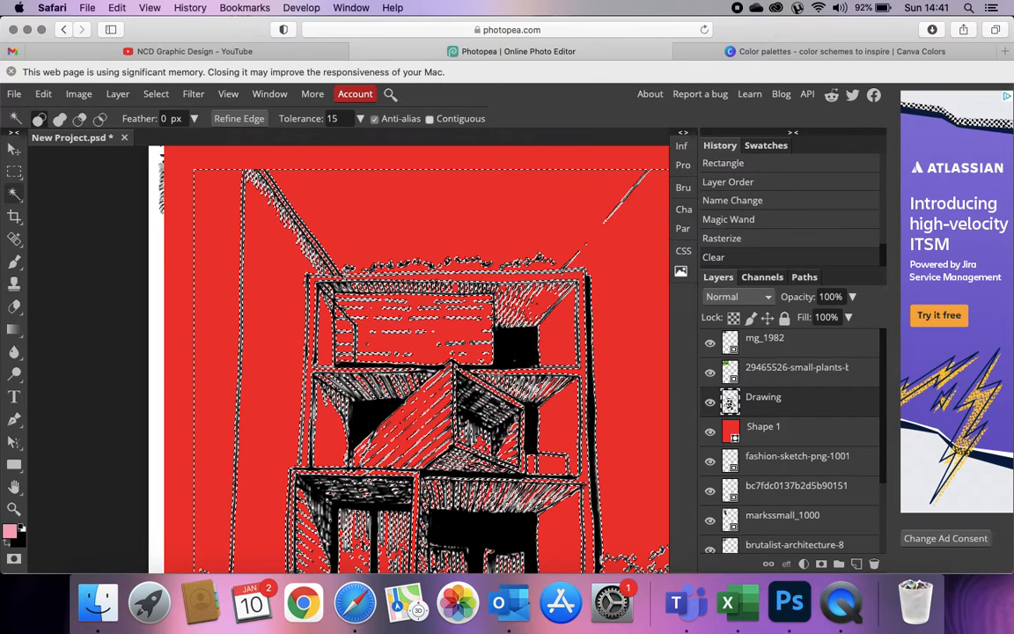
pyautogui.press('super+d')
pyautogui.scroll(-3, 254, 398)
pyautogui.scroll(-3, 254, 398)
# Step: Undo the deletion of the drawing's white areas and clear the restored selection
pyautogui.press('super+z')
pyautogui.press('super+z')
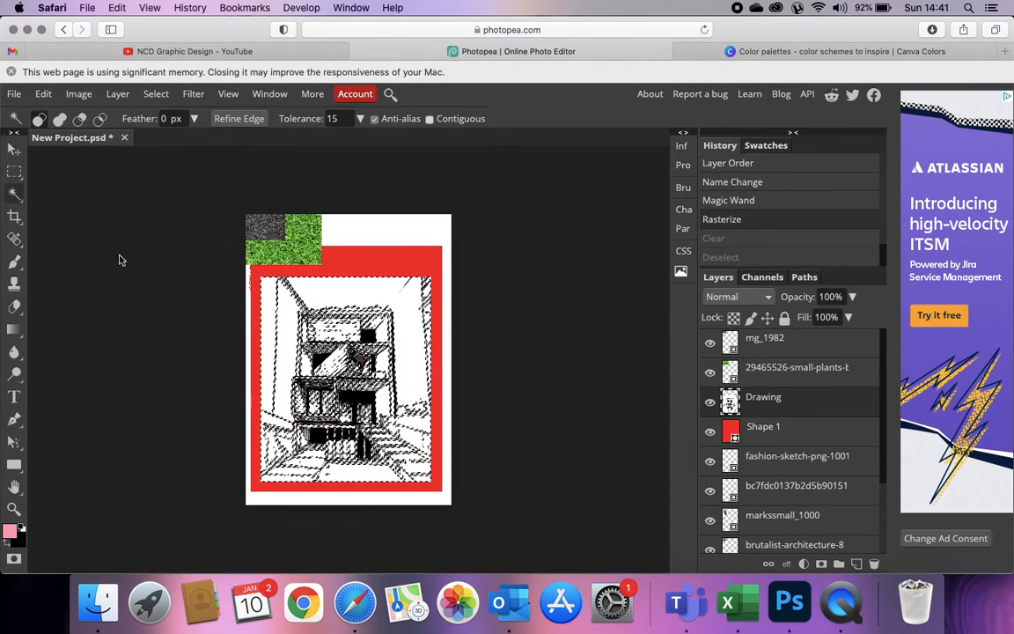
pyautogui.click(14, 150)
pyautogui.press('super+d')
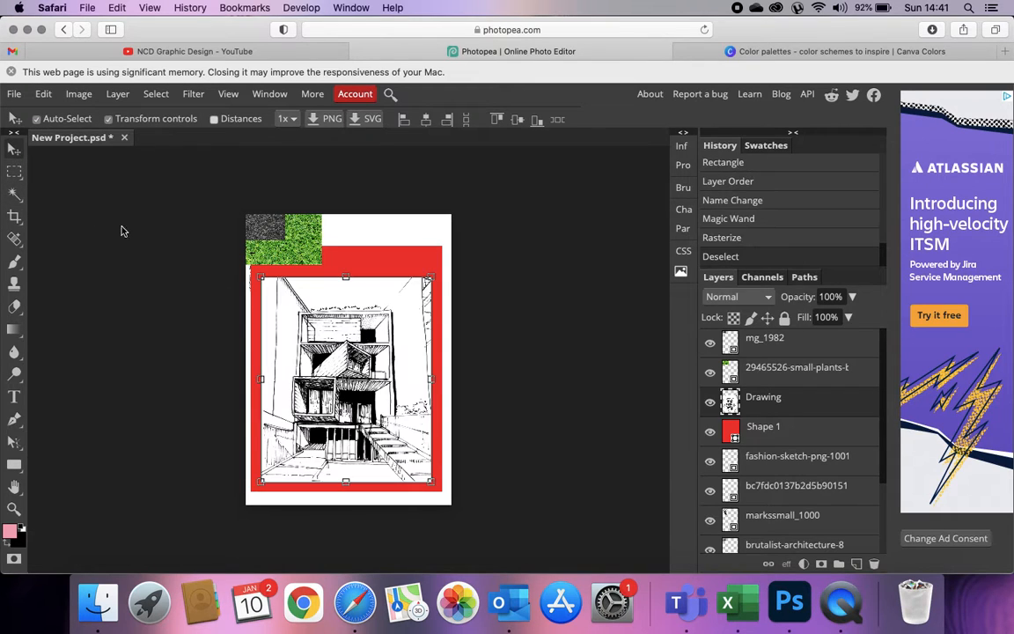
# Step: Set the Drawing layer's blend mode to Multiply over the red rectangle
pyautogui.scroll(5, 348, 344)
pyautogui.scroll(-1, 348, 344)
pyautogui.scroll(-2, 348, 344)
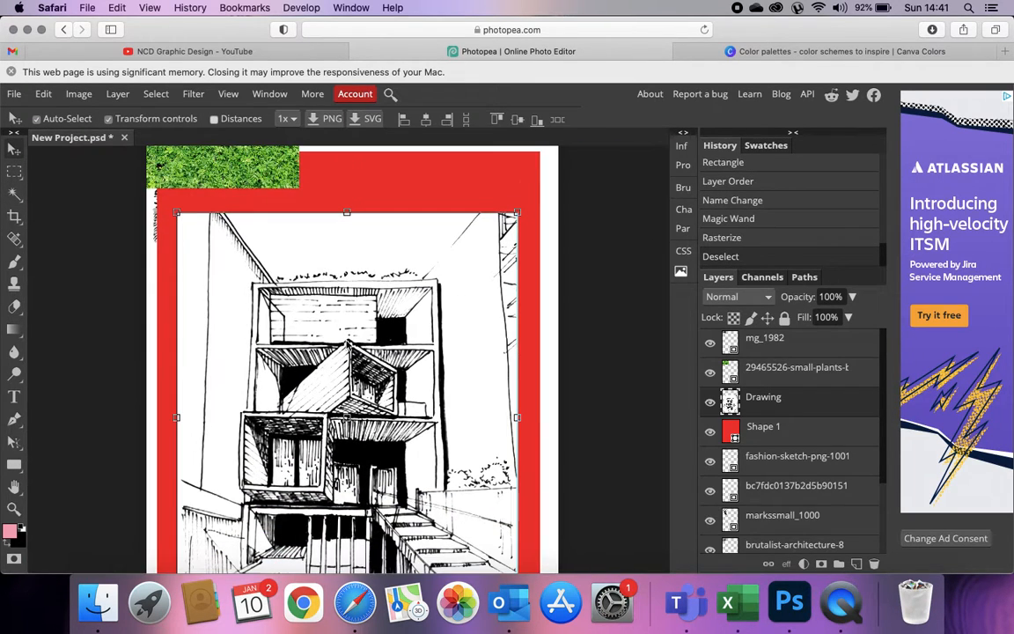
pyautogui.click(734, 299)
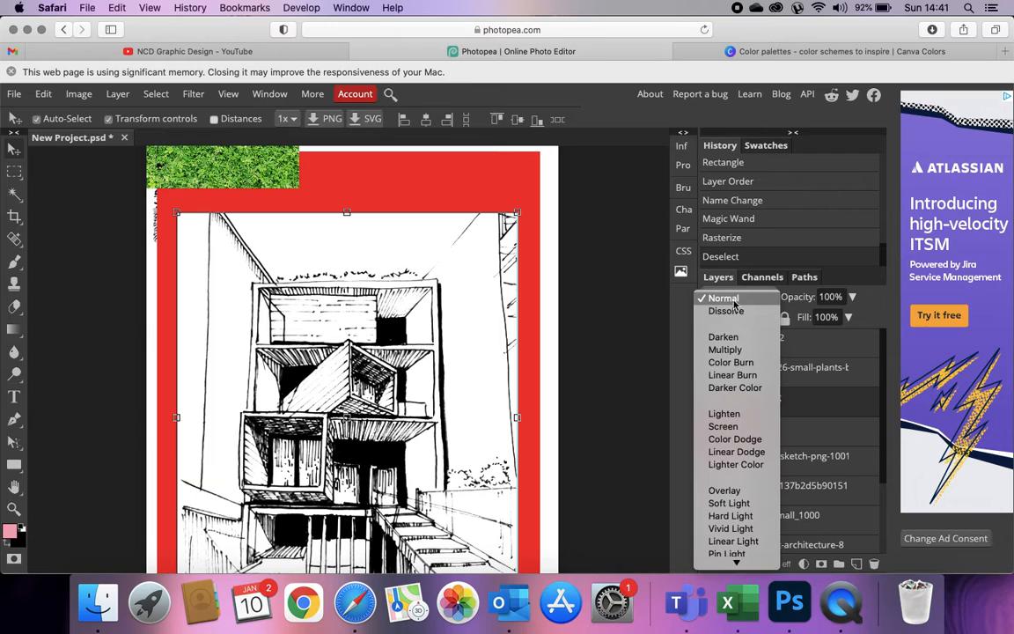
pyautogui.click(724, 350)
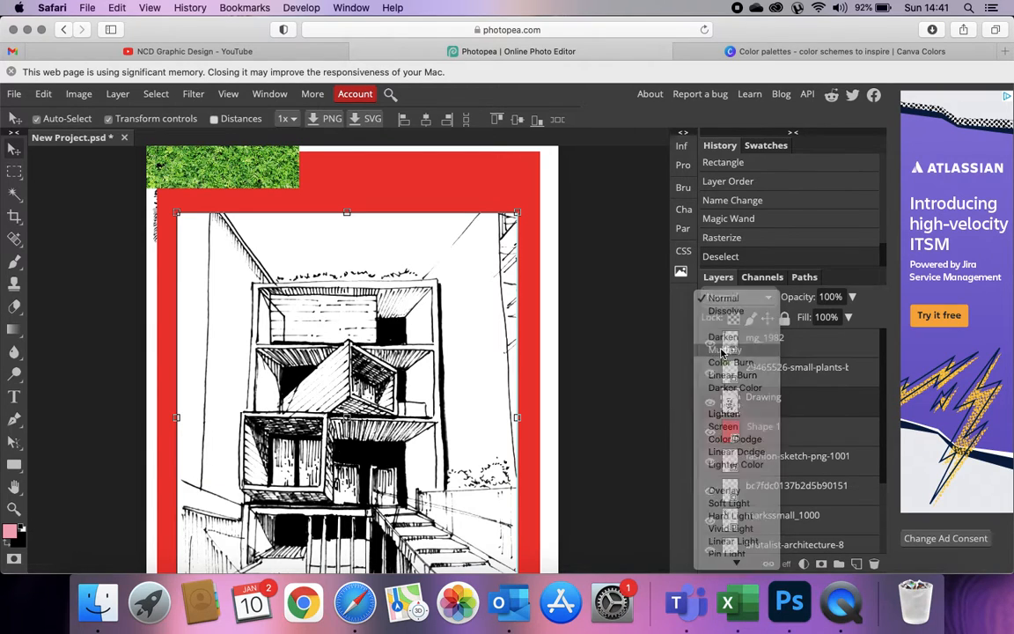
pyautogui.scroll(-2, 631, 372)
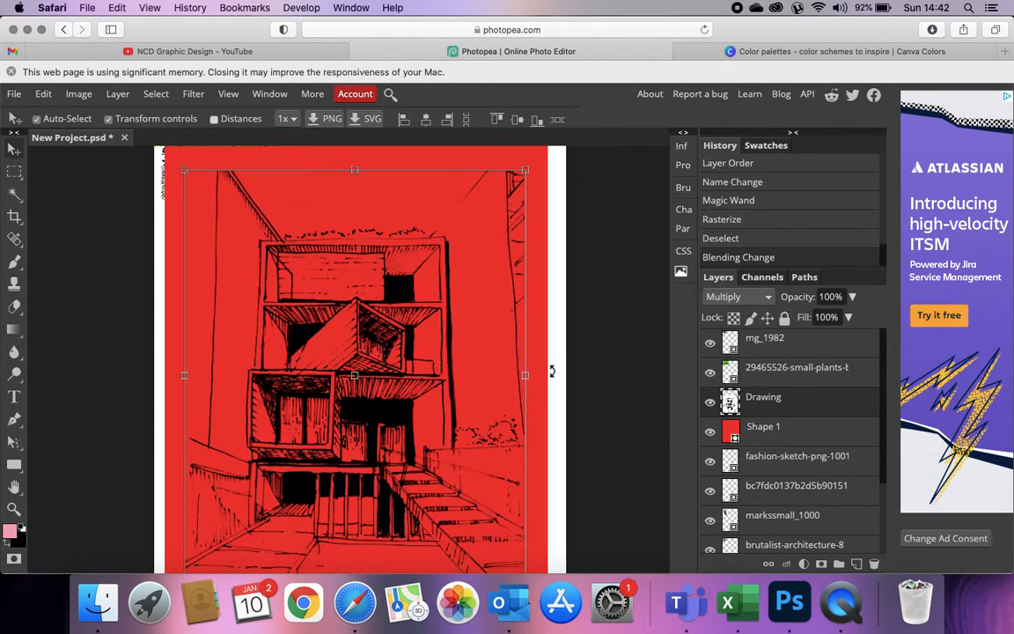
pyautogui.click(549, 371)
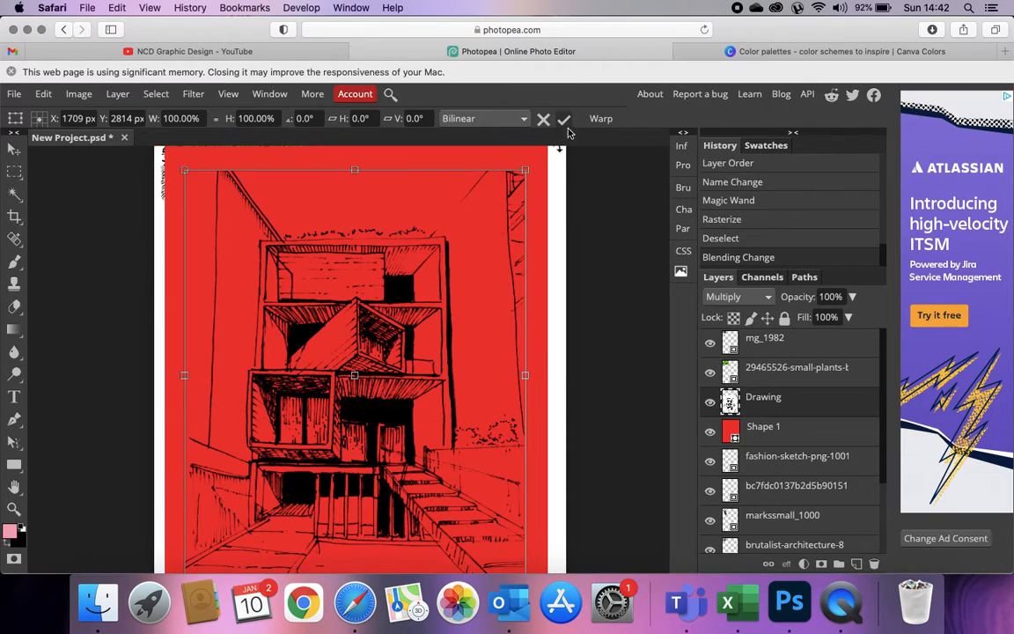
pyautogui.press('Return')
# Step: Move the building drawing slightly up over the red rectangle, to about X 1717 px, Y 2790 px, and apply the transform
pyautogui.click(801, 379)
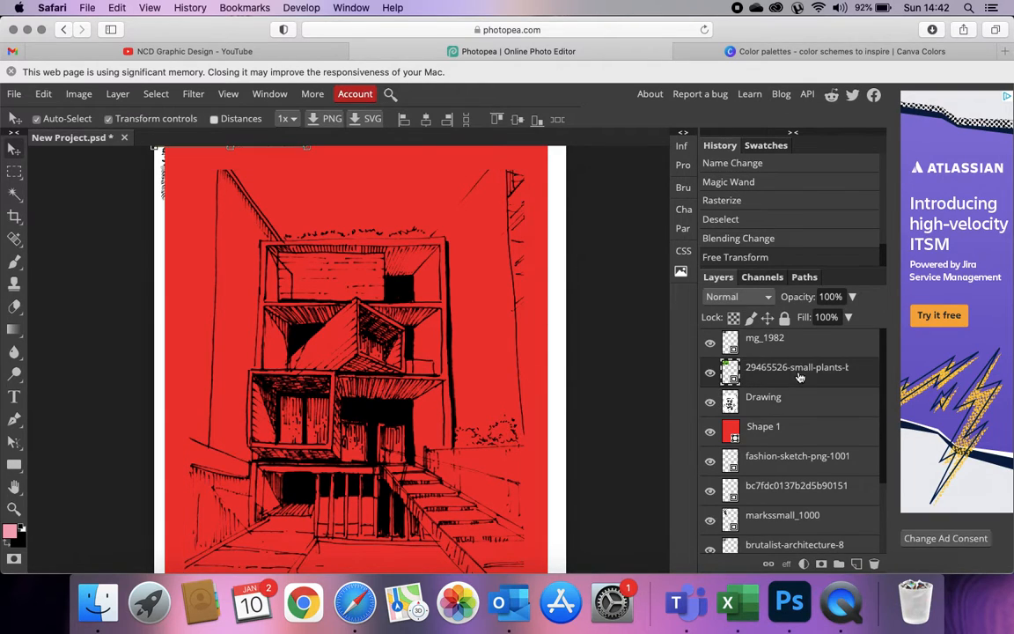
pyautogui.click(801, 435)
pyautogui.scroll(-3, 581, 376)
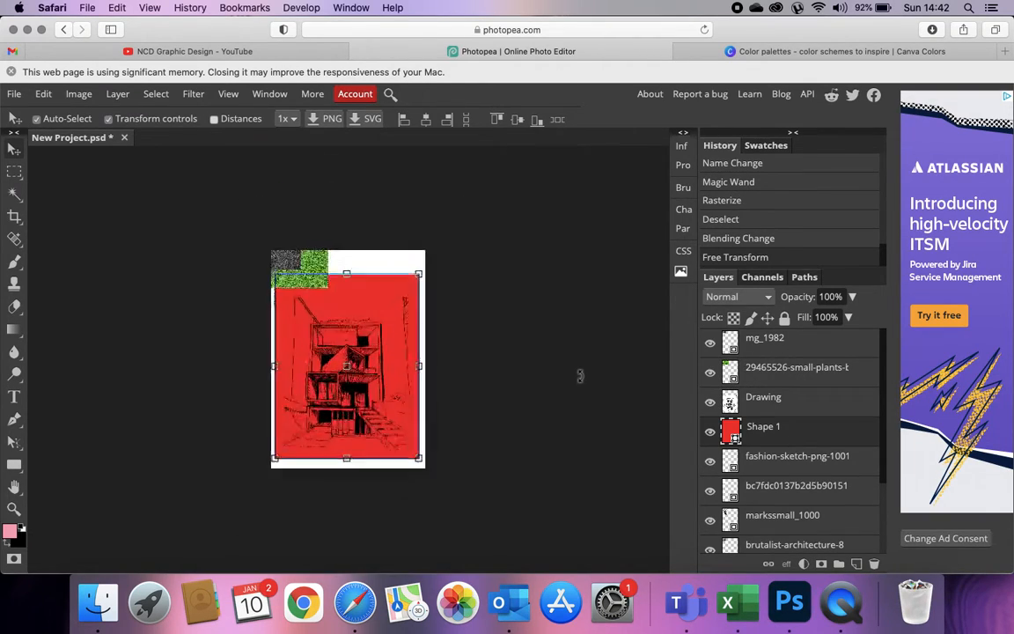
pyautogui.scroll(6, 582, 376)
pyautogui.scroll(-3, 581, 376)
pyautogui.hscroll(-2, 581, 376)
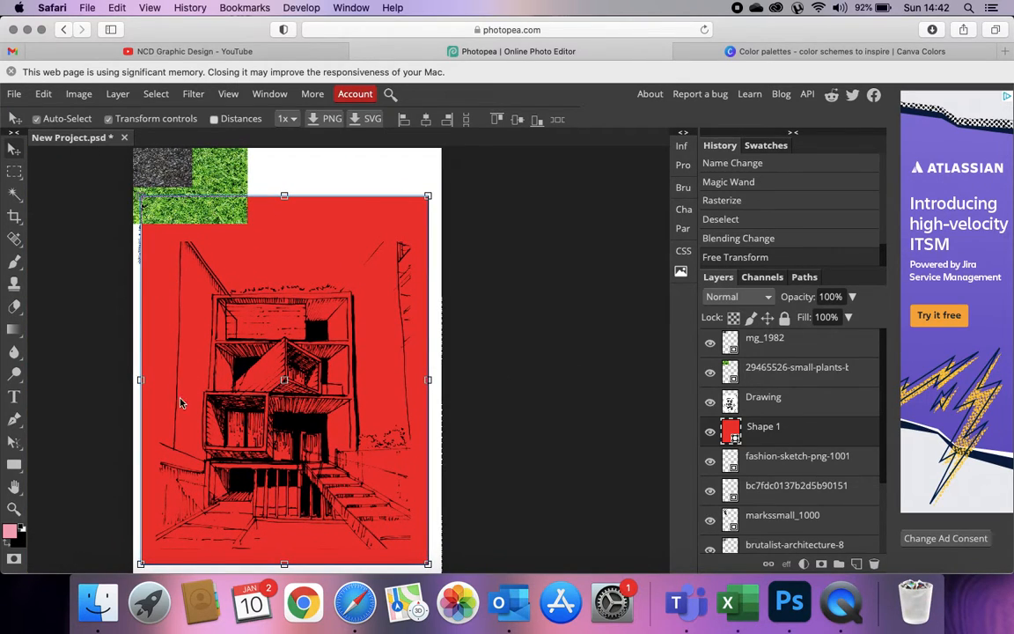
pyautogui.moveTo(312, 259)
pyautogui.mouseDown()
pyautogui.moveTo(335, 245)
pyautogui.moveTo(308, 246)
pyautogui.mouseUp()
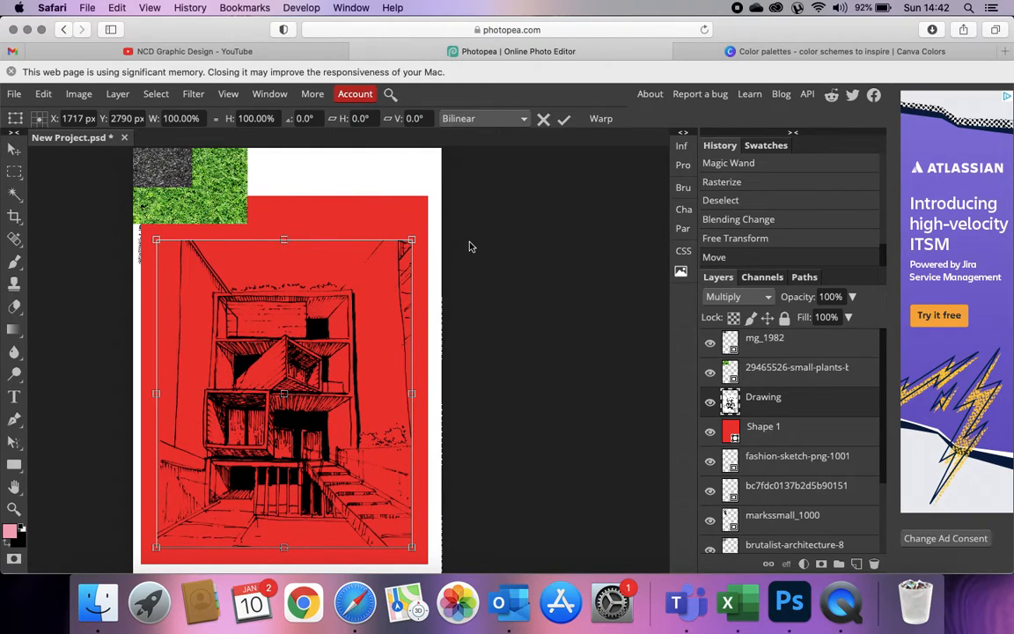
pyautogui.press('Return')
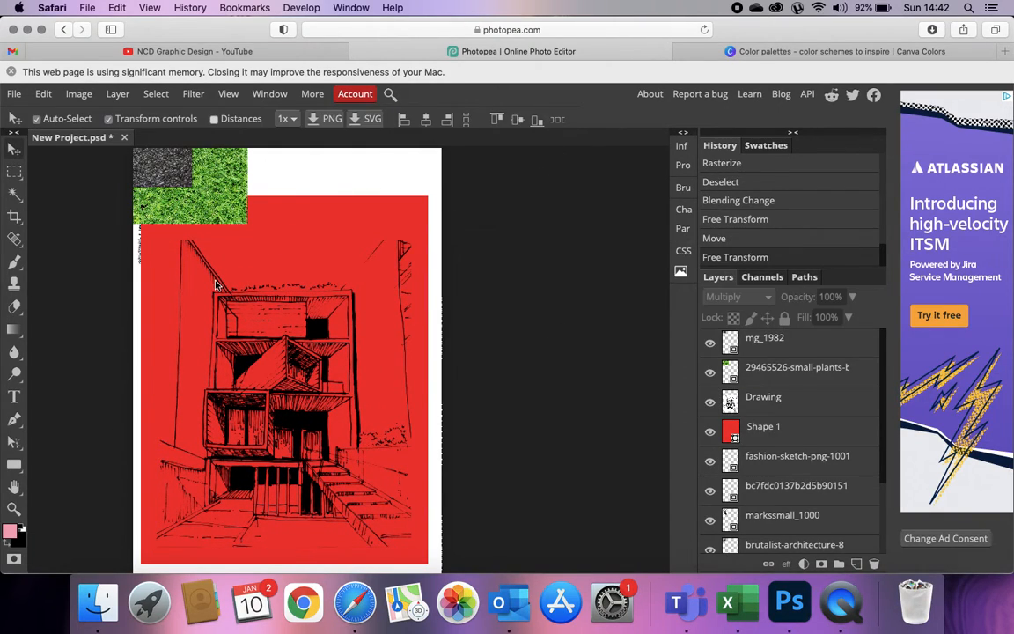
# Step: Draw an ellipse shape as a circle over the upper-left part of the building, between the drawing and the red rectangle, and fill it yellow
pyautogui.click(290, 234)
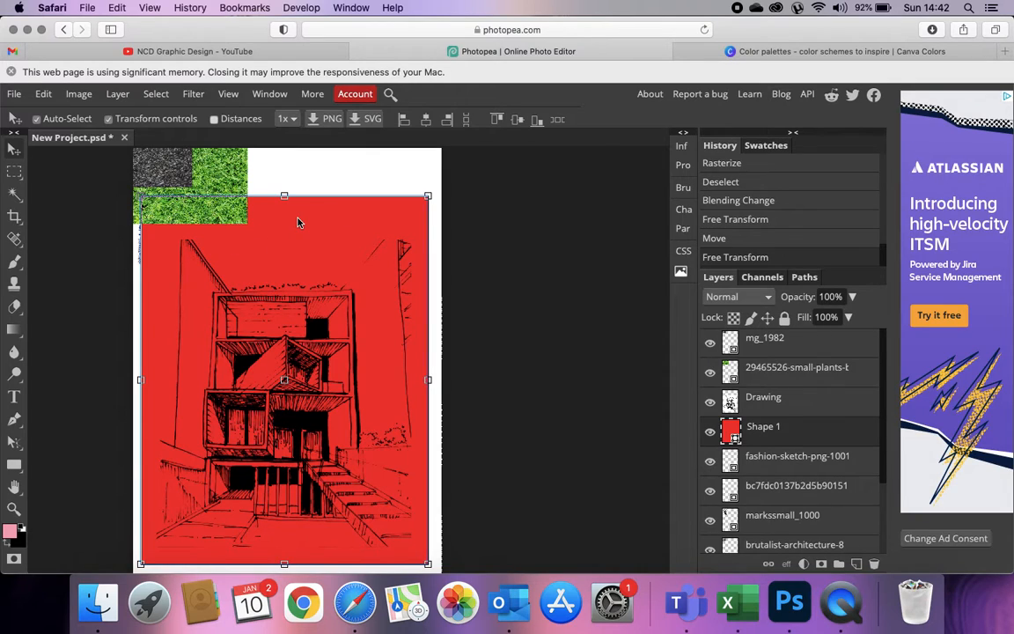
pyautogui.rightClick(16, 462)
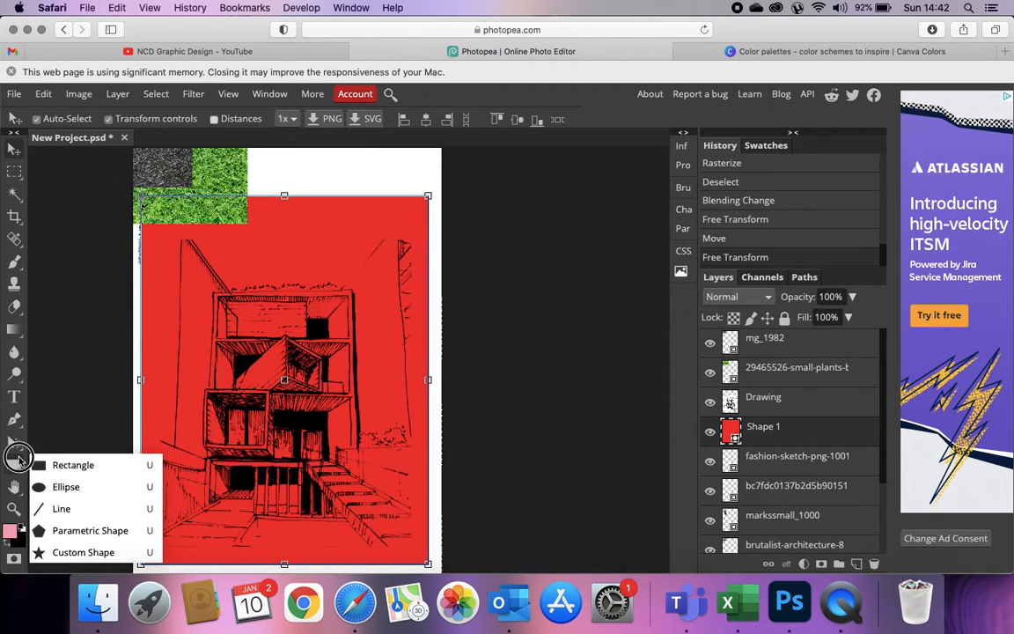
pyautogui.click(58, 490)
pyautogui.moveTo(174, 282); pyautogui.dragTo(283, 390)
pyautogui.click(115, 122)
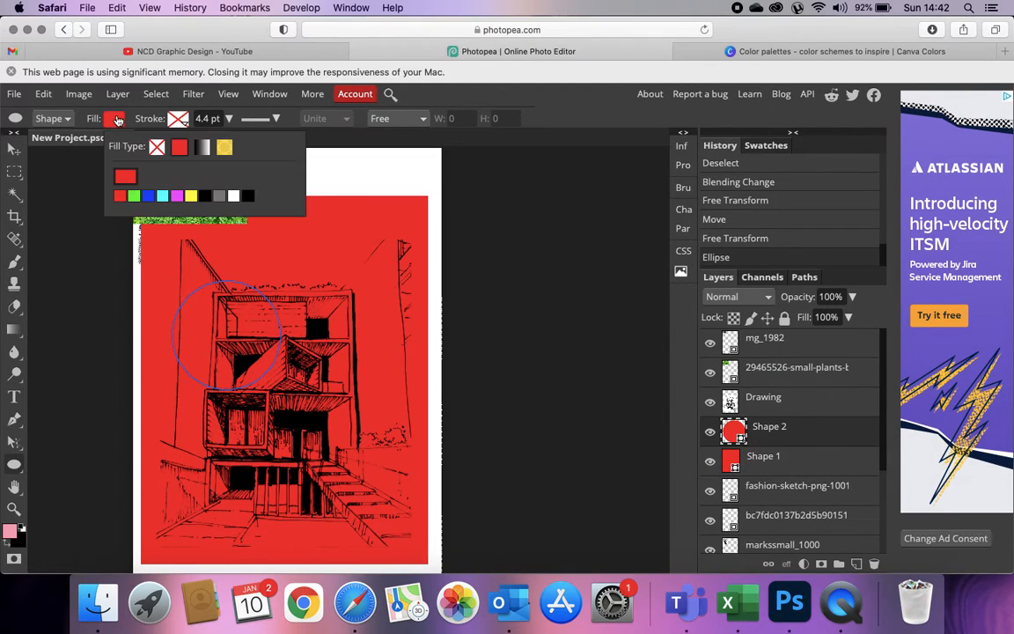
pyautogui.click(191, 198)
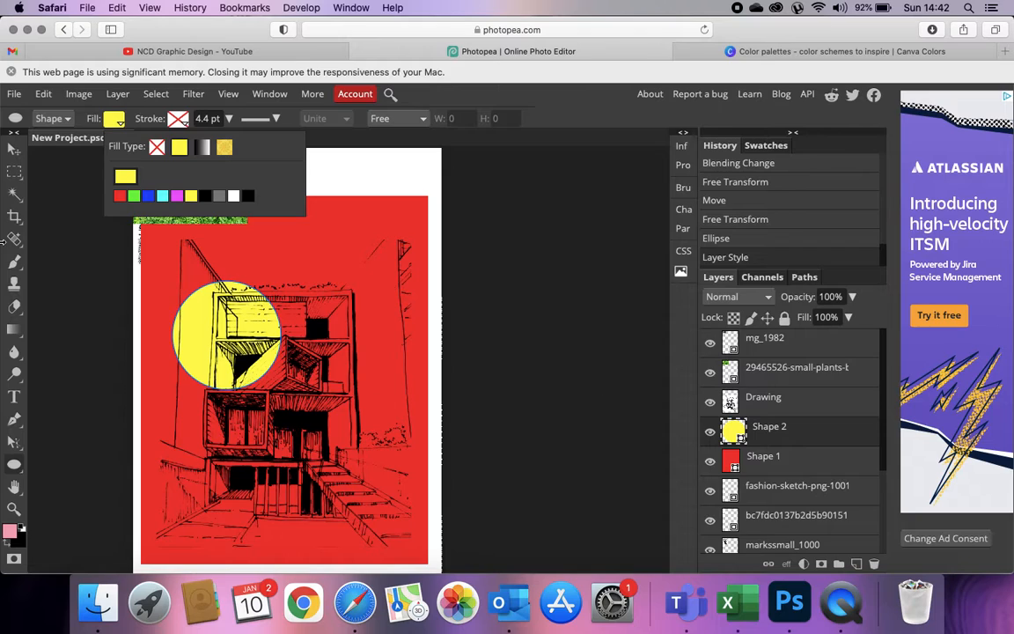
# Step: Nudge the yellow circle and the building drawing slightly up, applying the drawing's transform at about X 1717 px, Y 2766 px
pyautogui.click(14, 150)
pyautogui.click(798, 409)
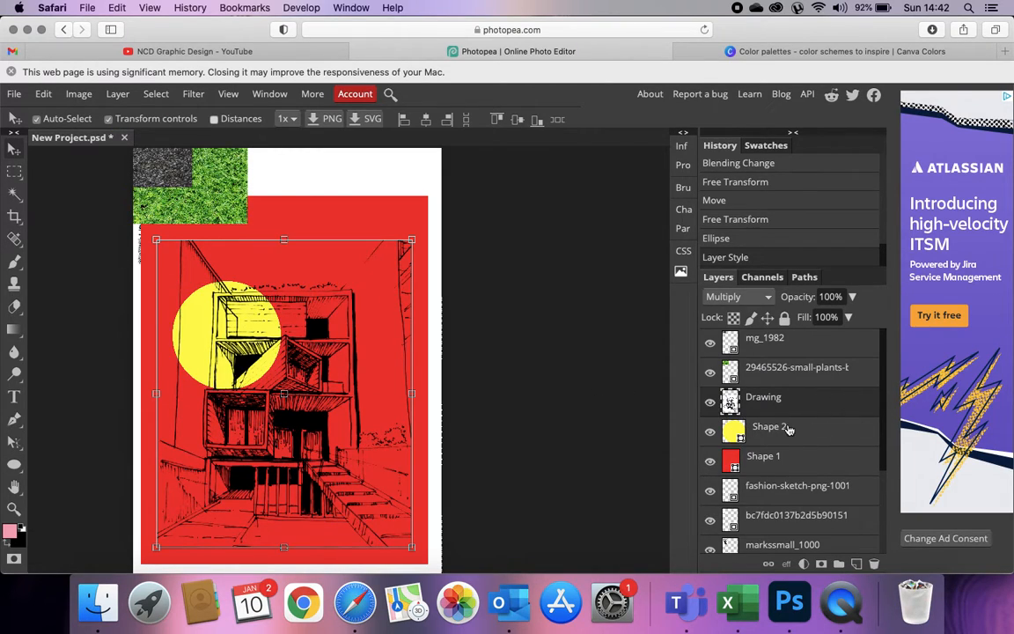
pyautogui.click(91, 279)
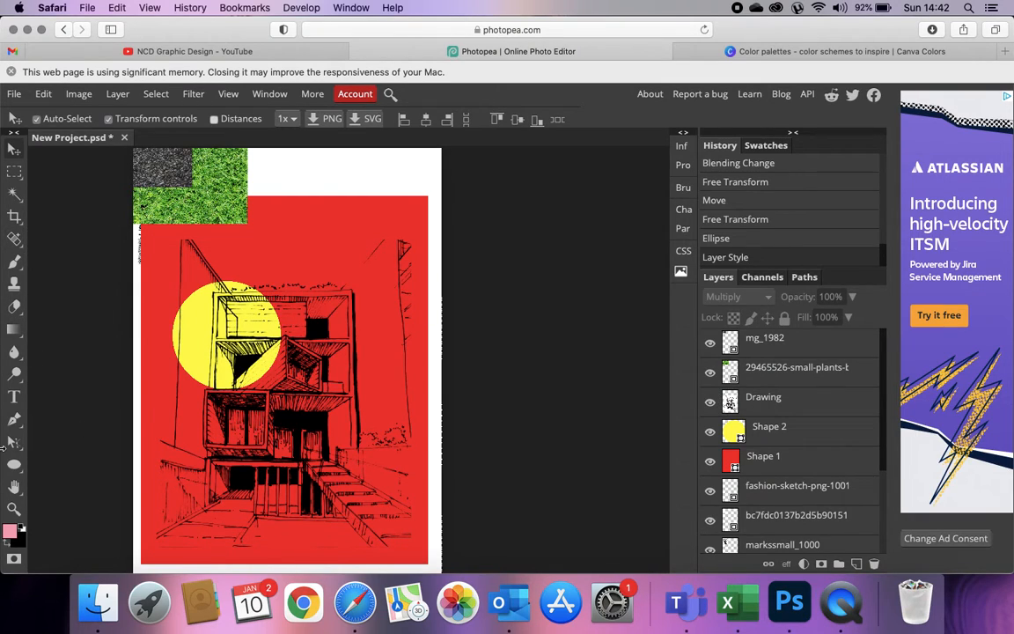
pyautogui.click(201, 313)
pyautogui.click(786, 435)
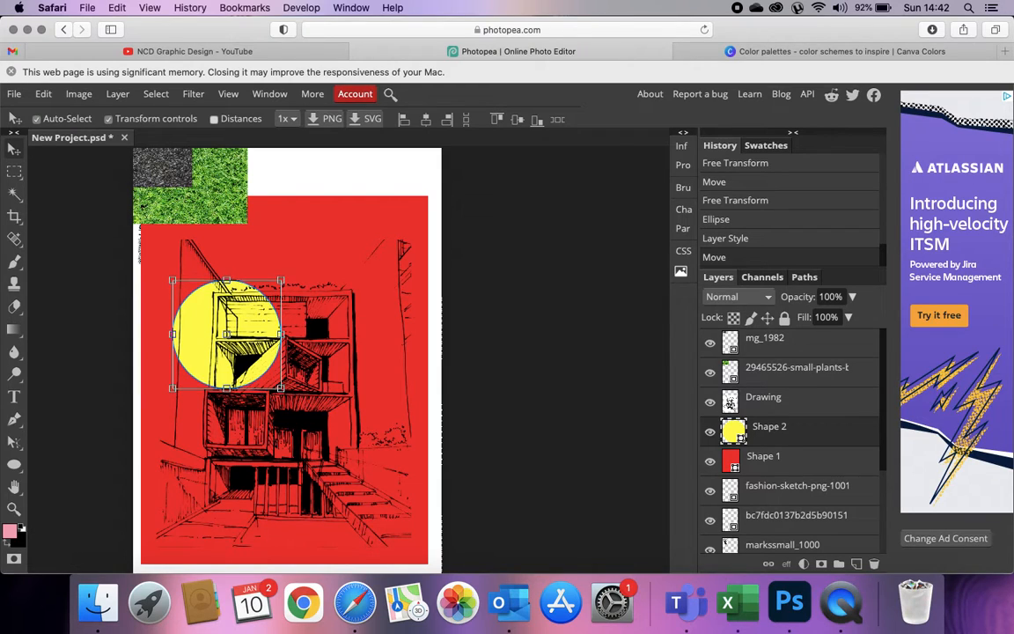
pyautogui.click(328, 208)
pyautogui.click(223, 324)
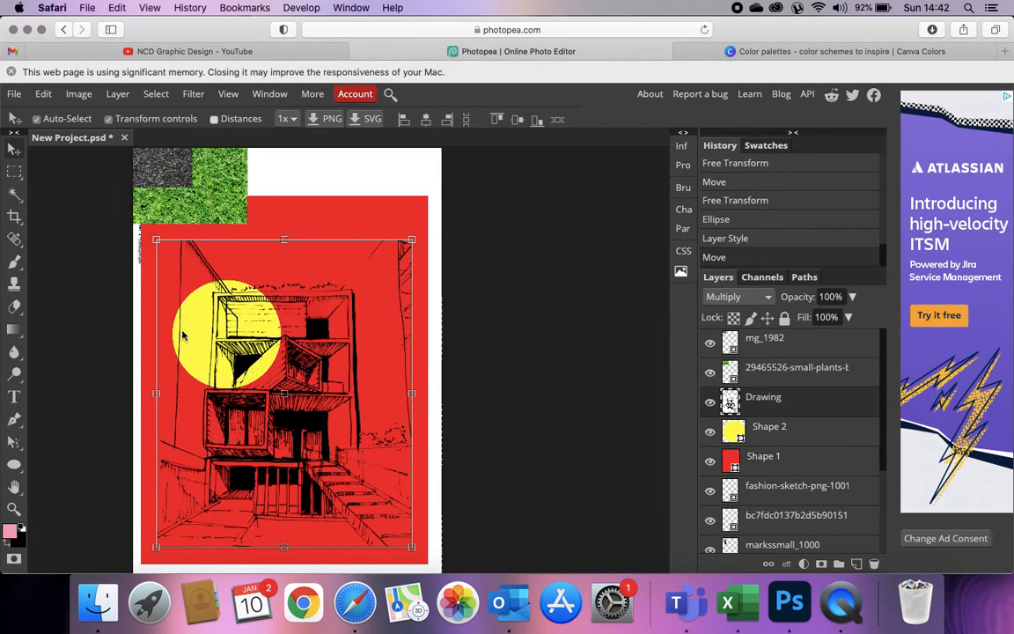
pyautogui.moveTo(301, 436); pyautogui.dragTo(301, 434)
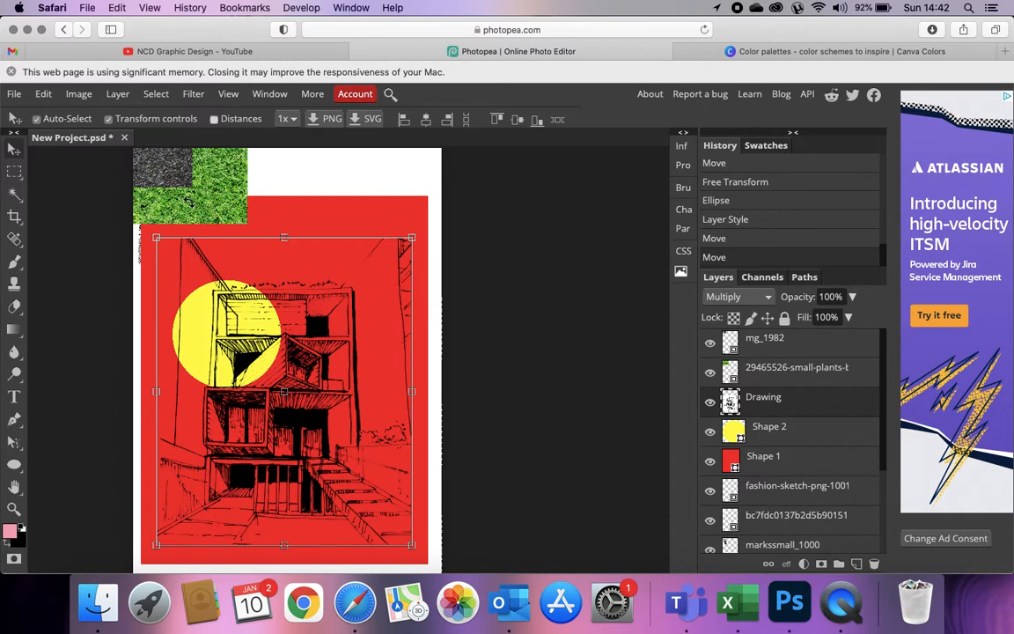
pyautogui.press('alt+super+t')
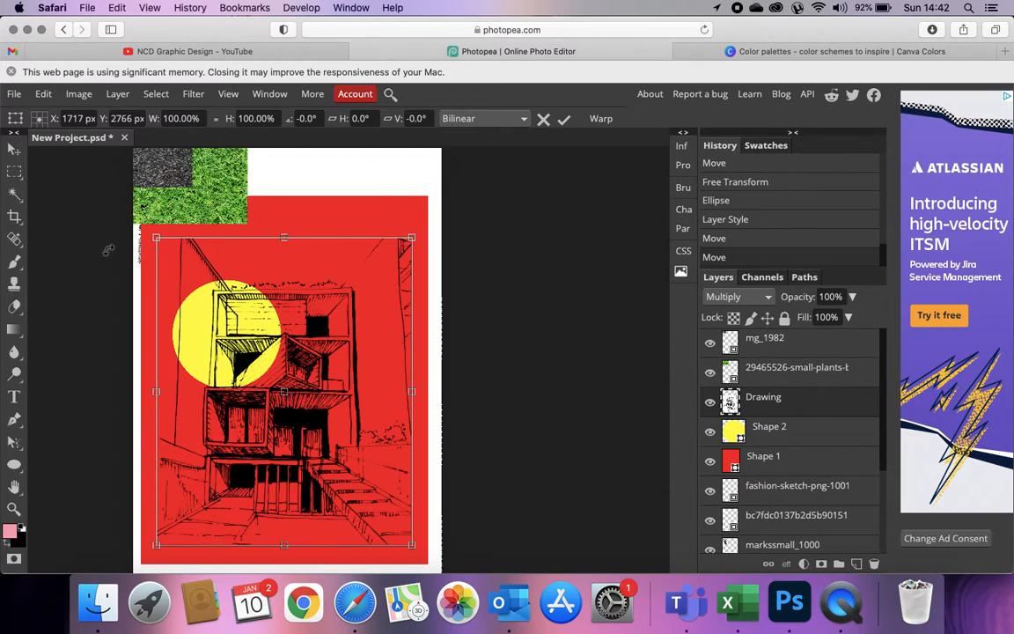
pyautogui.click(558, 122)
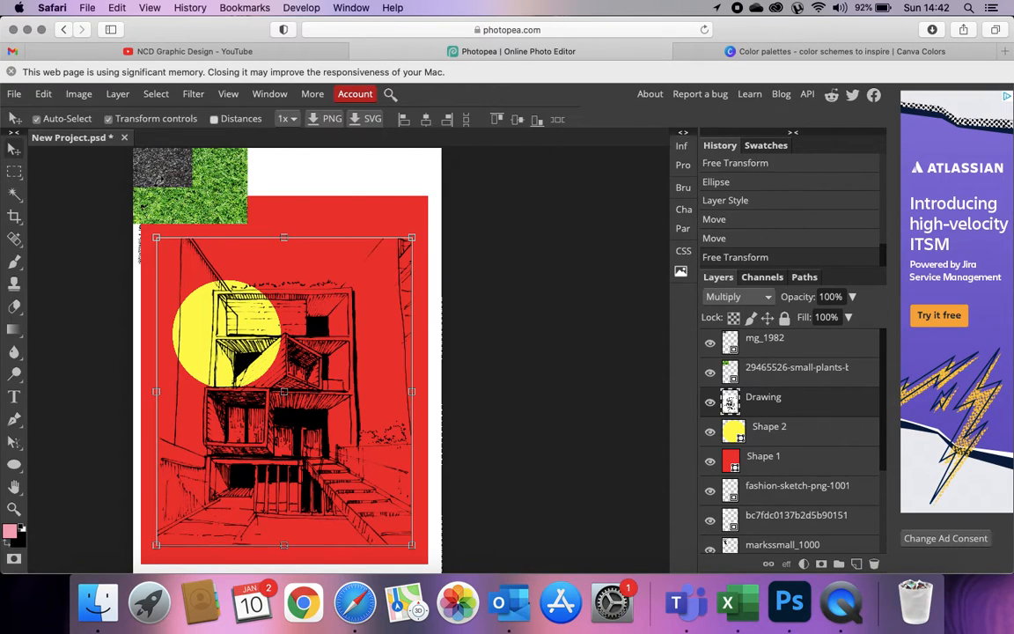
# Step: Turn off Auto-Select and shift the dark mg_1982 texture slightly right over the green plants image
pyautogui.click(145, 167)
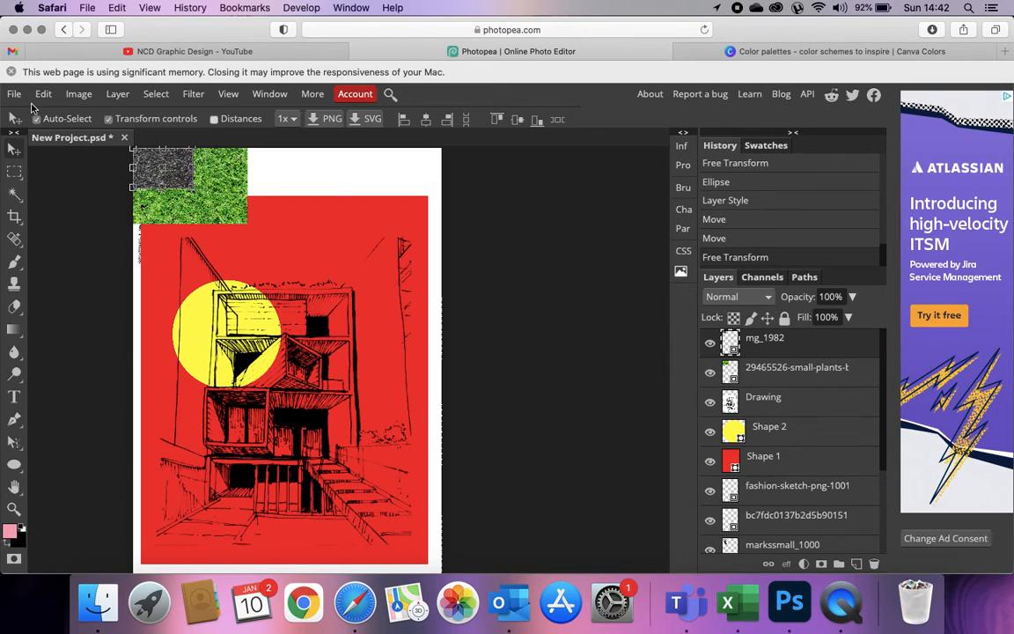
pyautogui.click(37, 119)
pyautogui.hotkey('shift', 'Right')
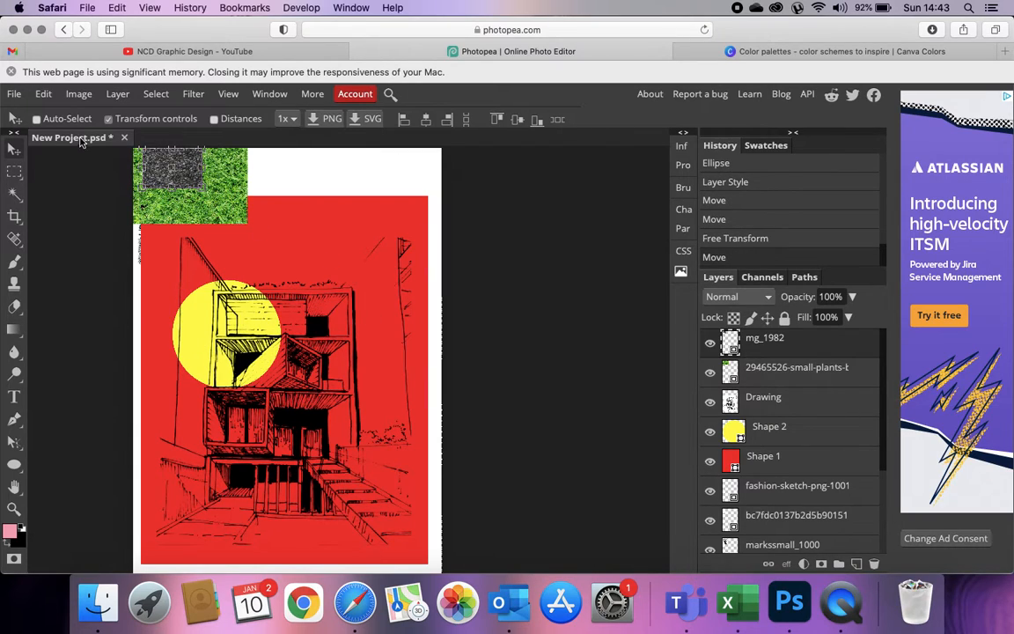
# Step: Move the yellow circle to the upper-left corner of the building drawing and turn Auto-Select back on
pyautogui.click(769, 427)
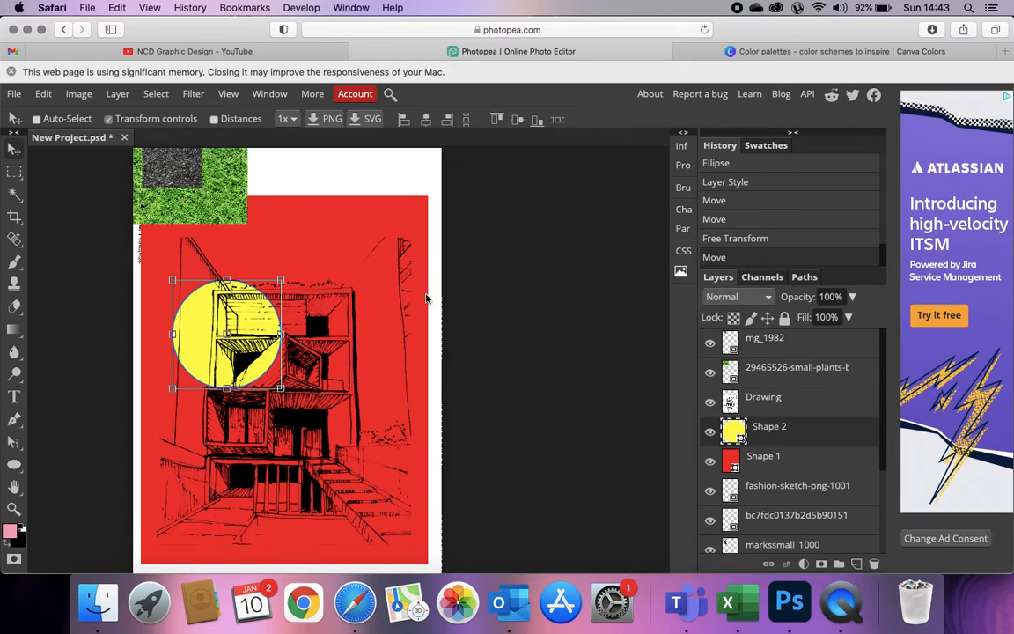
pyautogui.moveTo(186, 348)
pyautogui.mouseDown()
pyautogui.moveTo(199, 290)
pyautogui.moveTo(240, 288)
pyautogui.moveTo(197, 301)
pyautogui.moveTo(174, 288)
pyautogui.moveTo(172, 307)
pyautogui.mouseUp()
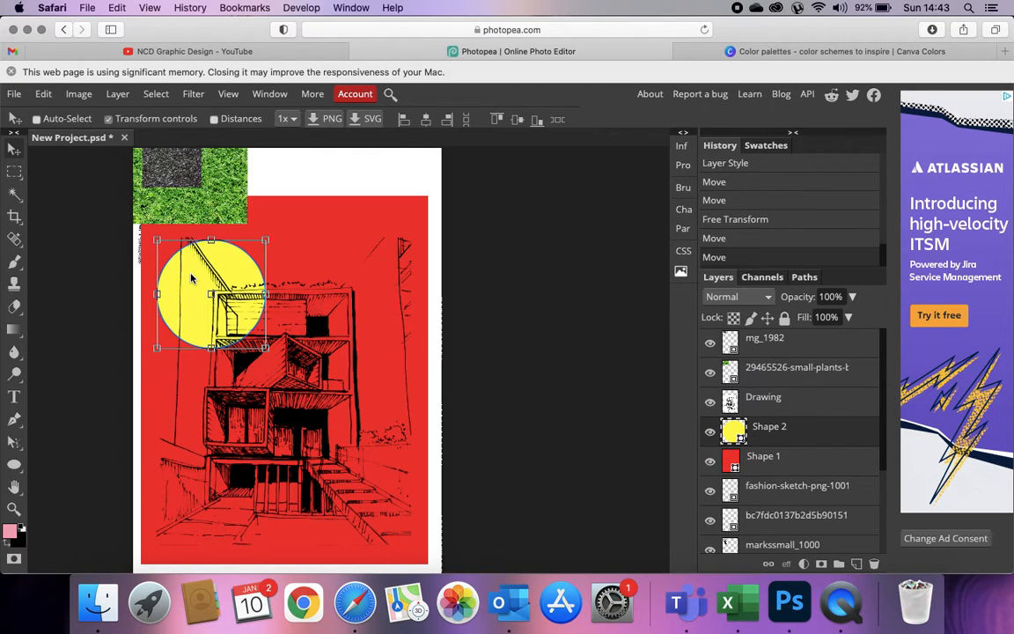
pyautogui.click(67, 261)
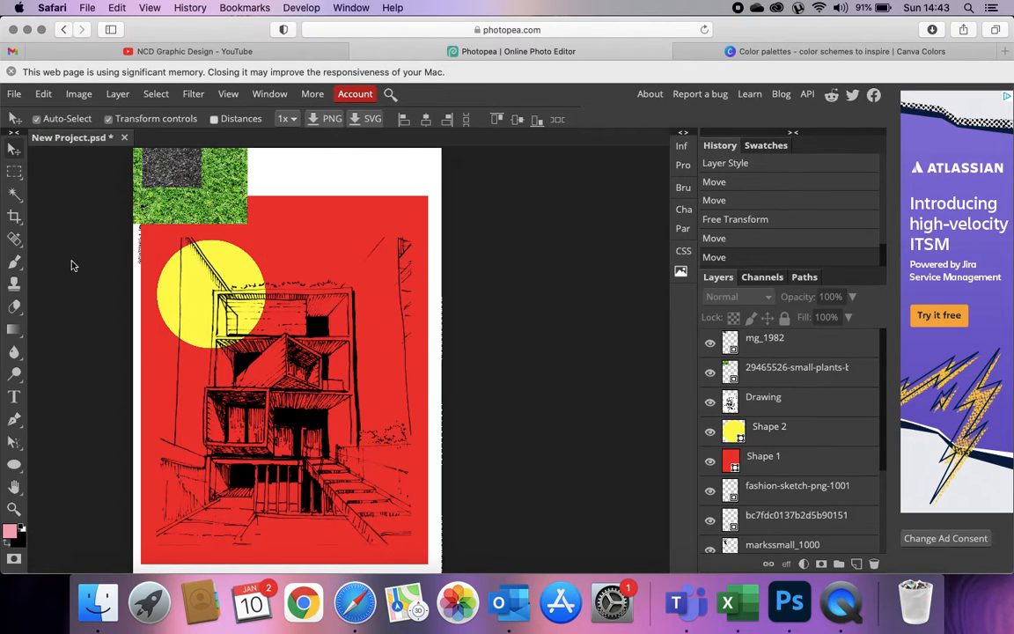
# Step: Nudge the building drawing slightly left and clear the layer selection
pyautogui.click(319, 377)
pyautogui.click(517, 422)
pyautogui.click(178, 295)
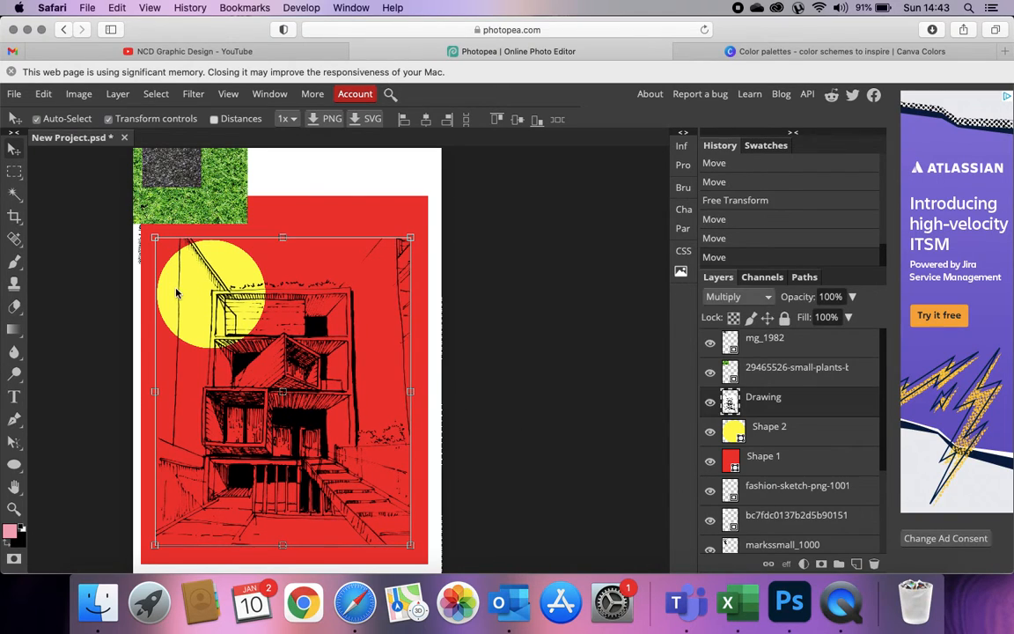
pyautogui.click(478, 352)
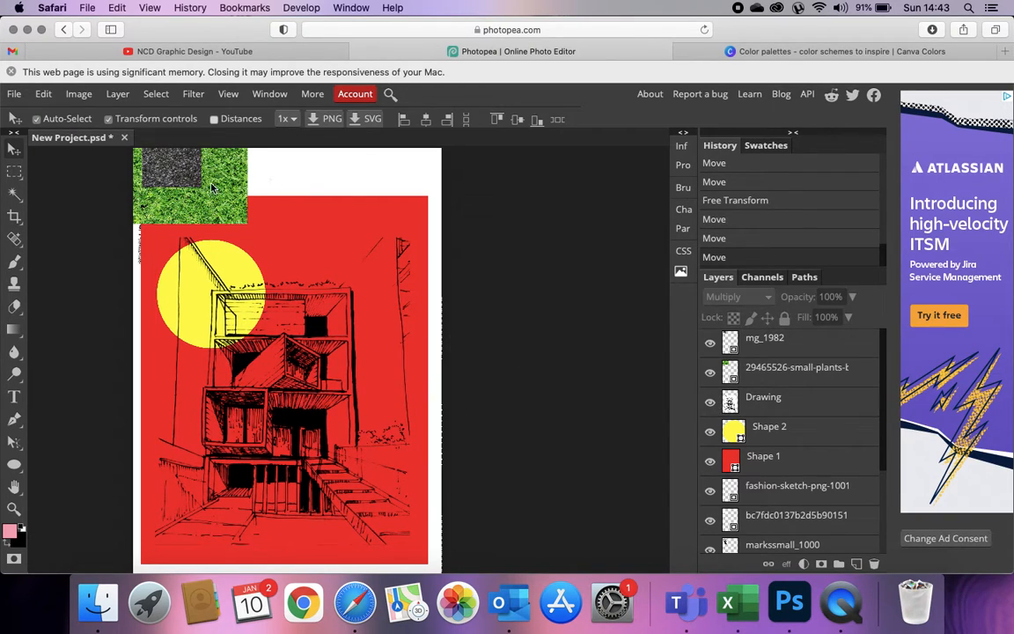
# Step: Enlarge the green plants image over the middle of the building and place its layer directly below the Drawing layer
pyautogui.click(170, 173)
pyautogui.moveTo(231, 222); pyautogui.dragTo(404, 482)
pyautogui.scroll(1, 405, 482)
pyautogui.scroll(-1, 404, 482)
pyautogui.press('Return')
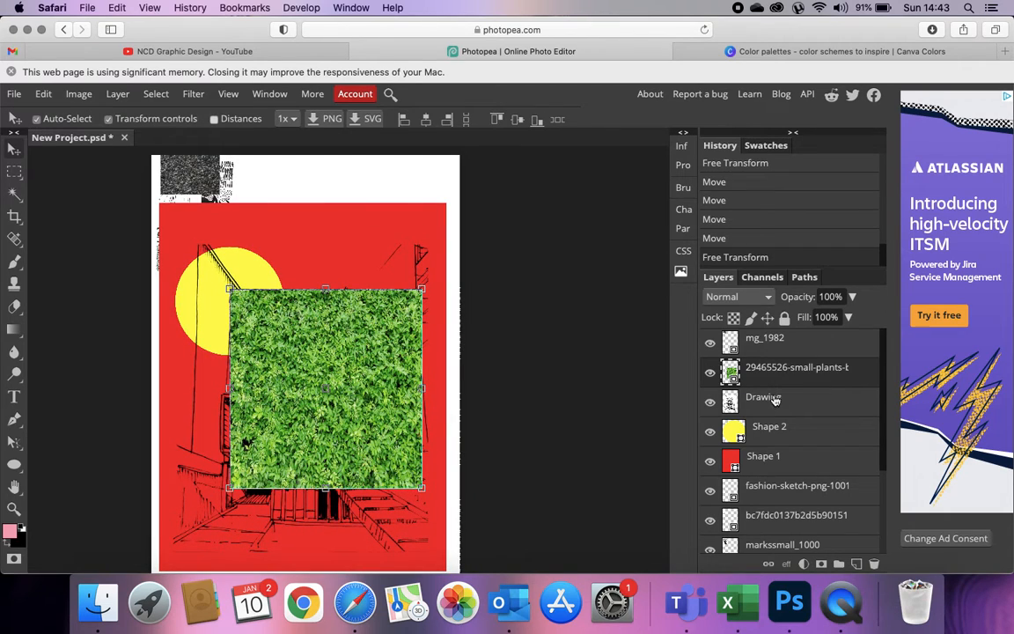
pyautogui.moveTo(744, 377); pyautogui.dragTo(796, 408)
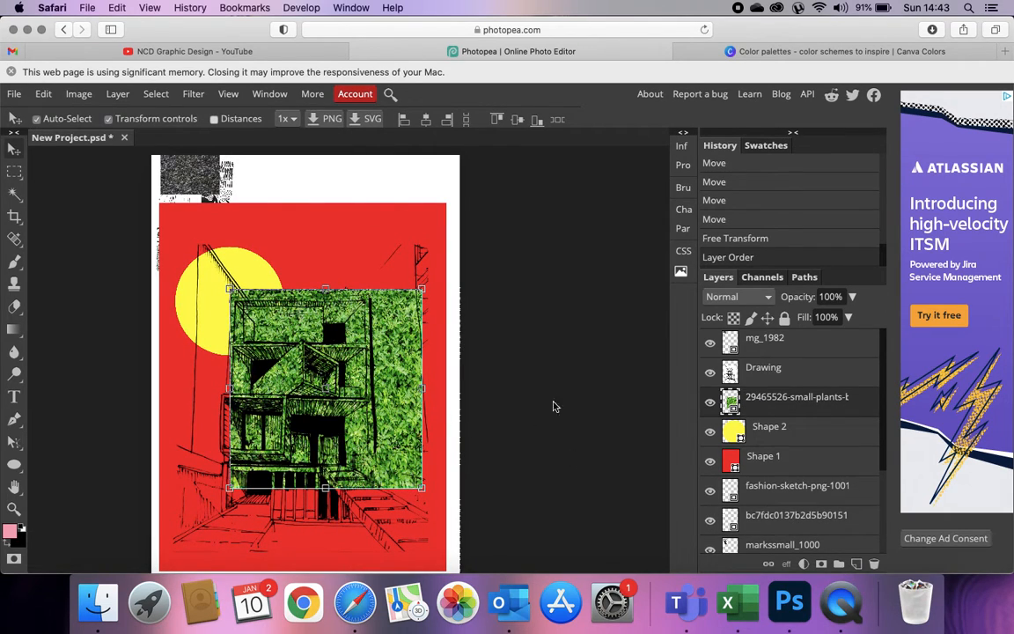
# Step: Nudge the building drawing up and right, turn off Auto-Select, and shift the plants image left and up behind the building
pyautogui.moveTo(402, 374)
pyautogui.mouseDown()
pyautogui.moveTo(374, 357)
pyautogui.moveTo(412, 368)
pyautogui.mouseUp()
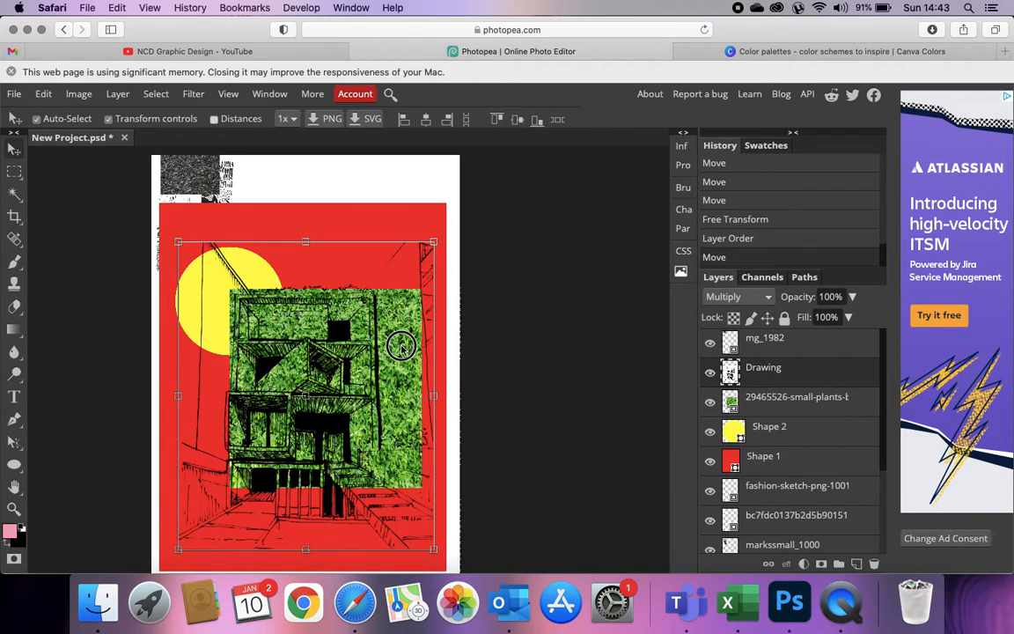
pyautogui.click(55, 121)
pyautogui.click(734, 406)
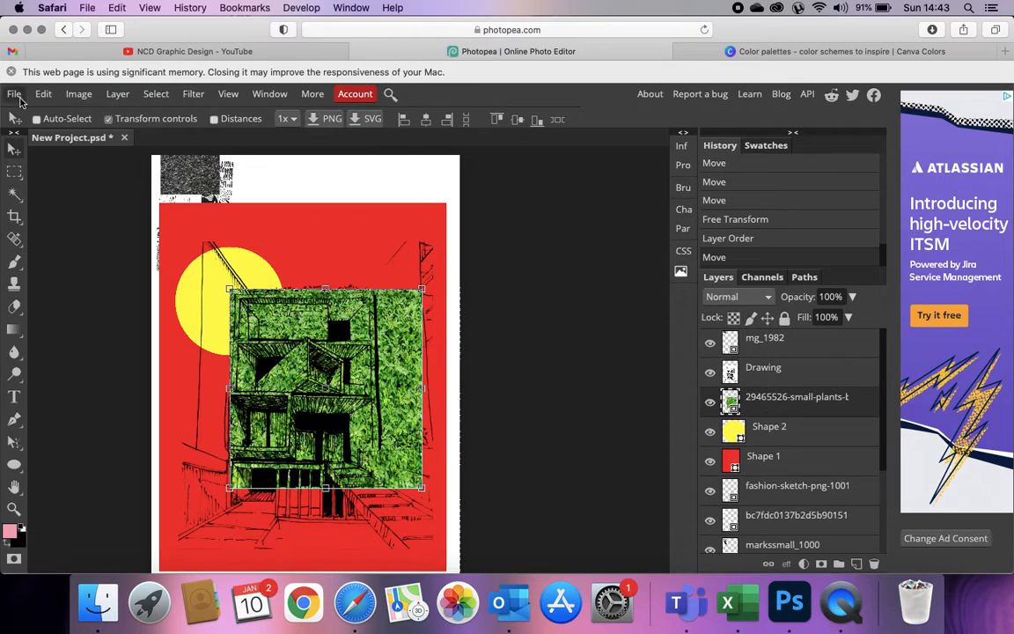
pyautogui.moveTo(409, 405); pyautogui.dragTo(392, 400)
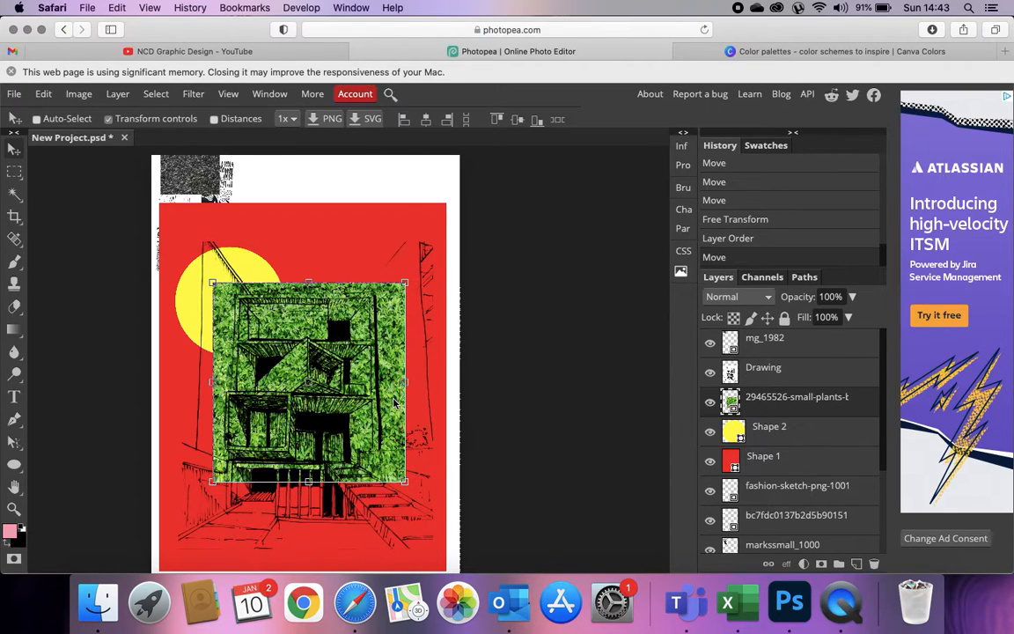
# Step: Start a Hue/Saturation adjustment on the plants image and set its saturation to 66
pyautogui.click(79, 94)
pyautogui.moveTo(137, 112)
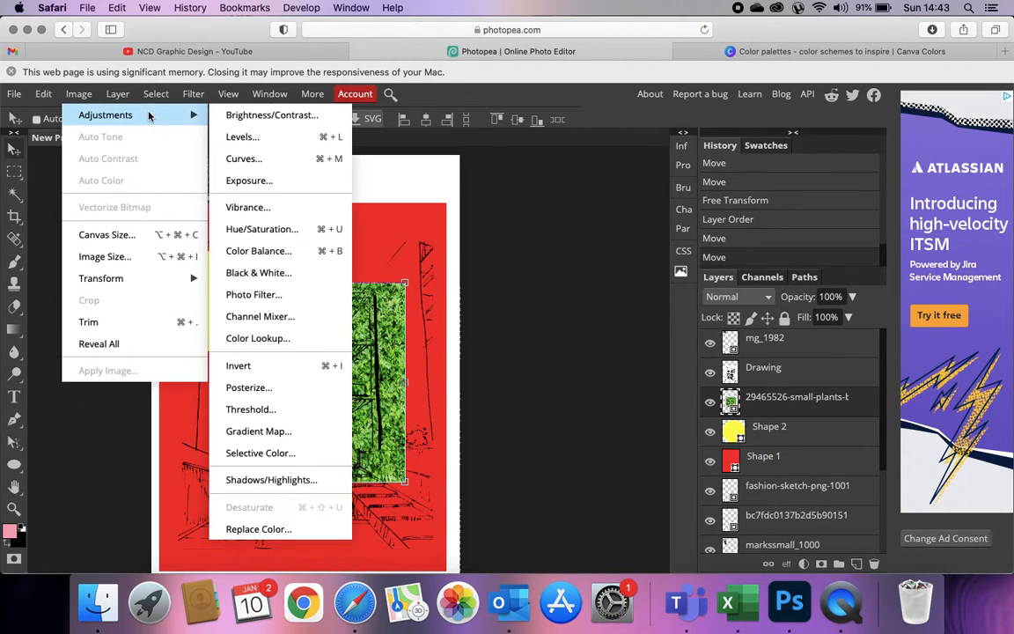
pyautogui.click(262, 229)
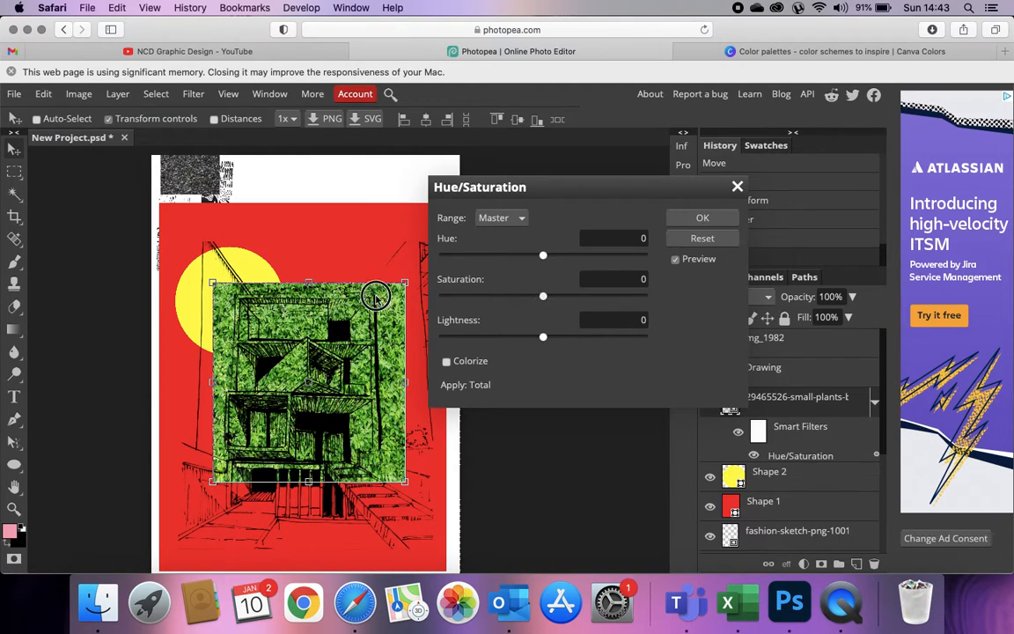
pyautogui.moveTo(543, 297); pyautogui.dragTo(371, 301)
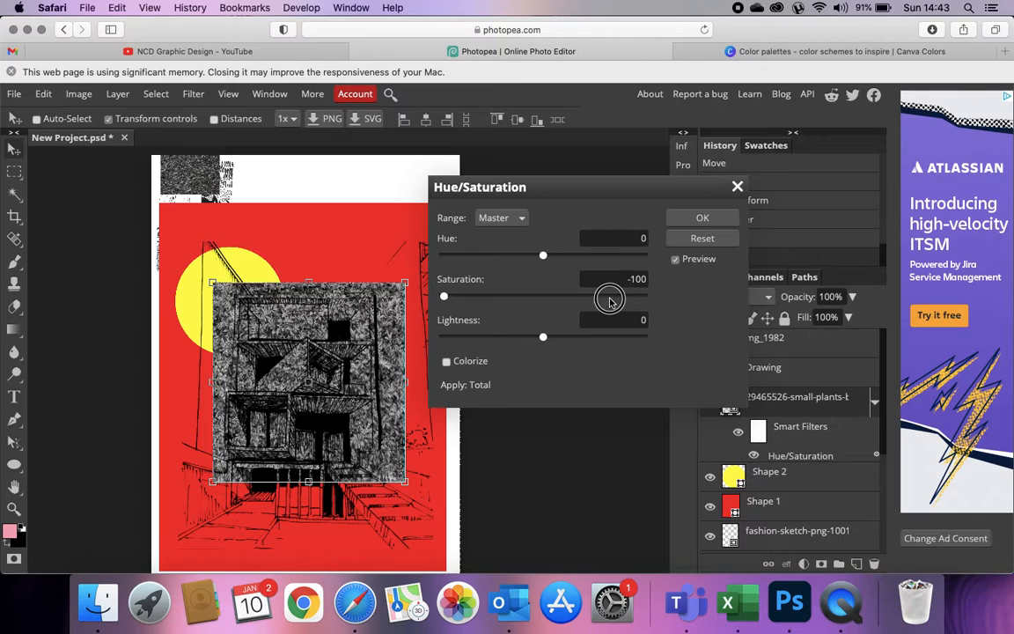
pyautogui.click(608, 300)
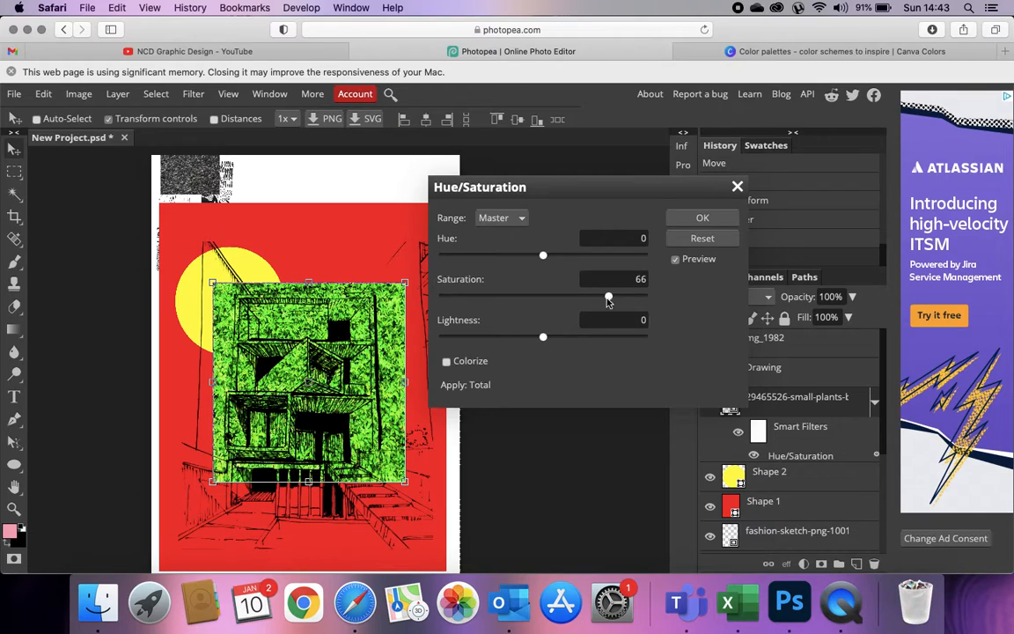
# Step: Colorize the plants image with hue -124 and lightness 50, apply the adjustment, and nudge the image slightly left and down
pyautogui.click(449, 361)
pyautogui.moveTo(547, 255); pyautogui.dragTo(474, 255)
pyautogui.click(540, 339)
pyautogui.moveTo(540, 339); pyautogui.dragTo(594, 341)
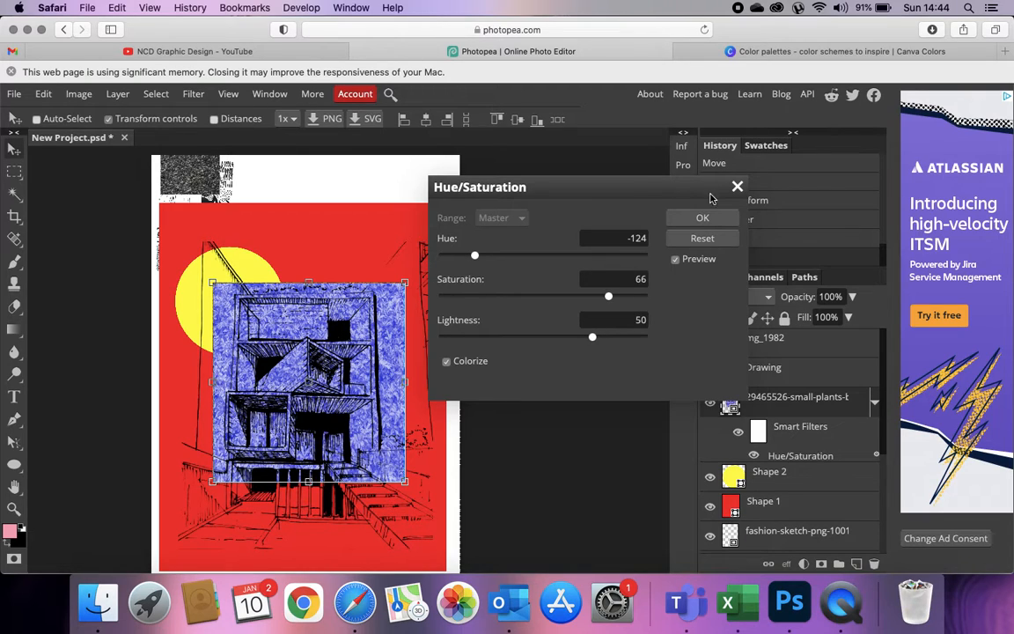
pyautogui.click(707, 218)
pyautogui.moveTo(388, 383); pyautogui.dragTo(384, 385)
# Step: Try the Multiply and Screen blend modes on the colorized plants layer
pyautogui.click(739, 297)
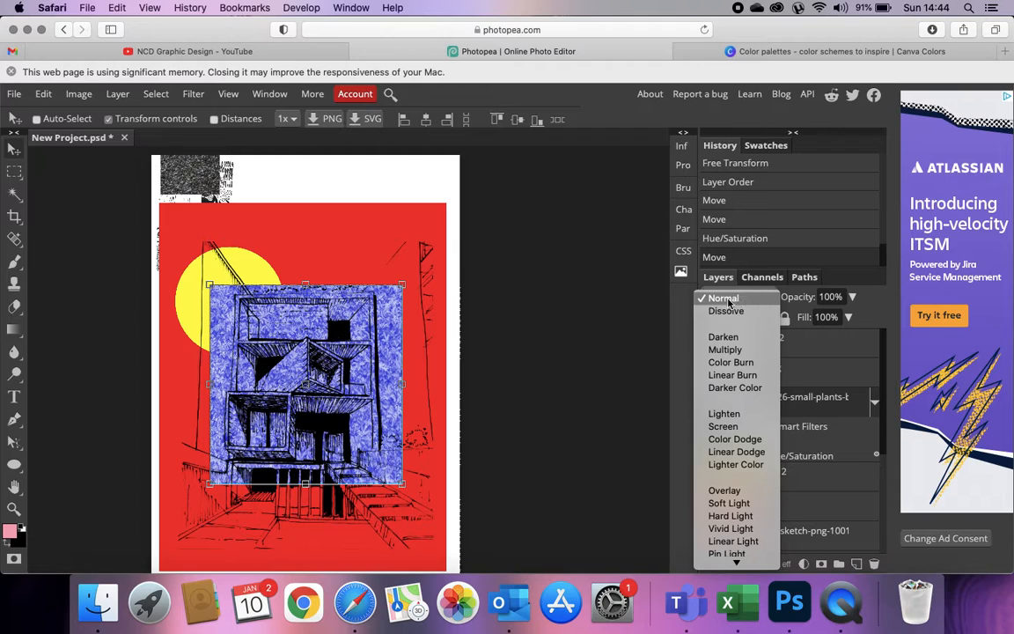
pyautogui.click(737, 351)
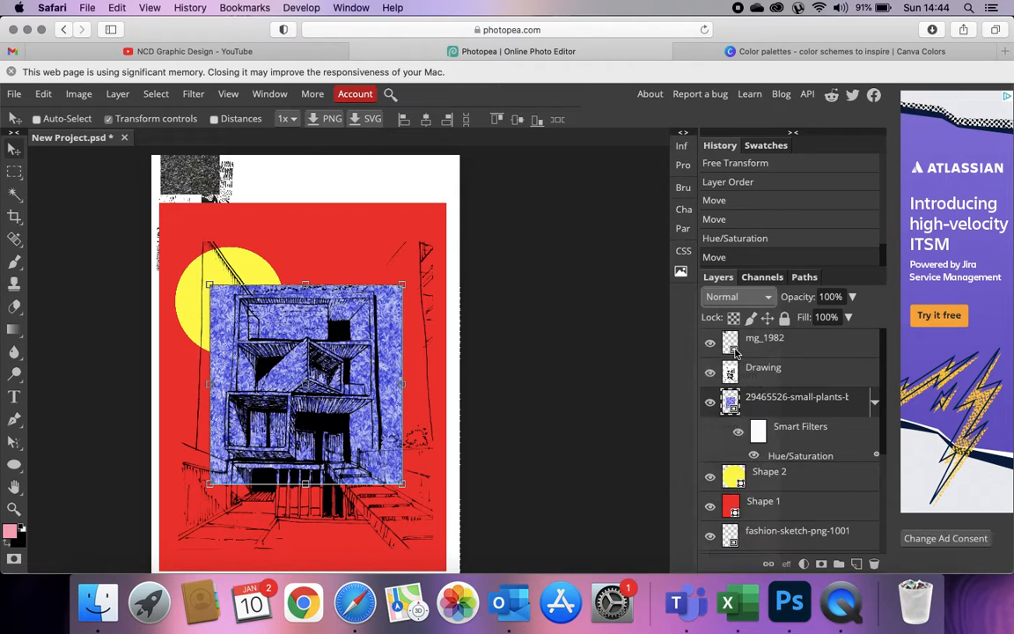
pyautogui.click(739, 298)
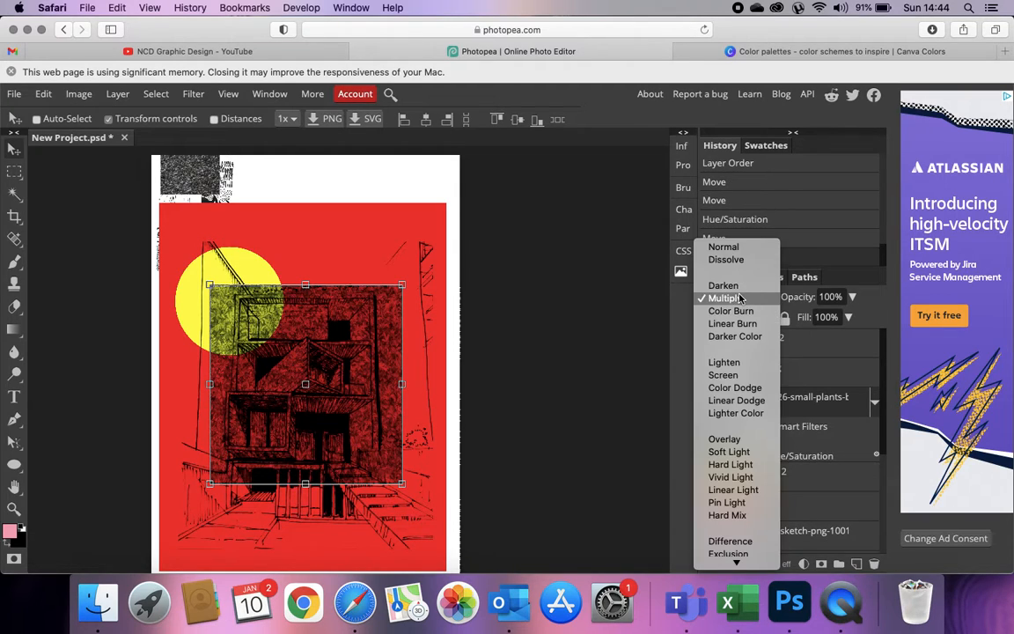
pyautogui.click(723, 374)
pyautogui.click(740, 297)
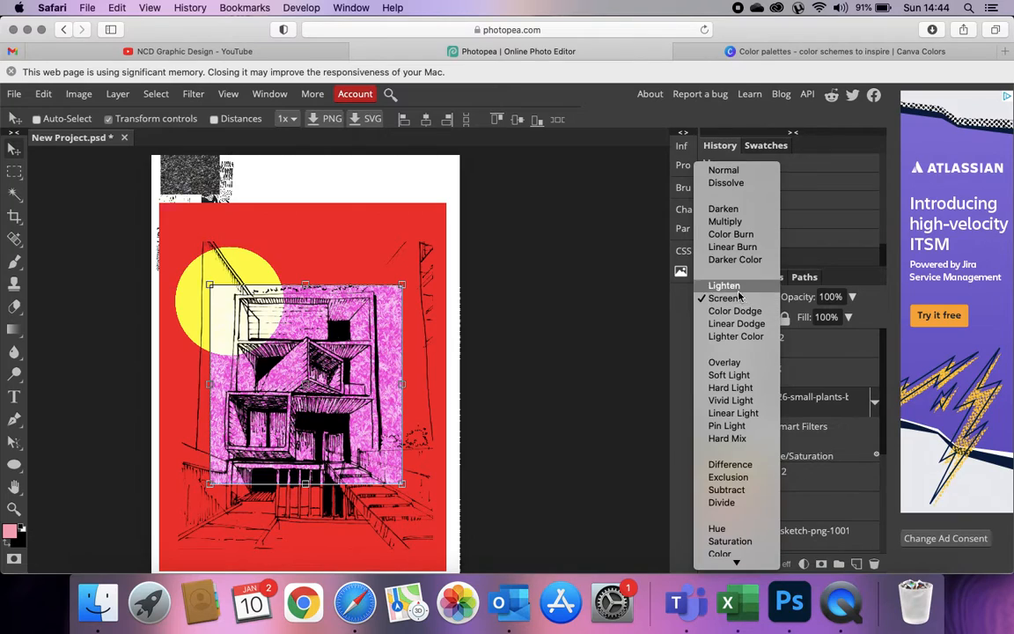
pyautogui.click(724, 222)
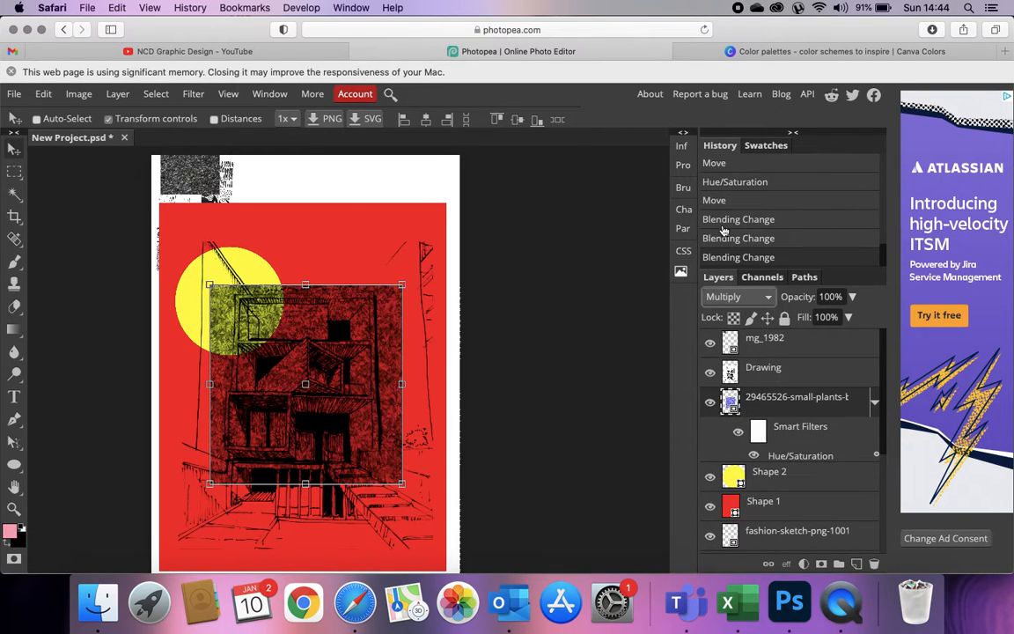
# Step: Set the colorized plants layer's blend mode to Lighten
pyautogui.click(736, 297)
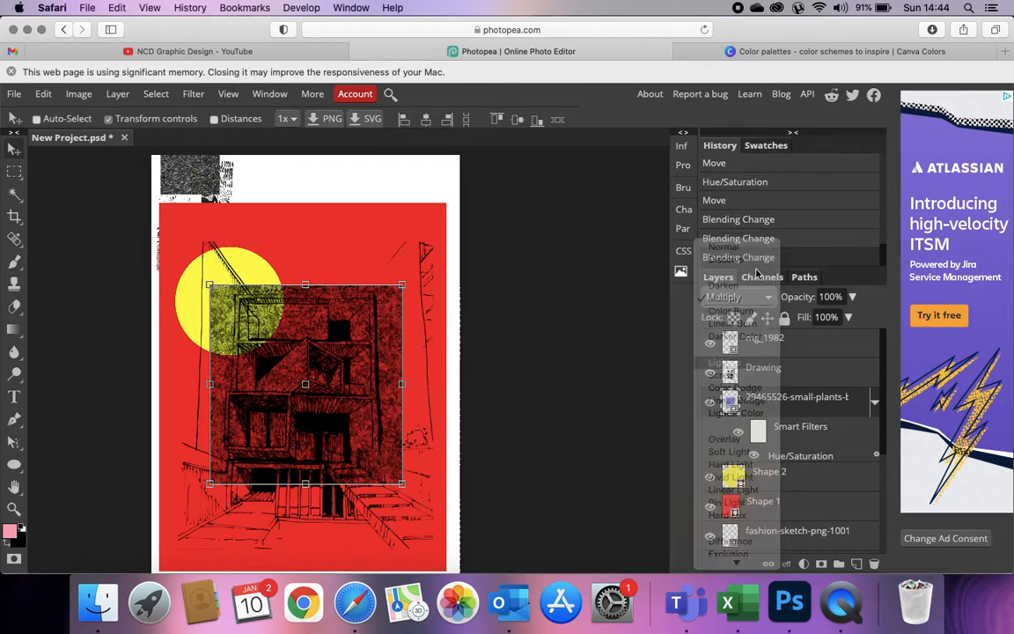
pyautogui.click(740, 296)
pyautogui.click(743, 314)
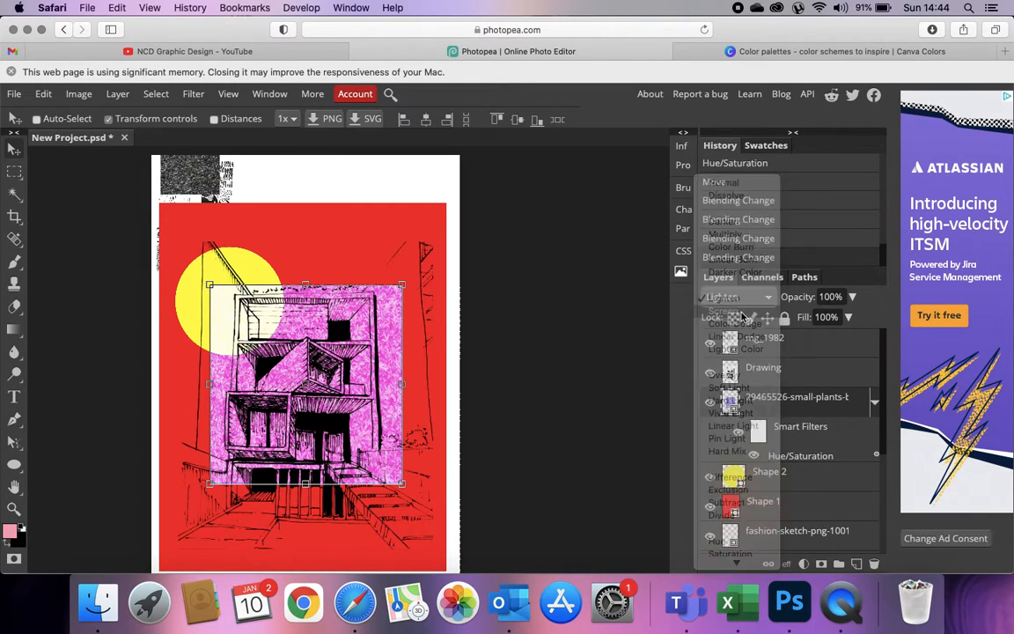
# Step: Try the Overlay, Hard Light and Difference blend modes on the colorized plants layer
pyautogui.click(744, 297)
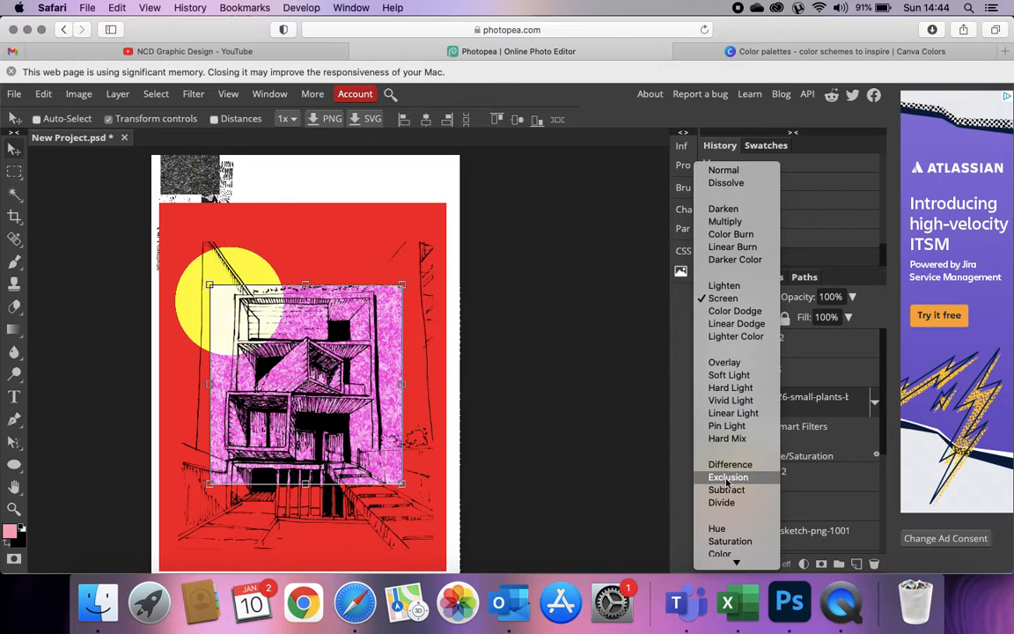
pyautogui.click(728, 364)
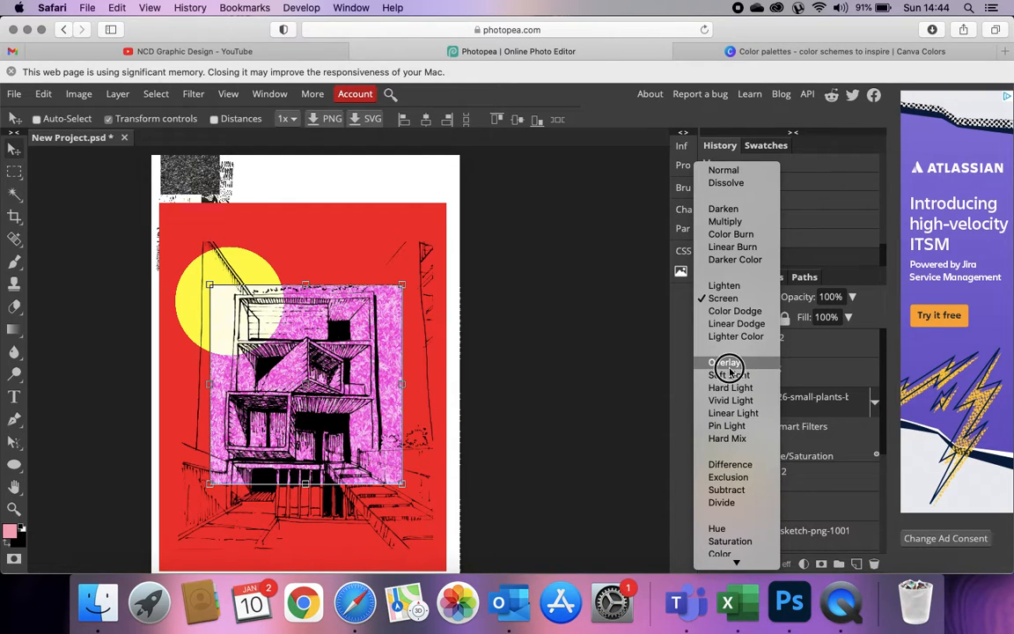
pyautogui.click(743, 301)
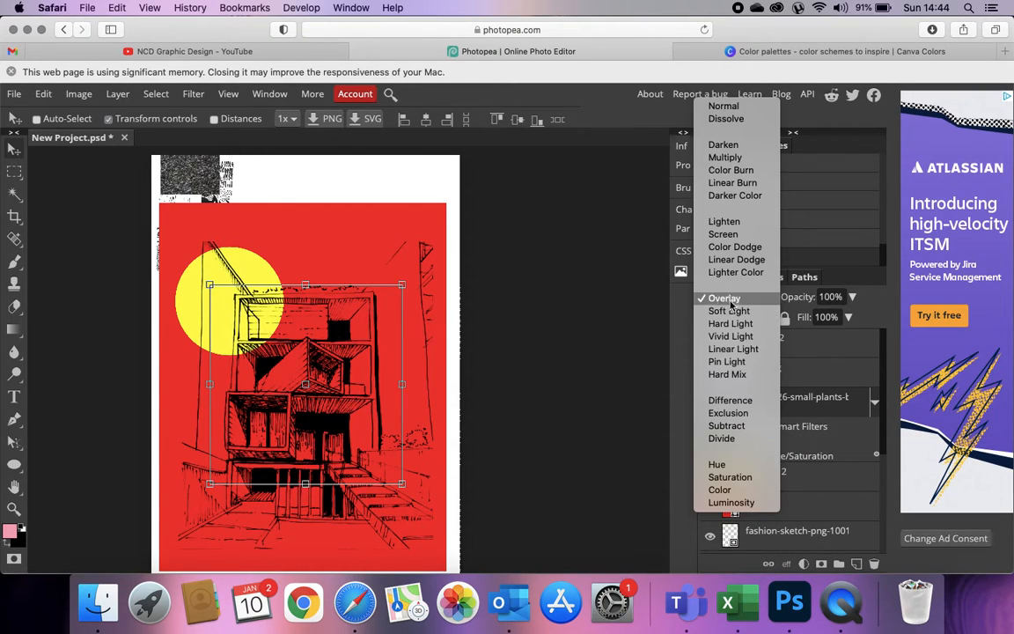
pyautogui.click(729, 323)
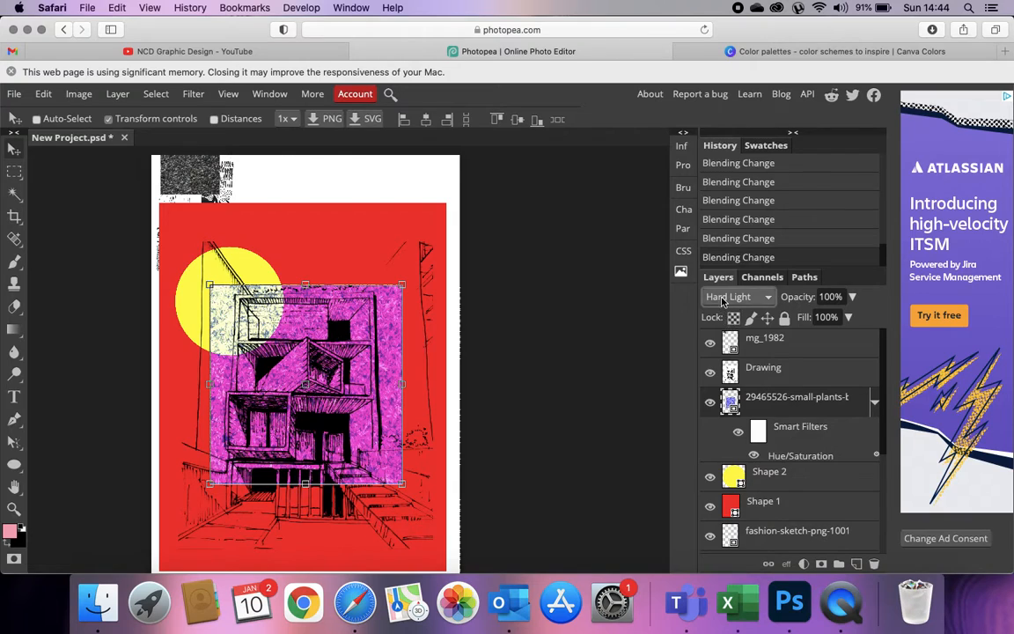
pyautogui.click(723, 300)
pyautogui.click(718, 373)
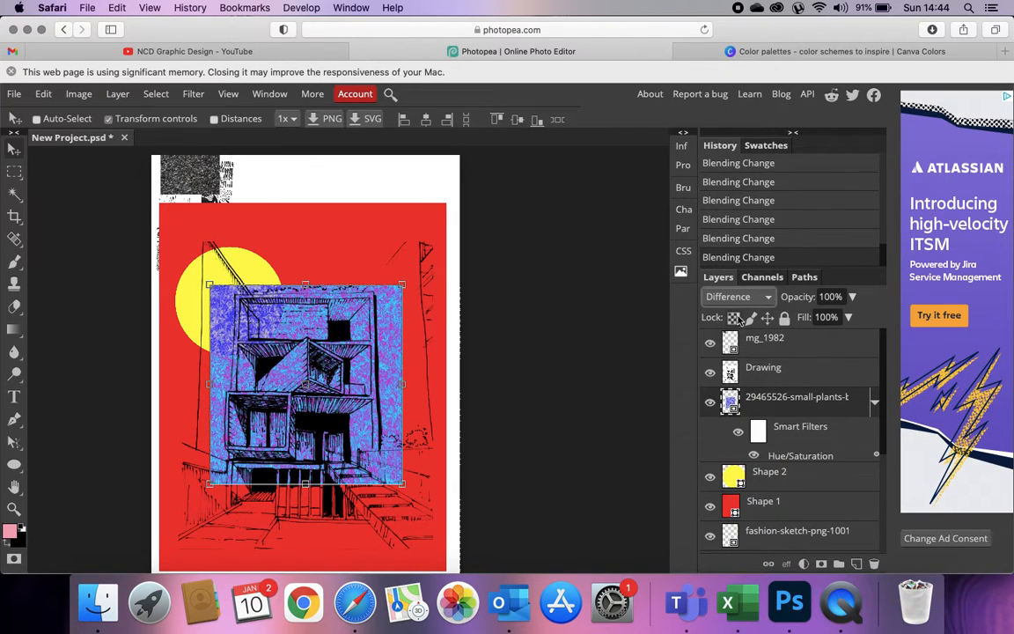
# Step: Try the Exclusion, Subtract and Divide blend modes on the plants layer
pyautogui.click(719, 298)
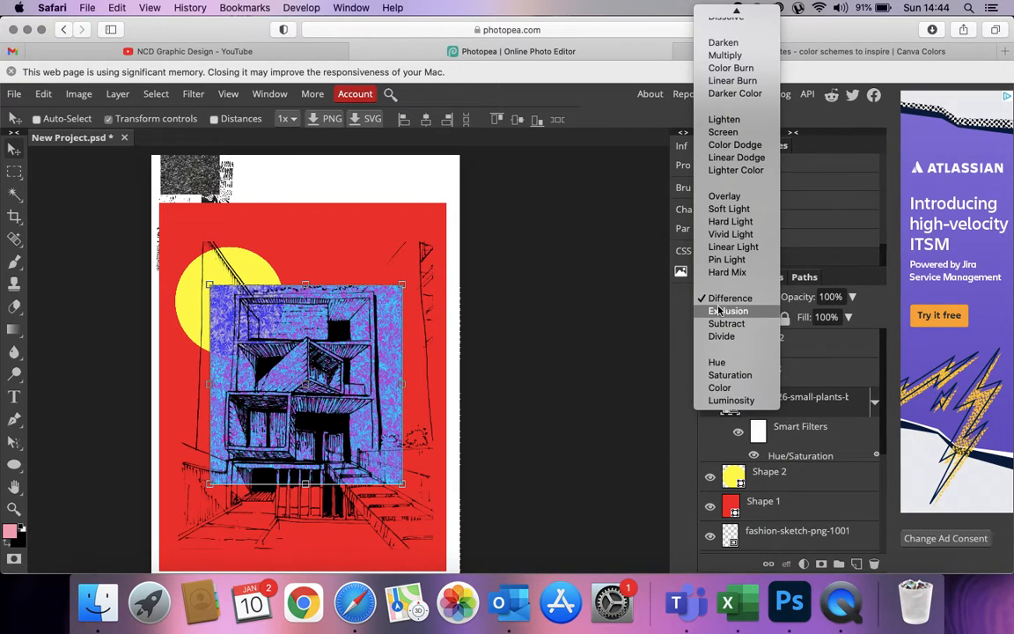
pyautogui.click(728, 311)
pyautogui.click(728, 299)
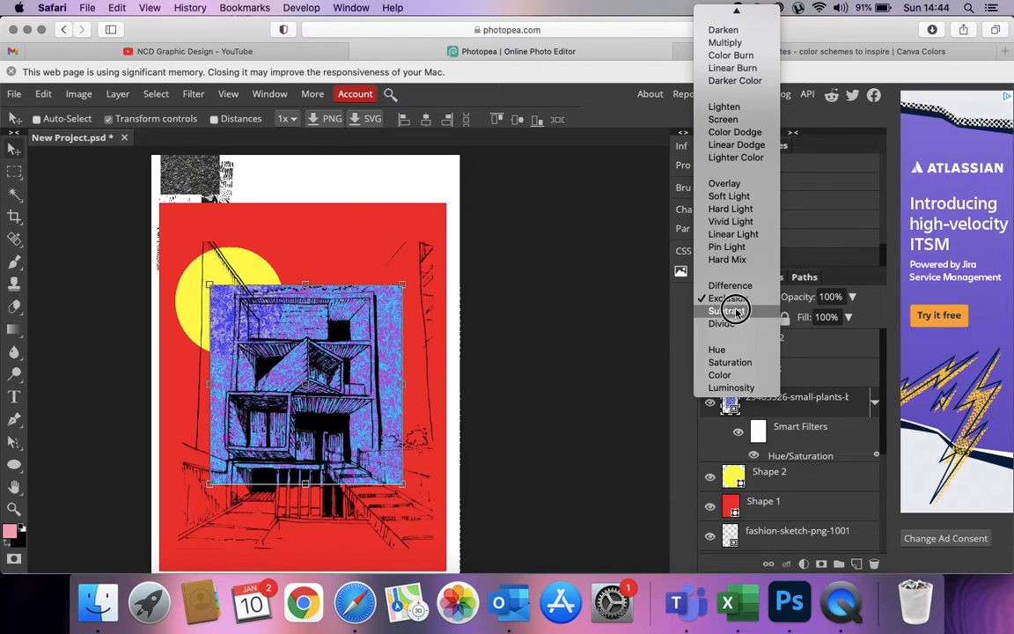
pyautogui.click(727, 311)
pyautogui.click(727, 298)
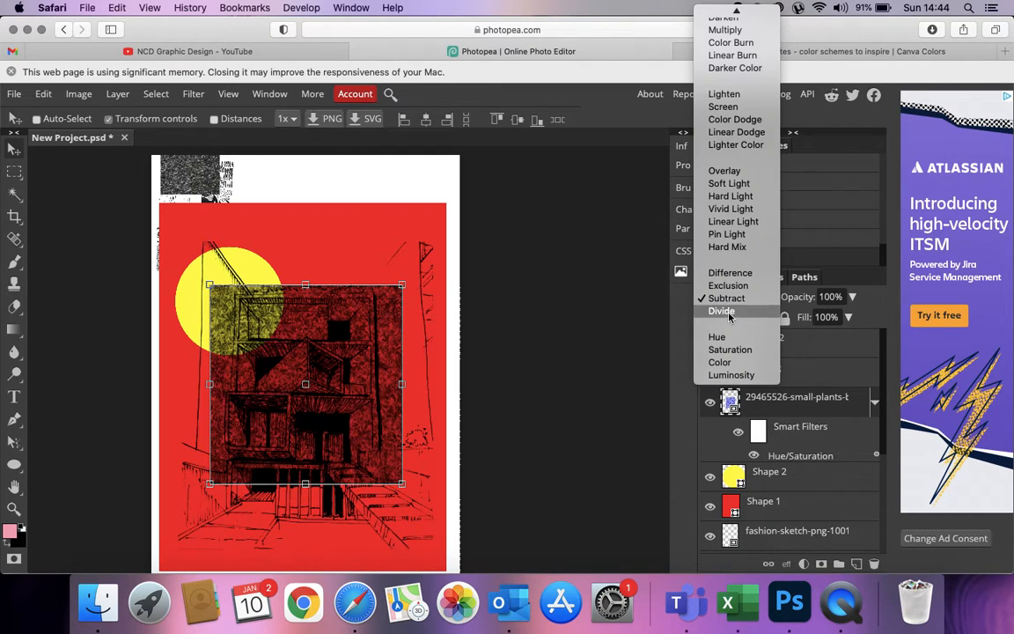
pyautogui.click(729, 311)
# Step: Try the Hue, Saturation and Color blend modes on the plants layer
pyautogui.click(728, 298)
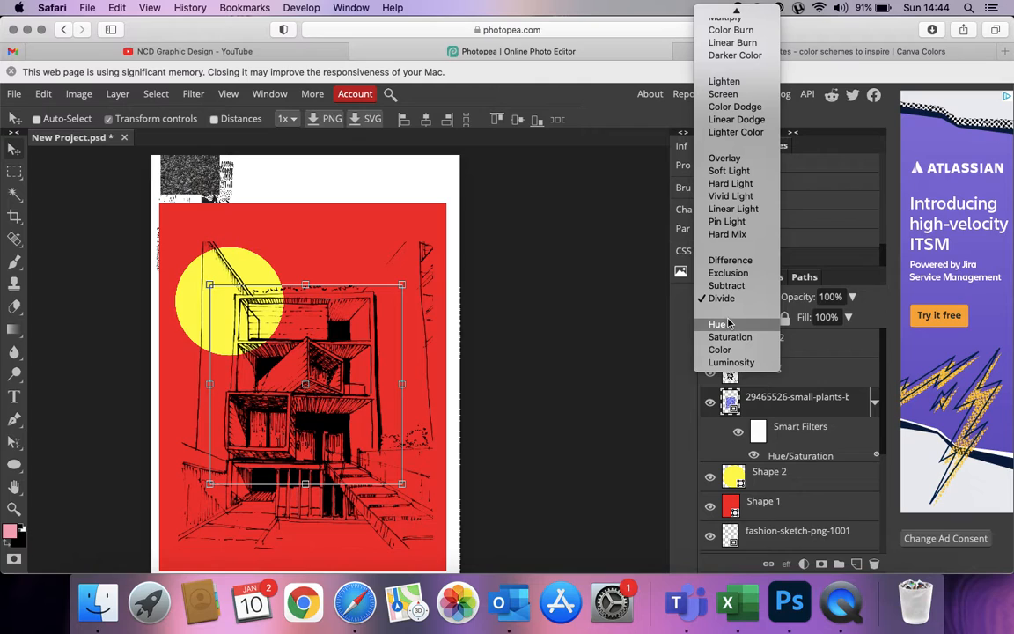
pyautogui.click(728, 324)
pyautogui.click(728, 298)
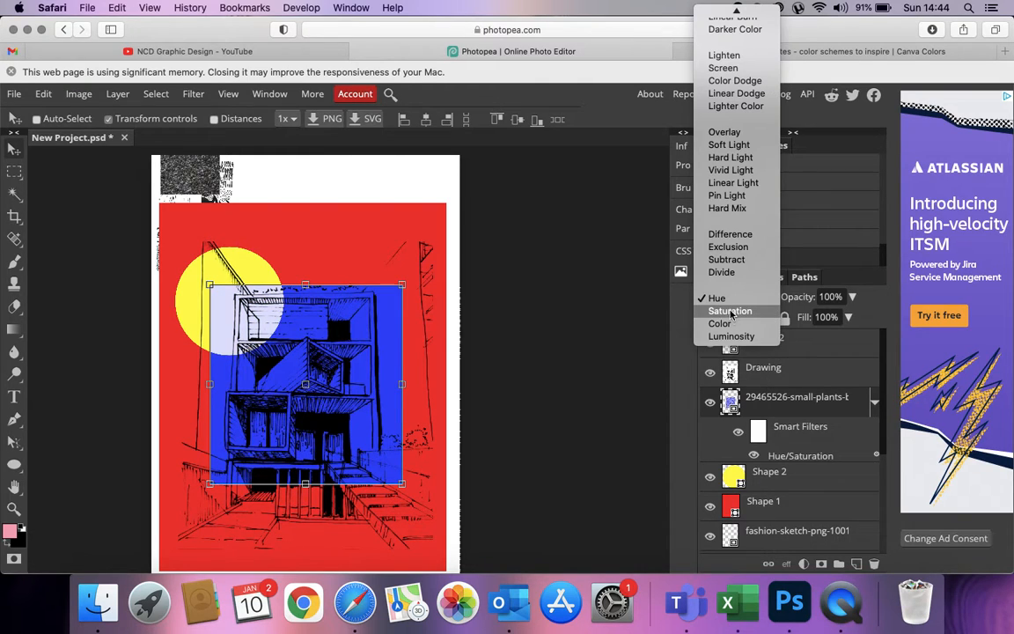
pyautogui.click(730, 311)
pyautogui.click(730, 298)
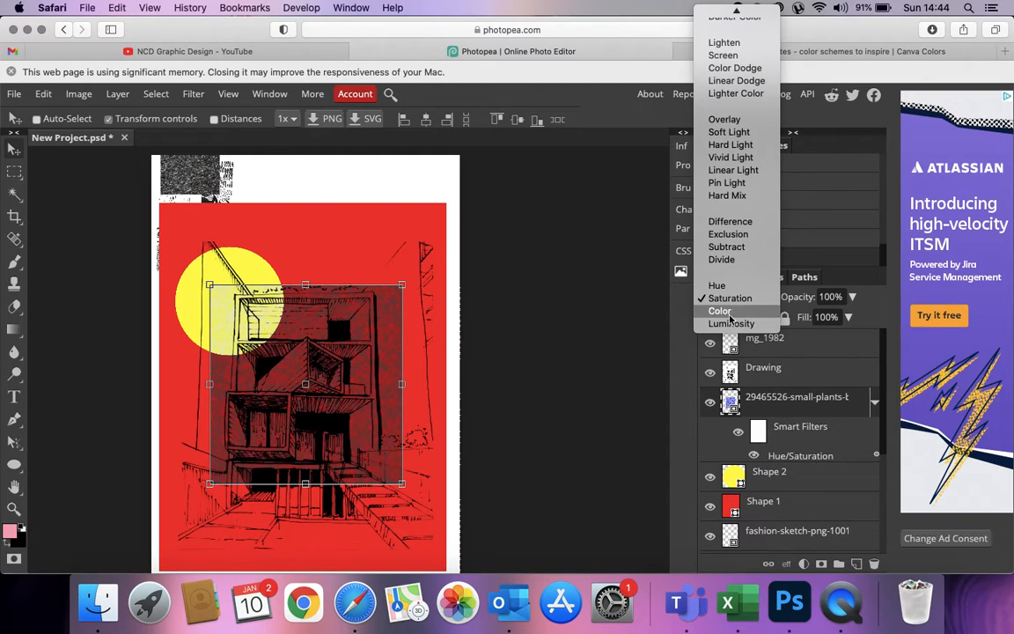
pyautogui.click(725, 306)
# Step: Set the plants layer's blend mode to Luminosity and apply a free transform to it
pyautogui.click(725, 303)
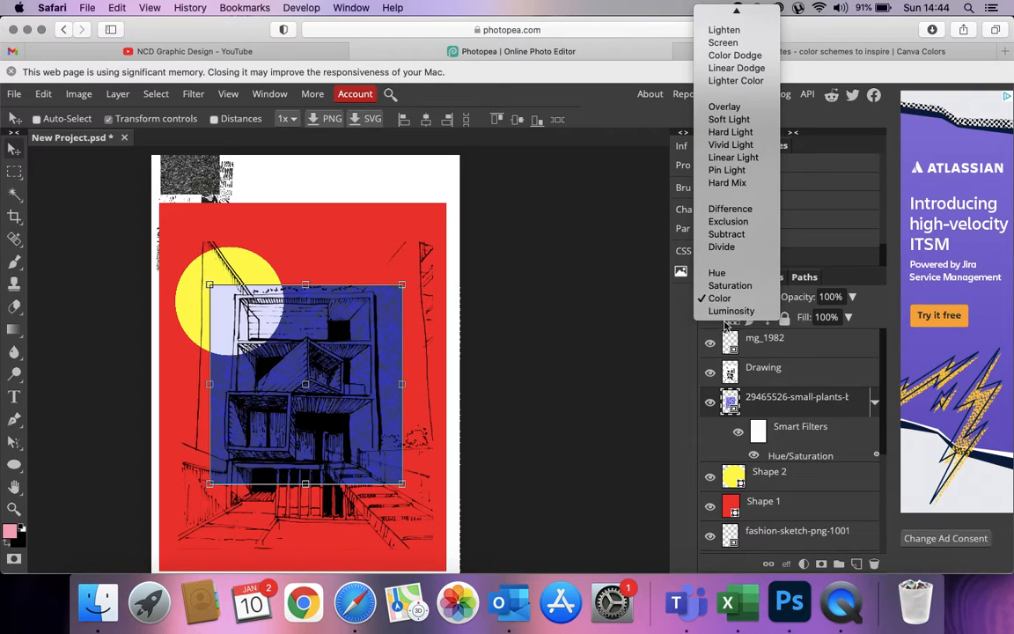
pyautogui.click(729, 309)
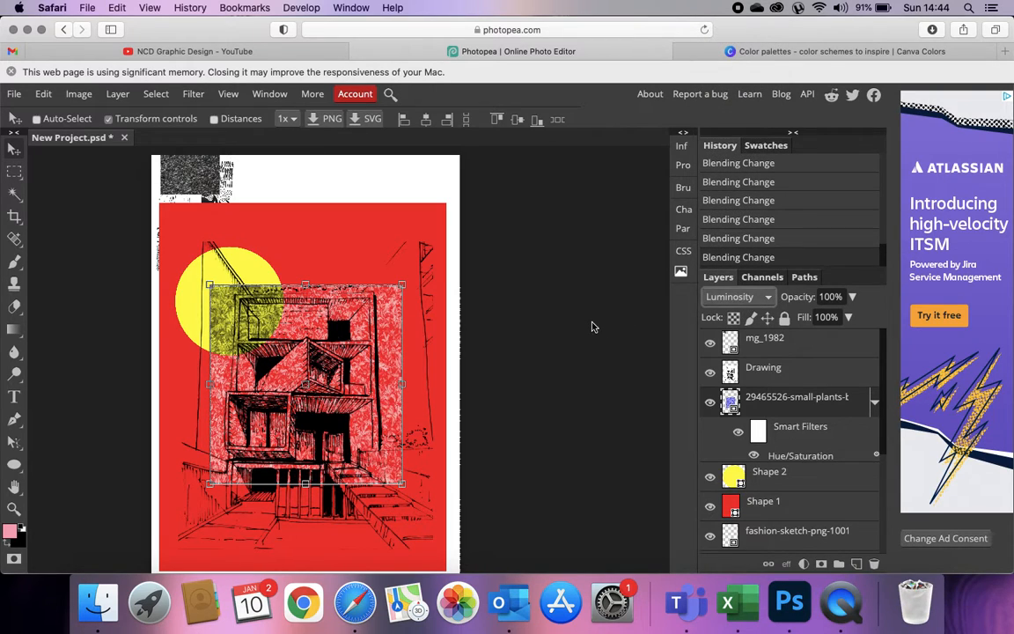
pyautogui.press('super+t')
pyautogui.click(564, 118)
pyautogui.scroll(5, 315, 326)
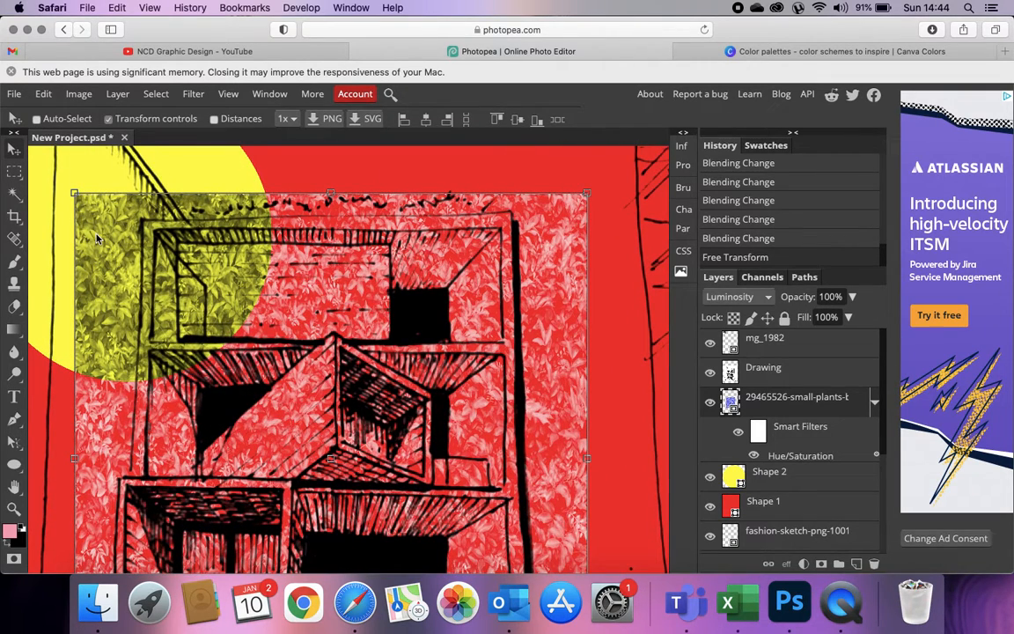
# Step: Select the plants texture inside the frame of the building's upper floor with the Polygonal Lasso
pyautogui.click(14, 171)
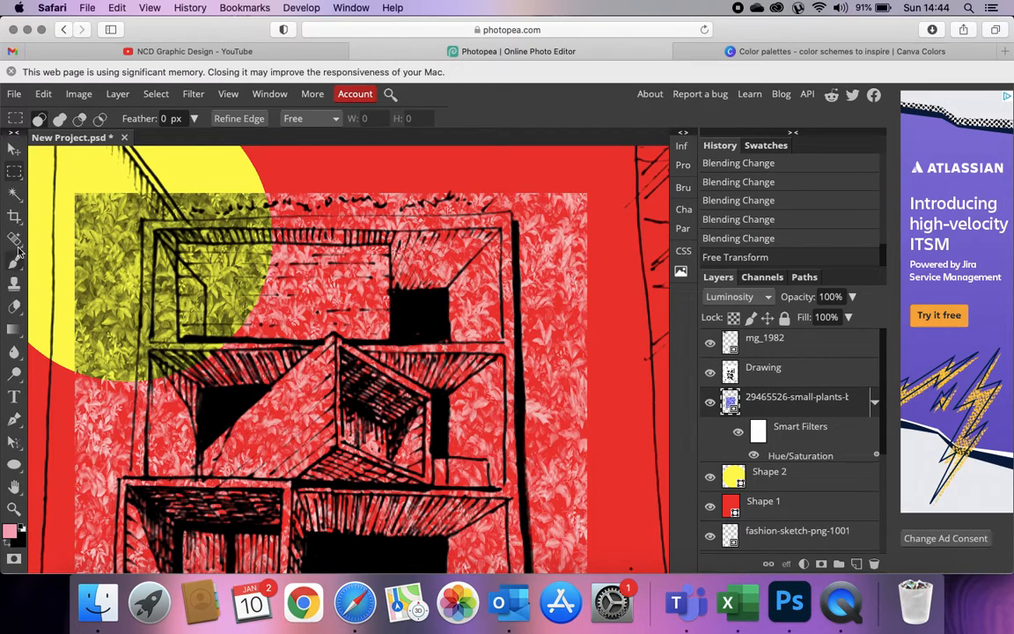
pyautogui.rightClick(14, 172)
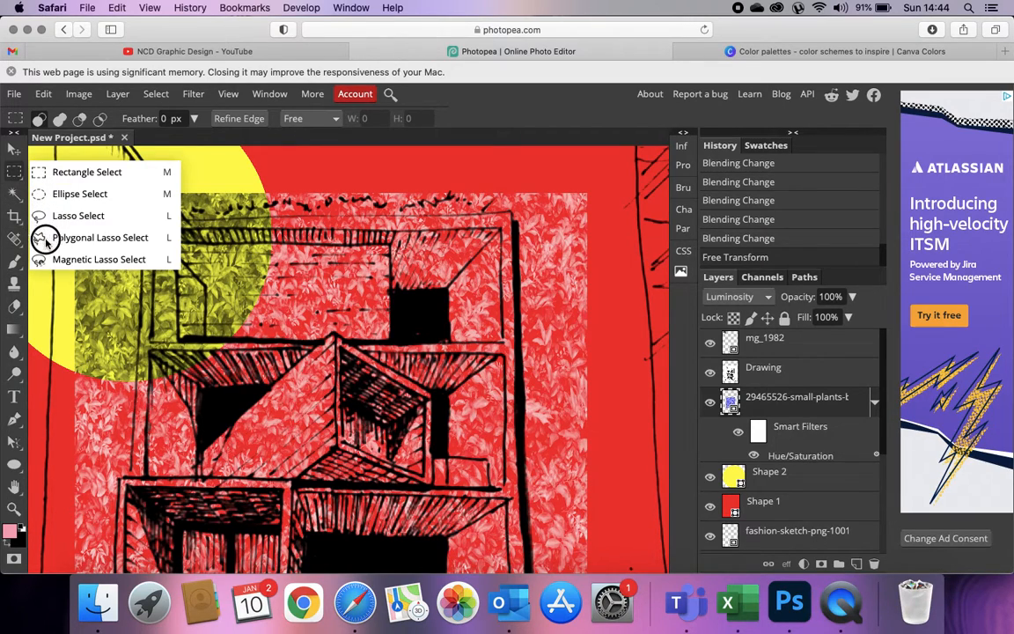
pyautogui.click(48, 238)
pyautogui.click(155, 230)
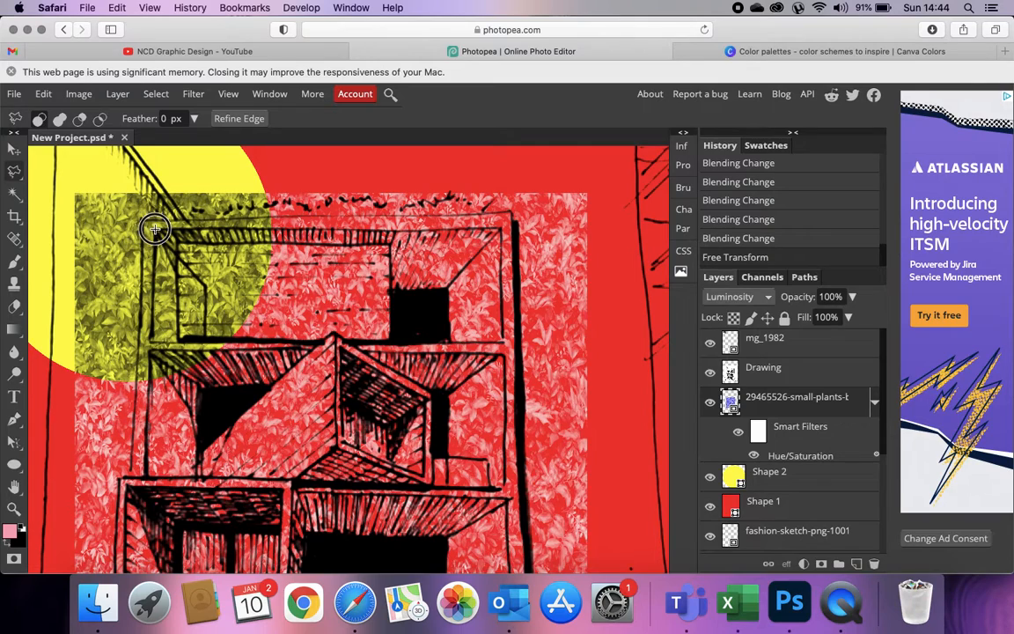
pyautogui.click(501, 230)
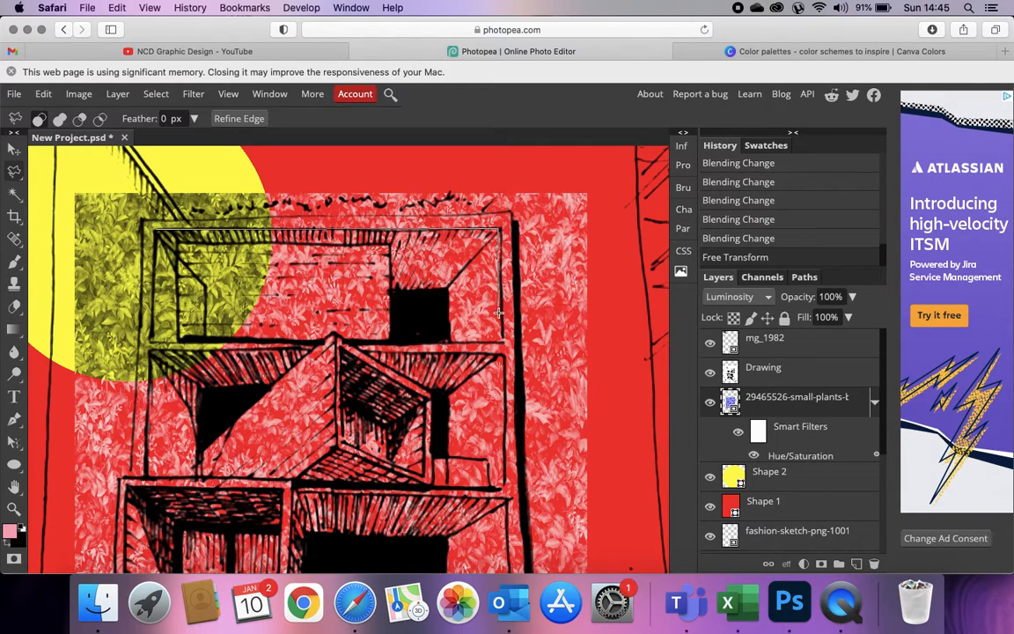
pyautogui.click(502, 340)
pyautogui.click(155, 340)
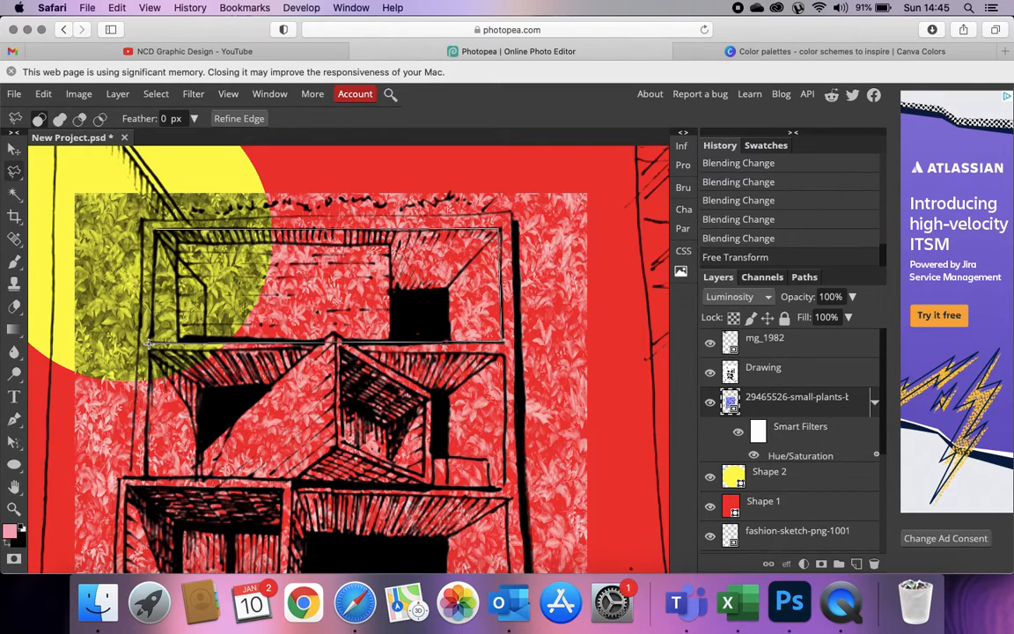
pyautogui.click(155, 231)
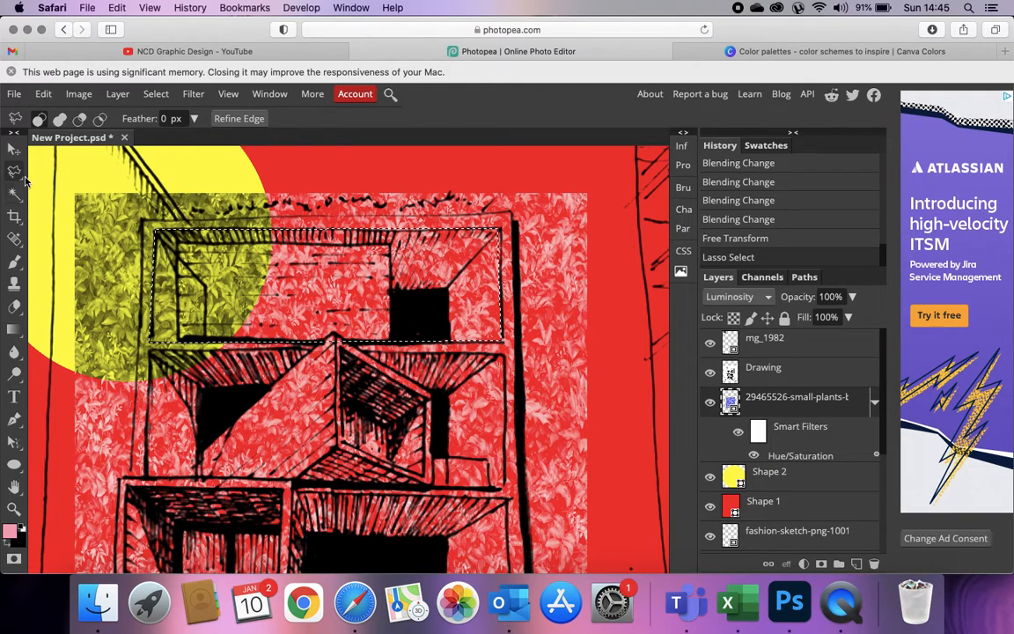
# Step: Copy the selected upper-floor plants area onto a new layer and hide the original plants layer
pyautogui.rightClick(12, 172)
pyautogui.click(13, 171)
pyautogui.press('super+c')
pyautogui.press('super+v')
pyautogui.click(711, 431)
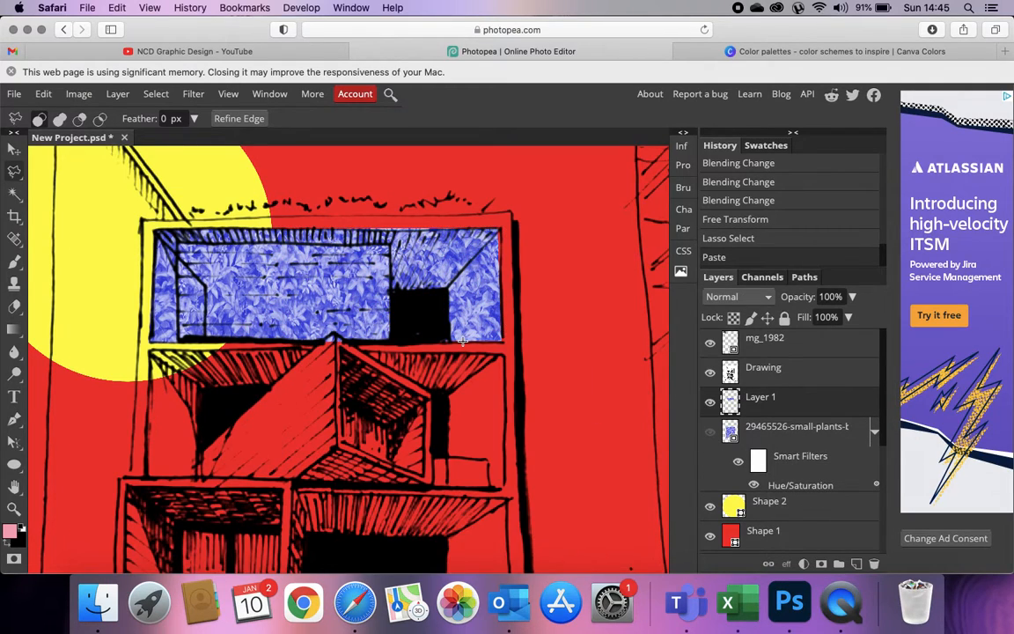
pyautogui.scroll(-5, 463, 341)
pyautogui.scroll(5, 464, 308)
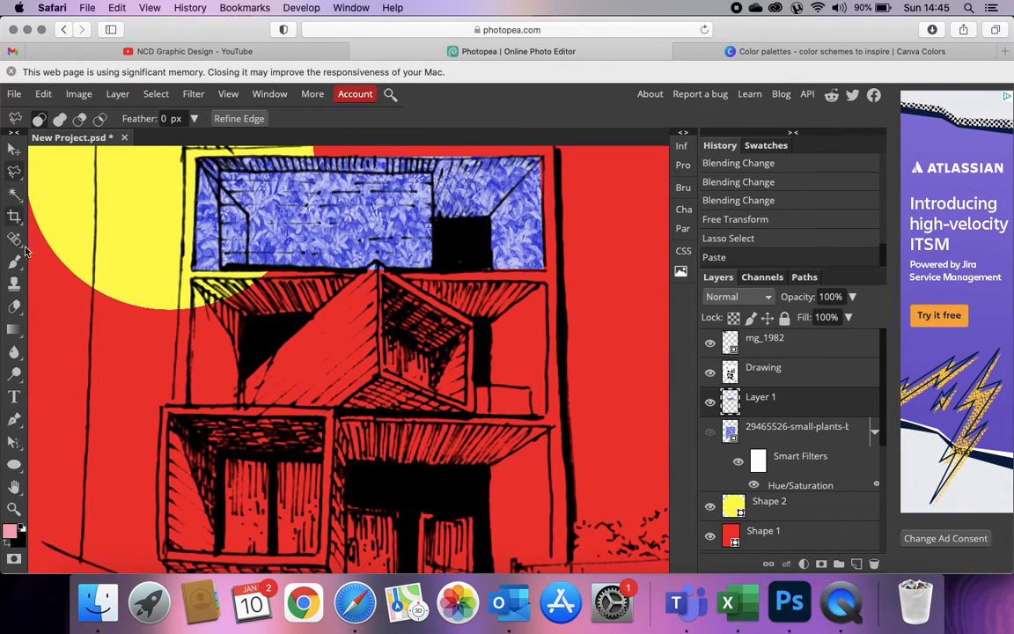
# Step: Enable Auto-Select, move the pebbles image over the building's middle floor and scale it to 160.24%
pyautogui.click(15, 149)
pyautogui.scroll(-5, 221, 303)
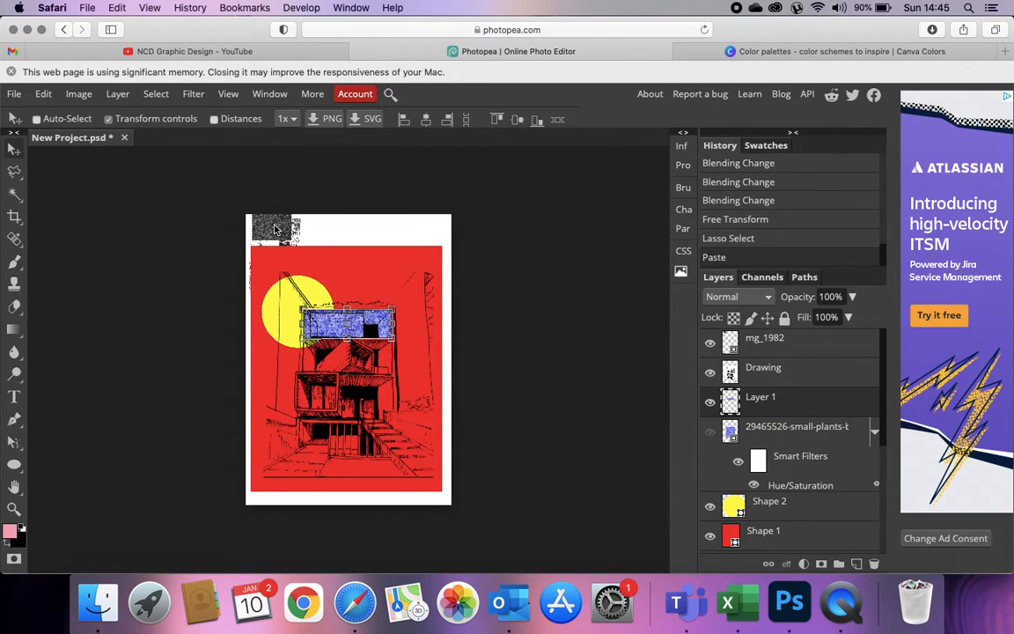
pyautogui.moveTo(275, 229)
pyautogui.mouseDown()
pyautogui.moveTo(296, 279)
pyautogui.moveTo(272, 245)
pyautogui.mouseUp()
pyautogui.press('super+z')
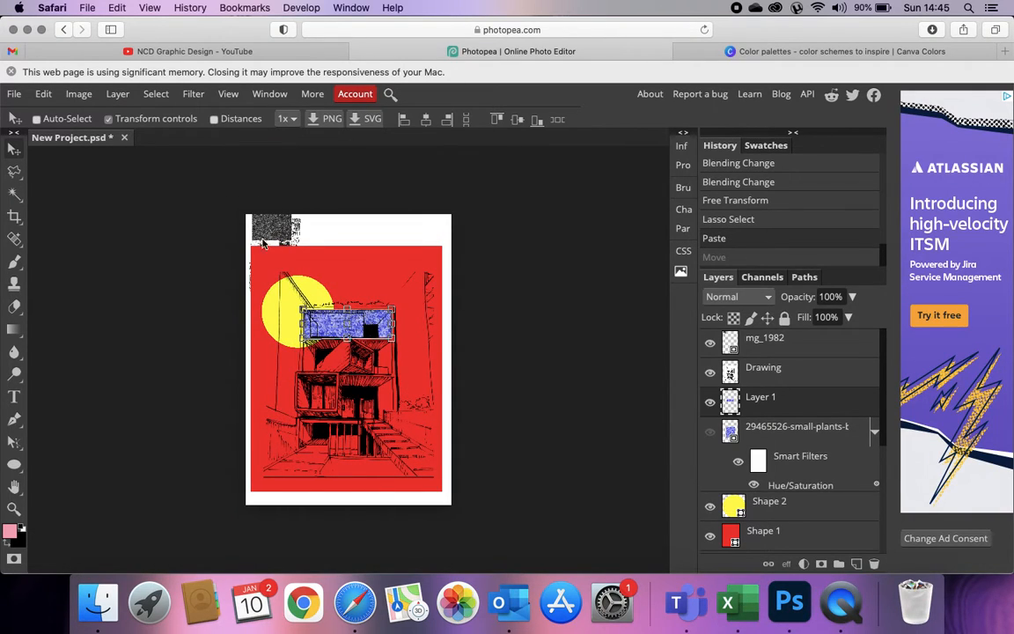
pyautogui.click(61, 120)
pyautogui.click(273, 227)
pyautogui.moveTo(273, 228); pyautogui.dragTo(376, 329)
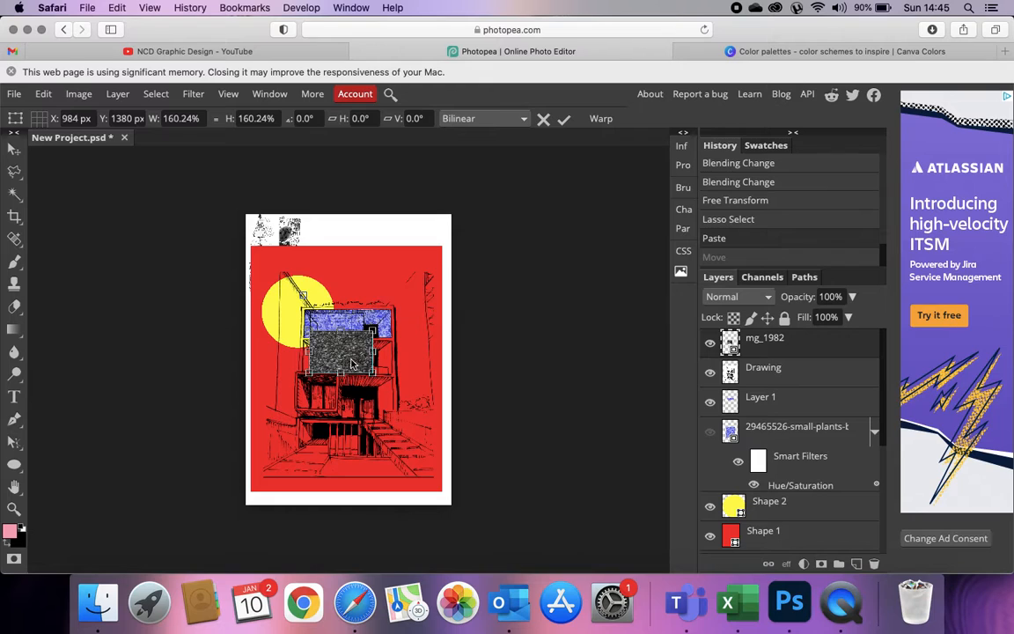
pyautogui.press('Return')
# Step: Place the mg_1982 pebbles layer directly beneath the Drawing layer
pyautogui.scroll(3, 351, 361)
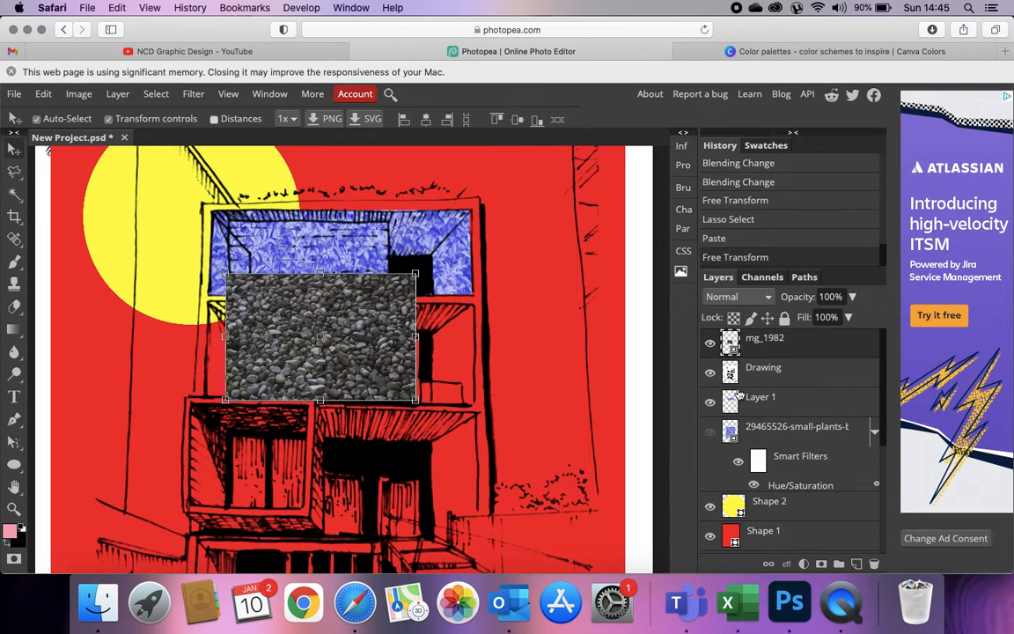
pyautogui.click(760, 371)
pyautogui.moveTo(761, 371); pyautogui.dragTo(761, 375)
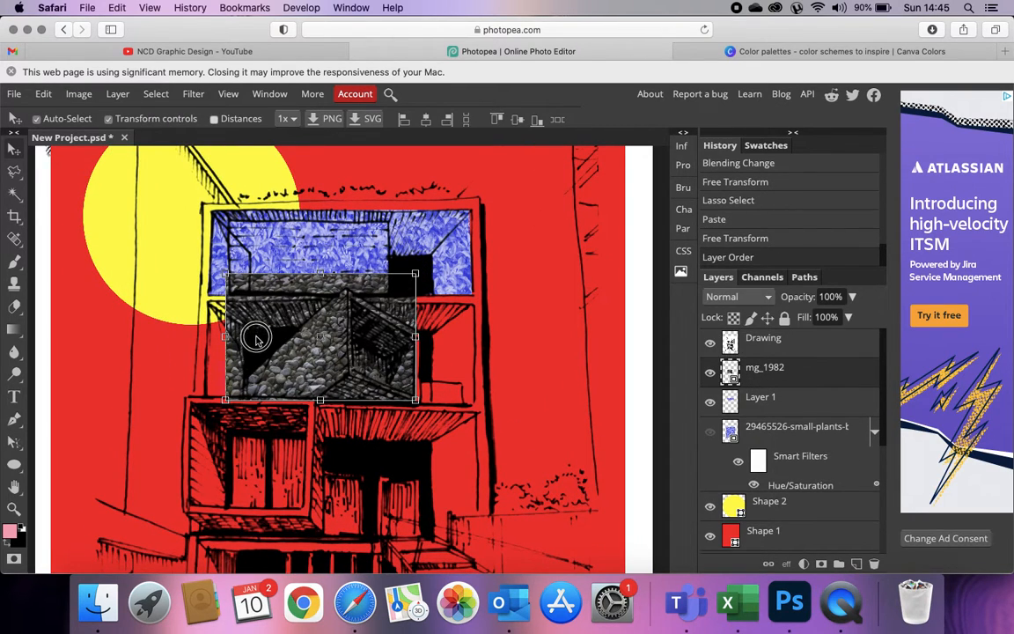
# Step: Outline the slanted triangular wall on the middle floor over the pebbles with the Polygonal Lasso
pyautogui.click(14, 172)
pyautogui.click(245, 376)
pyautogui.click(246, 394)
pyautogui.click(320, 397)
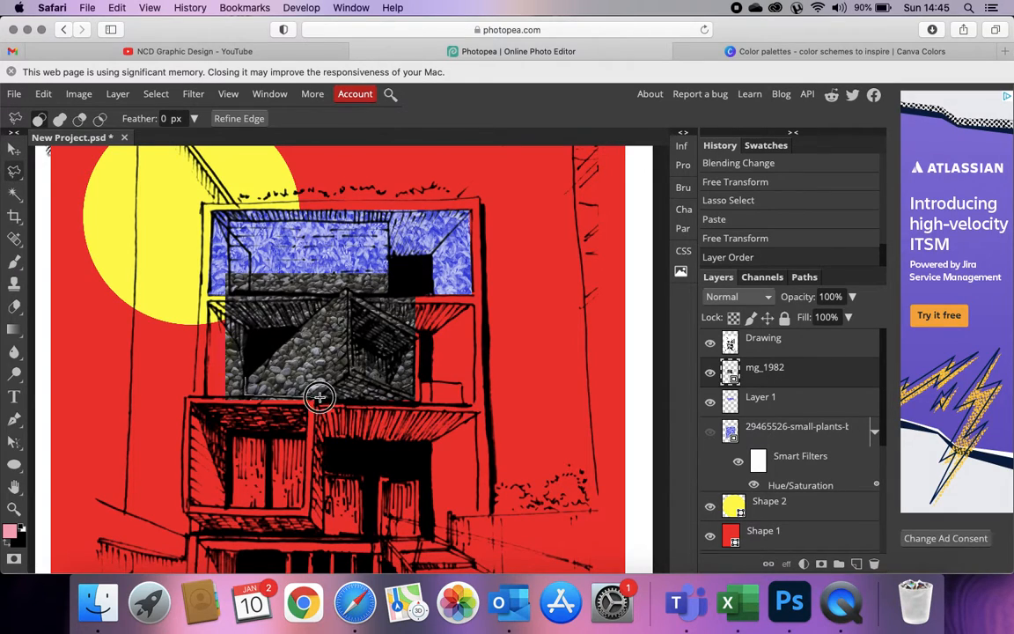
pyautogui.click(348, 370)
pyautogui.click(348, 287)
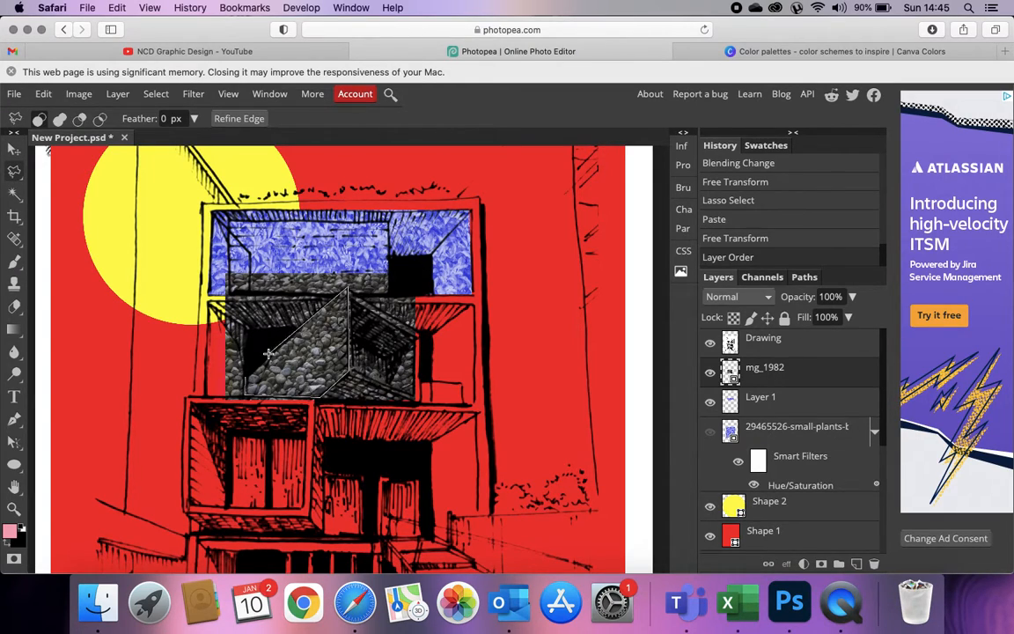
pyautogui.click(246, 376)
# Step: Rename the mg_1982 layer to pebbles
pyautogui.click(753, 427)
pyautogui.click(732, 369)
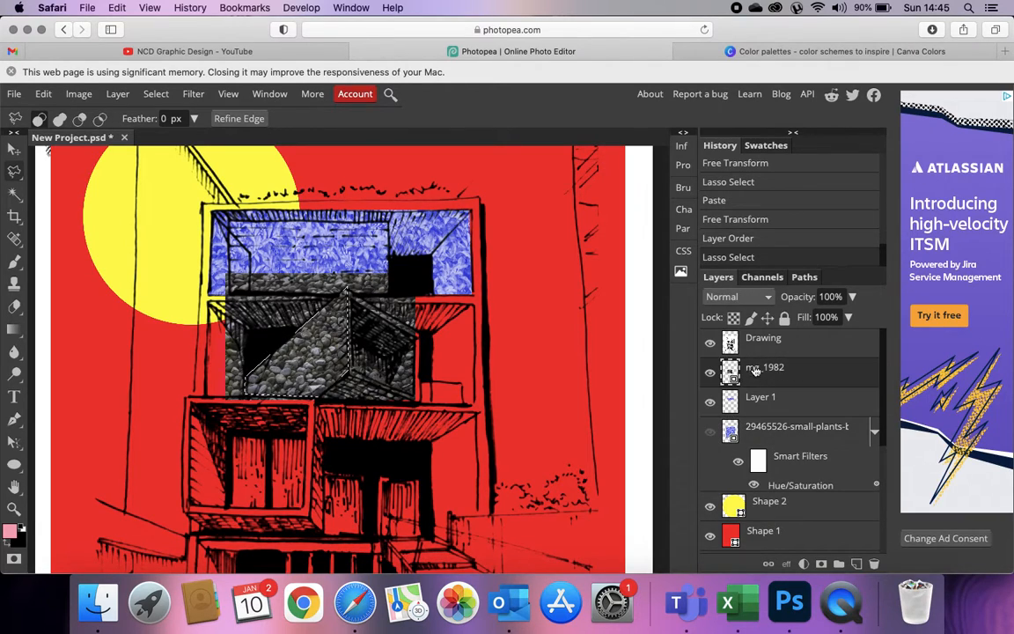
pyautogui.doubleClick(761, 374)
pyautogui.write('P')
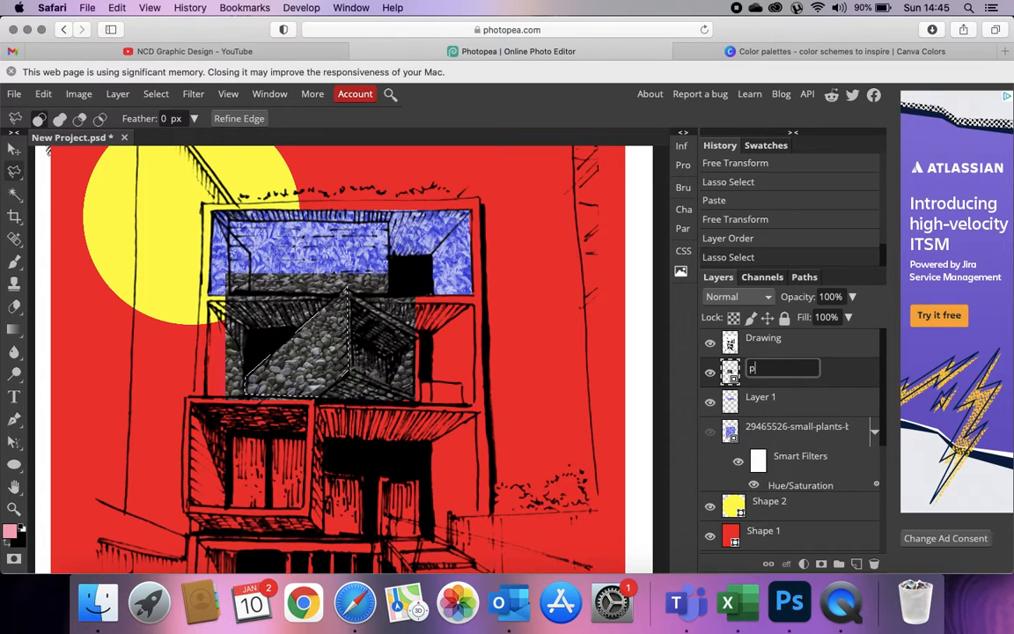
pyautogui.write('ebbles')
pyautogui.press('Return')
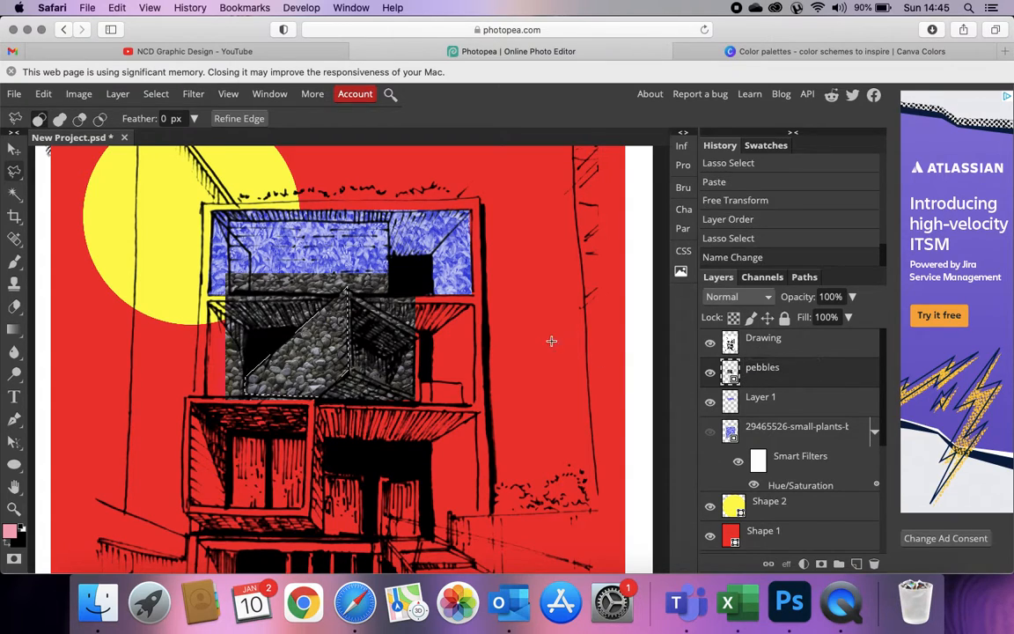
# Step: Paste the selected pebbles area as a new layer and hide the full pebbles layer
pyautogui.press('super+v')
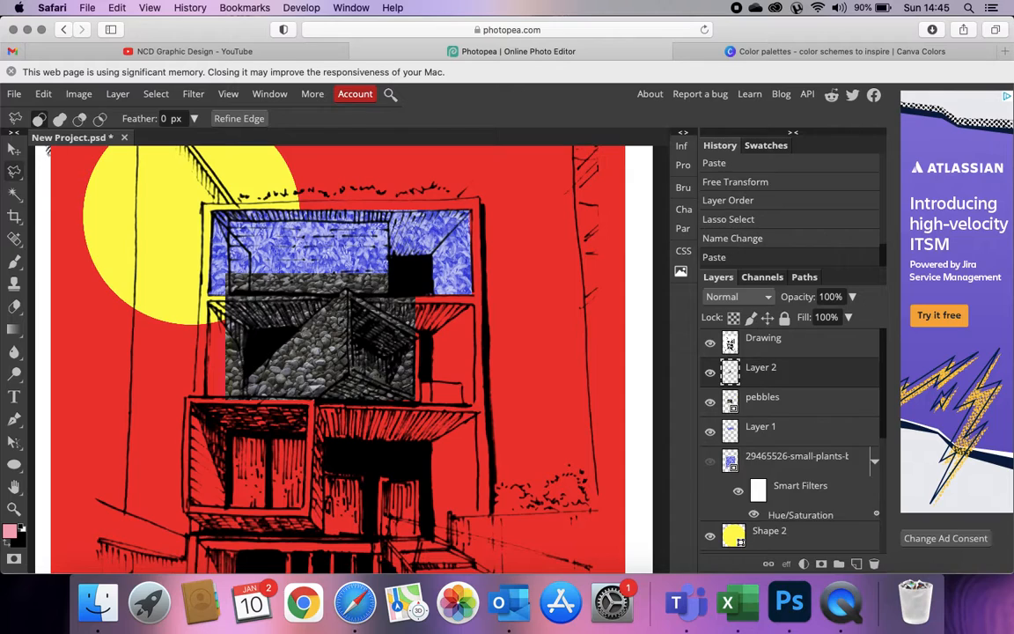
pyautogui.click(711, 402)
pyautogui.click(14, 150)
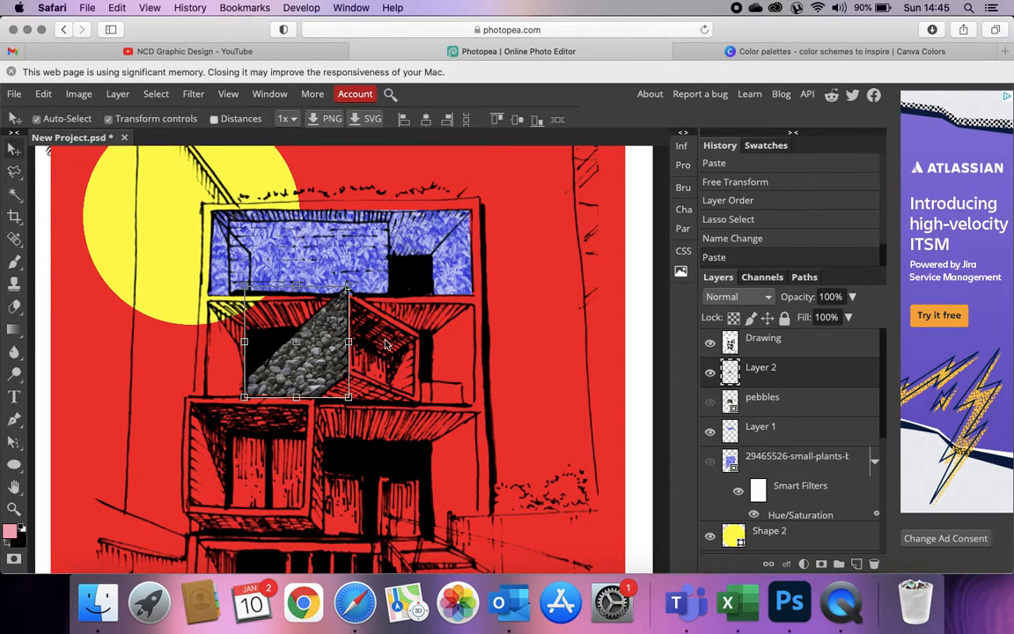
# Step: Try the Multiply and Lighten blending modes on the pasted pebbles layer, Layer 2, and settle on Screen
pyautogui.click(277, 334)
pyautogui.click(788, 368)
pyautogui.click(731, 297)
pyautogui.click(728, 350)
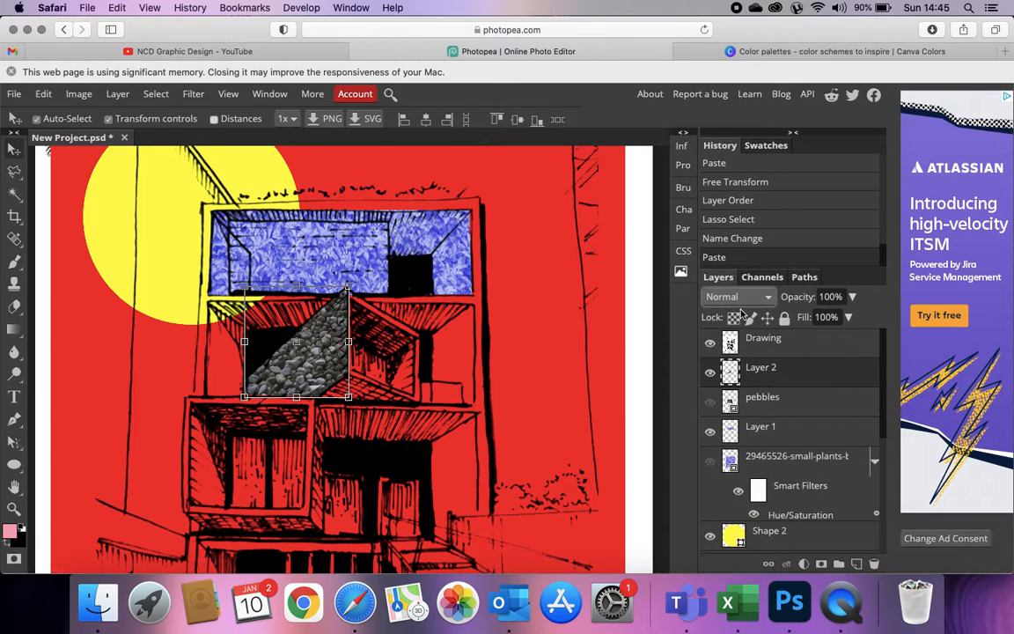
pyautogui.click(738, 297)
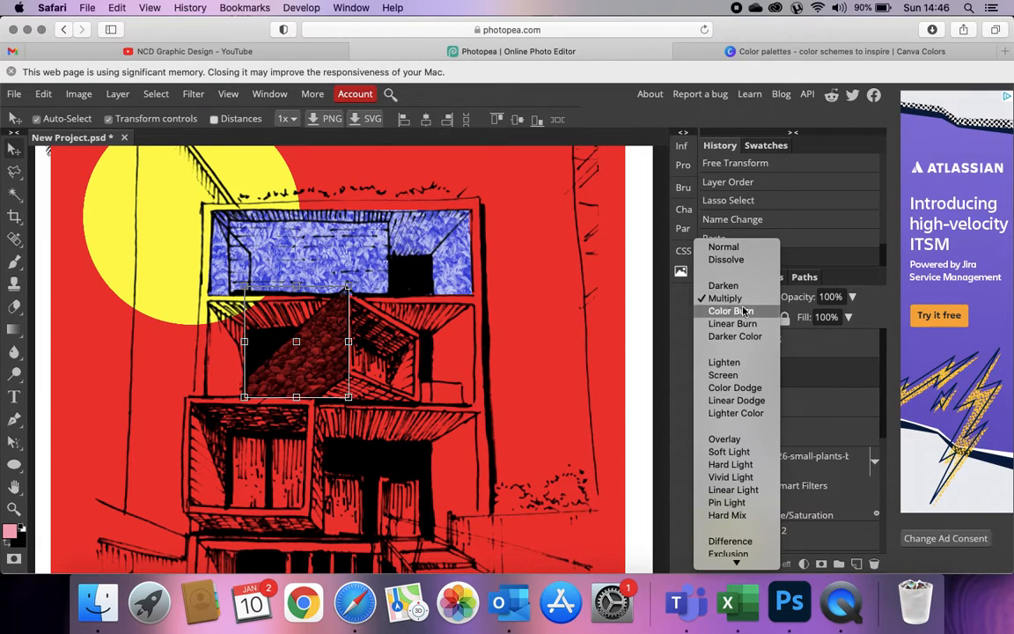
pyautogui.click(736, 362)
pyautogui.click(738, 297)
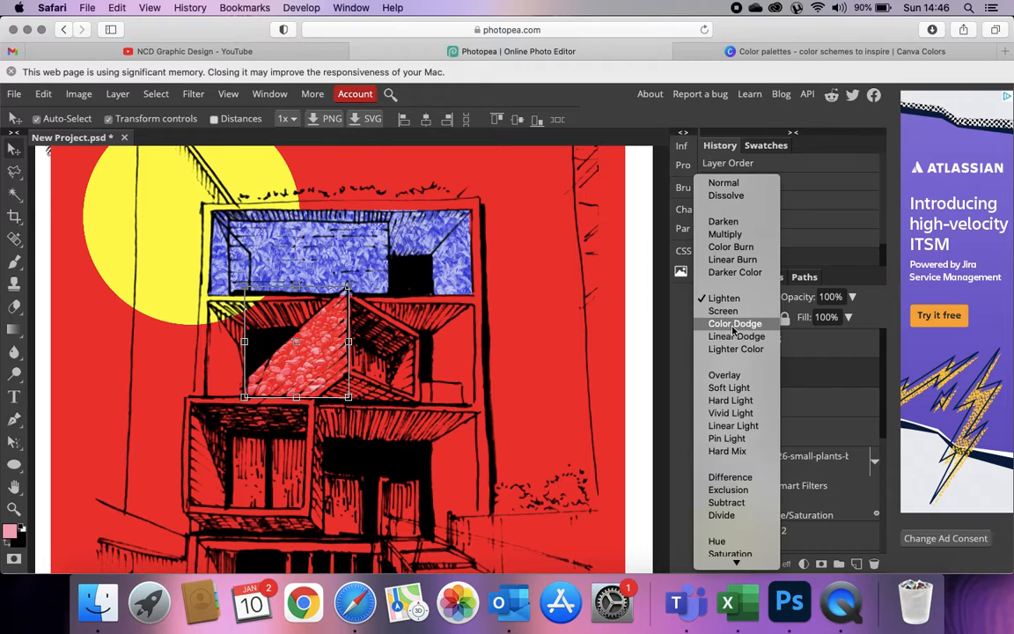
pyautogui.click(725, 311)
# Step: Examine the blended pebble wall up close and the whole collage page with its leftover images in the upper margin
pyautogui.scroll(-5, 537, 397)
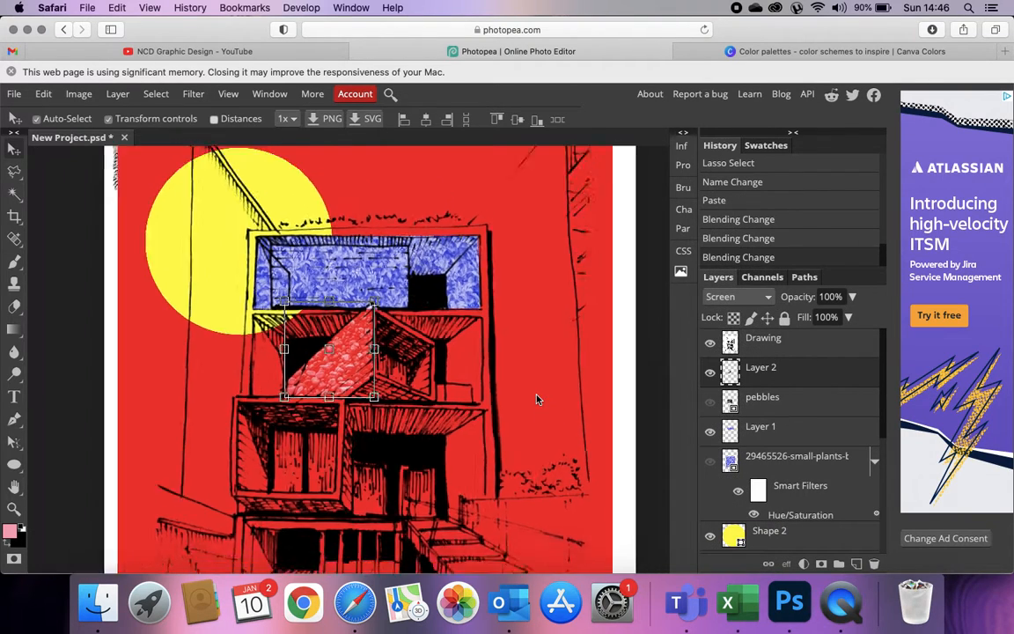
pyautogui.scroll(5, 587, 398)
pyautogui.hscroll(2, 587, 398)
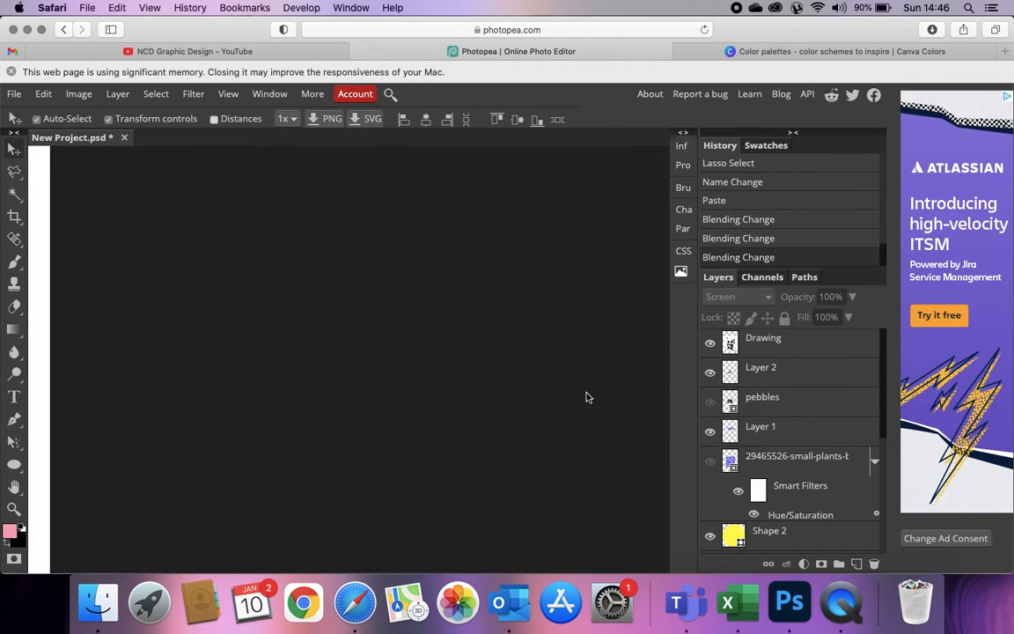
pyautogui.hscroll(-10, 586, 398)
pyautogui.scroll(-3, 586, 398)
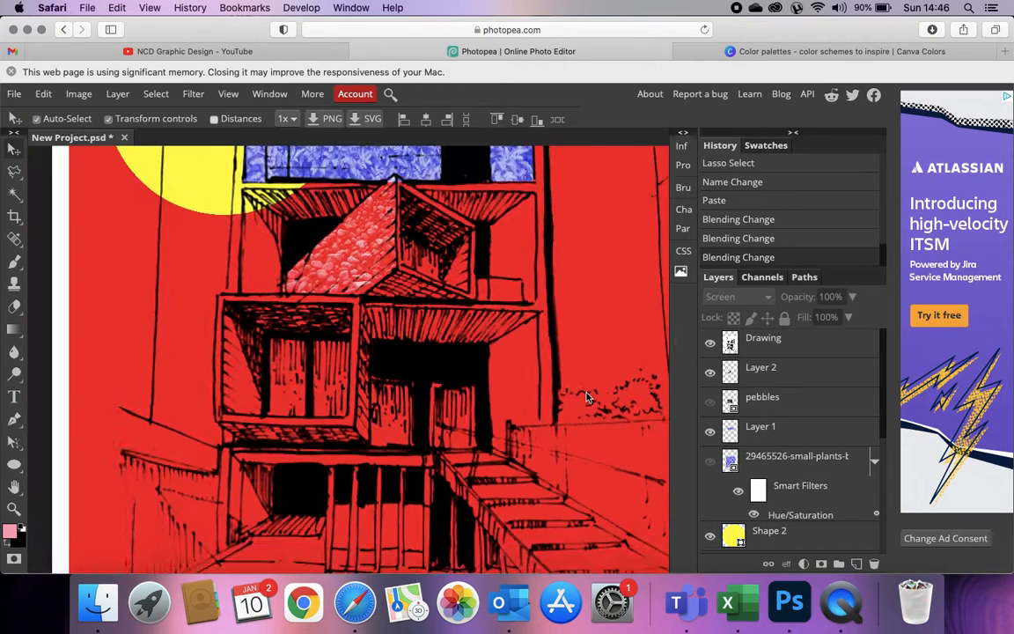
pyautogui.scroll(2, 587, 398)
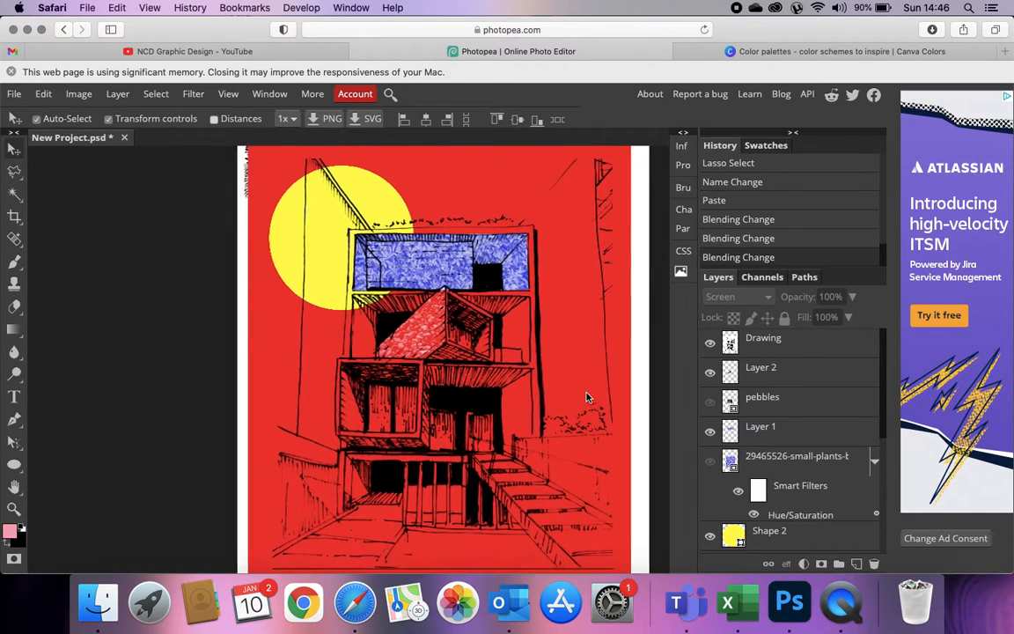
pyautogui.hscroll(2, 588, 398)
pyautogui.scroll(-1, 588, 398)
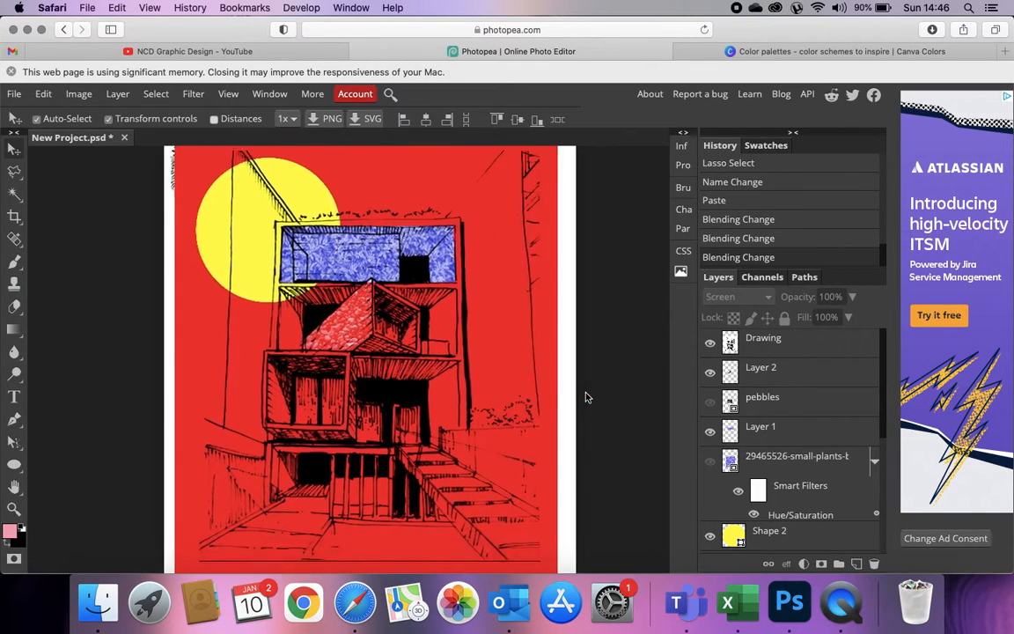
pyautogui.hscroll(-1, 589, 398)
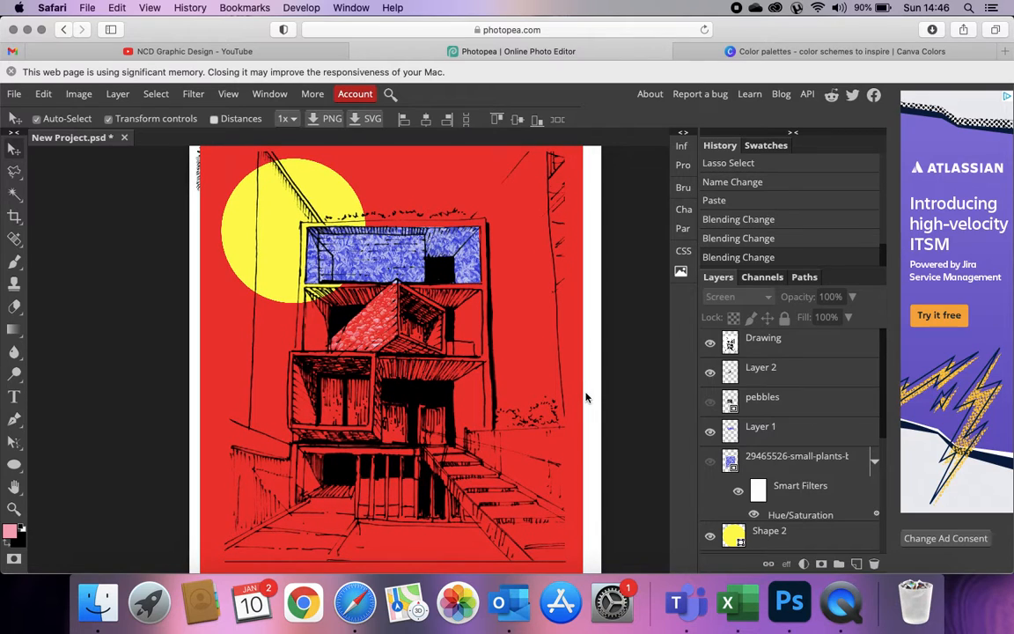
pyautogui.scroll(-2, 513, 382)
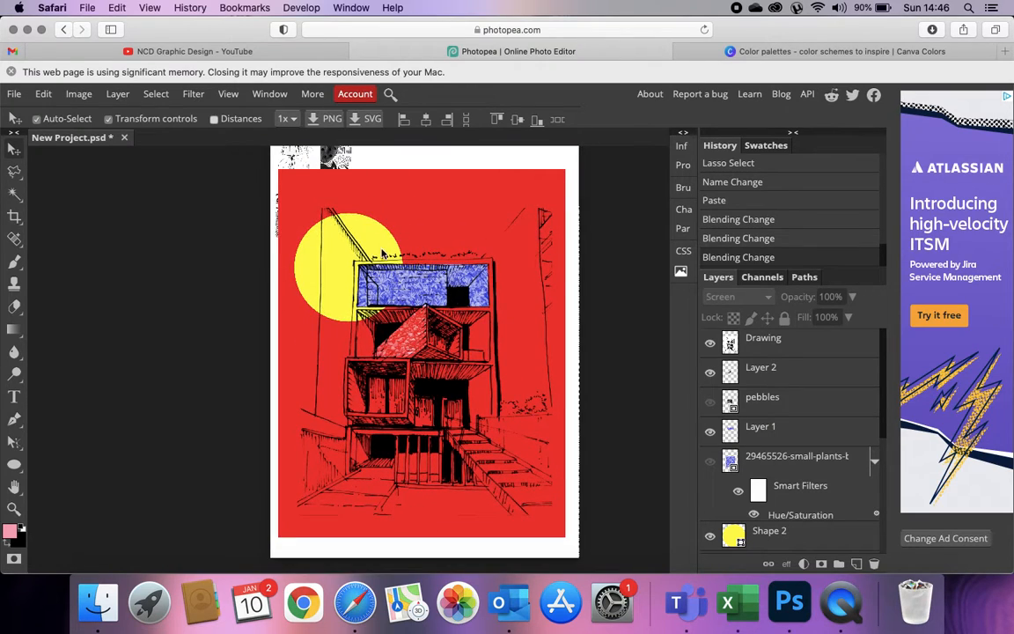
pyautogui.scroll(1, 296, 156)
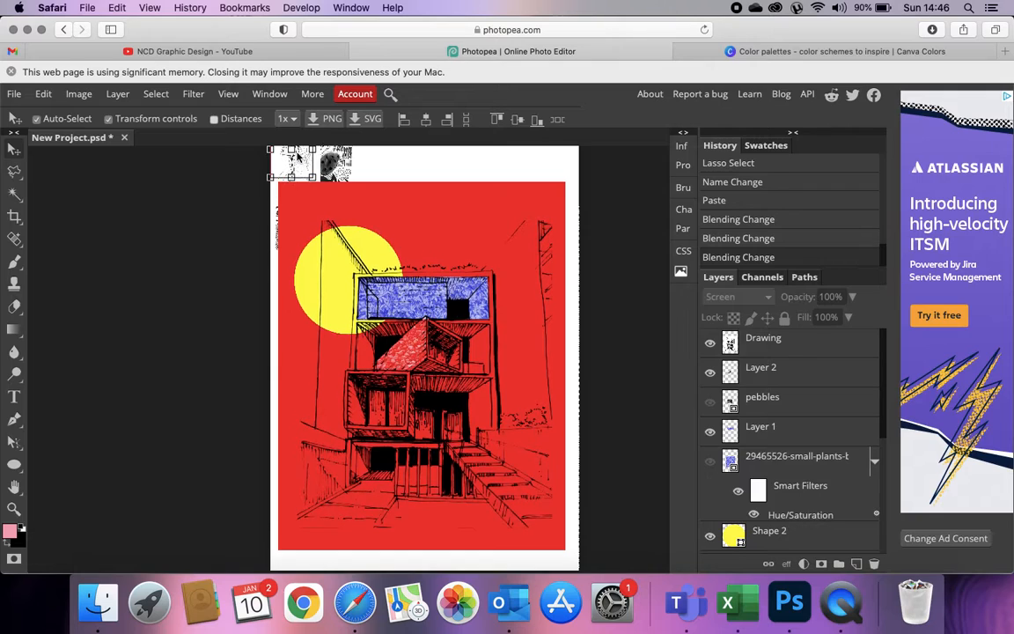
# Step: Shift the small images in the page's upper corner and place the markssmall_1000 layer above all other layers
pyautogui.click(300, 165)
pyautogui.moveTo(301, 170); pyautogui.dragTo(277, 177)
pyautogui.click(277, 177)
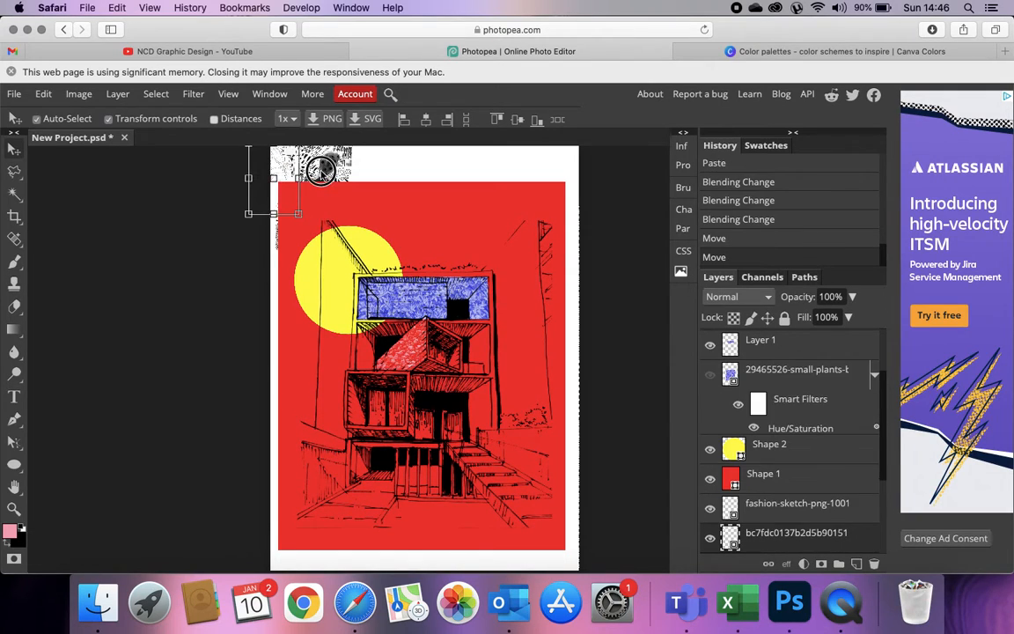
pyautogui.click(321, 170)
pyautogui.moveTo(789, 540)
pyautogui.mouseDown()
pyautogui.moveTo(781, 317)
pyautogui.moveTo(768, 401)
pyautogui.moveTo(777, 337)
pyautogui.mouseUp()
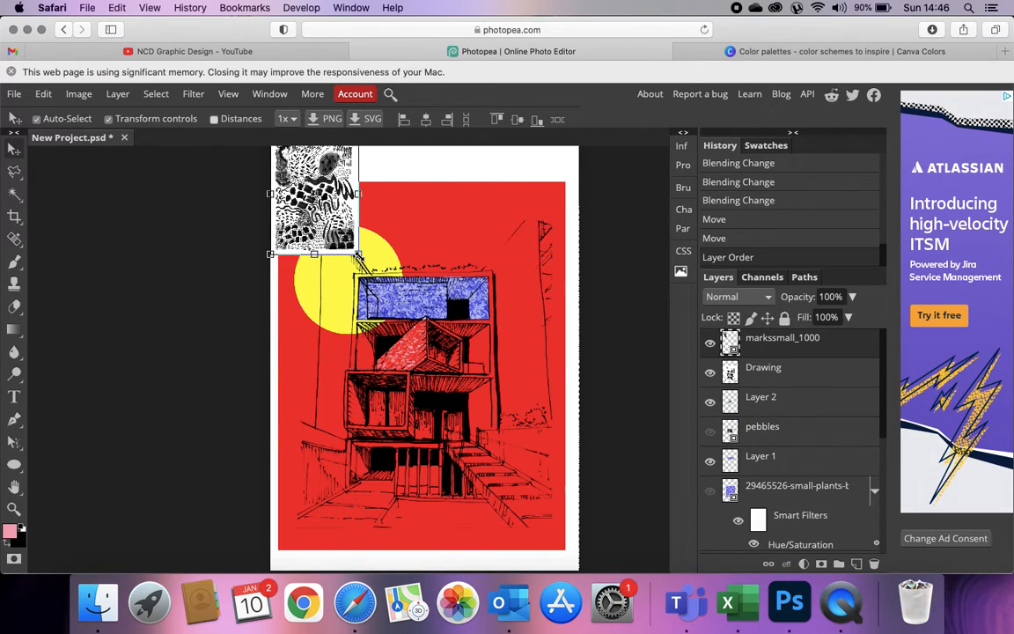
# Step: Move the markssmall_1000 image over the yellow circle and spread the small images along the page's upper margin
pyautogui.click(272, 254)
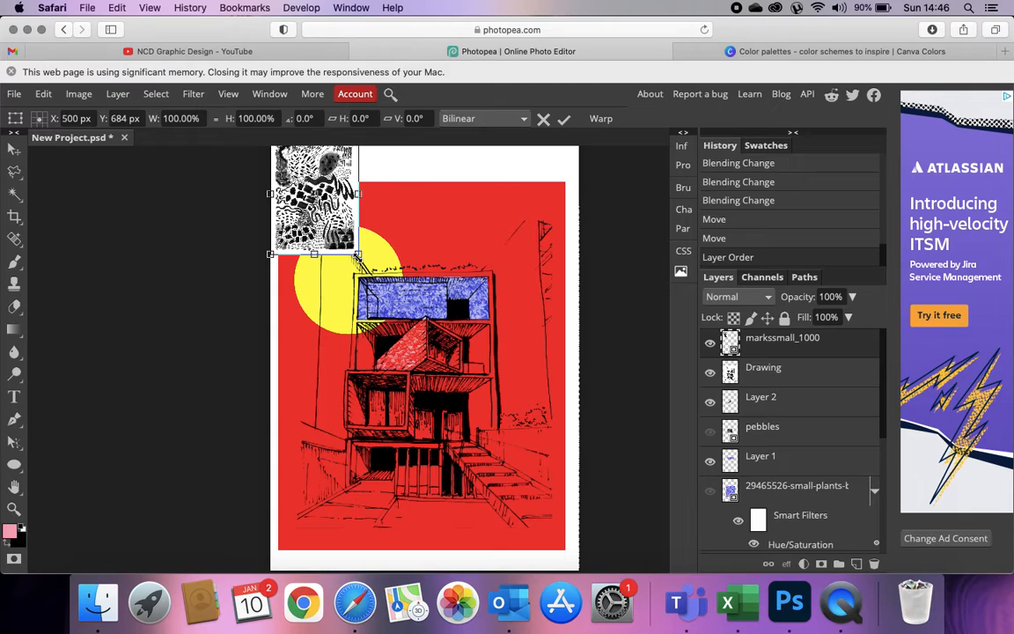
pyautogui.click(563, 118)
pyautogui.scroll(-3, 749, 458)
pyautogui.scroll(-3, 749, 457)
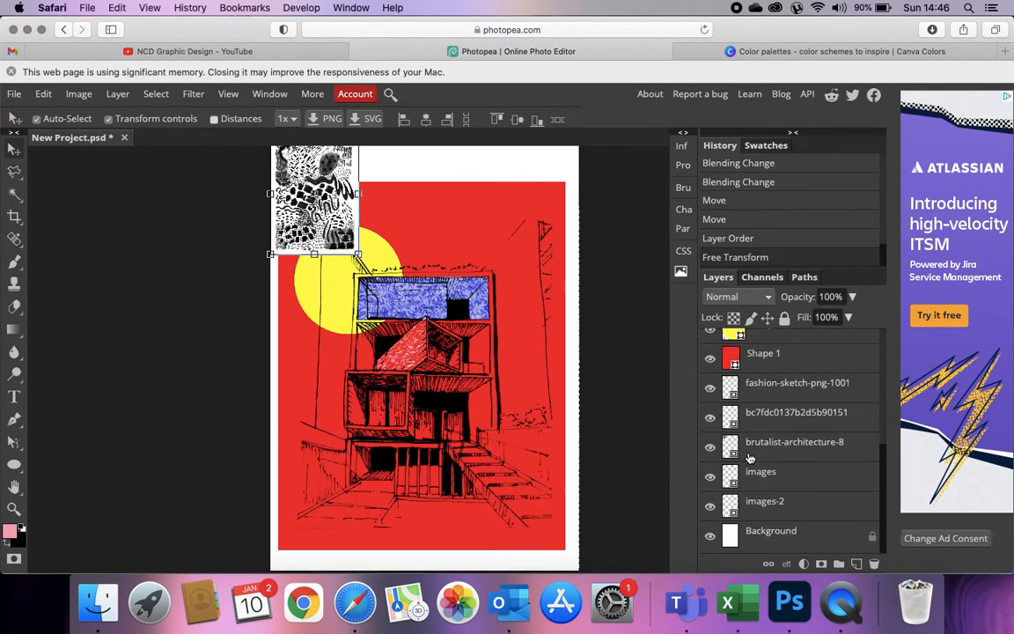
pyautogui.click(753, 397)
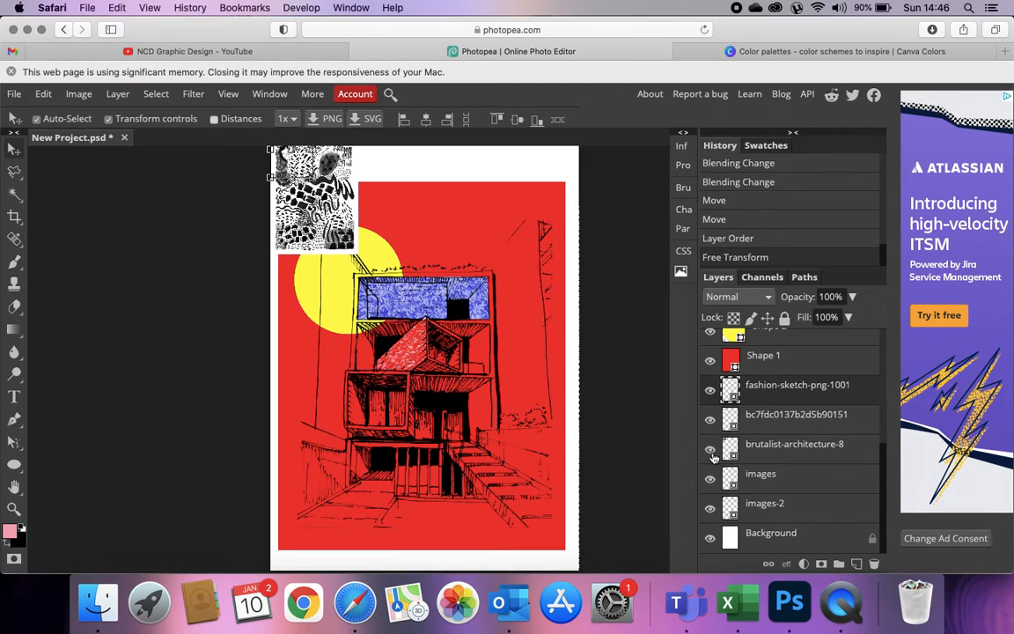
pyautogui.moveTo(312, 179)
pyautogui.mouseDown()
pyautogui.moveTo(304, 180)
pyautogui.moveTo(379, 253)
pyautogui.moveTo(394, 333)
pyautogui.mouseUp()
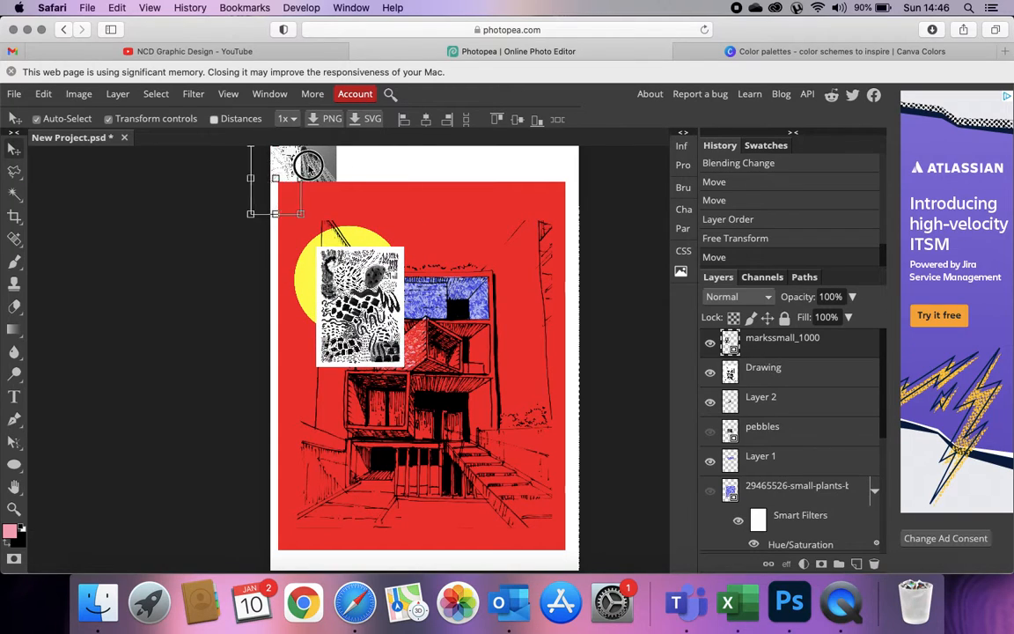
pyautogui.moveTo(371, 167); pyautogui.dragTo(396, 160)
pyautogui.moveTo(296, 165); pyautogui.dragTo(383, 168)
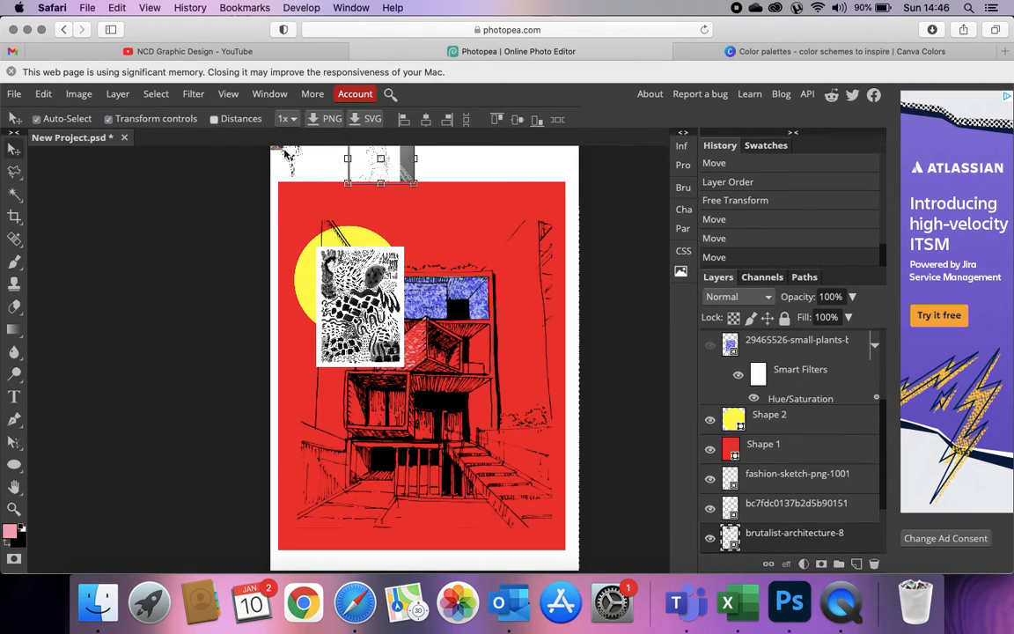
# Step: Place the images-2 fabric swatches layer above all other layers and enlarge it across the upper half of the building
pyautogui.scroll(1, 275, 152)
pyautogui.moveTo(275, 166); pyautogui.dragTo(327, 196)
pyautogui.moveTo(780, 544); pyautogui.dragTo(785, 335)
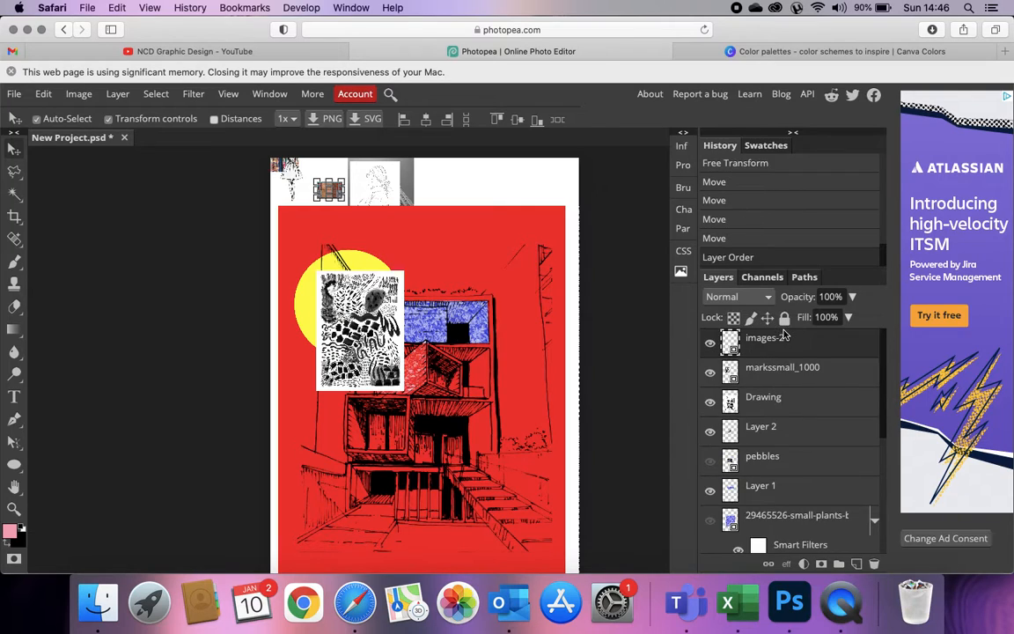
pyautogui.moveTo(339, 196); pyautogui.dragTo(478, 329)
pyautogui.moveTo(344, 201); pyautogui.dragTo(526, 336)
pyautogui.press('Return')
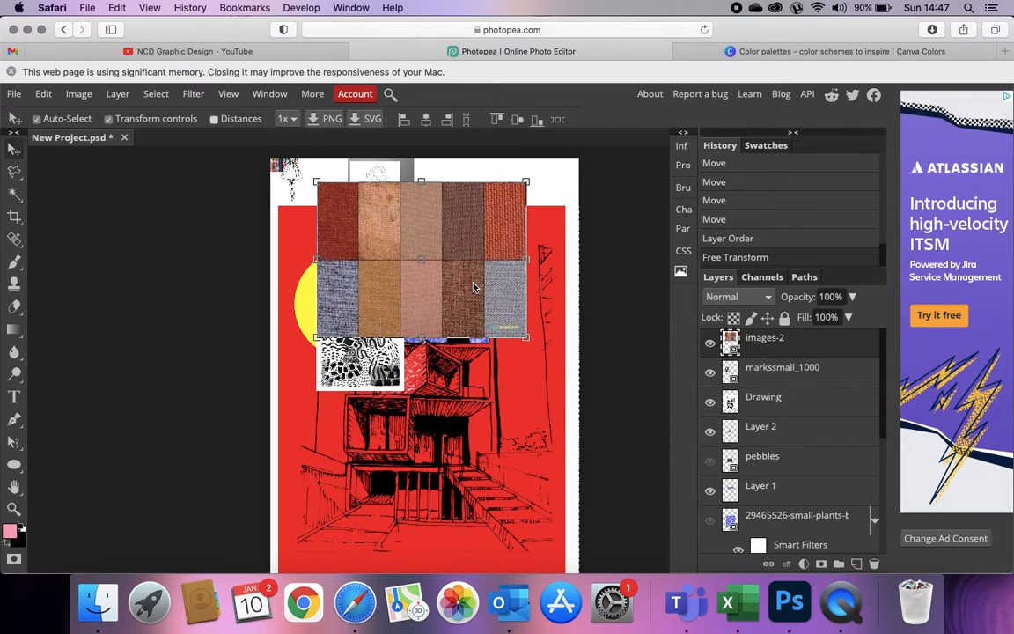
# Step: Try the fabric swatches at different positions over the building and delete the images-2 layer
pyautogui.moveTo(473, 287); pyautogui.dragTo(467, 311)
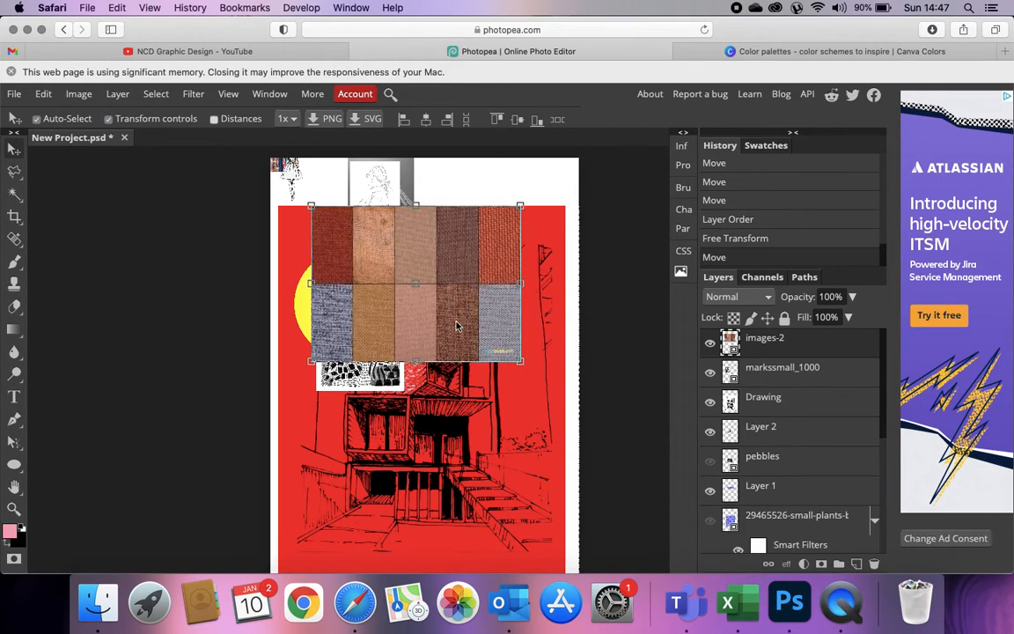
pyautogui.scroll(-2, 456, 332)
pyautogui.scroll(-2, 456, 332)
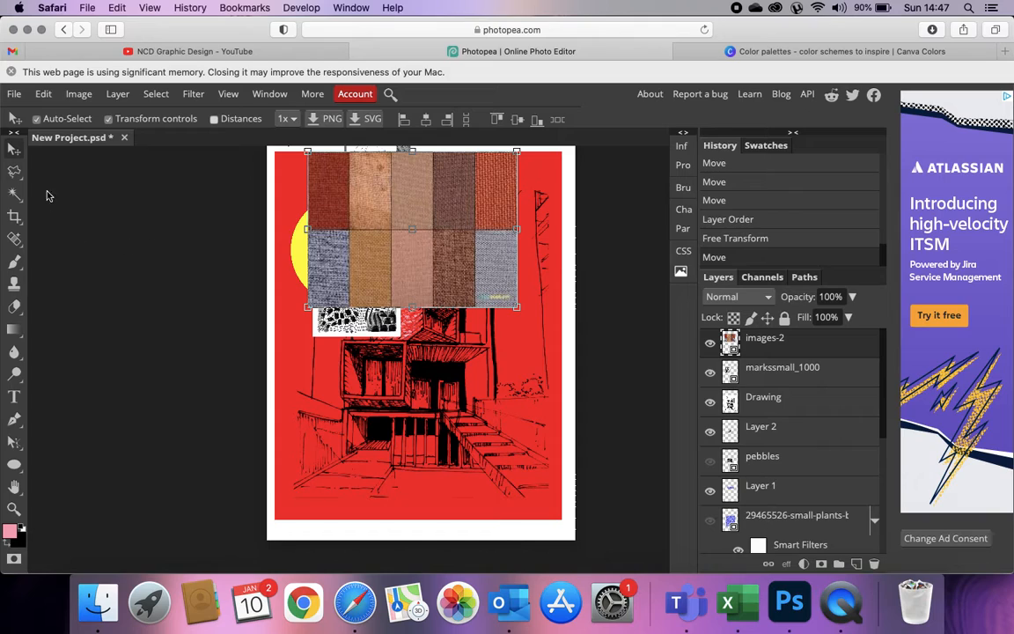
pyautogui.moveTo(418, 213); pyautogui.dragTo(381, 244)
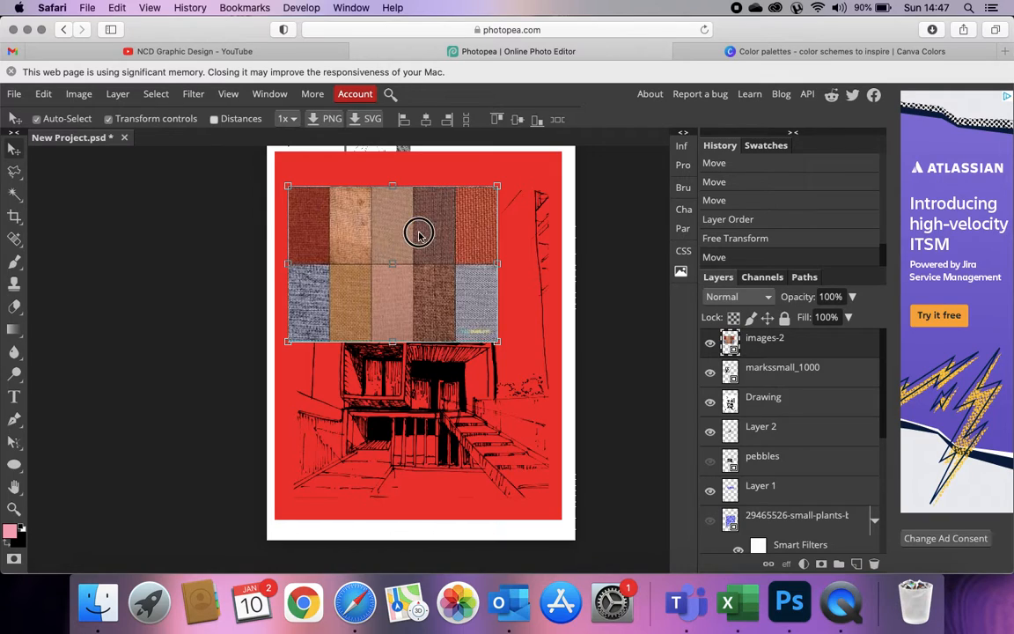
pyautogui.moveTo(417, 231); pyautogui.dragTo(402, 238)
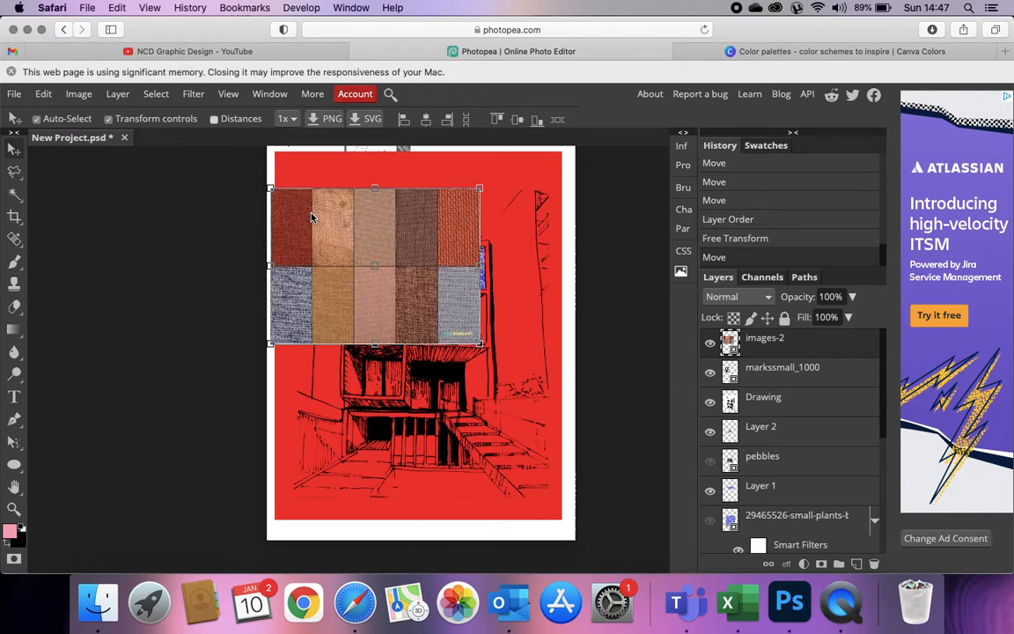
pyautogui.press('Delete')
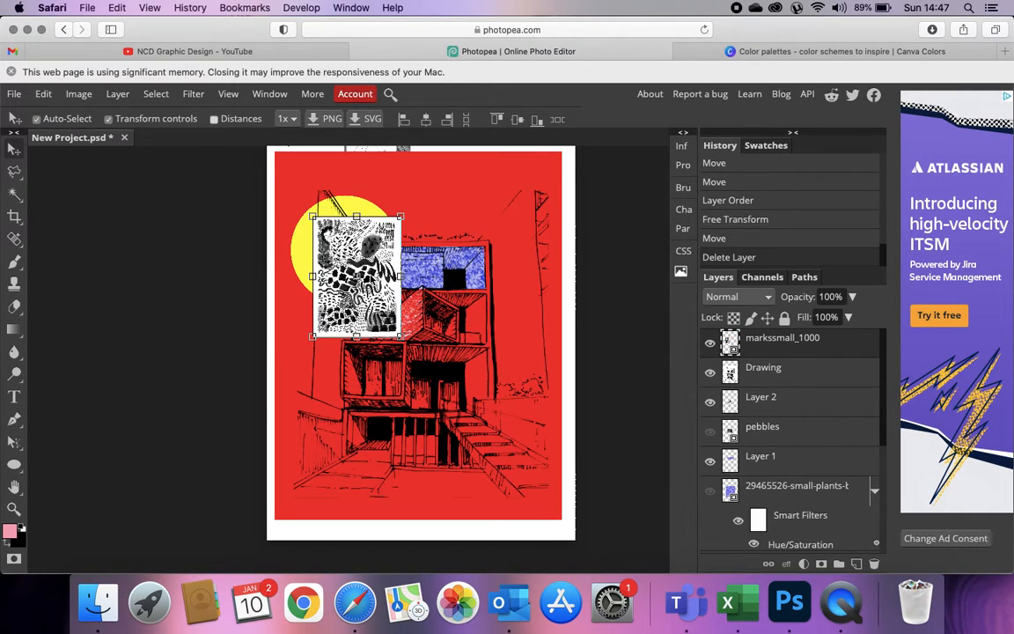
# Step: Scale the markssmall_1000 image to 237.60% over the building and dismiss the browser's memory warning
pyautogui.moveTo(402, 339); pyautogui.dragTo(533, 480)
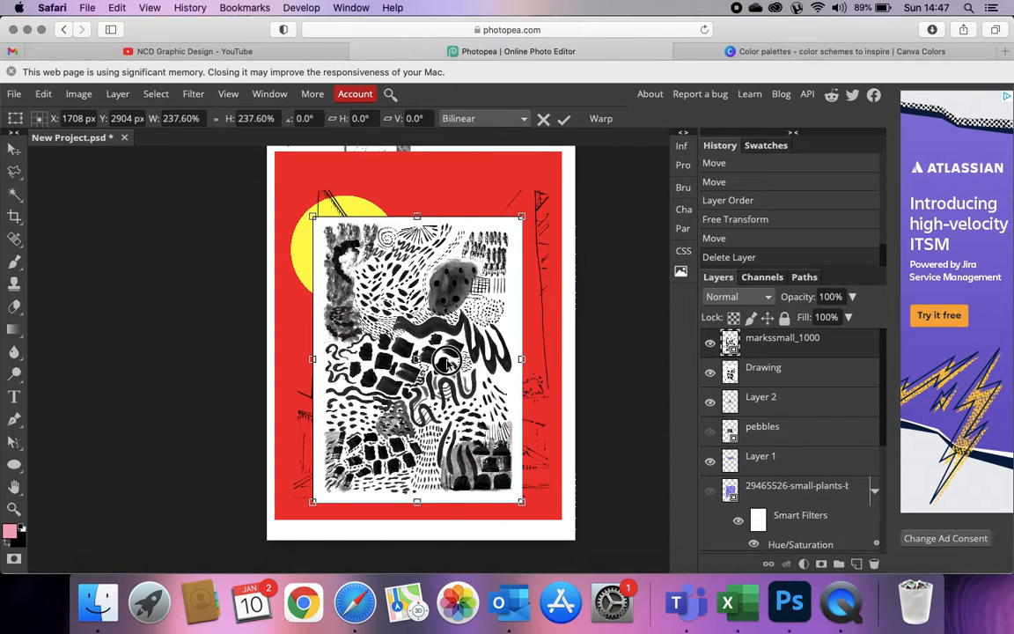
pyautogui.press('Return')
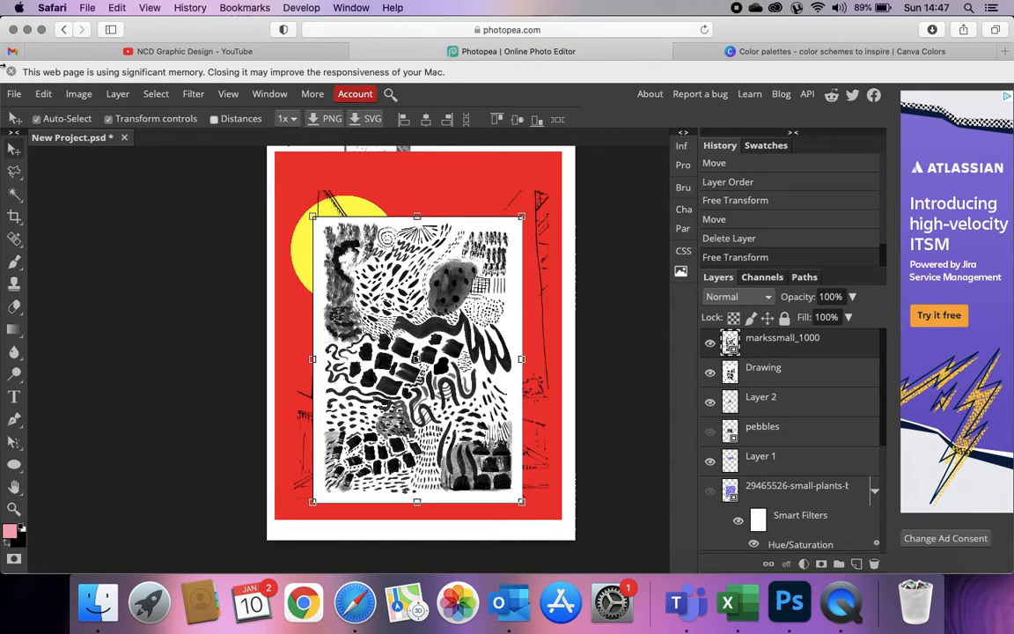
pyautogui.click(12, 72)
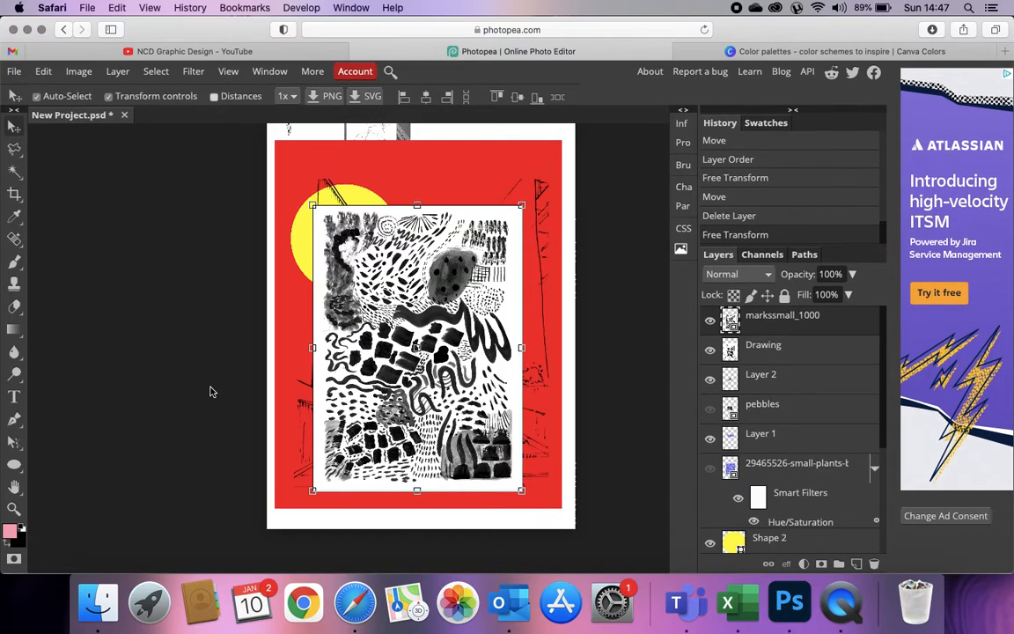
# Step: Outline an irregular area of the markssmall_1000 image with the Polygonal Lasso, from the leaf-shaped marks across the spotted oval to the upper-right strokes
pyautogui.click(14, 150)
pyautogui.scroll(2, 459, 294)
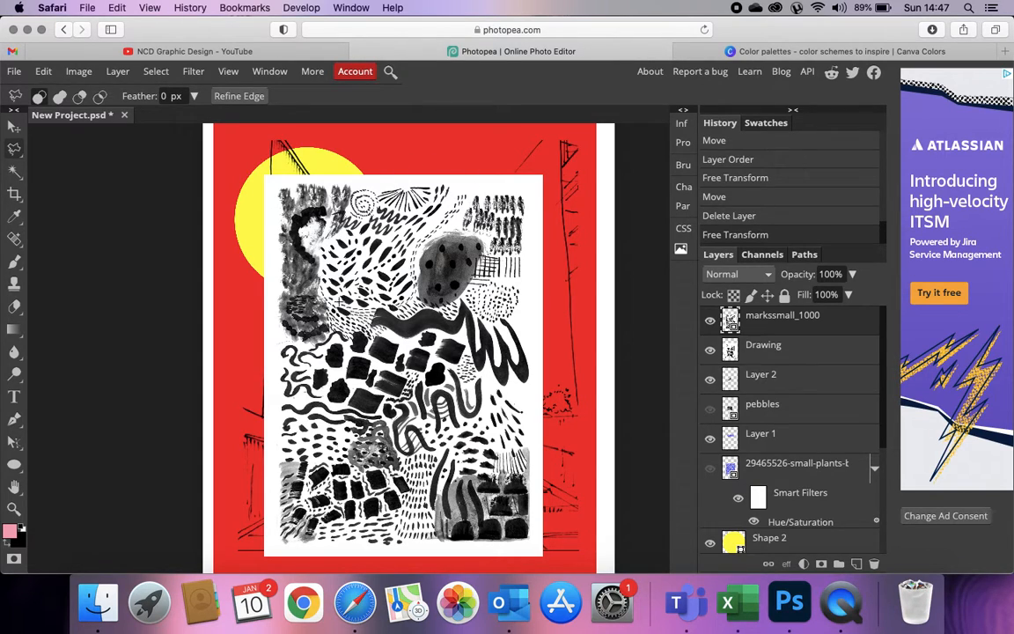
pyautogui.scroll(5, 269, 275)
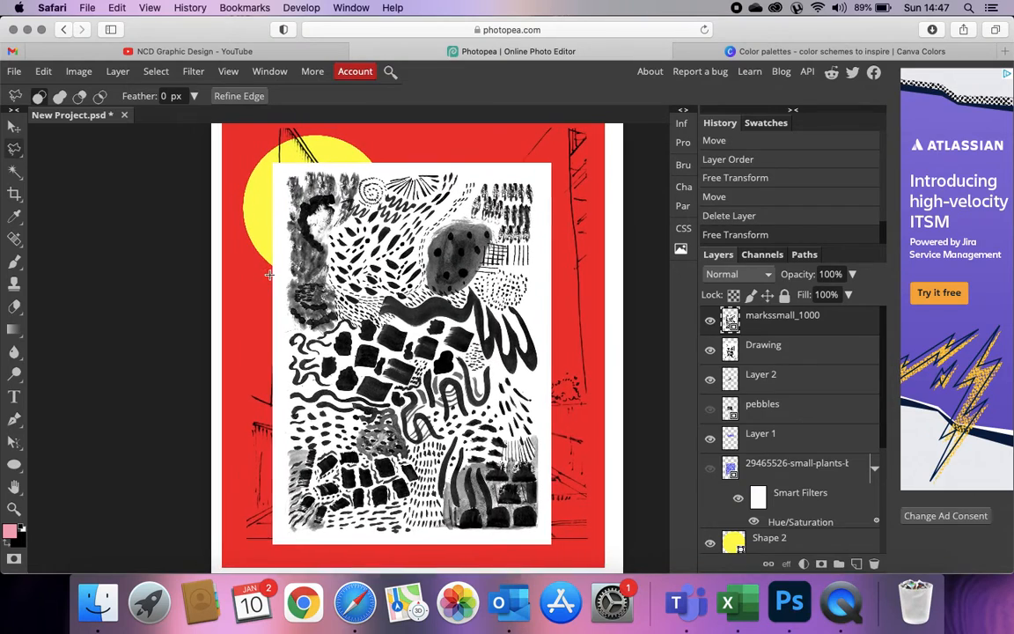
pyautogui.scroll(-4, 265, 282)
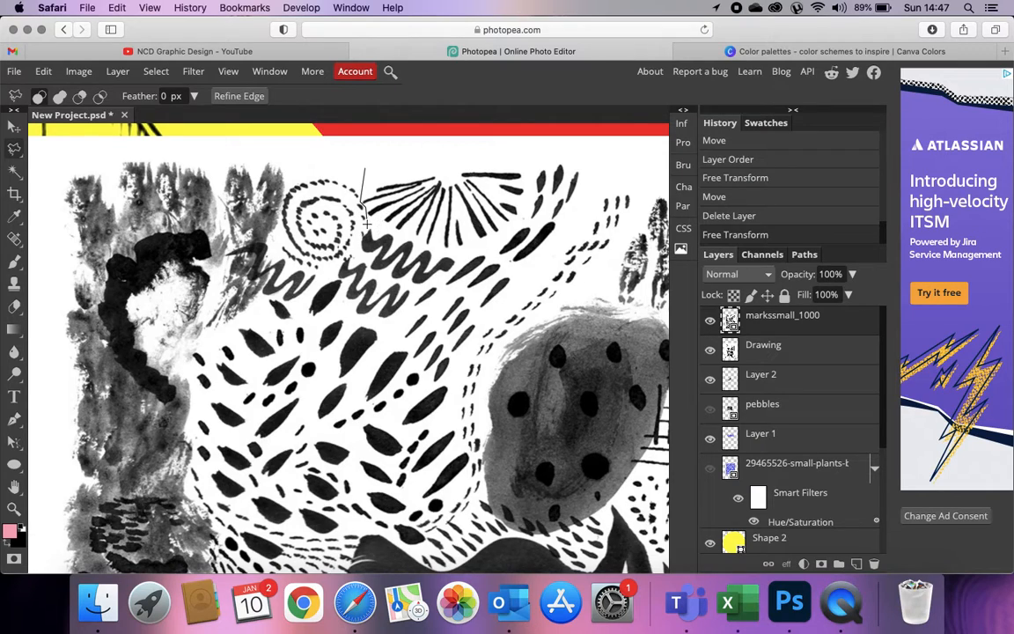
pyautogui.click(352, 252)
pyautogui.click(271, 300)
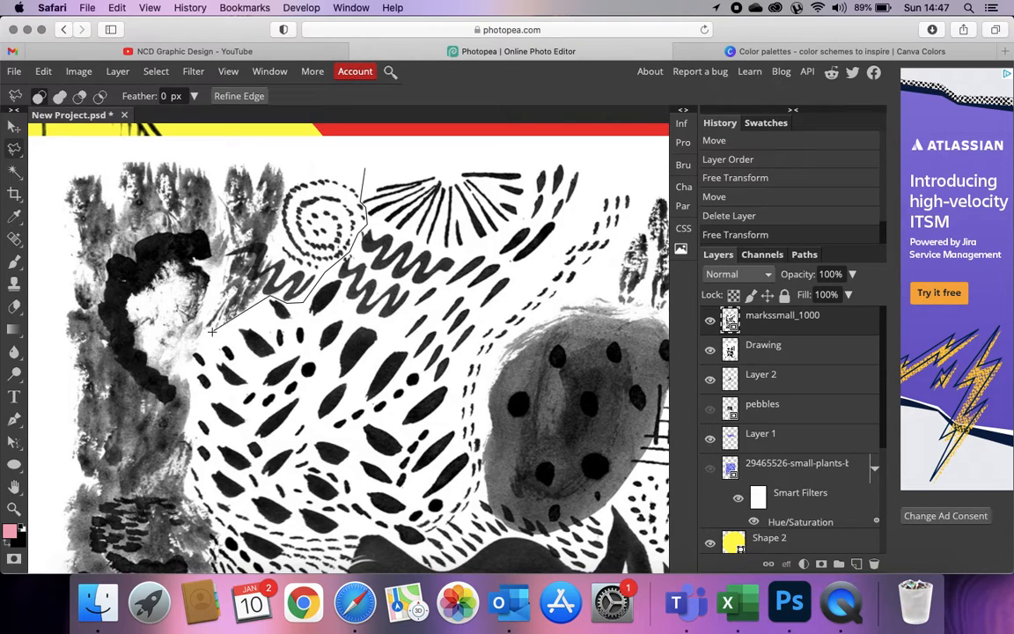
pyautogui.click(195, 414)
pyautogui.click(216, 498)
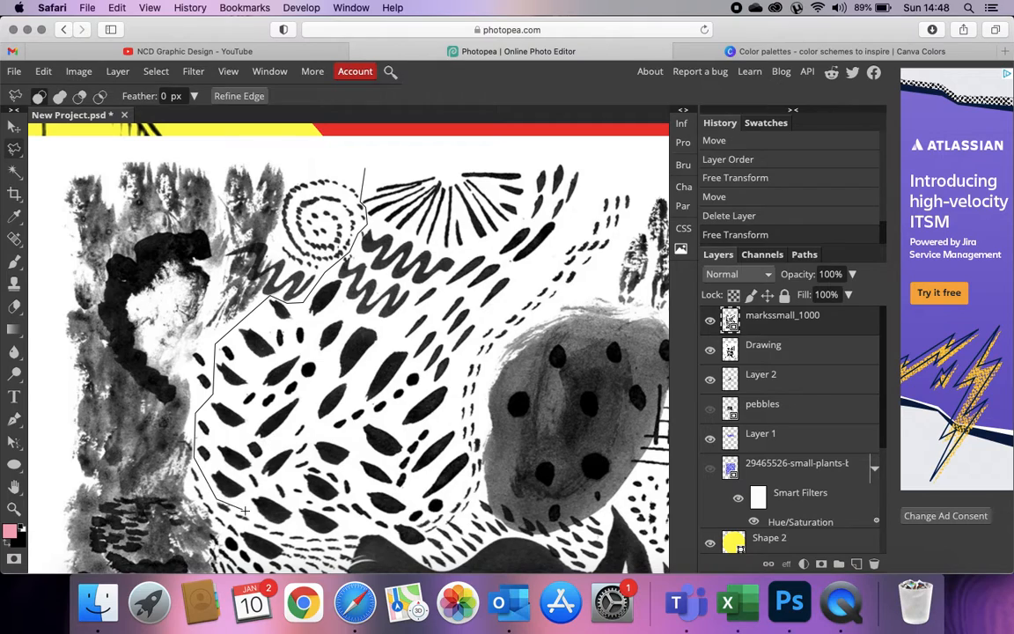
pyautogui.click(263, 525)
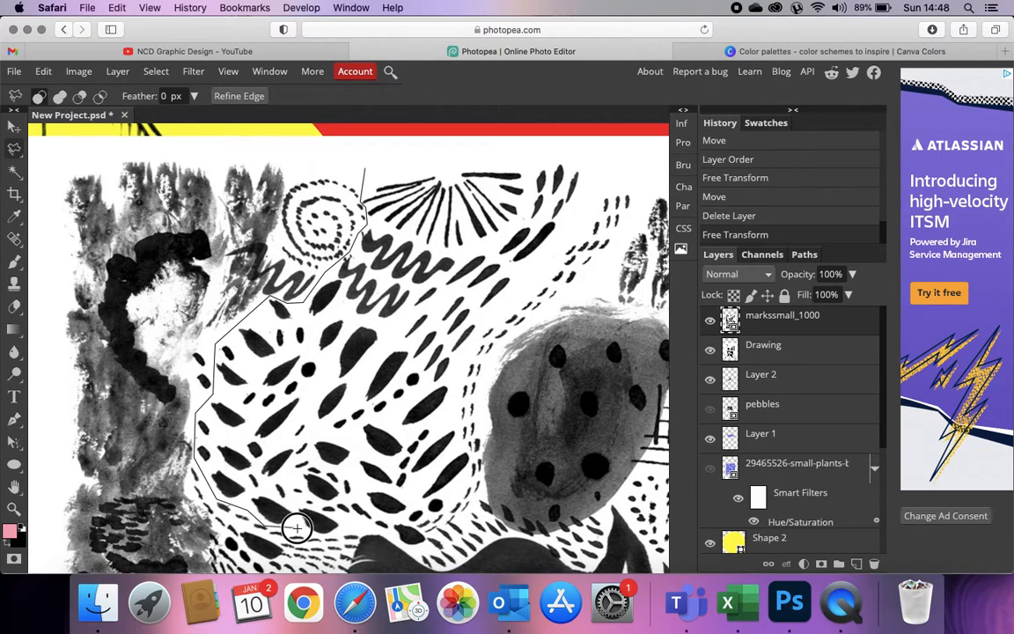
pyautogui.click(364, 530)
pyautogui.click(398, 542)
pyautogui.scroll(-1, 413, 552)
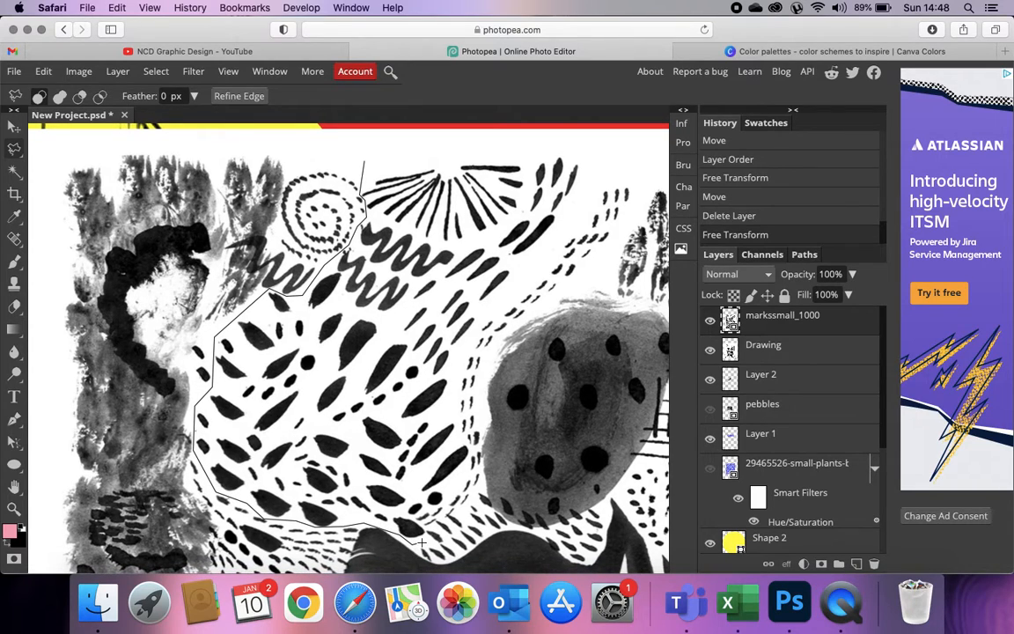
pyautogui.scroll(-3, 427, 542)
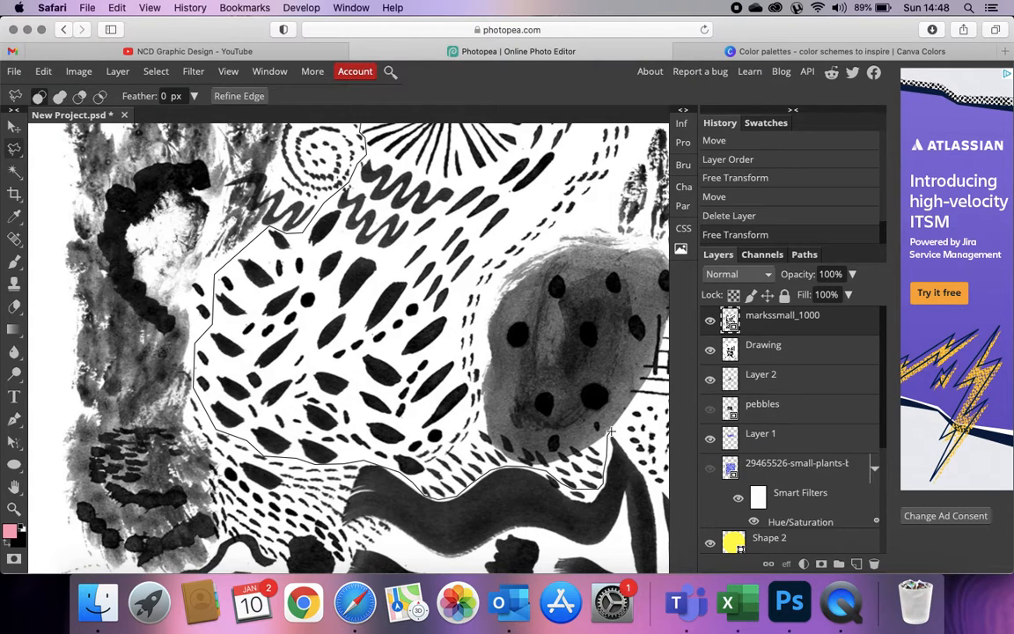
pyautogui.click(609, 431)
pyautogui.hscroll(5, 609, 431)
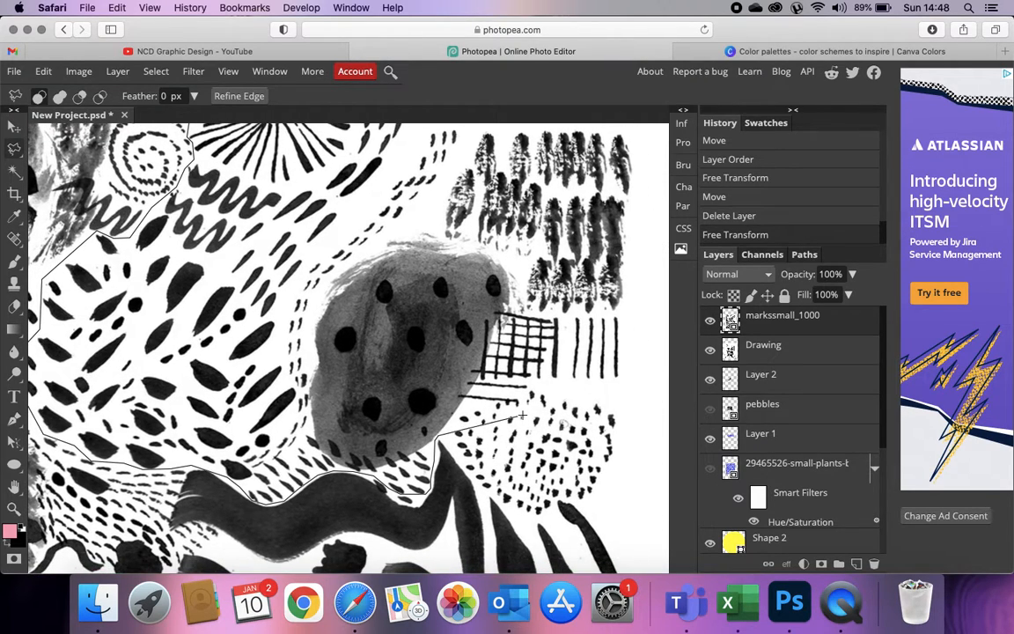
pyautogui.click(460, 405)
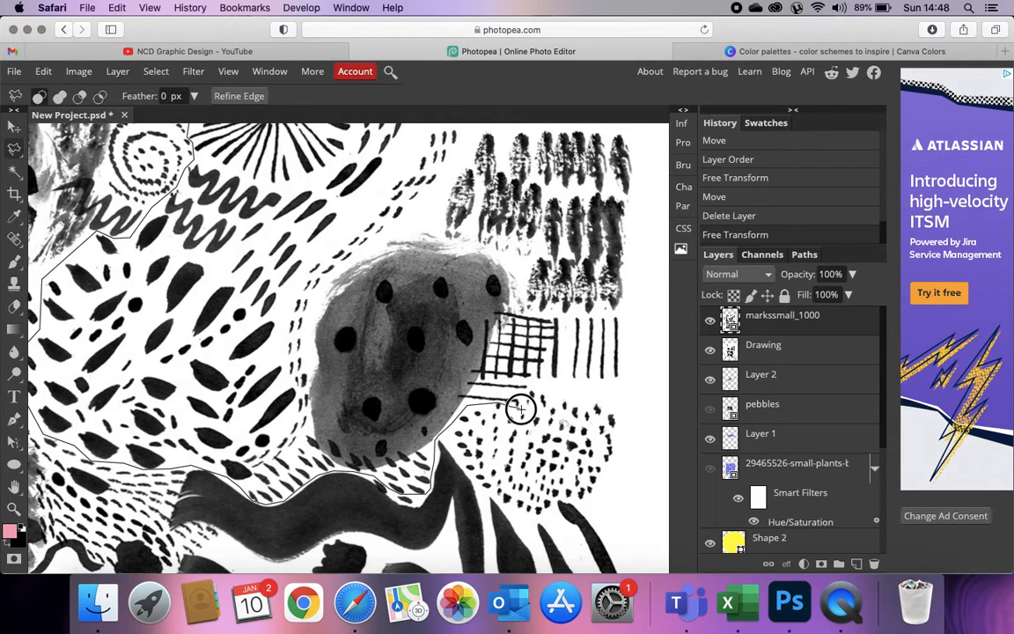
pyautogui.click(528, 388)
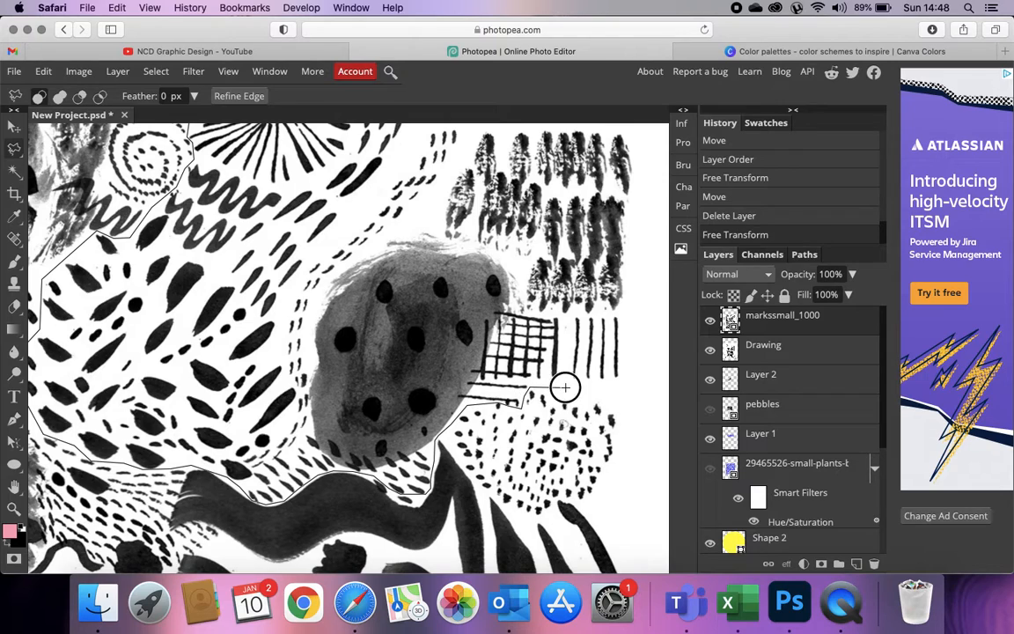
pyautogui.click(630, 386)
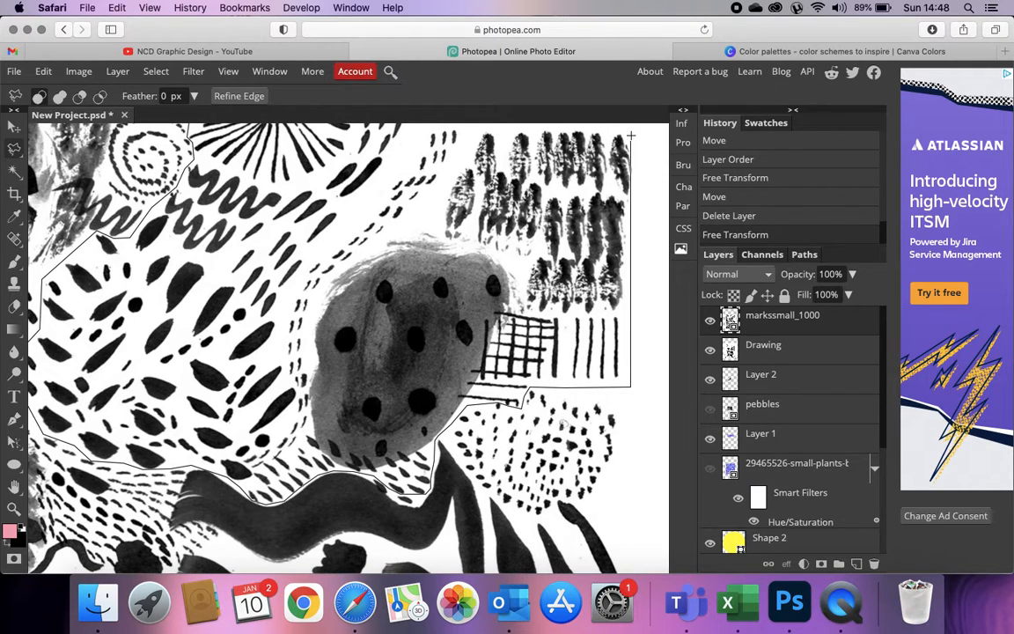
pyautogui.scroll(3, 630, 137)
pyautogui.click(625, 151)
pyautogui.scroll(3, 173, 180)
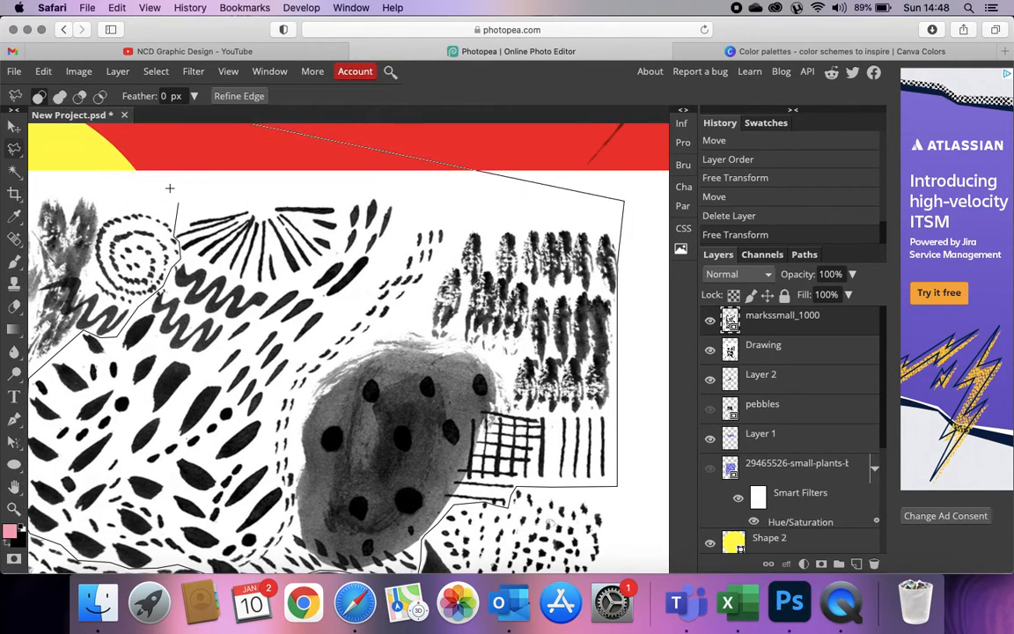
pyautogui.click(177, 204)
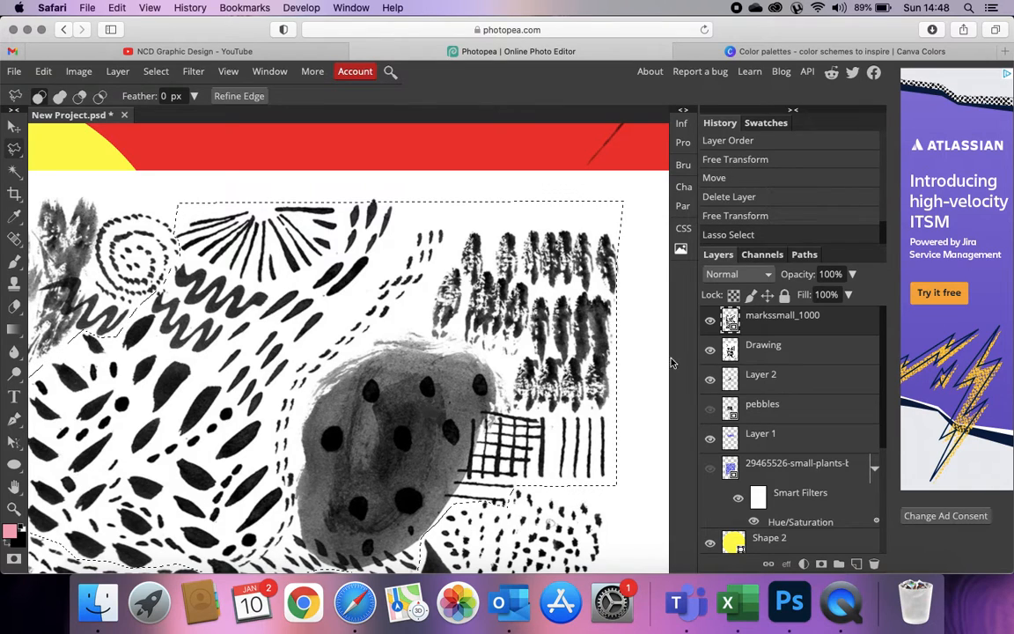
# Step: Copy the selected marks onto a new layer and hide the markssmall_1000 layer
pyautogui.press('super+c')
pyautogui.press('super+v')
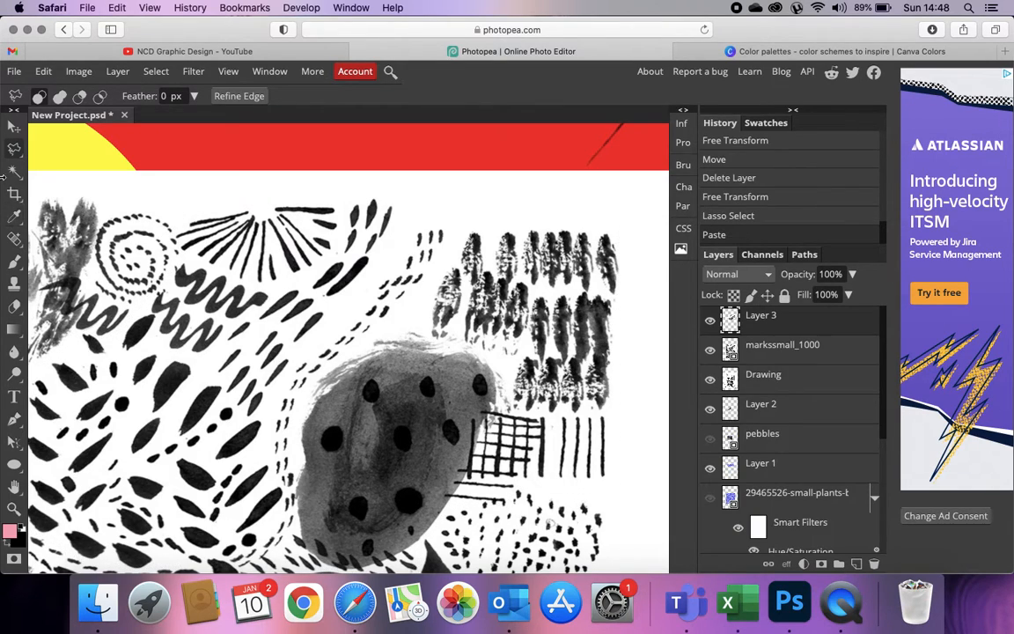
pyautogui.click(14, 126)
pyautogui.click(710, 349)
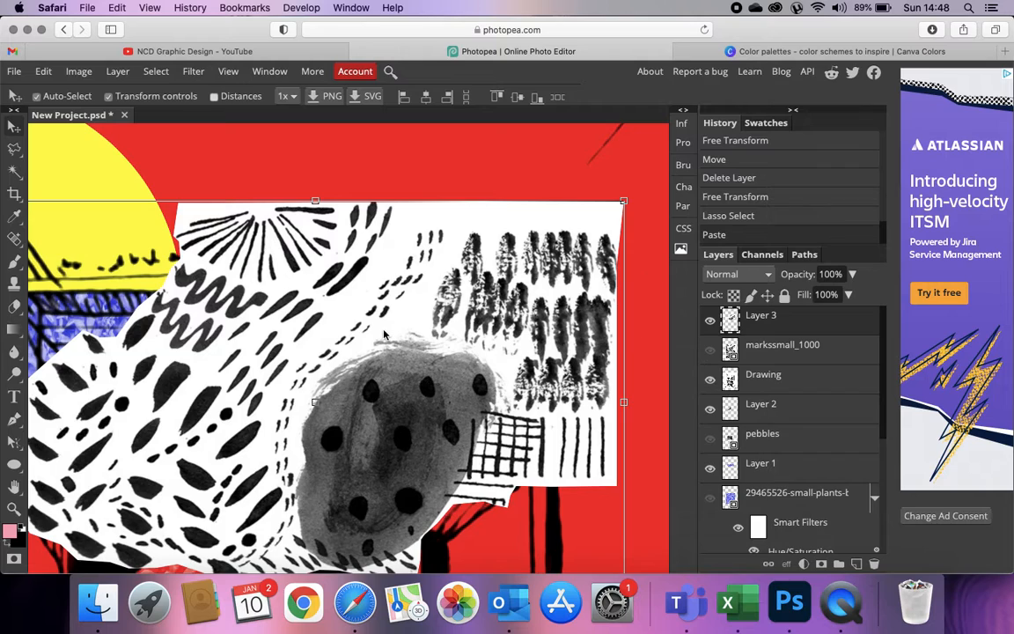
# Step: Move the mark-making cut-out to the upper-right corner of the red background and enlarge it down to the building's top floor
pyautogui.scroll(-5, 384, 334)
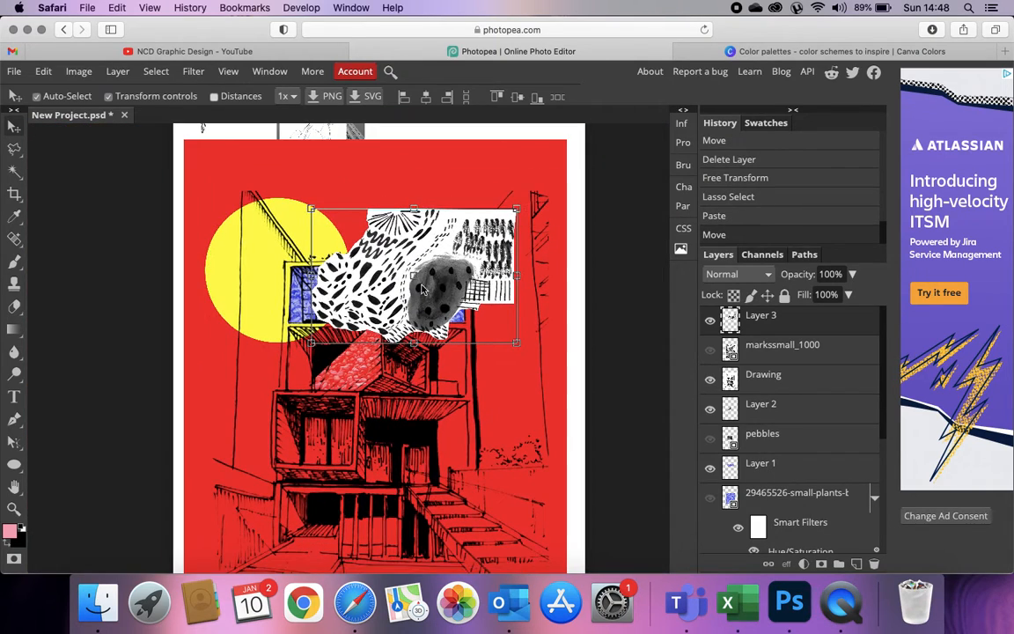
pyautogui.moveTo(446, 279); pyautogui.dragTo(488, 217)
pyautogui.moveTo(362, 274); pyautogui.dragTo(295, 333)
pyautogui.press('Return')
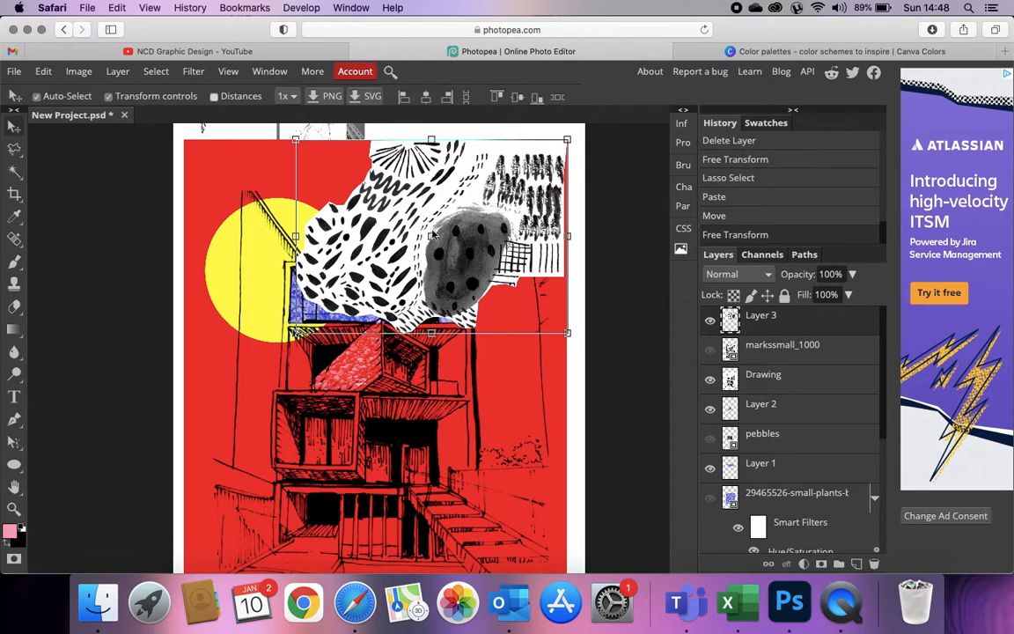
# Step: Set the cut-out layer's blending mode to Multiply and nudge it slightly upward, dismissing the incoming chat notifications
pyautogui.click(722, 280)
pyautogui.click(731, 324)
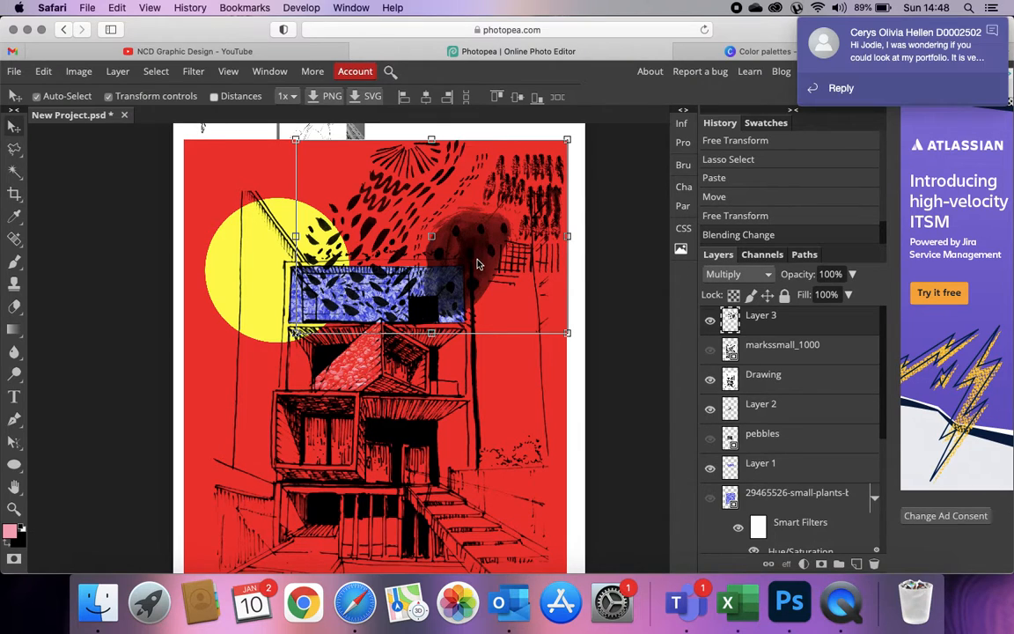
pyautogui.click(995, 30)
pyautogui.click(437, 262)
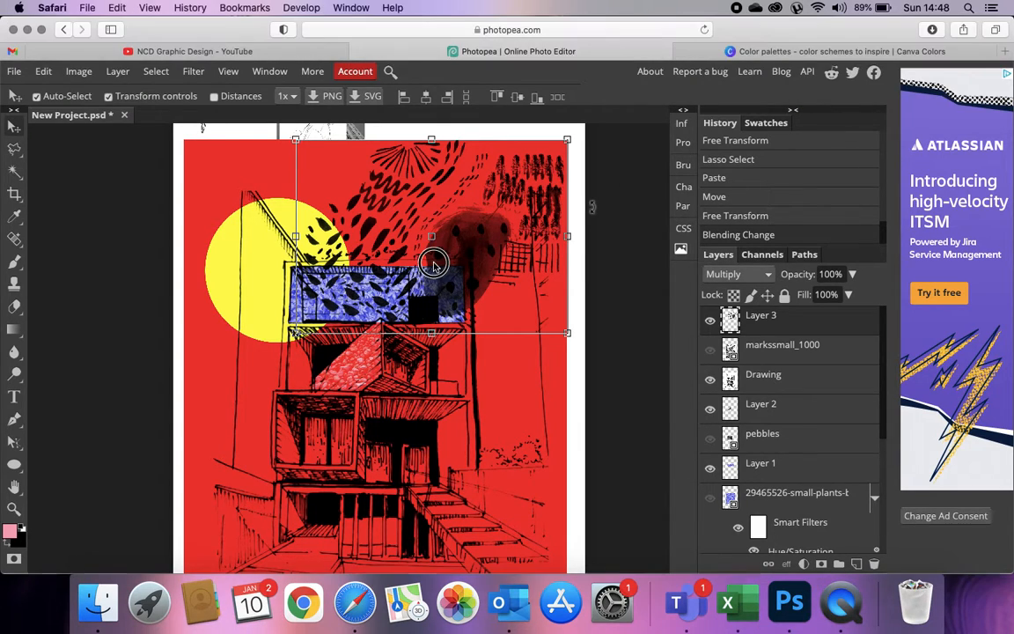
pyautogui.moveTo(467, 262)
pyautogui.mouseDown()
pyautogui.moveTo(459, 280)
pyautogui.moveTo(452, 274)
pyautogui.moveTo(469, 254)
pyautogui.mouseUp()
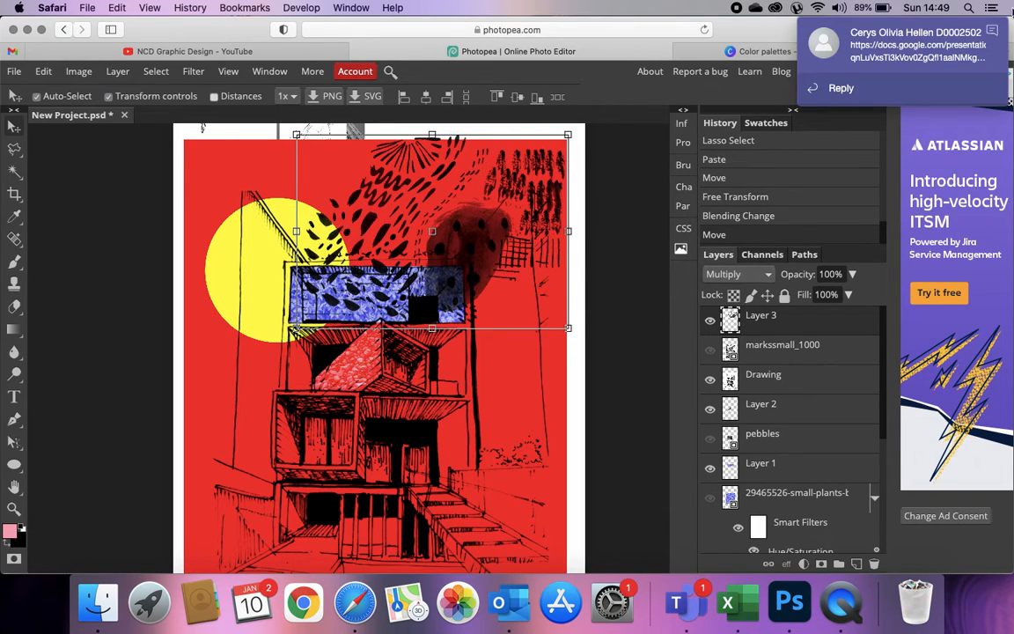
pyautogui.click(994, 34)
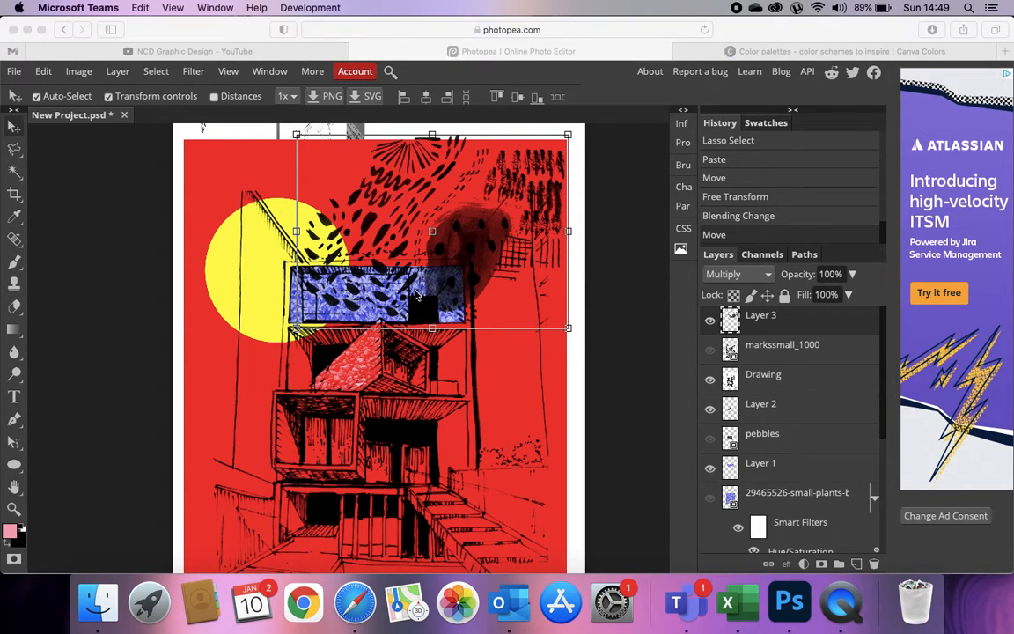
# Step: Try the Screen blending mode on the cut-out layer and return it to Multiply
pyautogui.click(738, 273)
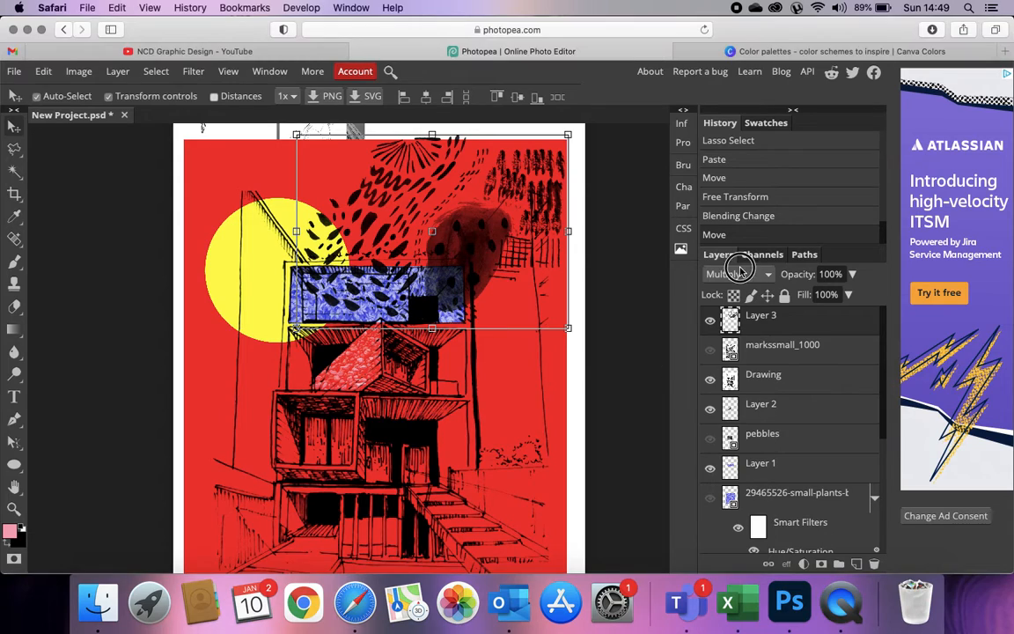
pyautogui.click(738, 274)
pyautogui.click(735, 354)
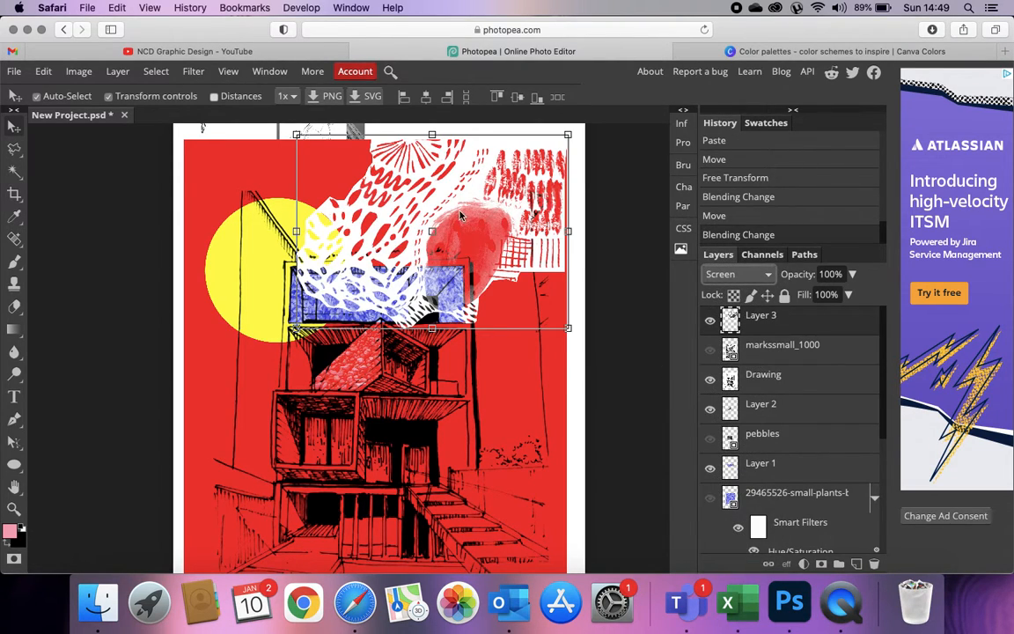
pyautogui.click(738, 274)
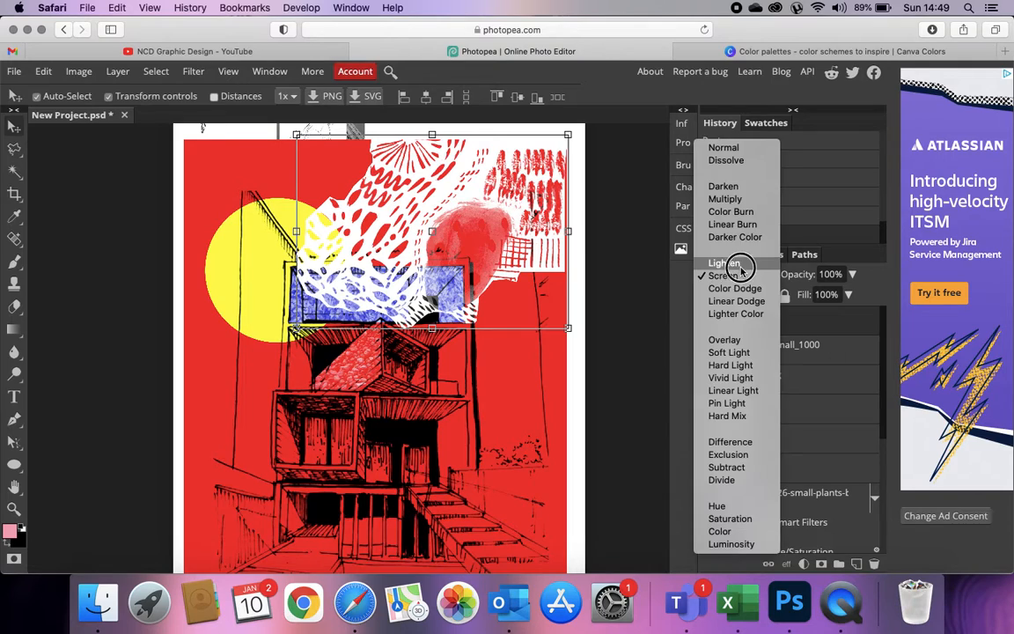
pyautogui.click(728, 198)
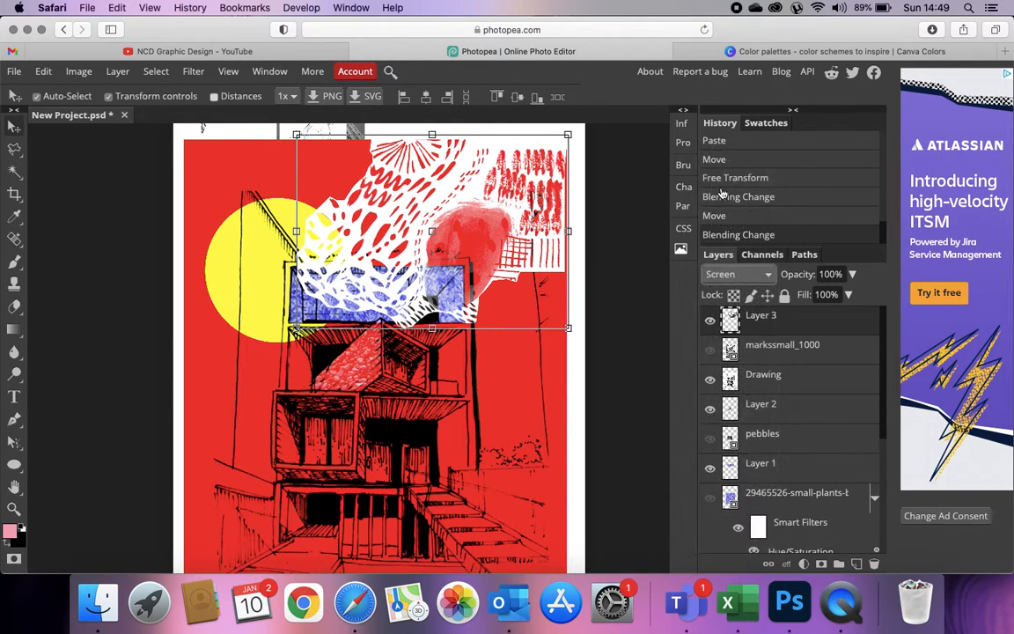
# Step: Try colorizing the cut-out marks through Hue/Saturation with hue 133, saturation 80 and lightness 37, and reset the adjustment
pyautogui.click(78, 72)
pyautogui.moveTo(127, 94)
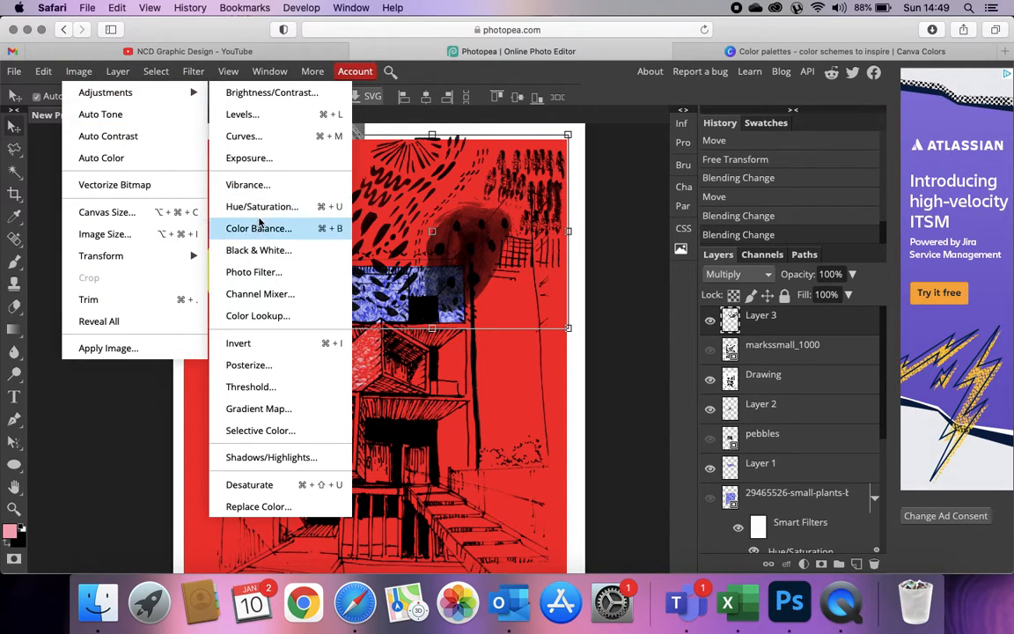
pyautogui.click(269, 204)
pyautogui.moveTo(585, 166); pyautogui.dragTo(803, 124)
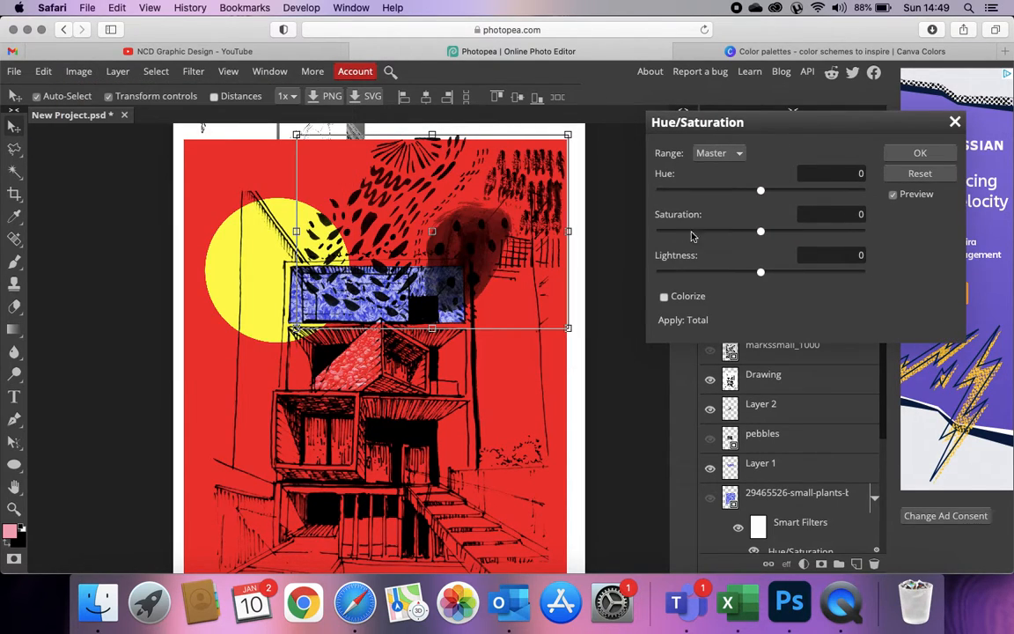
pyautogui.click(664, 298)
pyautogui.moveTo(761, 274); pyautogui.dragTo(860, 271)
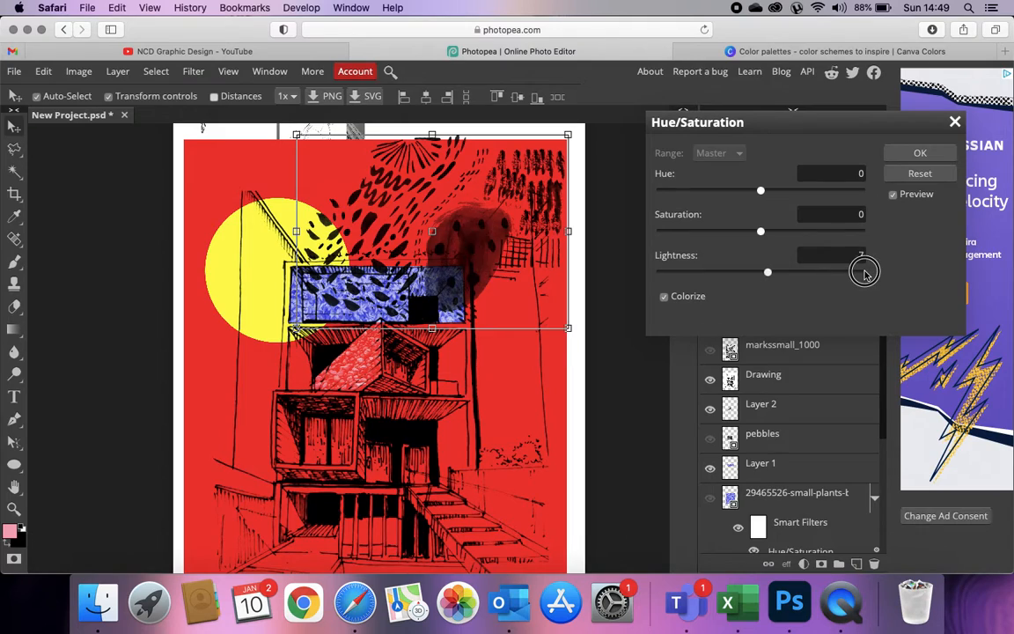
pyautogui.click(761, 230)
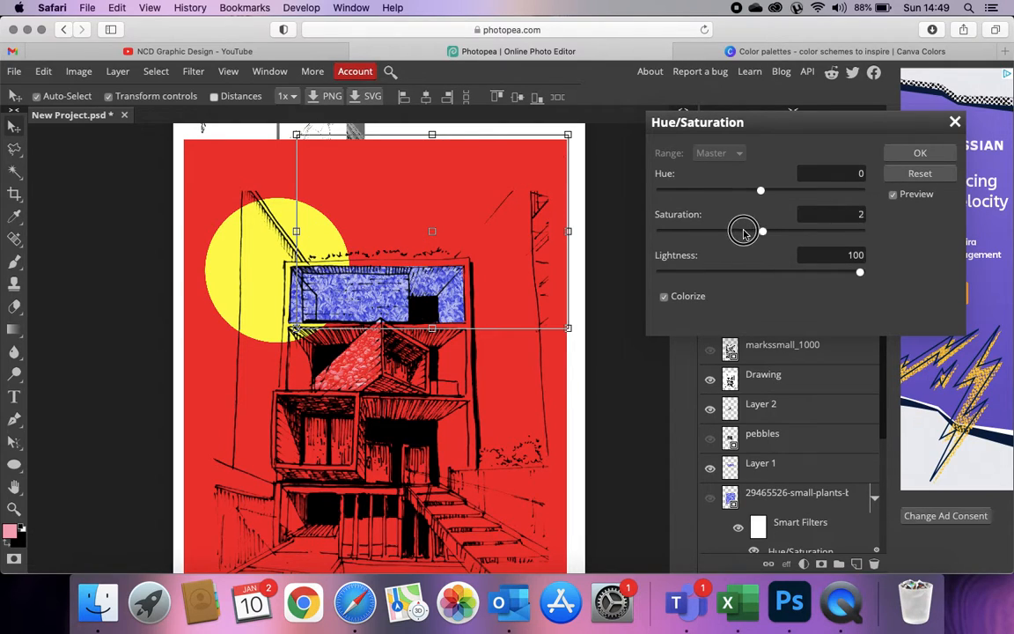
pyautogui.moveTo(761, 190); pyautogui.dragTo(835, 188)
pyautogui.moveTo(860, 272); pyautogui.dragTo(798, 273)
pyautogui.moveTo(769, 232); pyautogui.dragTo(840, 234)
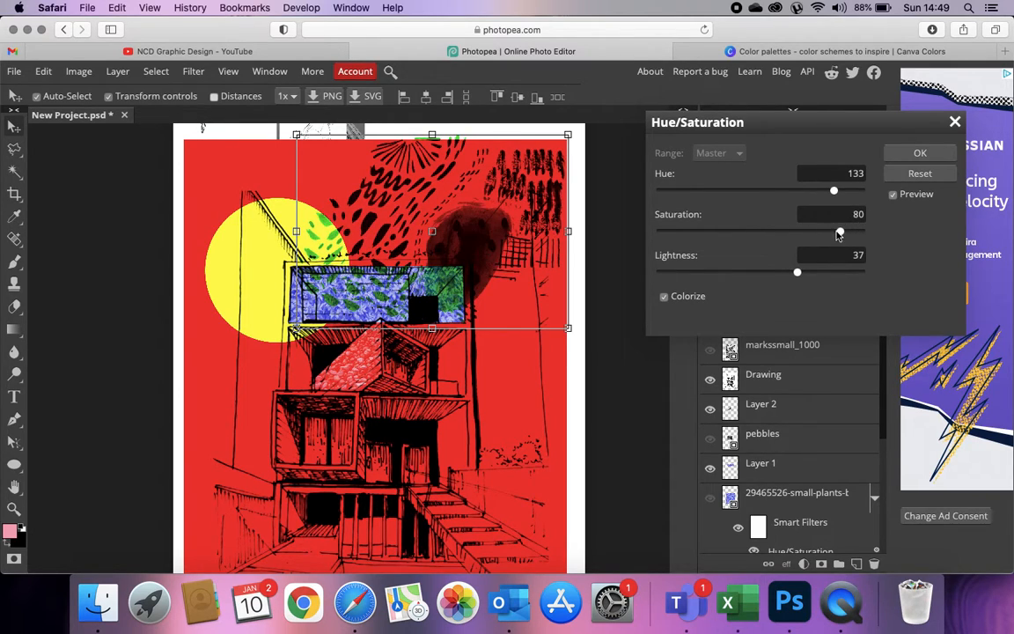
pyautogui.moveTo(837, 191); pyautogui.dragTo(638, 193)
pyautogui.click(916, 173)
pyautogui.click(912, 154)
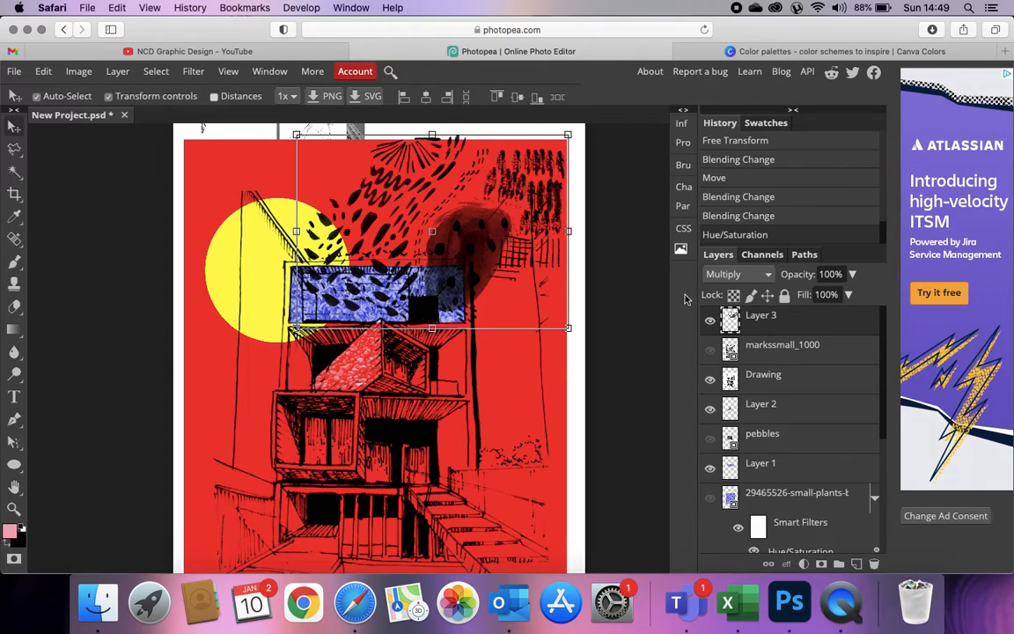
# Step: Set the mark-making cut-out layer back to Normal blending and delete its white background with the Magic Wand, clearing the selection
pyautogui.click(726, 275)
pyautogui.click(722, 226)
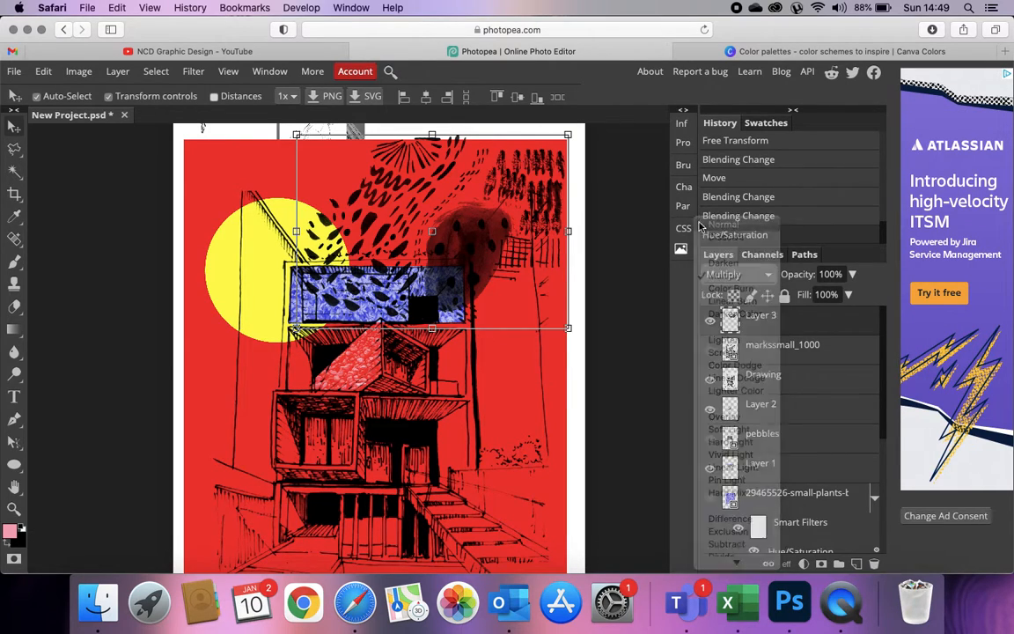
pyautogui.click(14, 172)
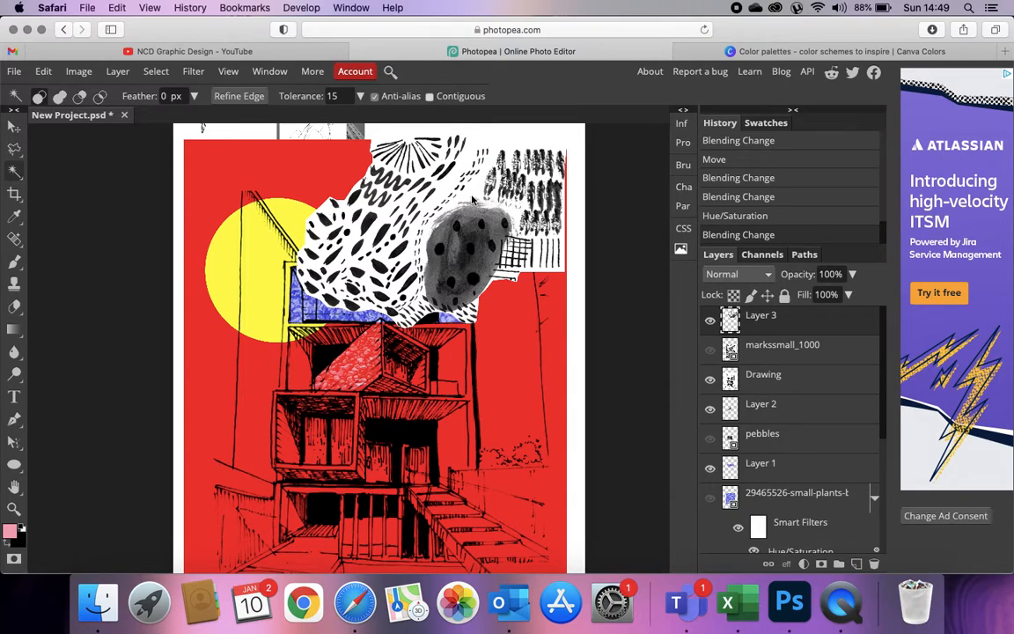
pyautogui.click(492, 130)
pyautogui.click(496, 148)
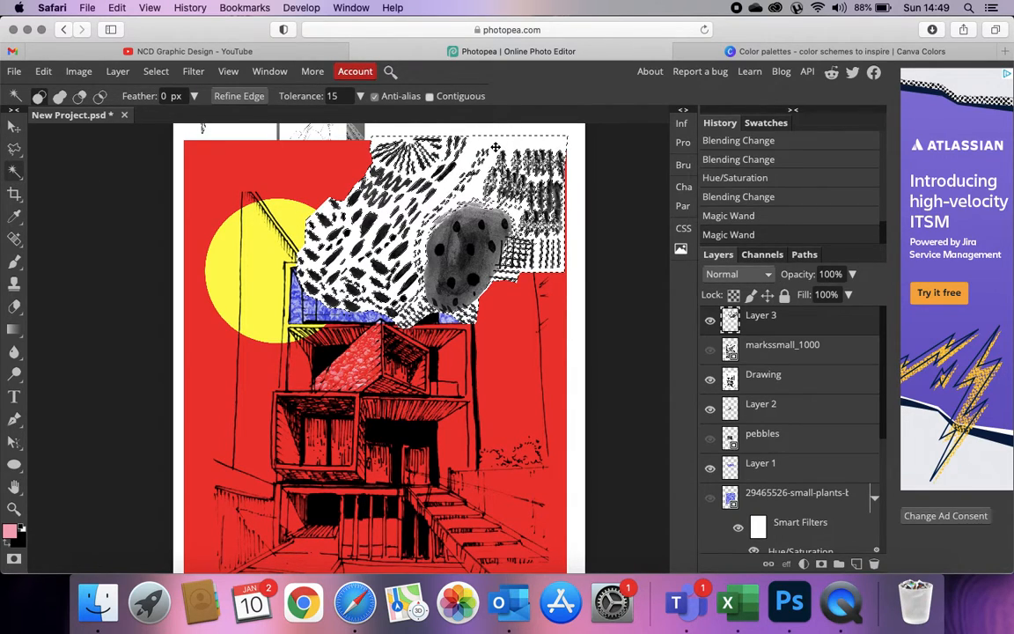
pyautogui.press('Delete')
pyautogui.press('super+d')
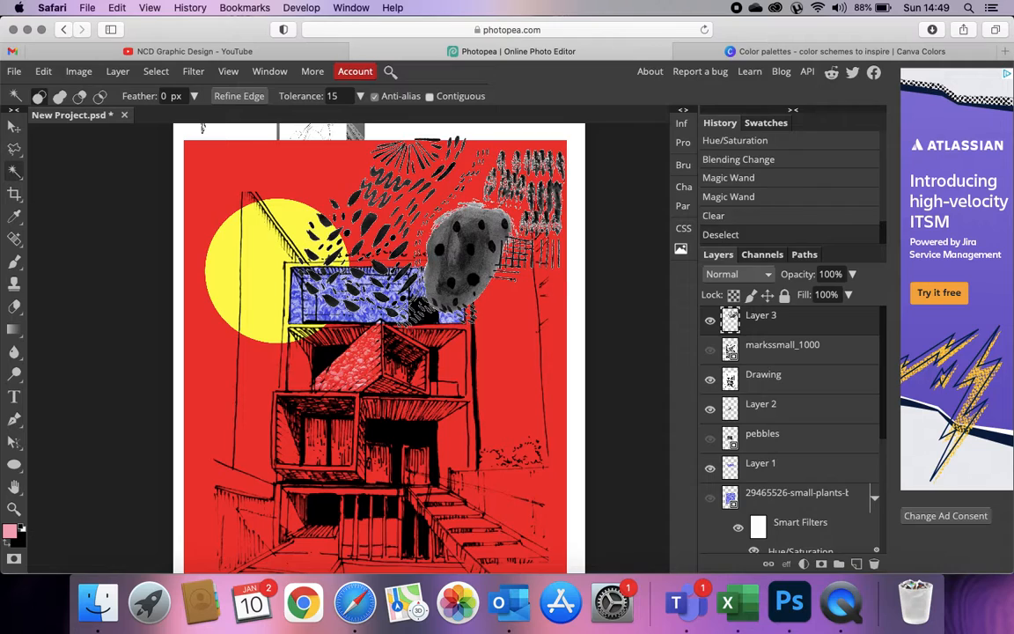
# Step: Colorize the cut-out marks bright blue through Hue/Saturation with hue -157 and raised saturation and lightness
pyautogui.click(14, 127)
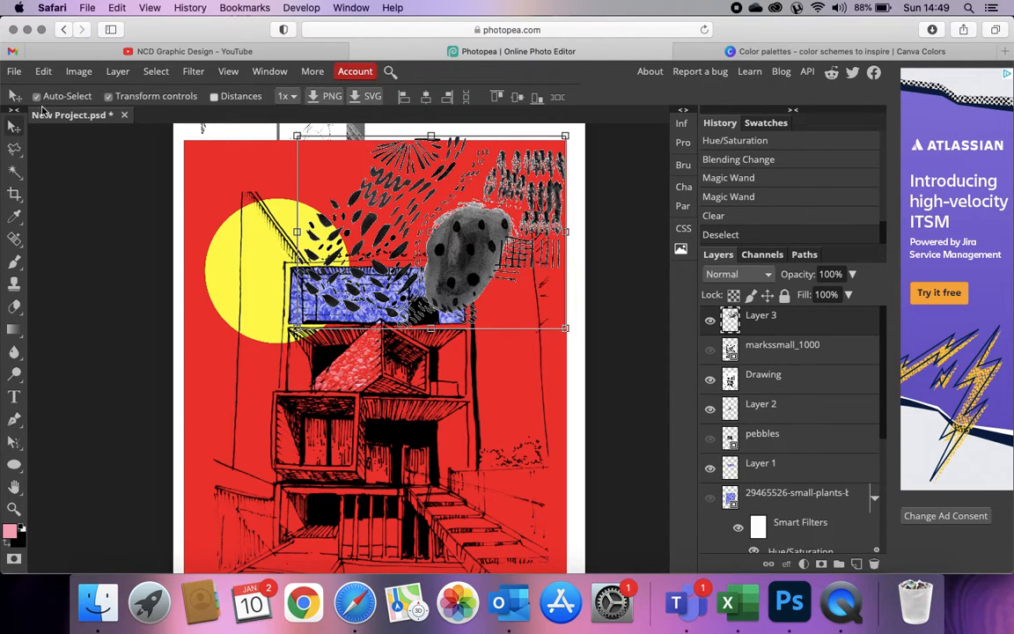
pyautogui.click(78, 71)
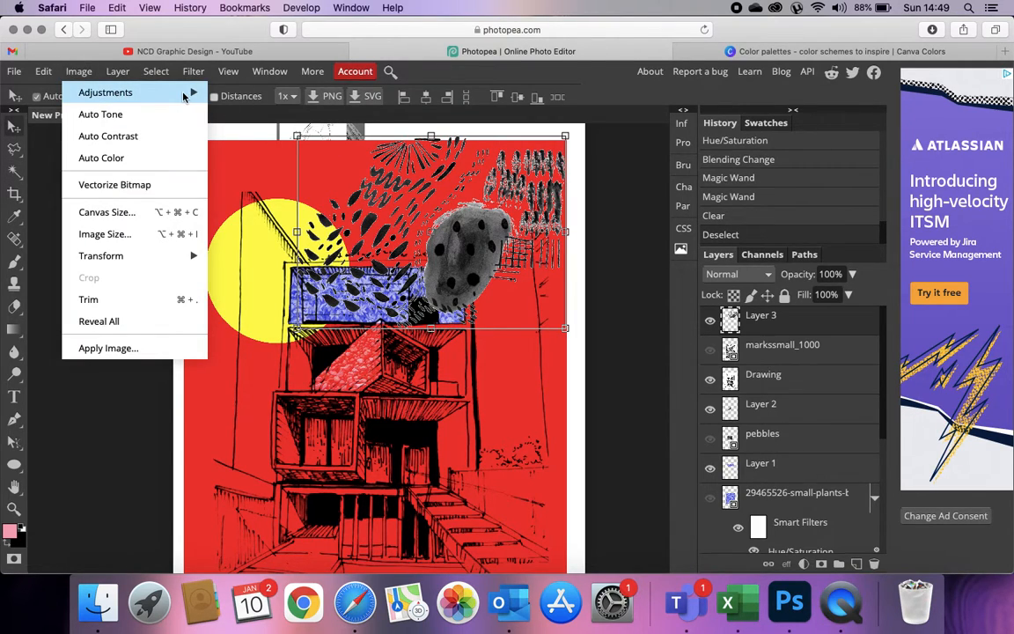
pyautogui.moveTo(176, 94)
pyautogui.click(261, 208)
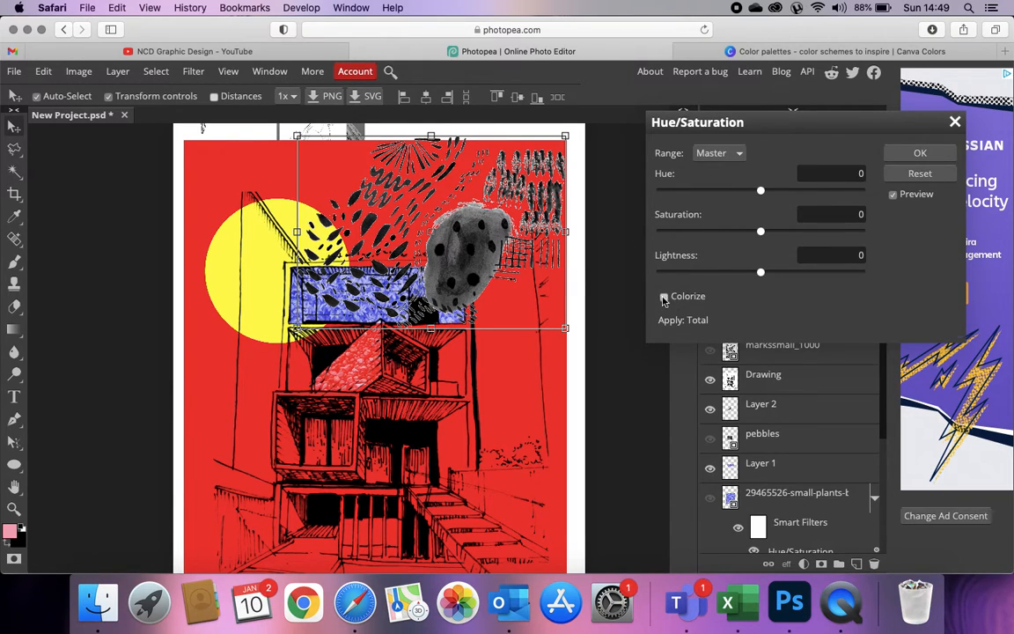
pyautogui.click(665, 297)
pyautogui.moveTo(763, 232); pyautogui.dragTo(814, 232)
pyautogui.moveTo(761, 272); pyautogui.dragTo(795, 275)
pyautogui.moveTo(762, 192); pyautogui.dragTo(674, 206)
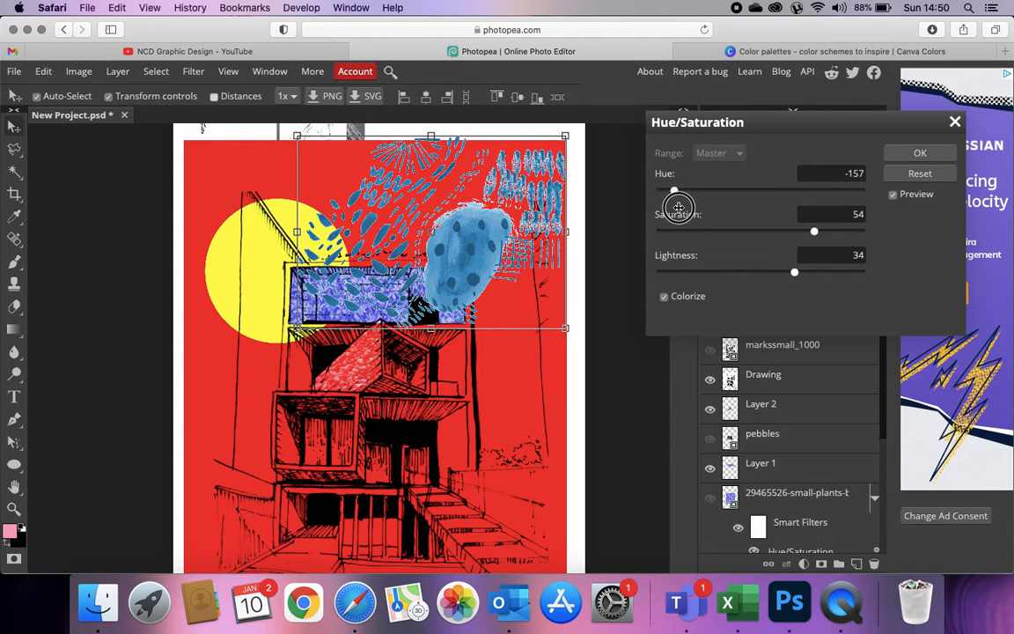
pyautogui.moveTo(813, 232); pyautogui.dragTo(829, 231)
pyautogui.moveTo(797, 277)
pyautogui.mouseDown()
pyautogui.moveTo(786, 274)
pyautogui.moveTo(924, 276)
pyautogui.moveTo(824, 271)
pyautogui.moveTo(670, 290)
pyautogui.moveTo(784, 290)
pyautogui.mouseUp()
pyautogui.click(920, 152)
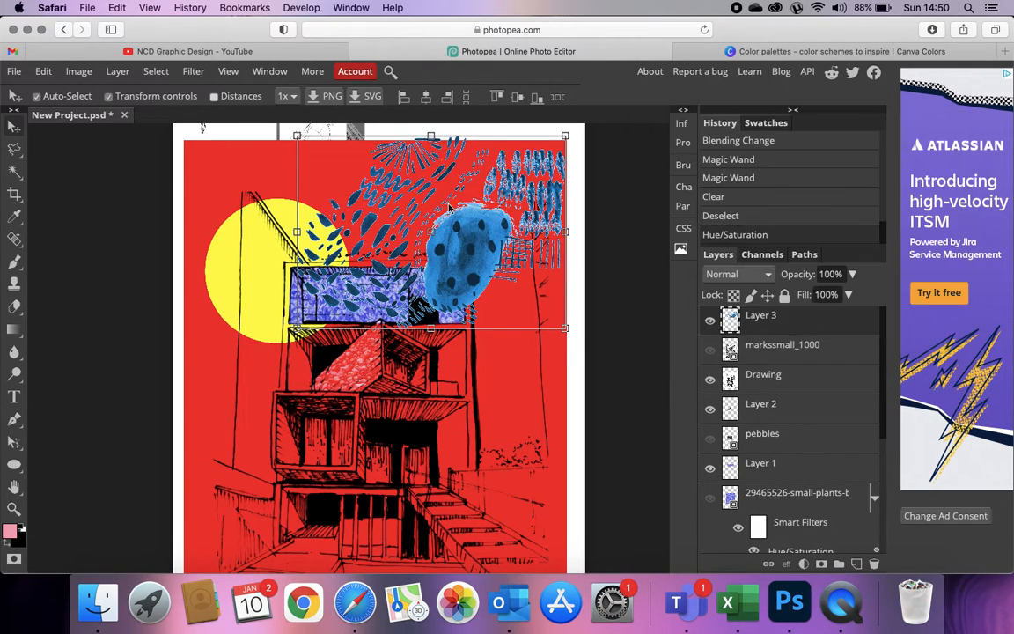
# Step: Rotate the blue cut-out by about 88.4° and place it over the stairs in the lower-right corner of the red background
pyautogui.scroll(-2, 556, 308)
pyautogui.moveTo(471, 202); pyautogui.dragTo(390, 463)
pyautogui.moveTo(506, 320); pyautogui.dragTo(433, 541)
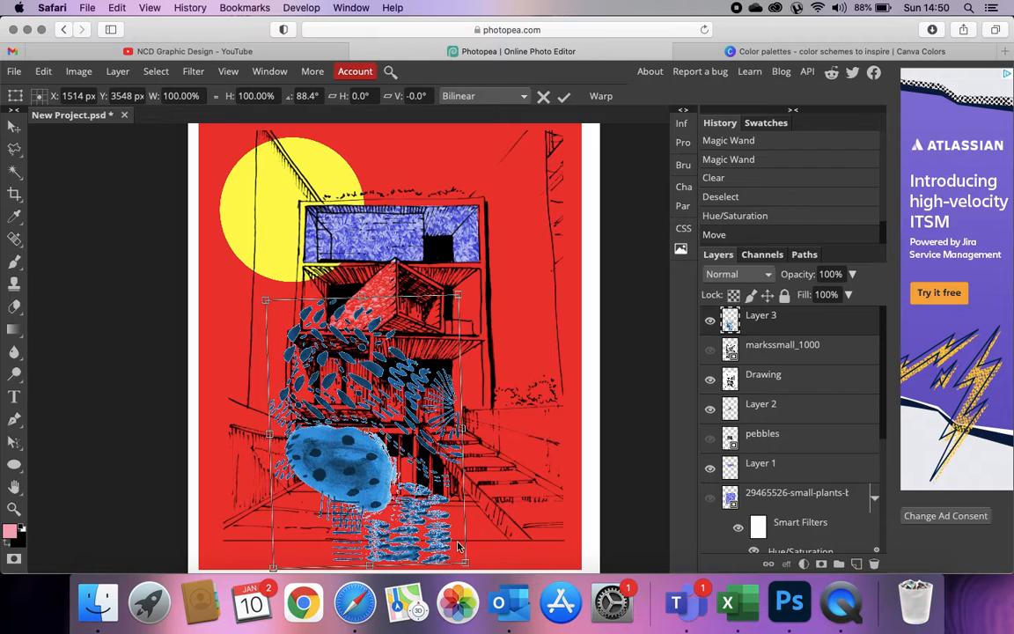
pyautogui.moveTo(392, 479); pyautogui.dragTo(556, 547)
pyautogui.press('Return')
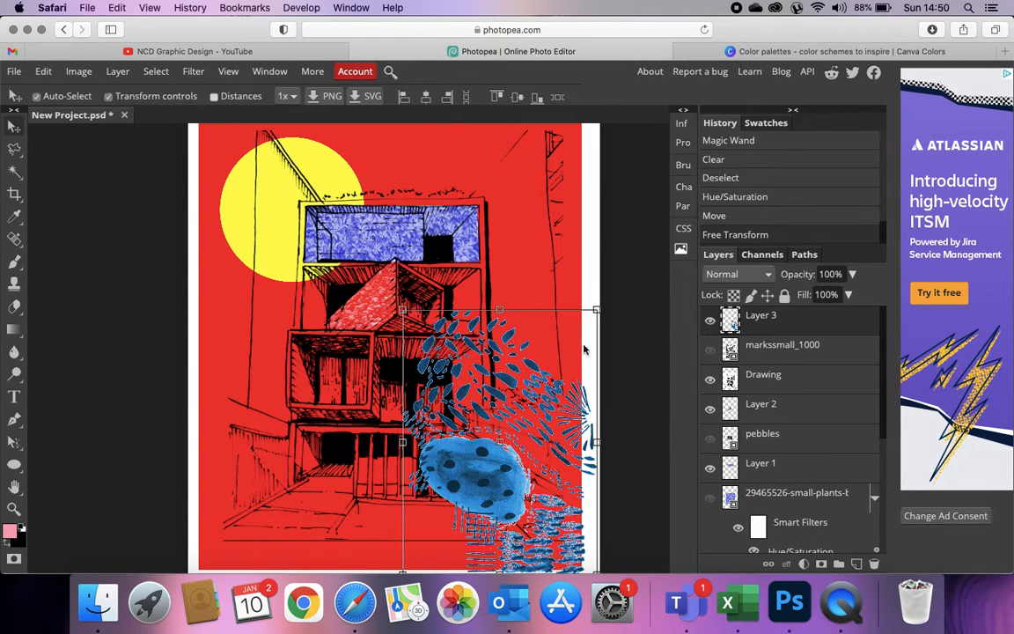
# Step: Try the Multiply, Darker Color, Linear Dodge, Screen and Lighten blending modes on the blue cut-out layer
pyautogui.click(729, 275)
pyautogui.click(731, 330)
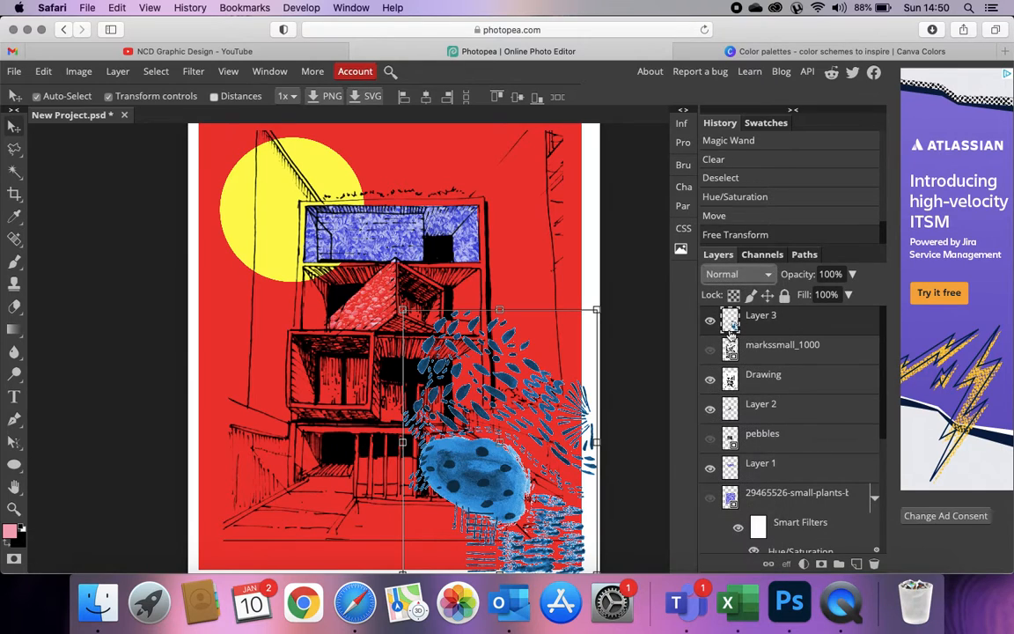
pyautogui.click(742, 278)
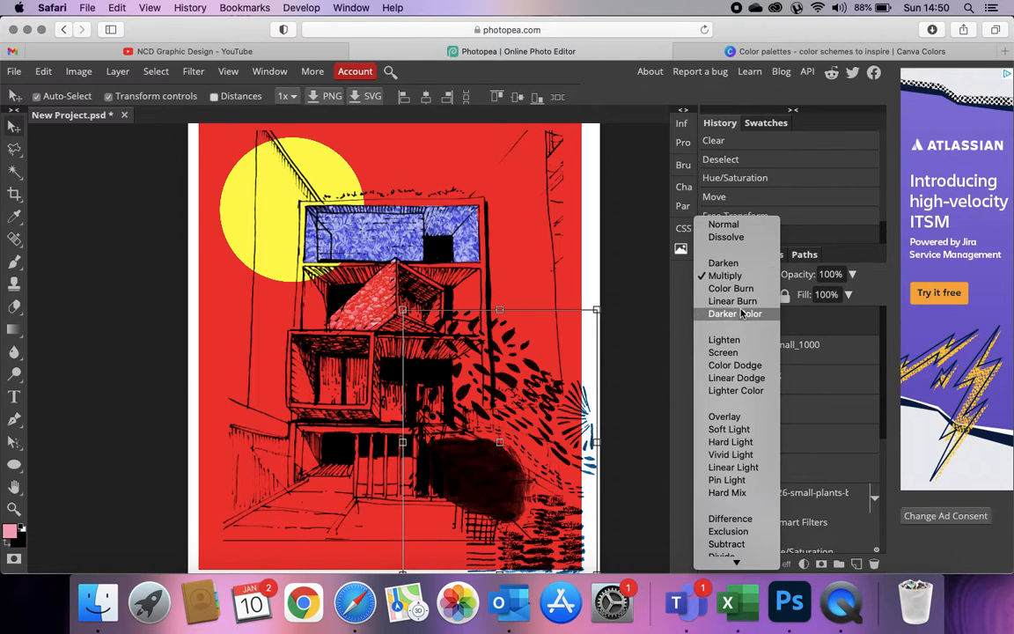
pyautogui.click(747, 311)
pyautogui.click(733, 278)
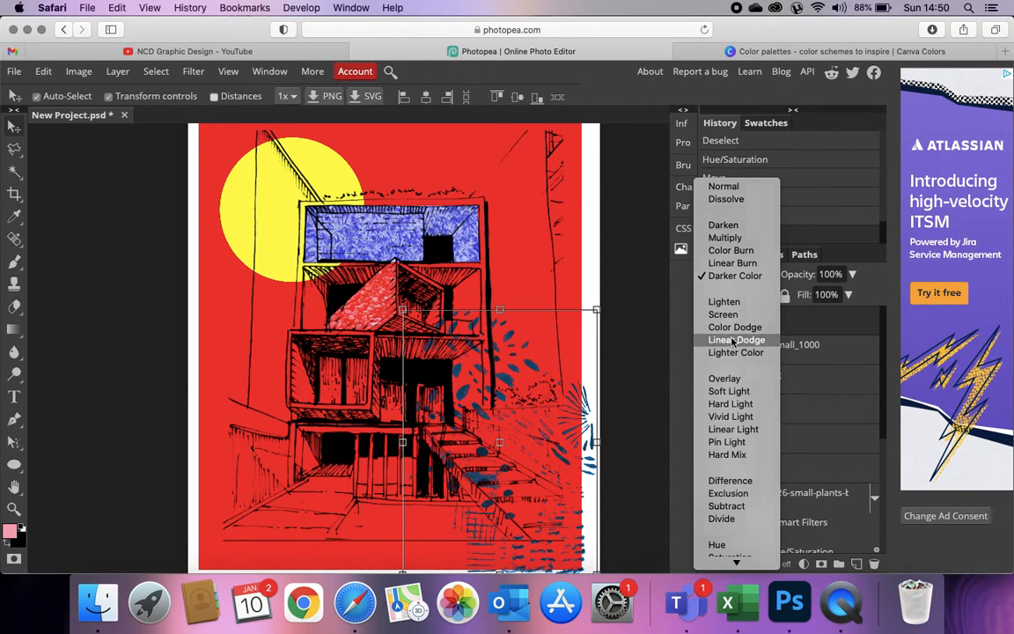
pyautogui.click(735, 339)
pyautogui.click(720, 284)
pyautogui.click(715, 247)
pyautogui.click(736, 278)
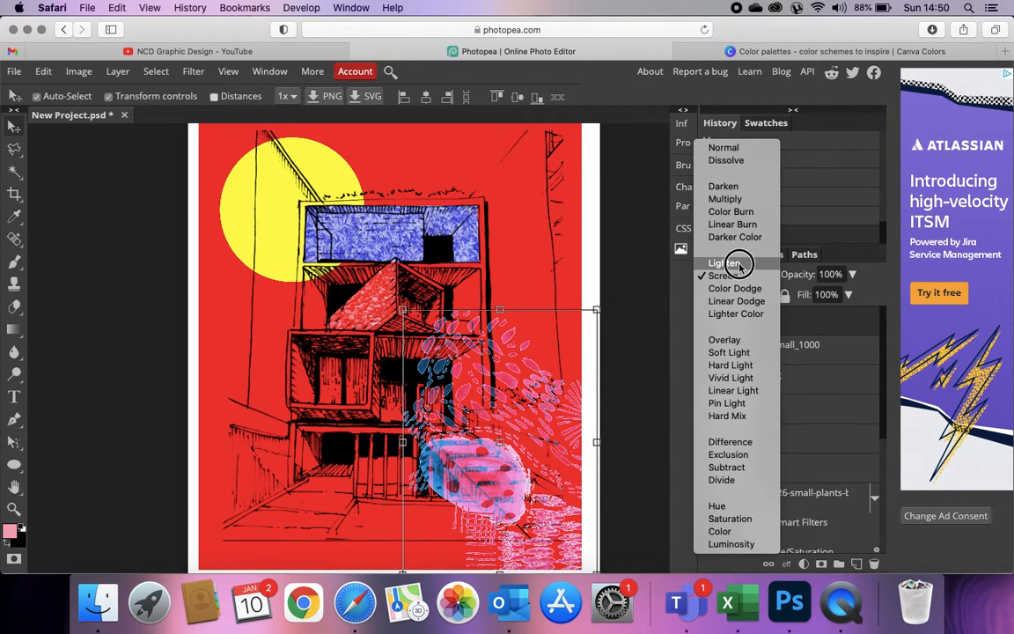
pyautogui.click(727, 267)
# Step: Try the Soft Light, Hard Mix, Difference, Exclusion, Subtract and Divide blending modes on the blue cut-out layer
pyautogui.click(724, 277)
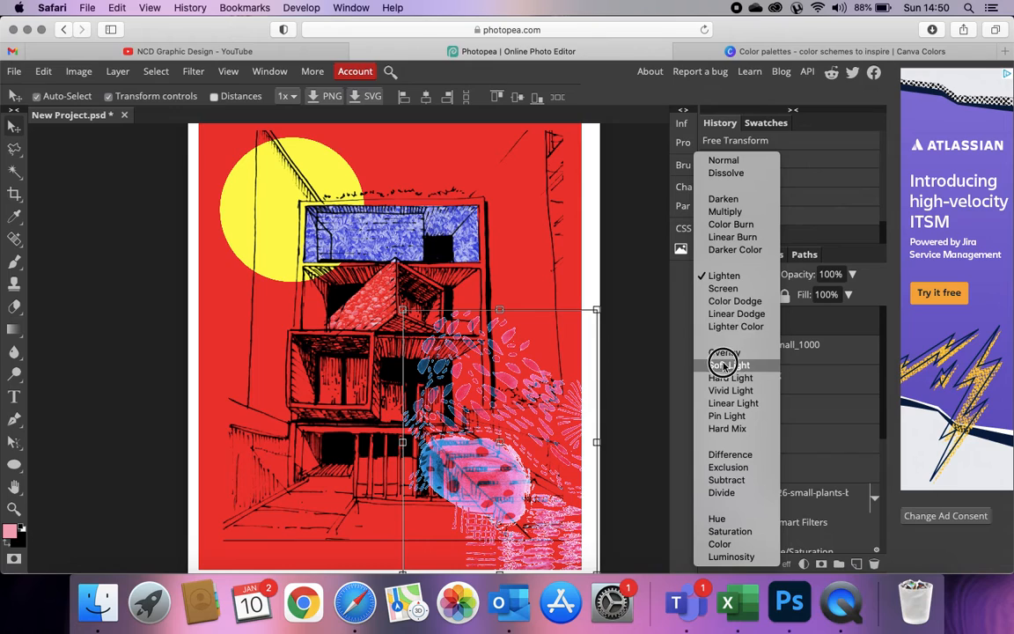
pyautogui.click(720, 361)
pyautogui.click(738, 276)
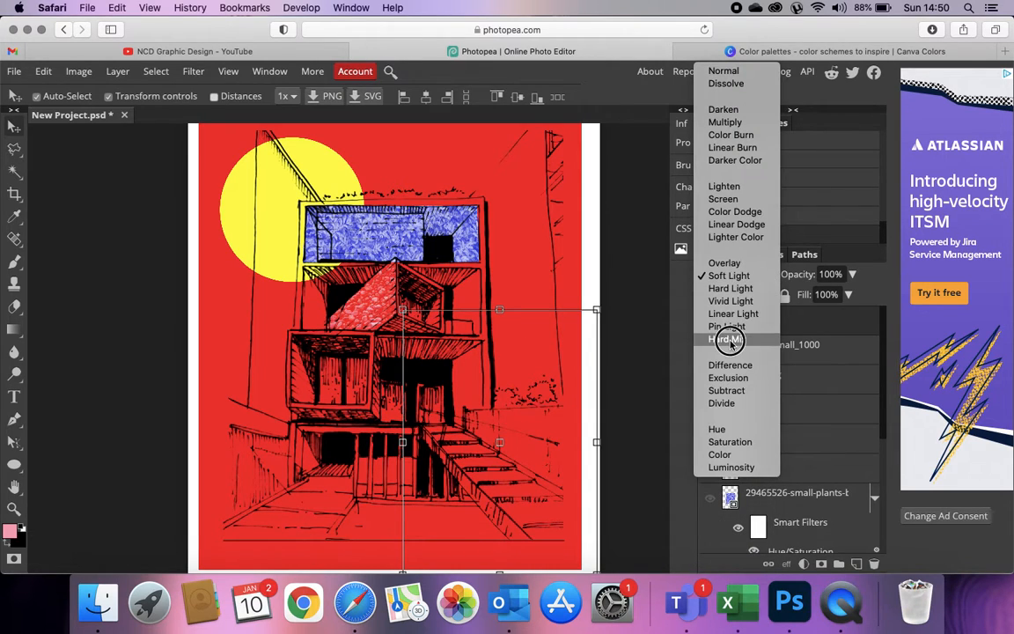
pyautogui.click(730, 341)
pyautogui.click(733, 279)
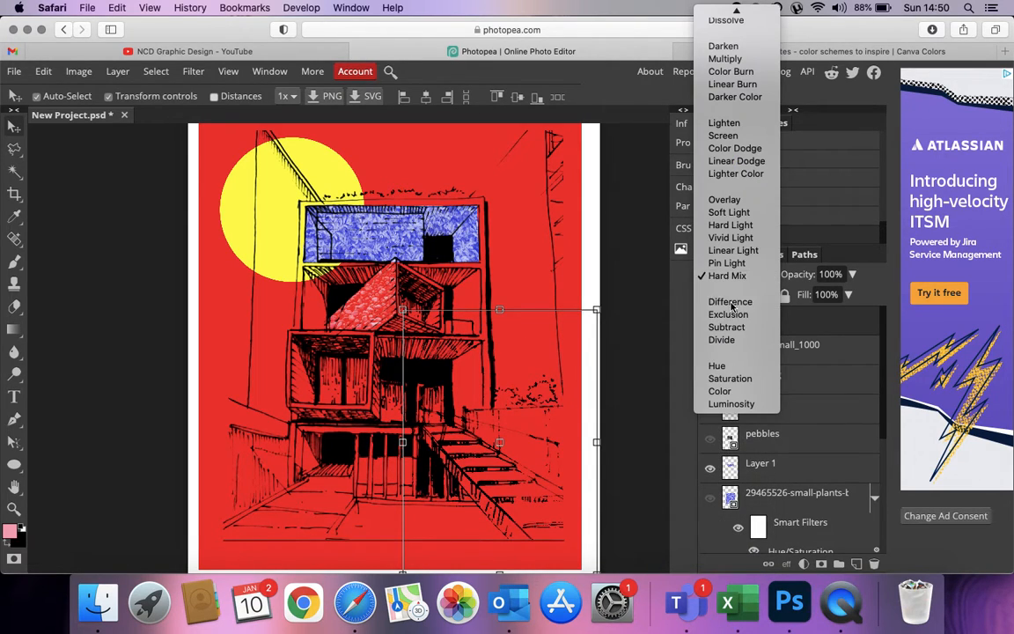
pyautogui.click(731, 303)
pyautogui.click(736, 278)
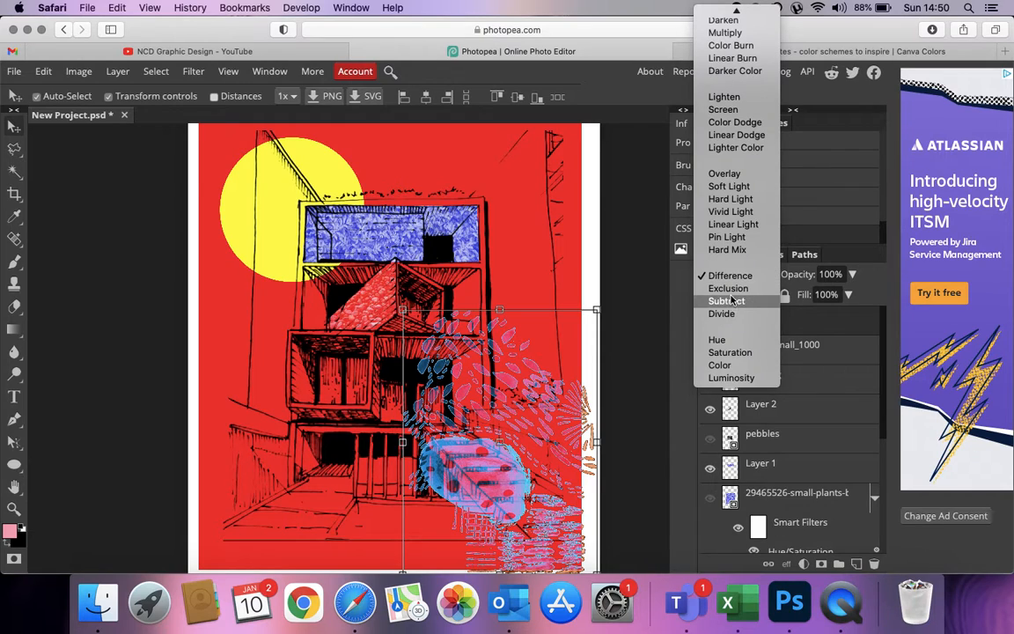
pyautogui.click(729, 288)
pyautogui.click(724, 276)
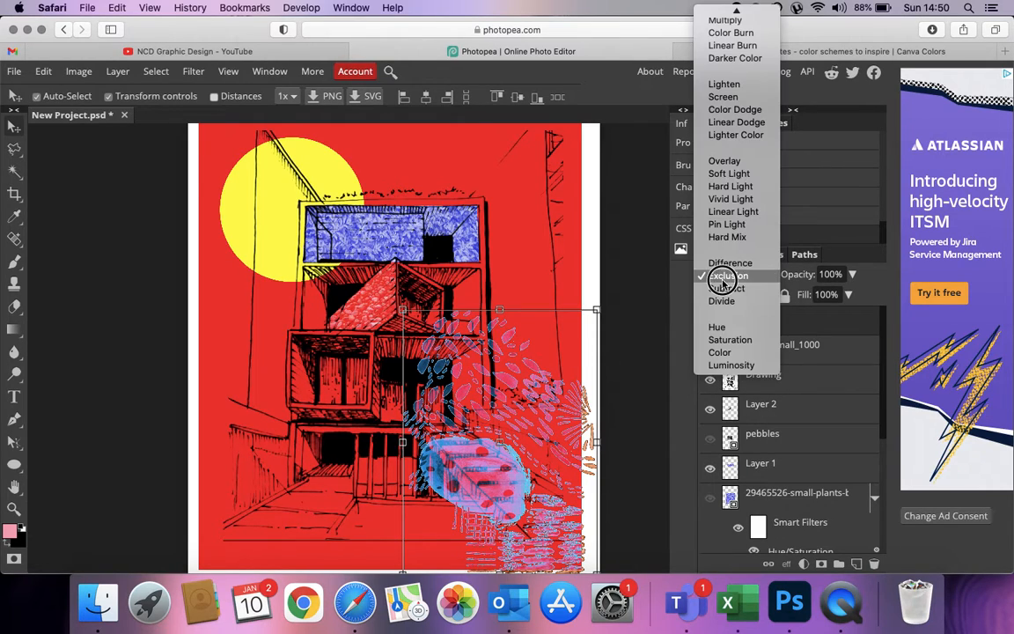
pyautogui.click(723, 291)
pyautogui.click(727, 278)
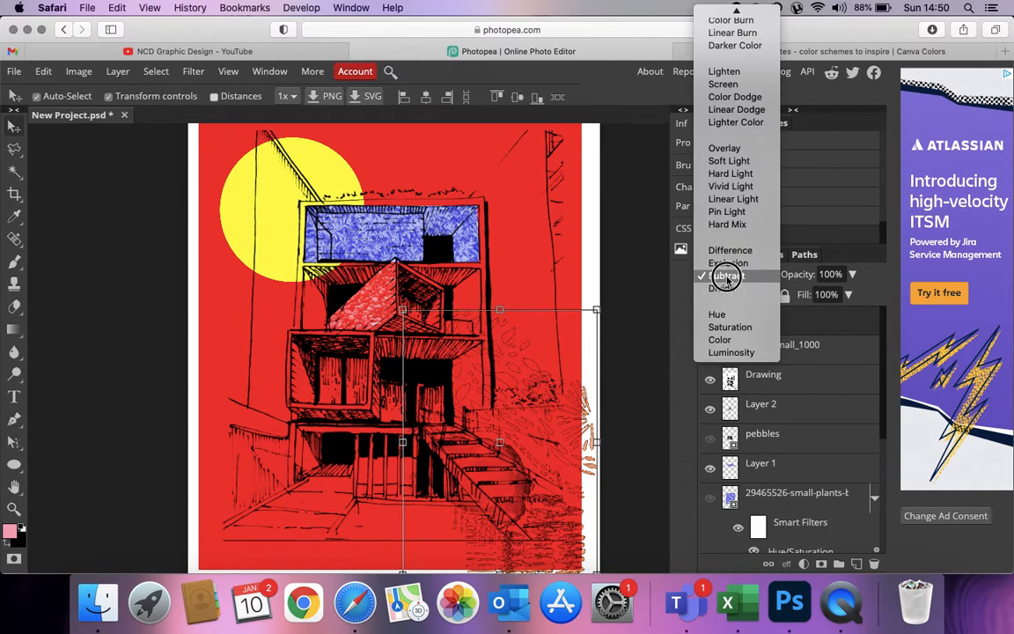
pyautogui.click(725, 295)
# Step: Set the cut-out layer's blending mode to Color and place it in the upper-right sky, rotated by about -46.5°
pyautogui.click(727, 275)
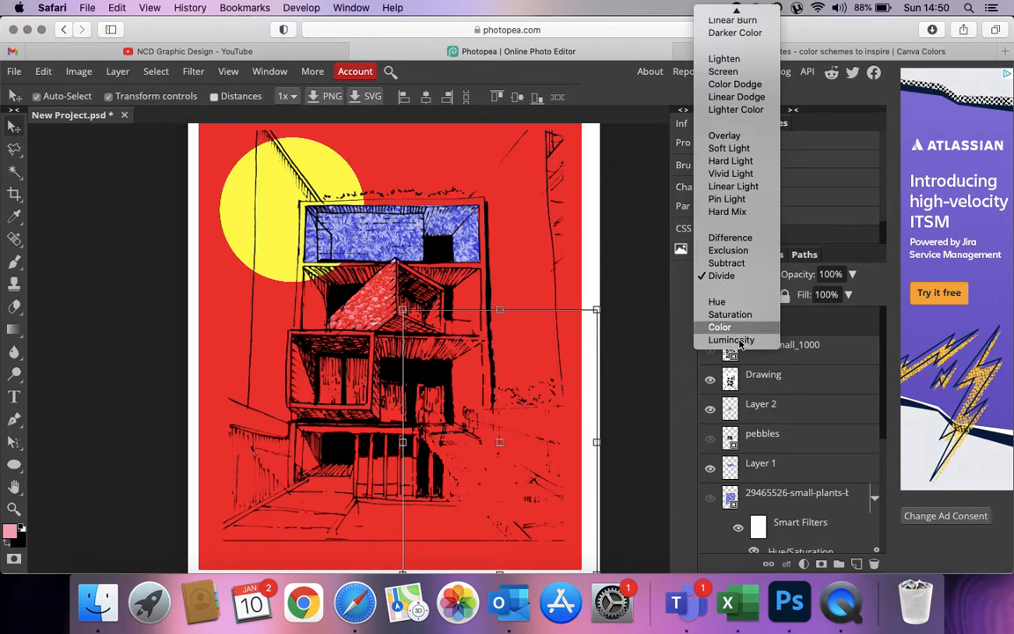
pyautogui.click(742, 324)
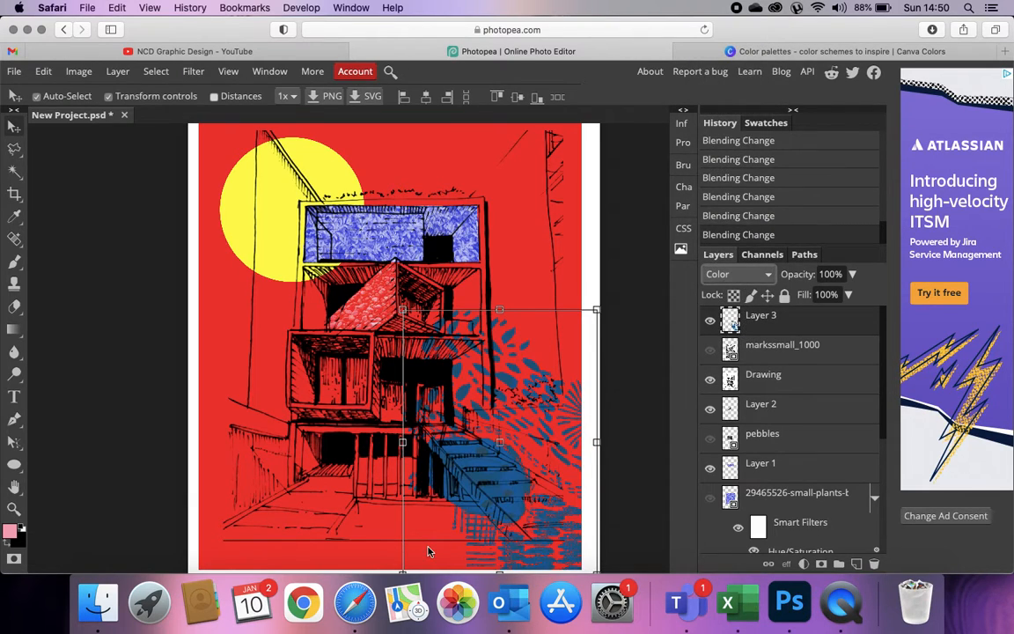
pyautogui.moveTo(480, 469); pyautogui.dragTo(465, 285)
pyautogui.moveTo(585, 155); pyautogui.dragTo(512, 205)
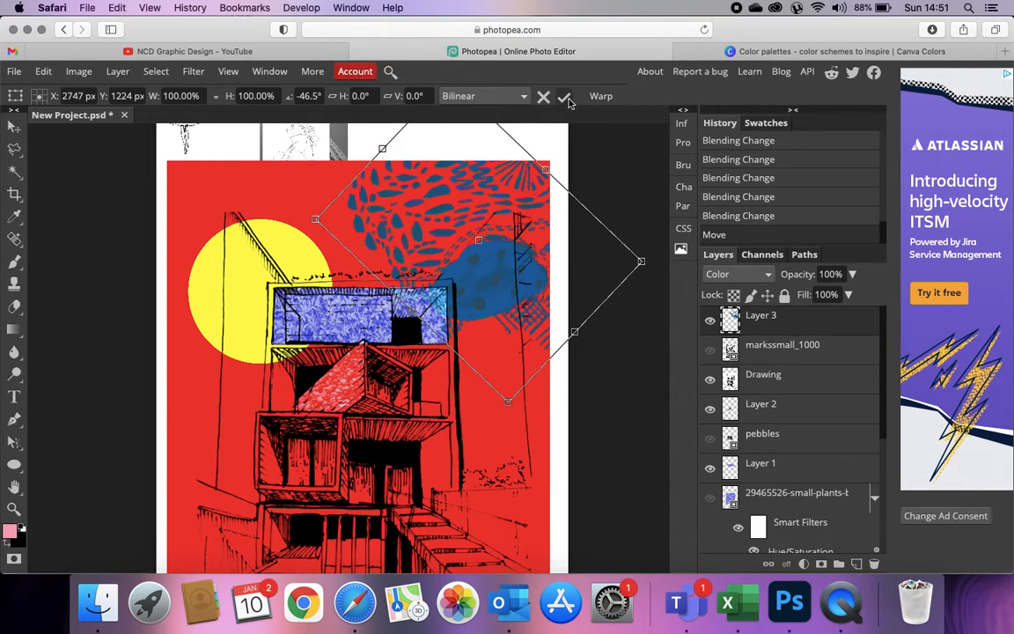
pyautogui.press('Return')
pyautogui.scroll(-5, 632, 350)
pyautogui.hscroll(-3, 631, 350)
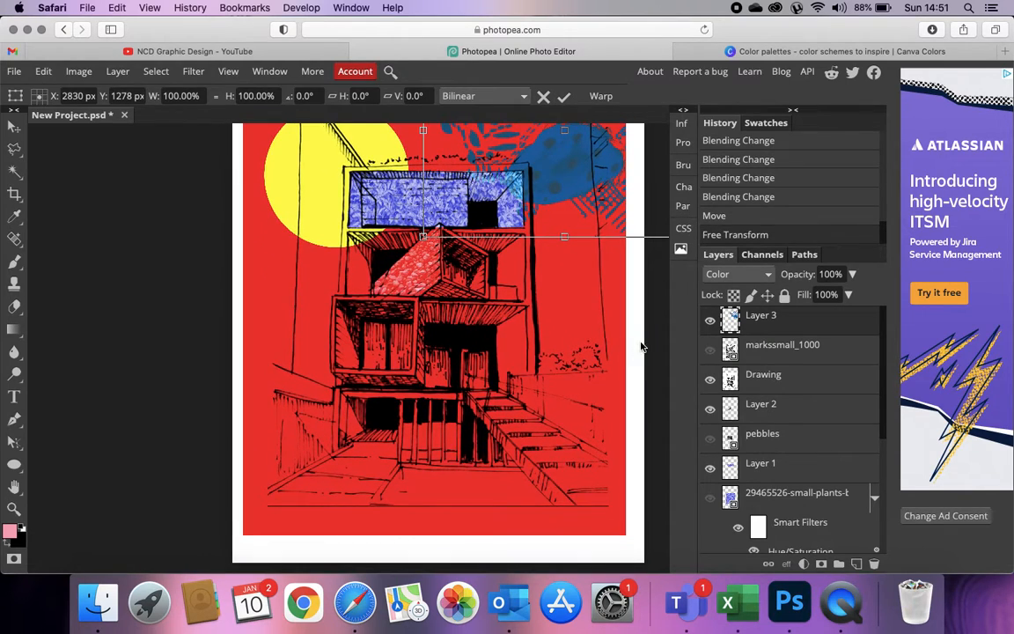
# Step: Commit the open transform and place Layer 3 directly below the markssmall_1000 layer, above Drawing
pyautogui.hscroll(2, 641, 346)
pyautogui.press('super+minus')
pyautogui.scroll(2, 641, 346)
pyautogui.press('super+plus')
pyautogui.hscroll(3, 641, 346)
pyautogui.hscroll(-2, 641, 346)
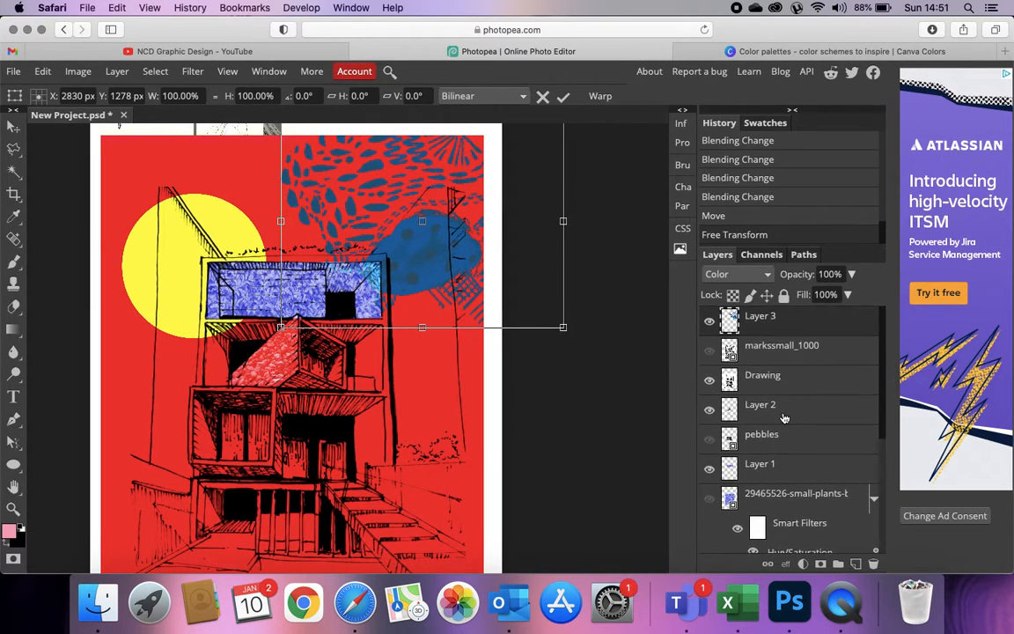
pyautogui.scroll(-2, 783, 373)
pyautogui.click(783, 371)
pyautogui.click(779, 401)
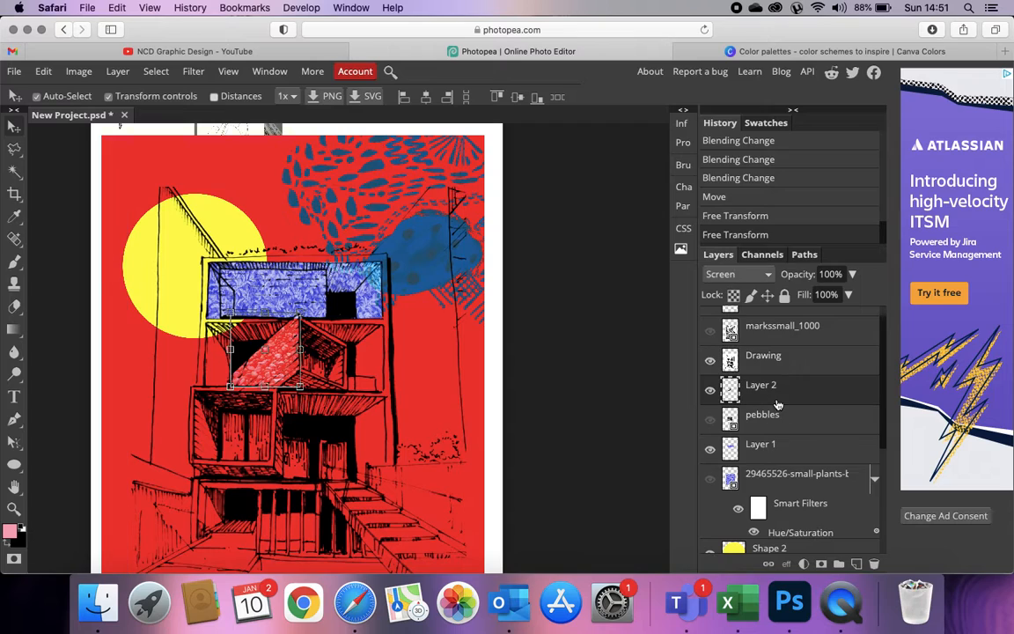
pyautogui.scroll(2, 779, 401)
pyautogui.click(781, 376)
pyautogui.moveTo(765, 330); pyautogui.dragTo(766, 361)
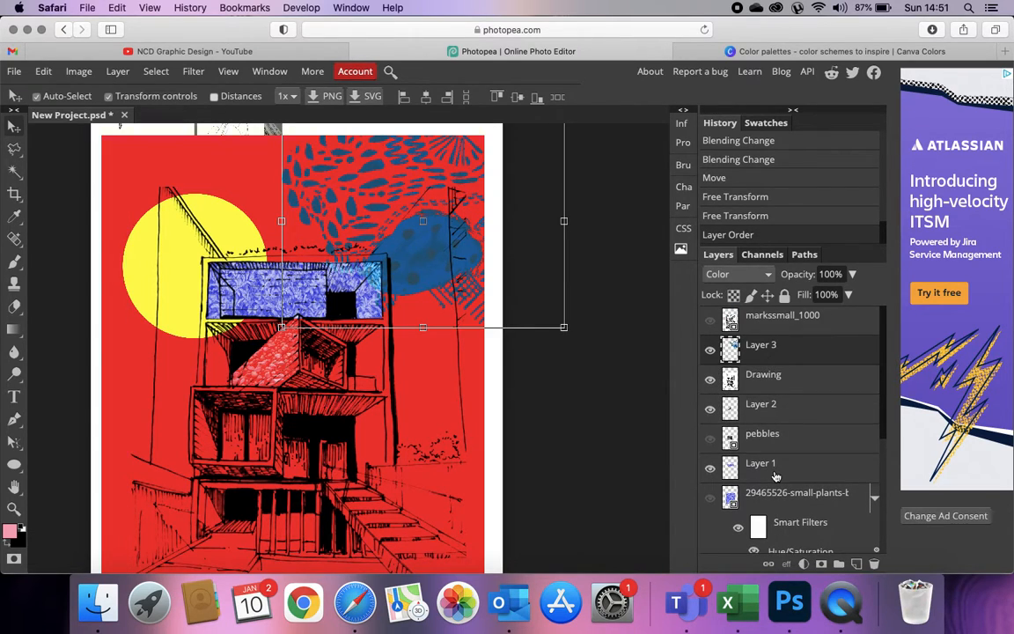
# Step: Group the layers from Layer 3 down to Shape 1 into one folder and hide that folder
pyautogui.scroll(-4, 776, 476)
pyautogui.scroll(-2, 784, 477)
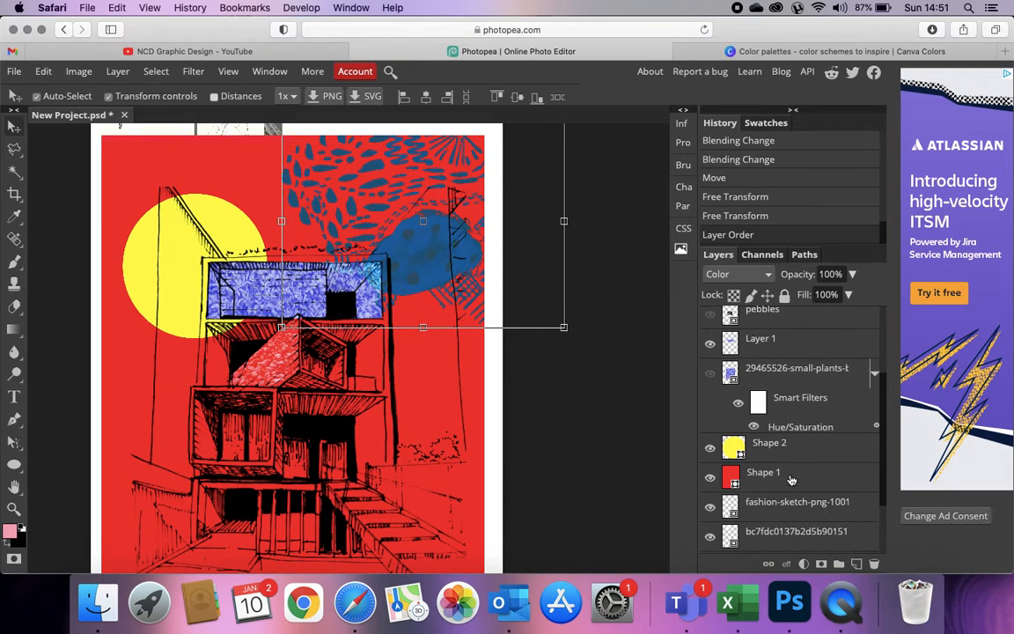
pyautogui.click(792, 480)
pyautogui.keyDown('super'); pyautogui.click(791, 480); pyautogui.keyUp('super')
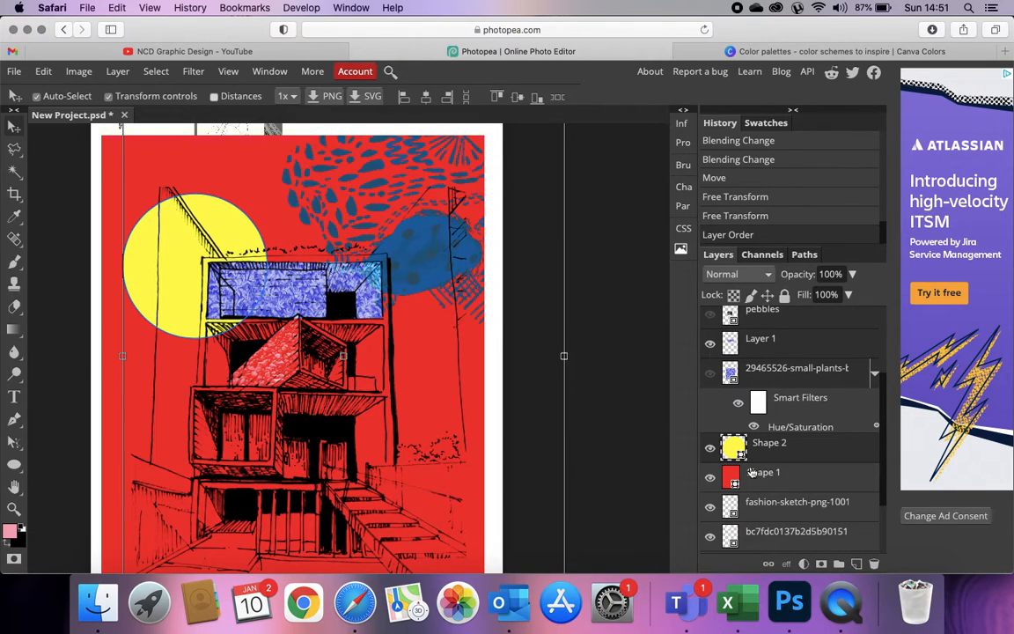
pyautogui.click(795, 491)
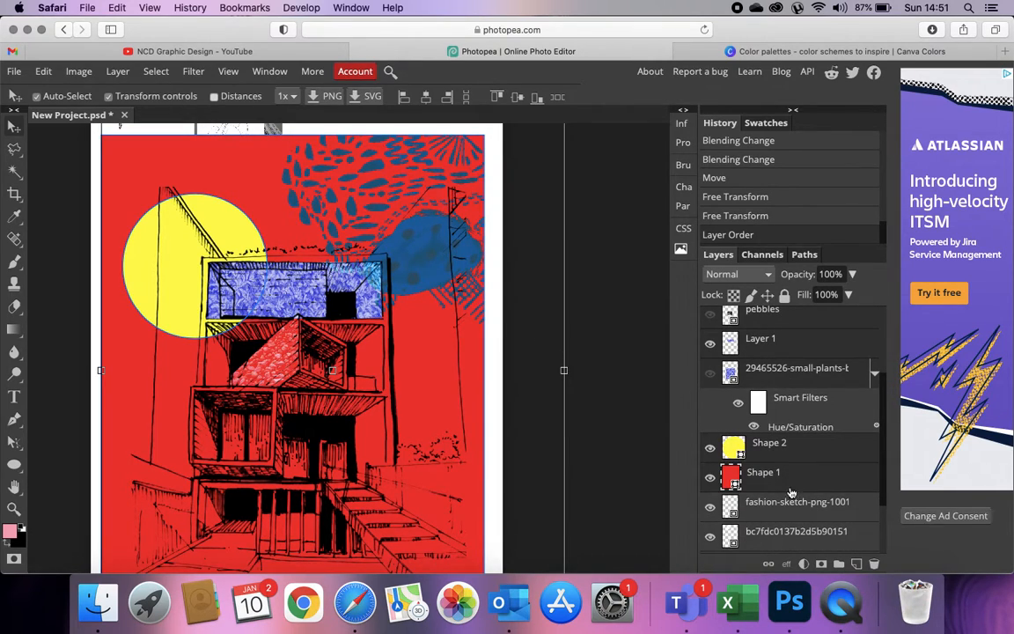
pyautogui.click(117, 70)
pyautogui.click(147, 408)
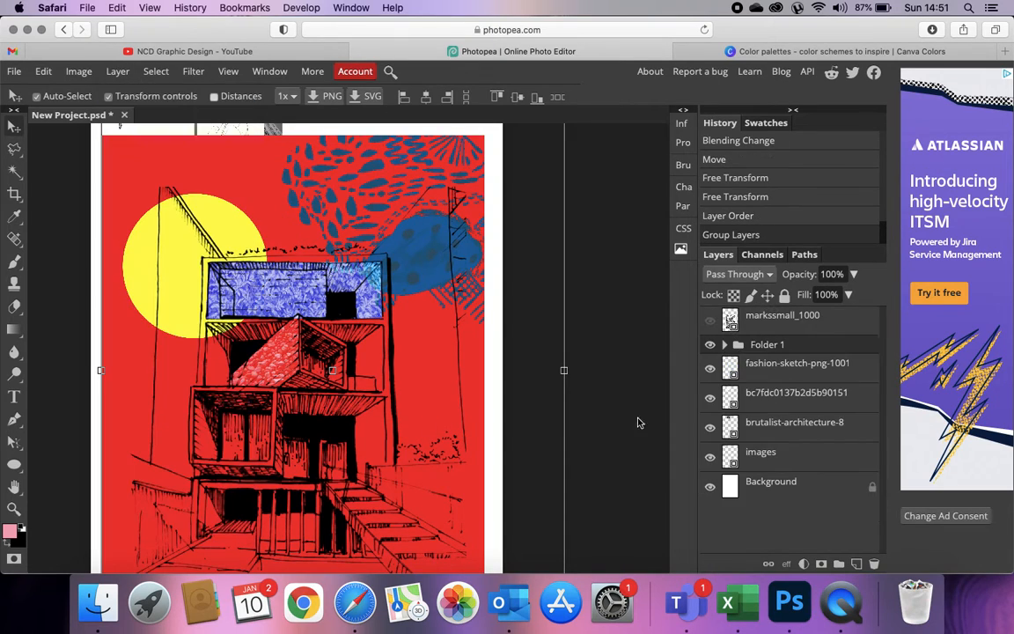
pyautogui.click(709, 344)
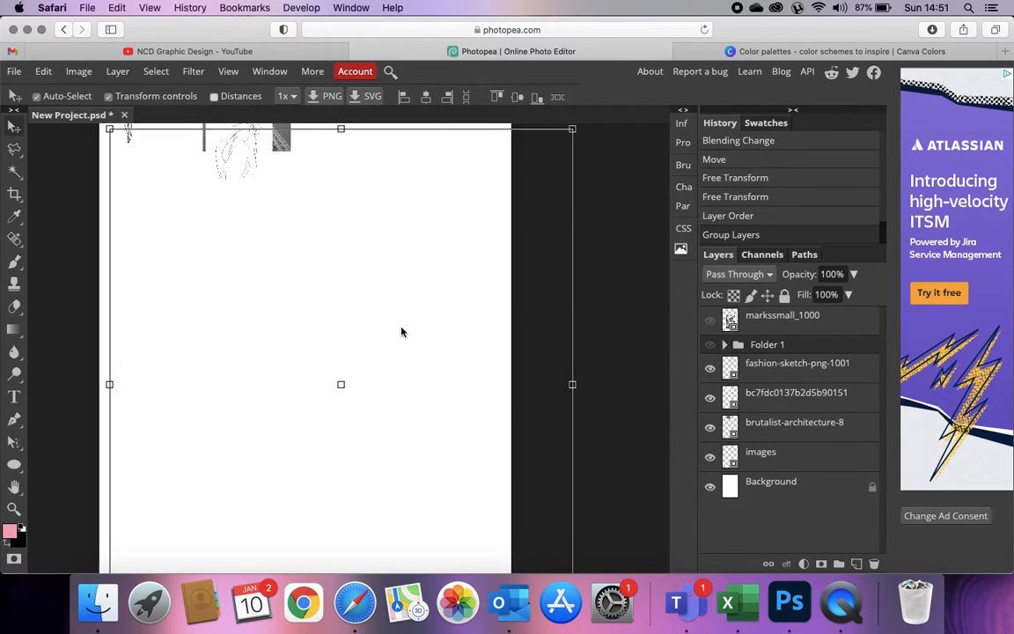
# Step: Move the woman line sketch onto the blank page area and scale it proportionally to about 415%
pyautogui.moveTo(225, 190); pyautogui.dragTo(220, 431)
pyautogui.moveTo(263, 356)
pyautogui.mouseDown()
pyautogui.moveTo(333, 281)
pyautogui.moveTo(483, 179)
pyautogui.moveTo(476, 173)
pyautogui.mouseUp()
pyautogui.moveTo(356, 340)
pyautogui.mouseDown()
pyautogui.moveTo(340, 380)
pyautogui.moveTo(357, 332)
pyautogui.moveTo(364, 349)
pyautogui.mouseUp()
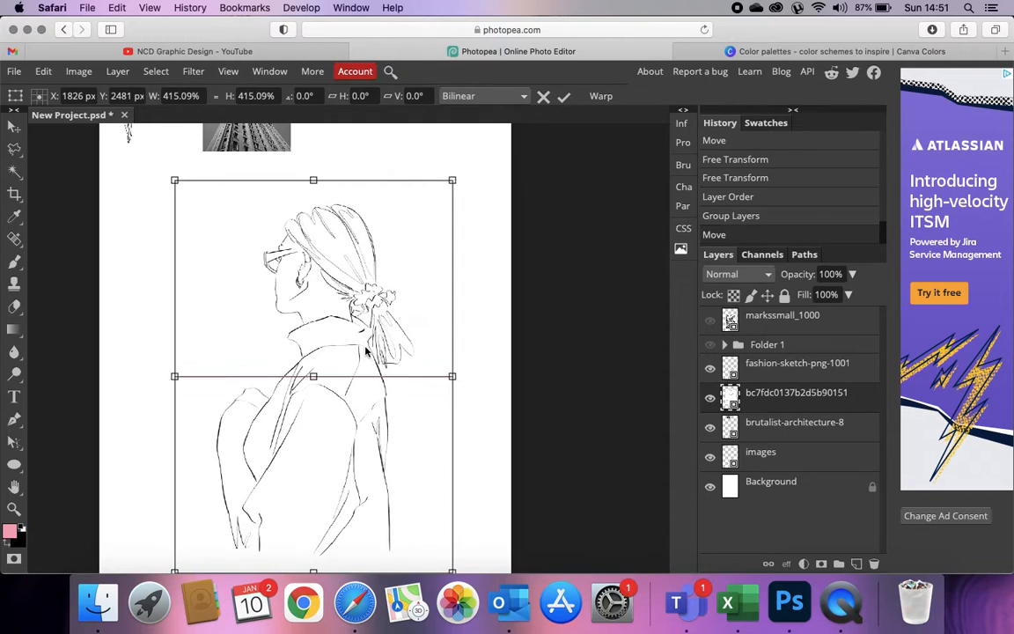
pyautogui.press('Return')
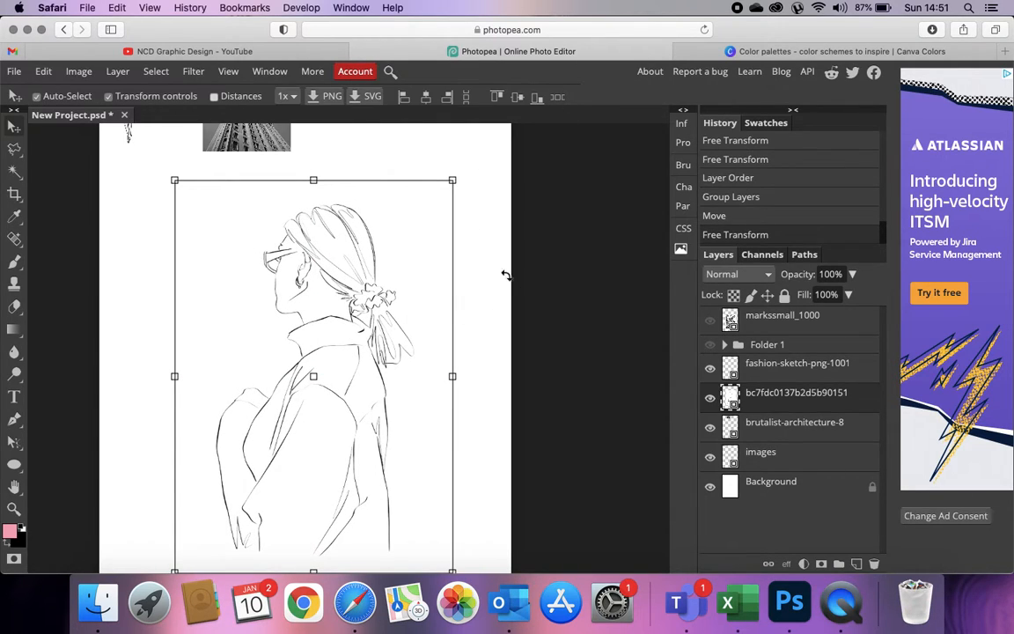
pyautogui.click(556, 289)
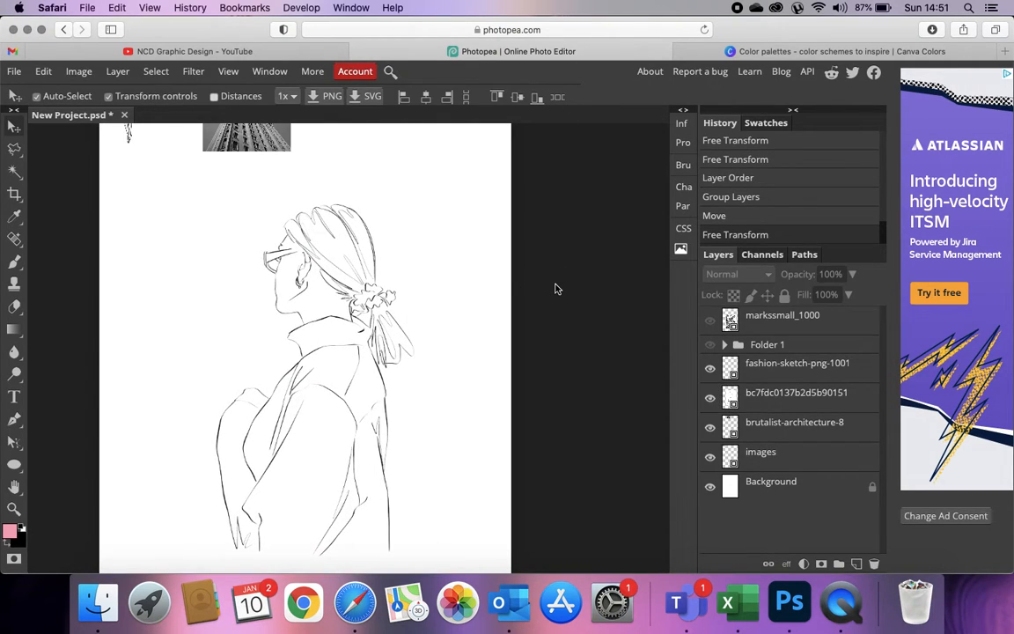
pyautogui.click(331, 291)
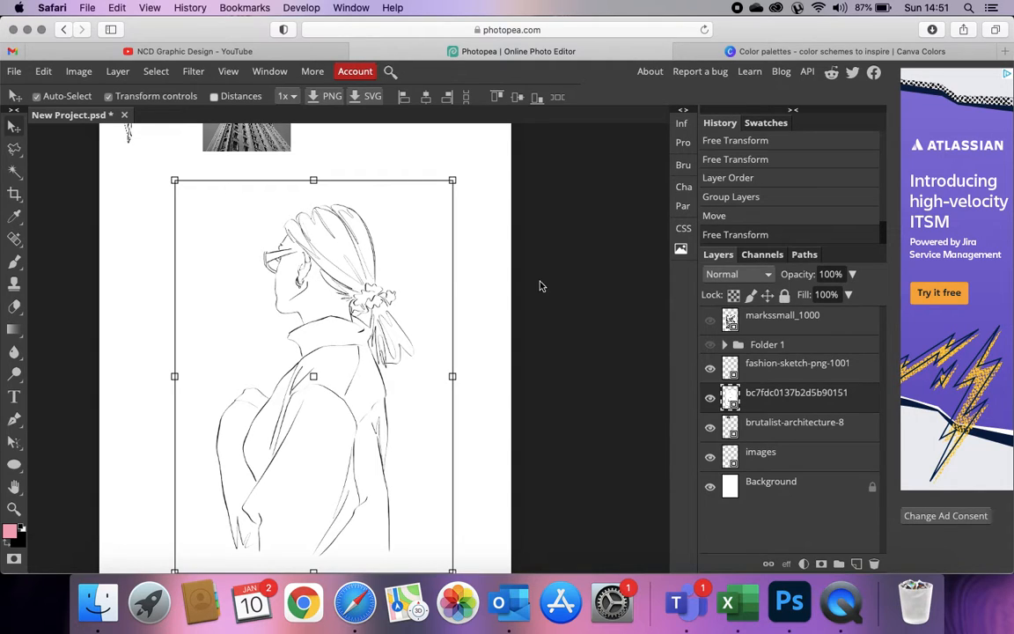
pyautogui.click(79, 70)
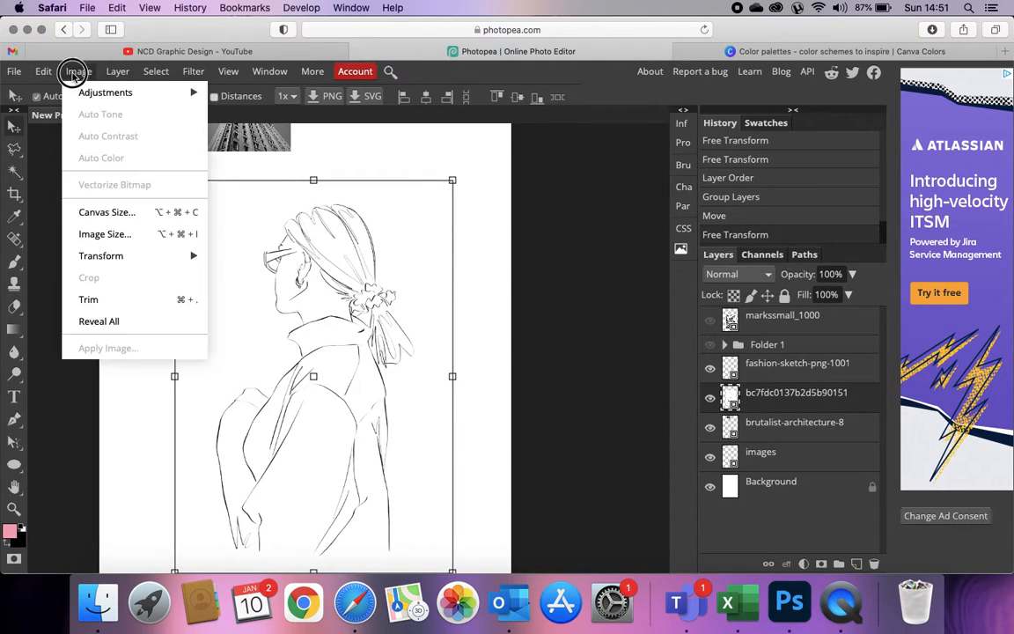
pyautogui.moveTo(93, 88)
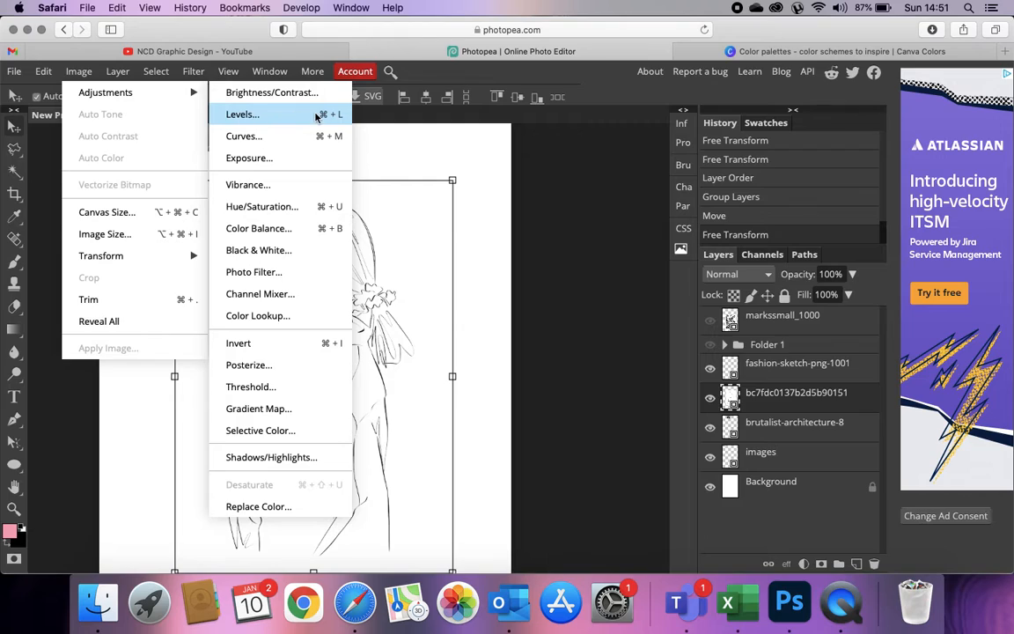
pyautogui.click(565, 207)
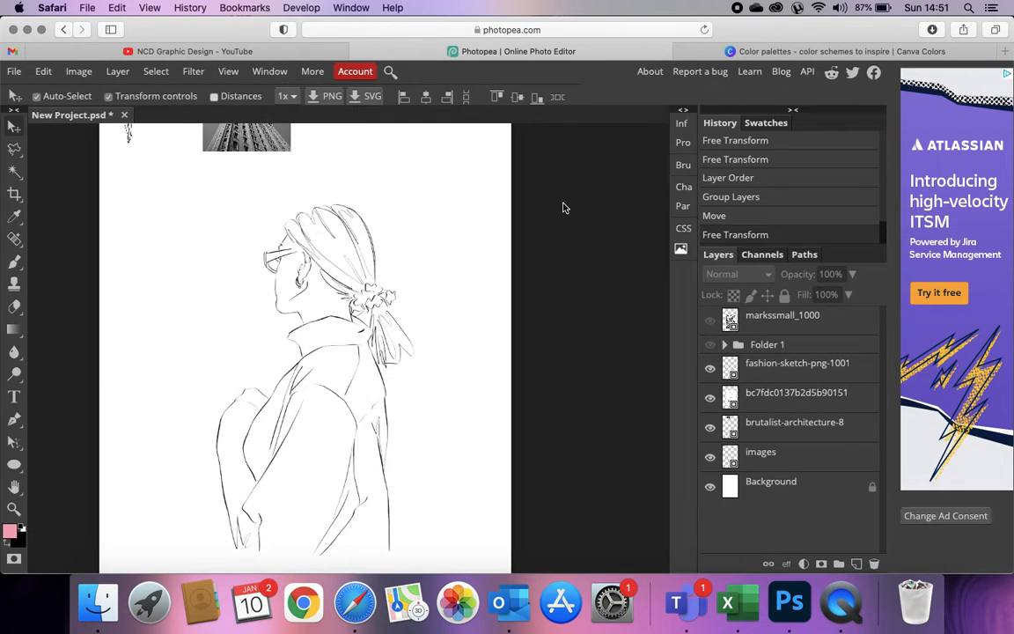
# Step: Draw a large yellow circle with the Ellipse shape tool and shift it to the left over the woman sketch
pyautogui.rightClick(8, 462)
pyautogui.click(55, 485)
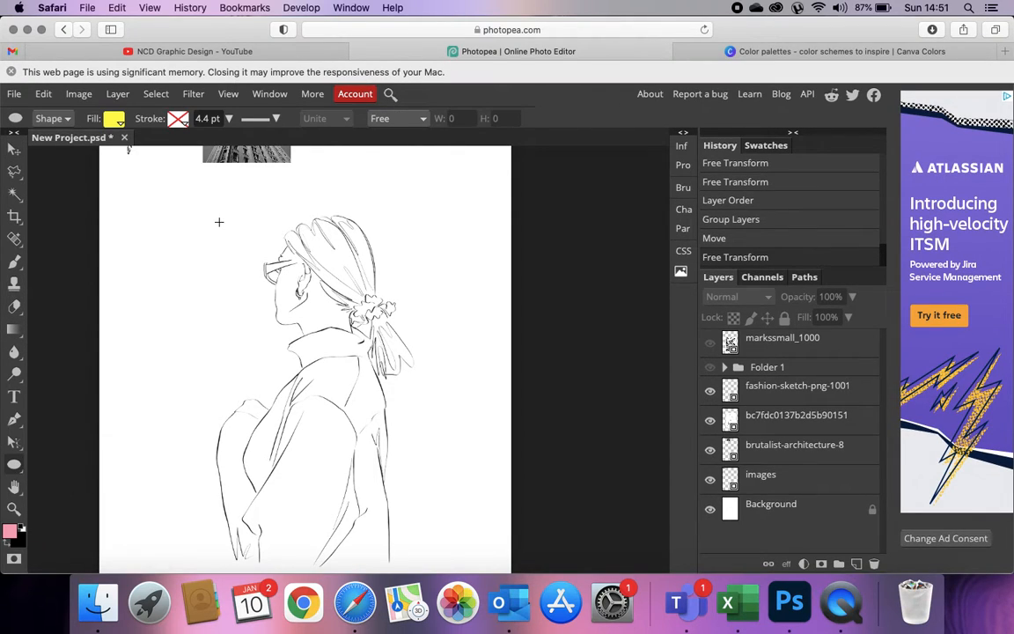
pyautogui.moveTo(218, 221); pyautogui.dragTo(448, 451)
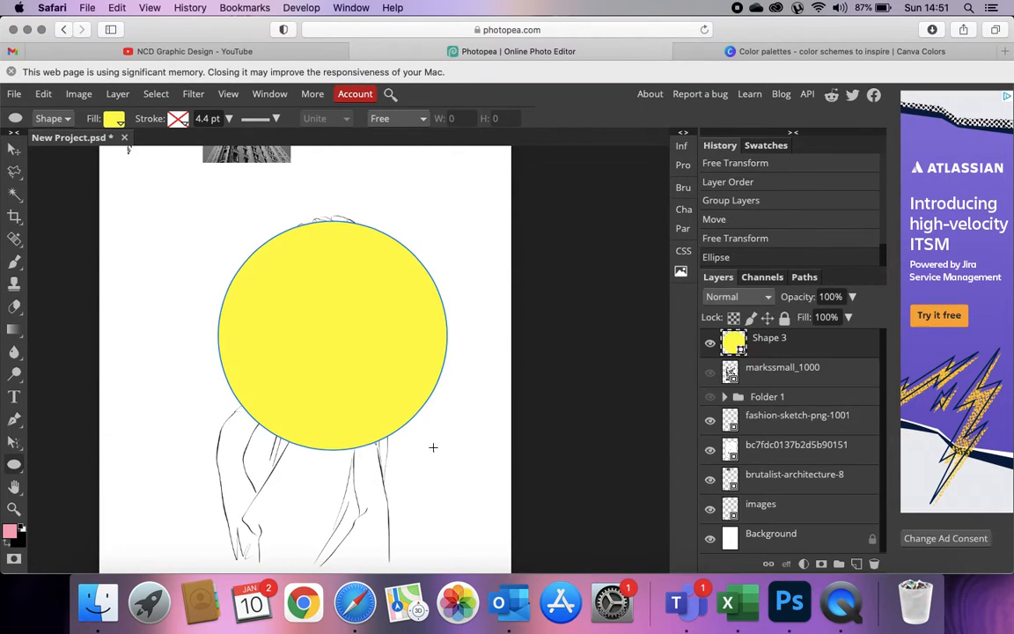
pyautogui.click(14, 148)
pyautogui.moveTo(297, 350); pyautogui.dragTo(282, 372)
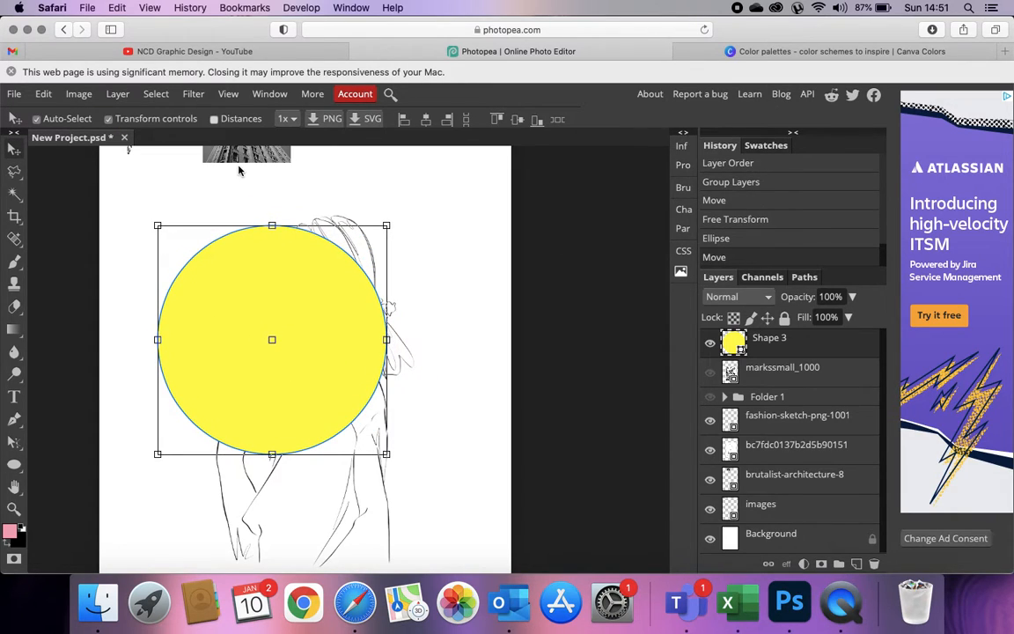
# Step: Change the circle's fill colour to cyan, hex 00ffff
pyautogui.click(14, 465)
pyautogui.click(116, 120)
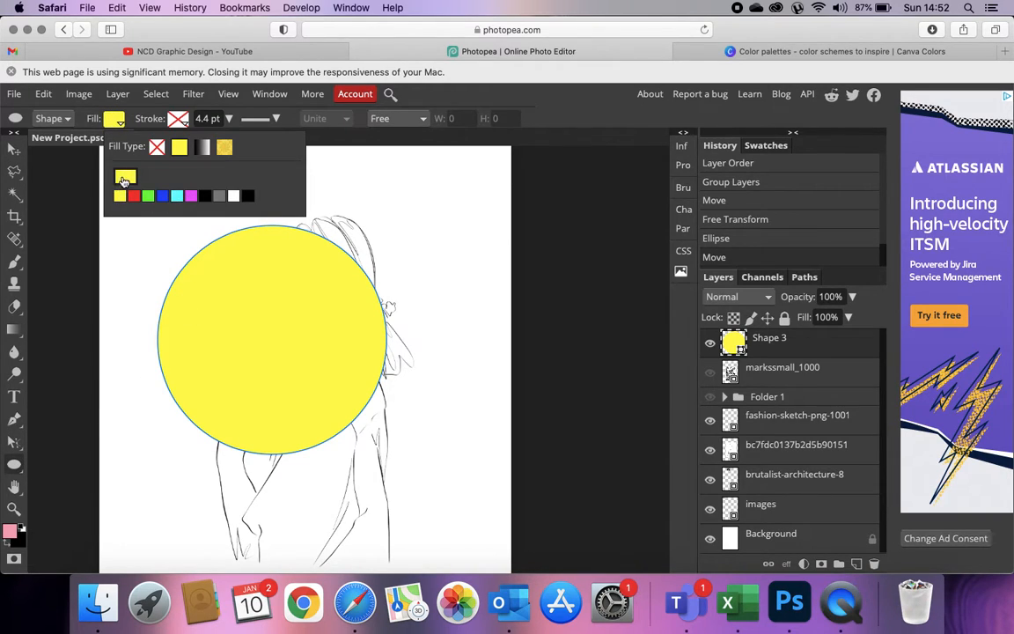
pyautogui.click(125, 179)
pyautogui.moveTo(238, 256); pyautogui.dragTo(268, 220)
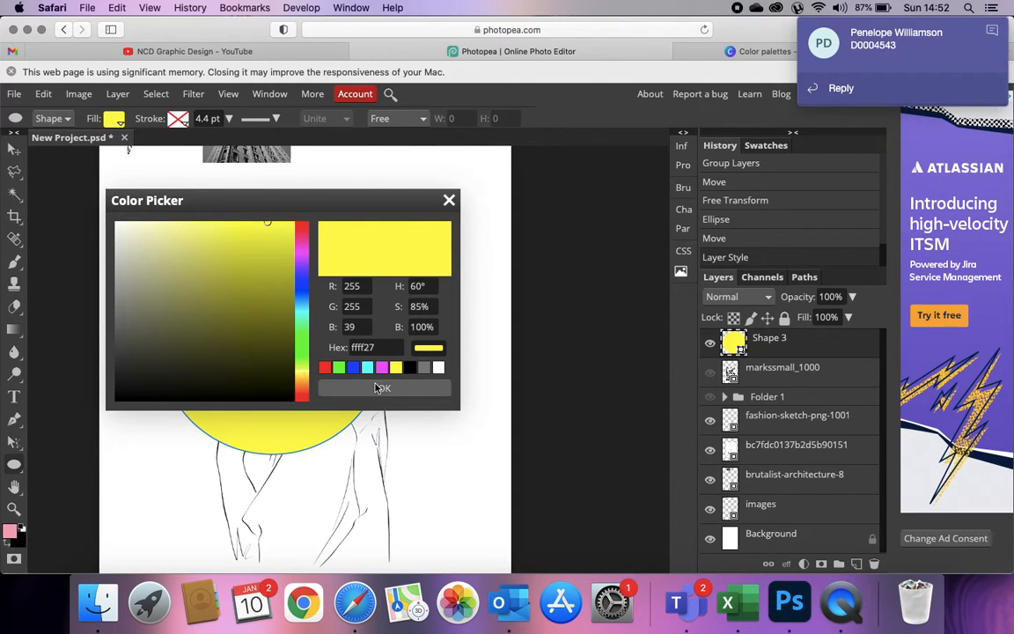
pyautogui.click(424, 368)
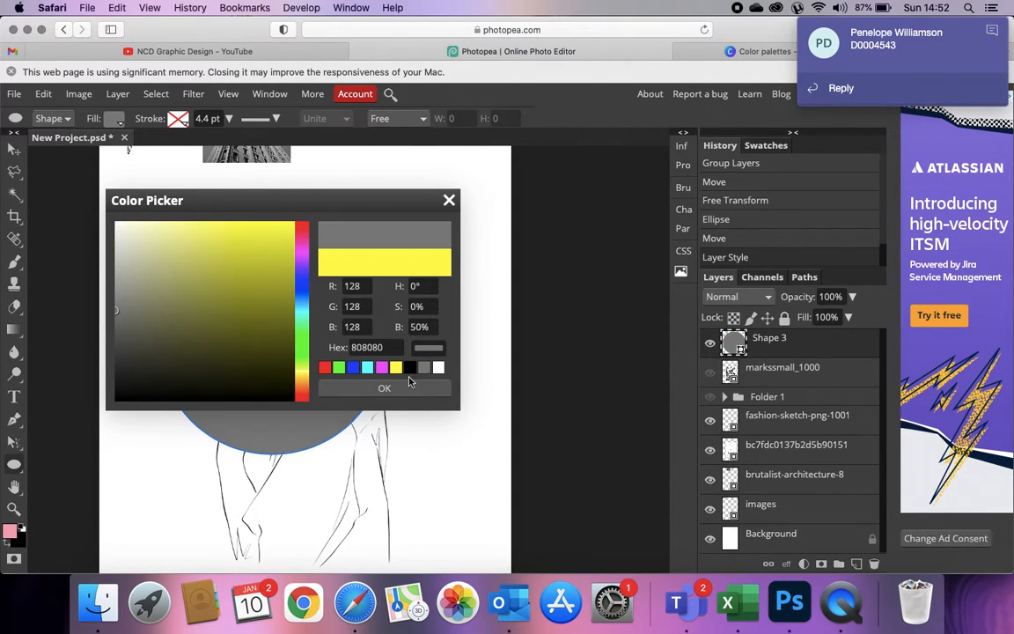
pyautogui.click(355, 368)
pyautogui.click(367, 368)
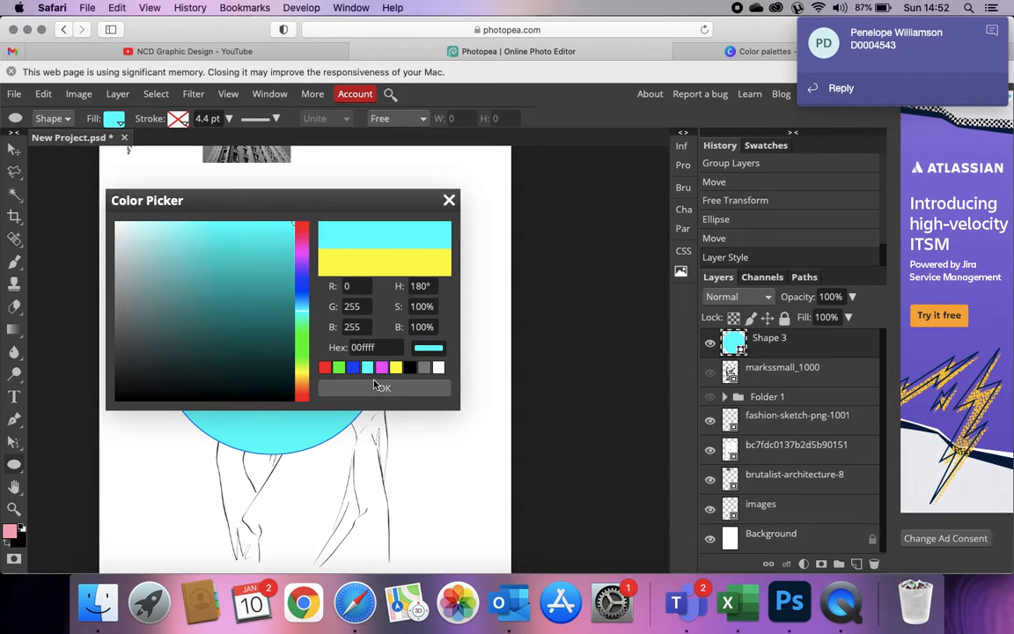
pyautogui.click(382, 388)
pyautogui.click(115, 123)
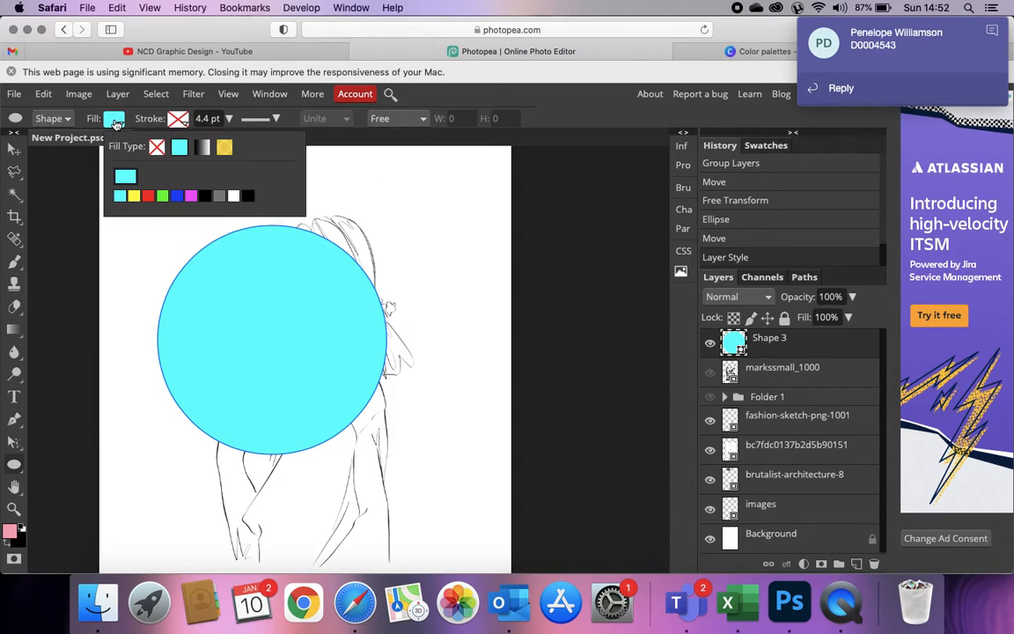
pyautogui.click(125, 178)
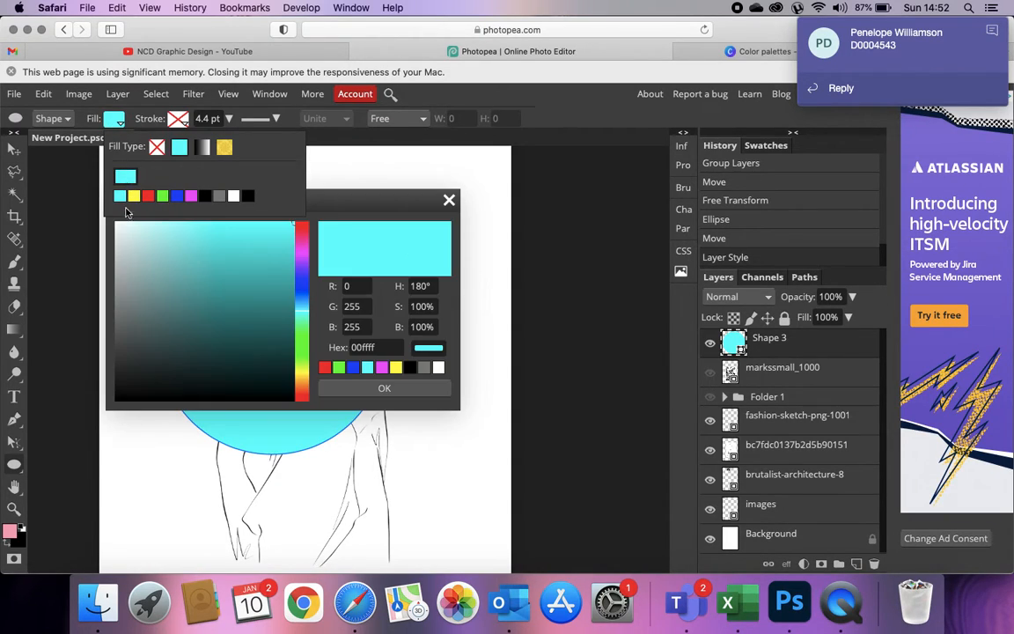
pyautogui.click(180, 227)
pyautogui.click(449, 200)
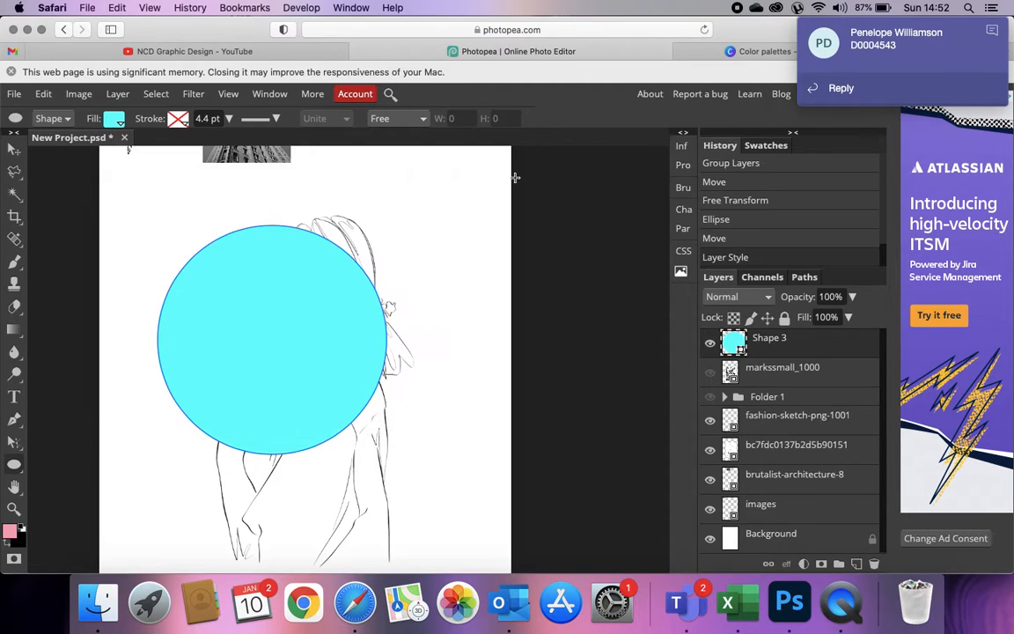
pyautogui.click(996, 32)
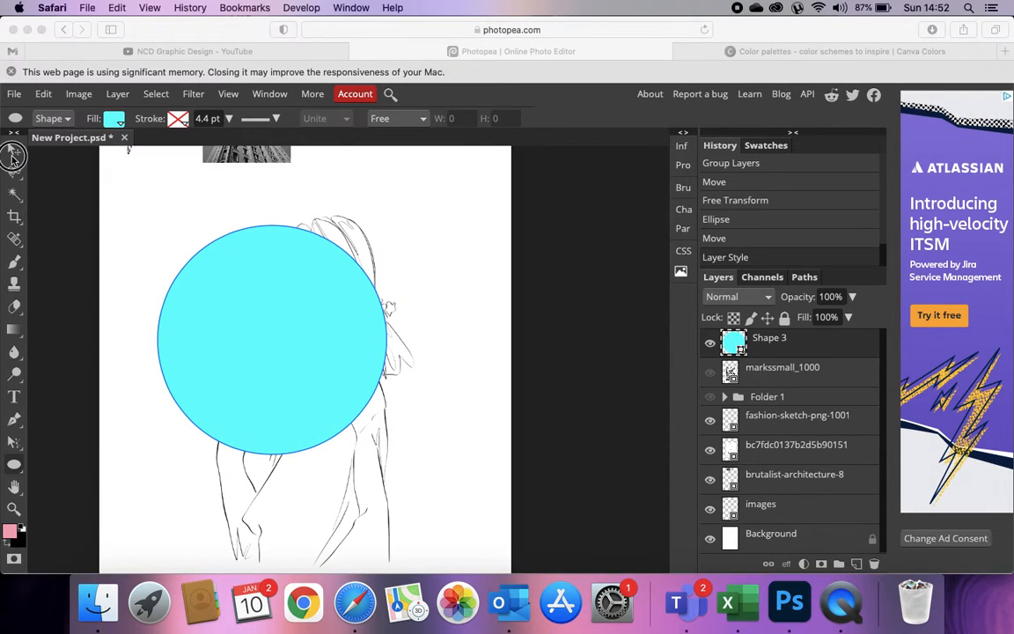
# Step: Reorder the layers so the woman sketch sits directly above the cyan circle, both between markssmall_1000 and the folder
pyautogui.click(708, 433)
pyautogui.moveTo(798, 349)
pyautogui.mouseDown()
pyautogui.moveTo(788, 361)
pyautogui.moveTo(791, 435)
pyautogui.mouseUp()
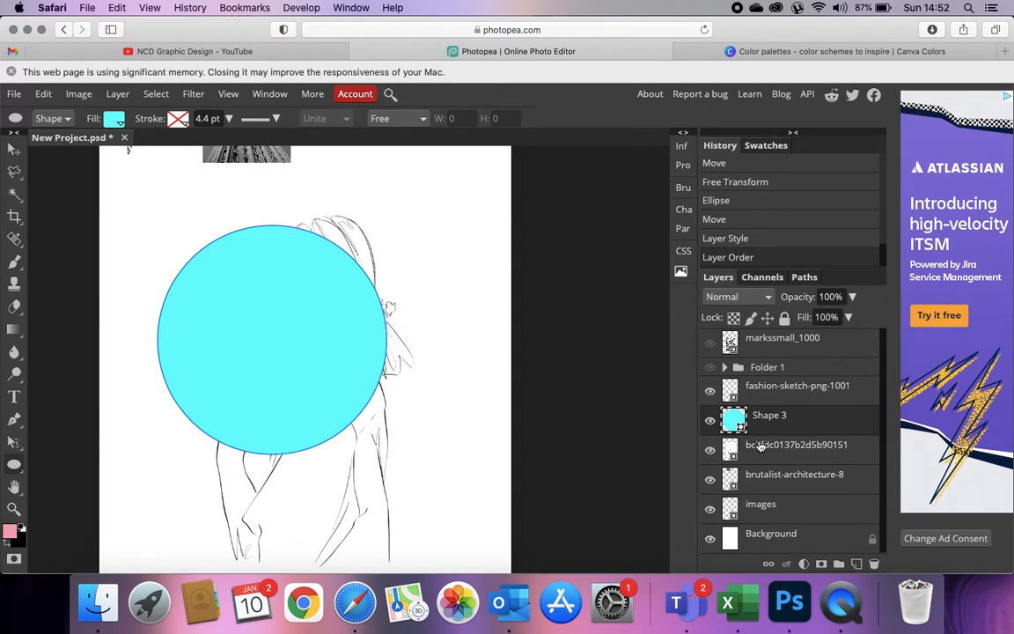
pyautogui.click(765, 456)
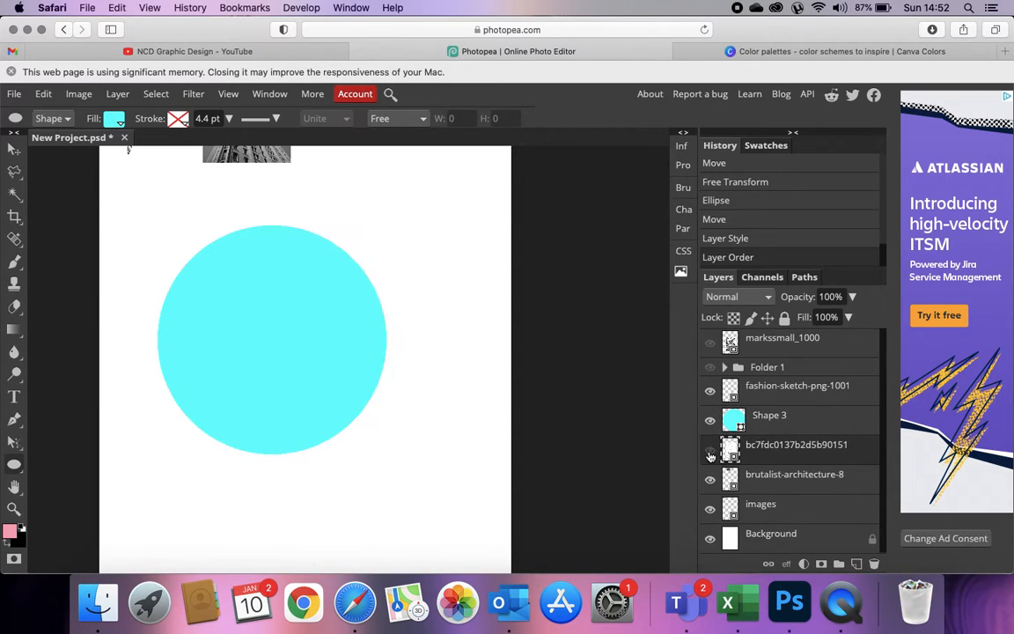
pyautogui.moveTo(722, 456)
pyautogui.mouseDown()
pyautogui.moveTo(773, 335)
pyautogui.moveTo(759, 356)
pyautogui.mouseUp()
pyautogui.moveTo(767, 441); pyautogui.dragTo(748, 364)
pyautogui.click(751, 370)
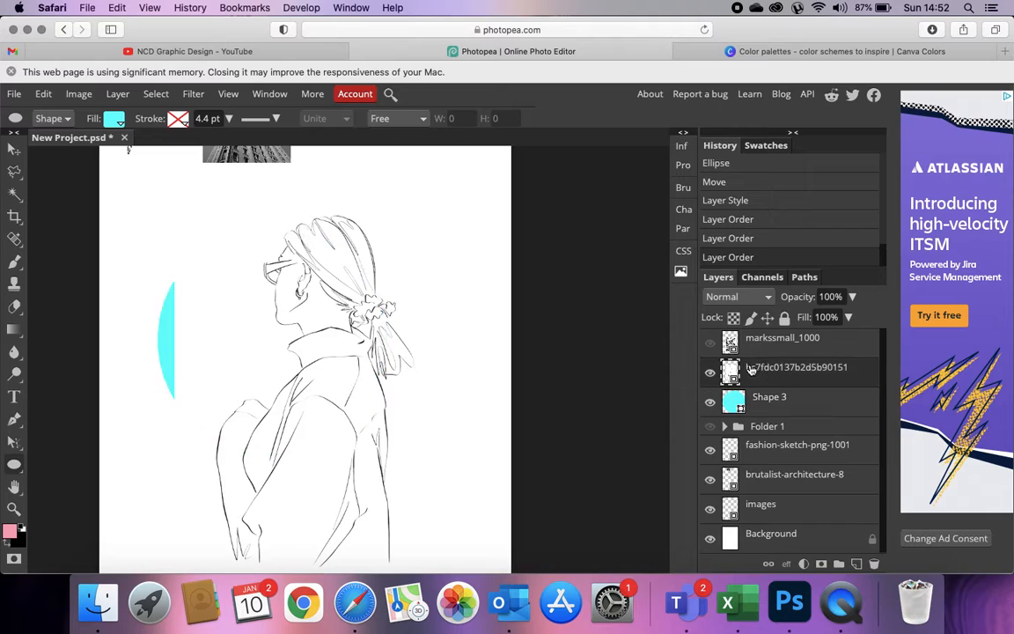
# Step: Set the woman sketch layer's blend mode to Multiply and deselect the layer
pyautogui.click(738, 296)
pyautogui.click(729, 346)
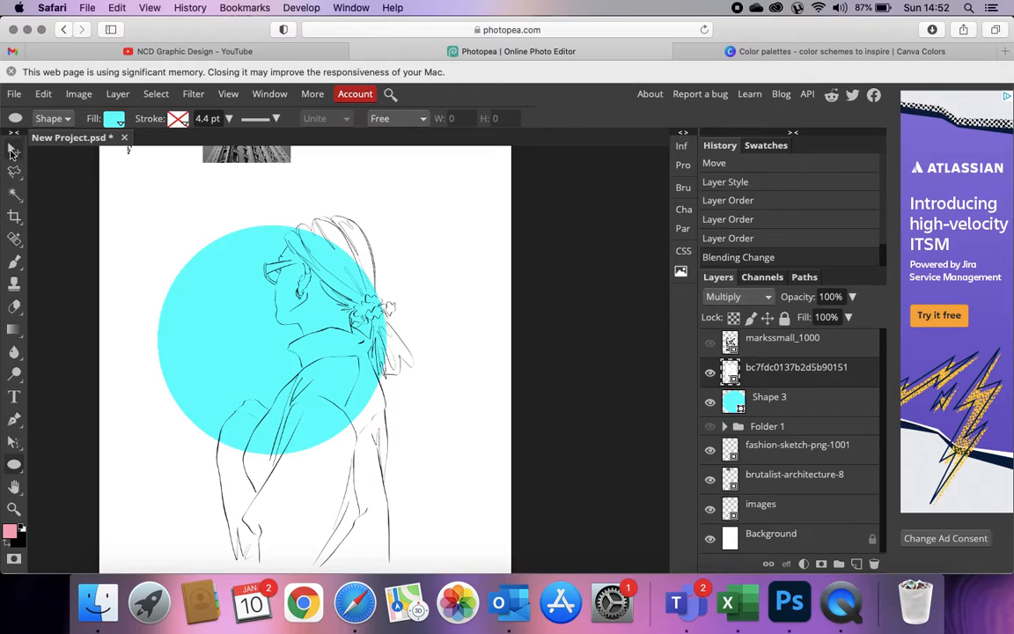
pyautogui.press('v')
pyautogui.click(544, 341)
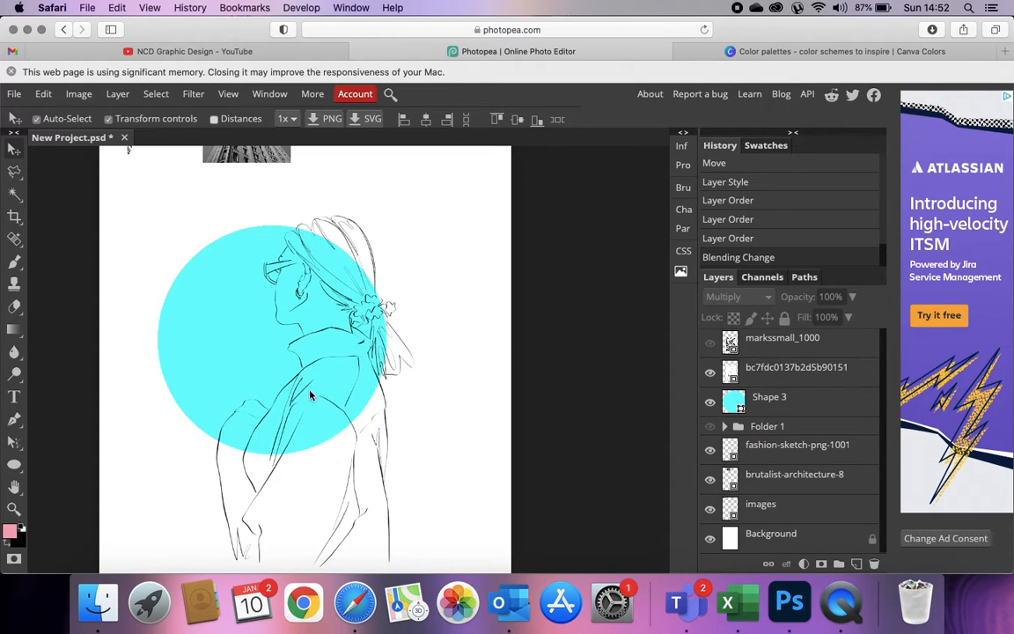
# Step: Move the small fabric picture down and enlarge it behind the circle to about 867% width and 1131% height
pyautogui.scroll(4, 203, 299)
pyautogui.moveTo(123, 224); pyautogui.dragTo(130, 273)
pyautogui.click(434, 295)
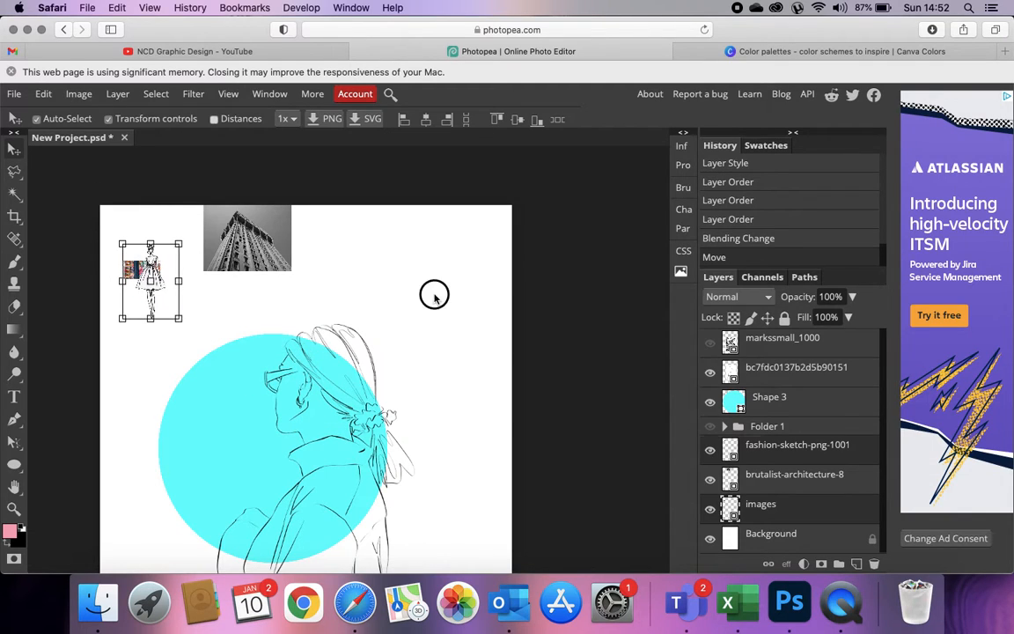
pyautogui.click(130, 273)
pyautogui.moveTo(163, 283); pyautogui.dragTo(449, 469)
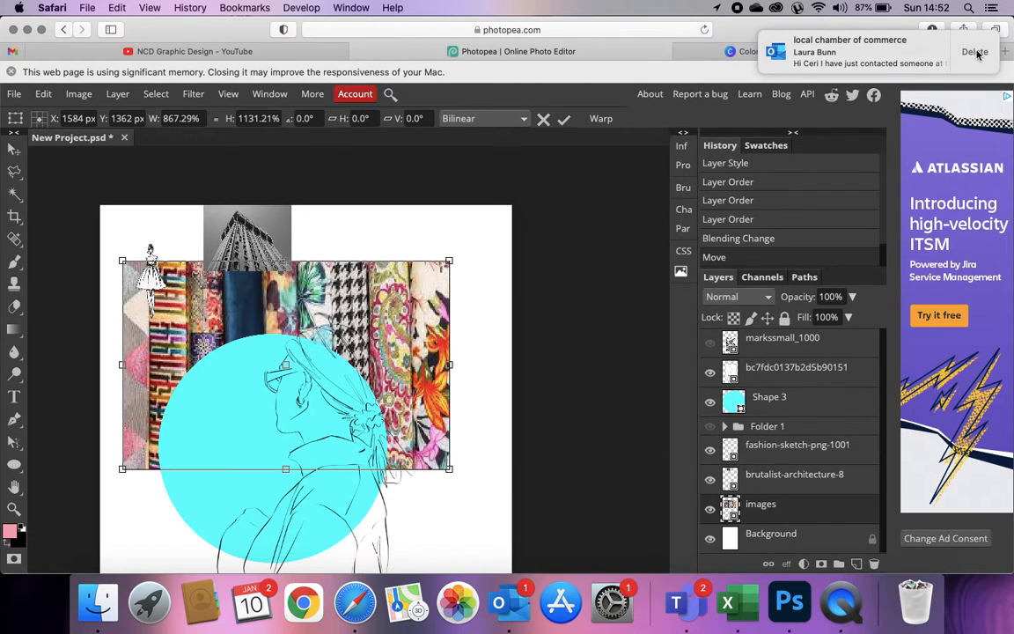
pyautogui.click(978, 53)
pyautogui.click(405, 292)
pyautogui.press('Return')
# Step: Move the woman sketch left to X 1574 px, Y 2517 px, centring it over the cyan circle
pyautogui.moveTo(421, 304)
pyautogui.mouseDown()
pyautogui.moveTo(449, 263)
pyautogui.moveTo(403, 283)
pyautogui.mouseUp()
pyautogui.click(433, 297)
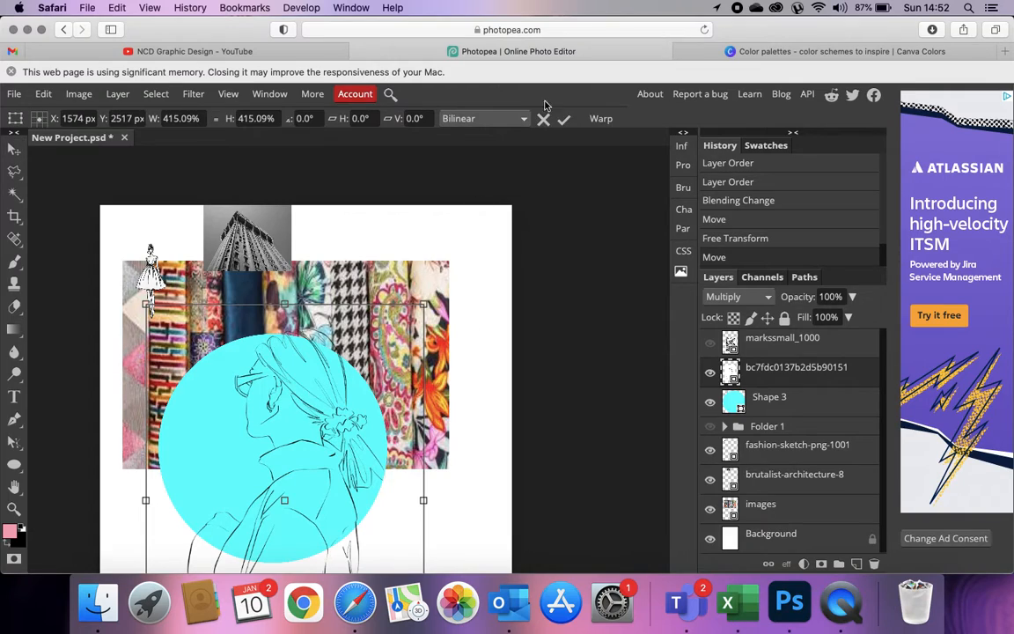
pyautogui.click(564, 118)
pyautogui.click(426, 280)
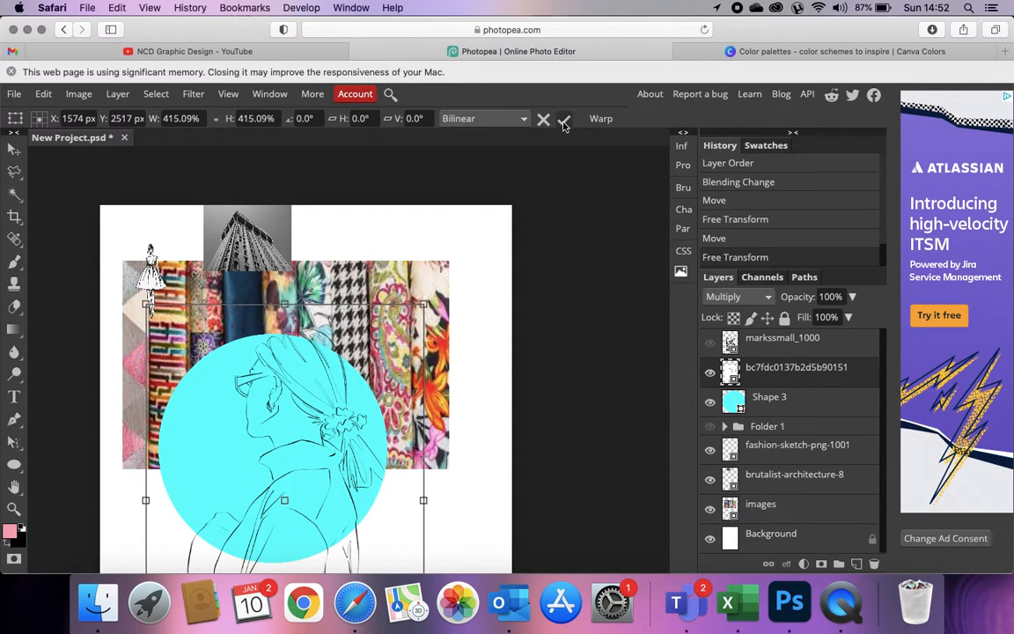
# Step: Apply the woman sketch's pending transform and fully lock its layer
pyautogui.click(444, 280)
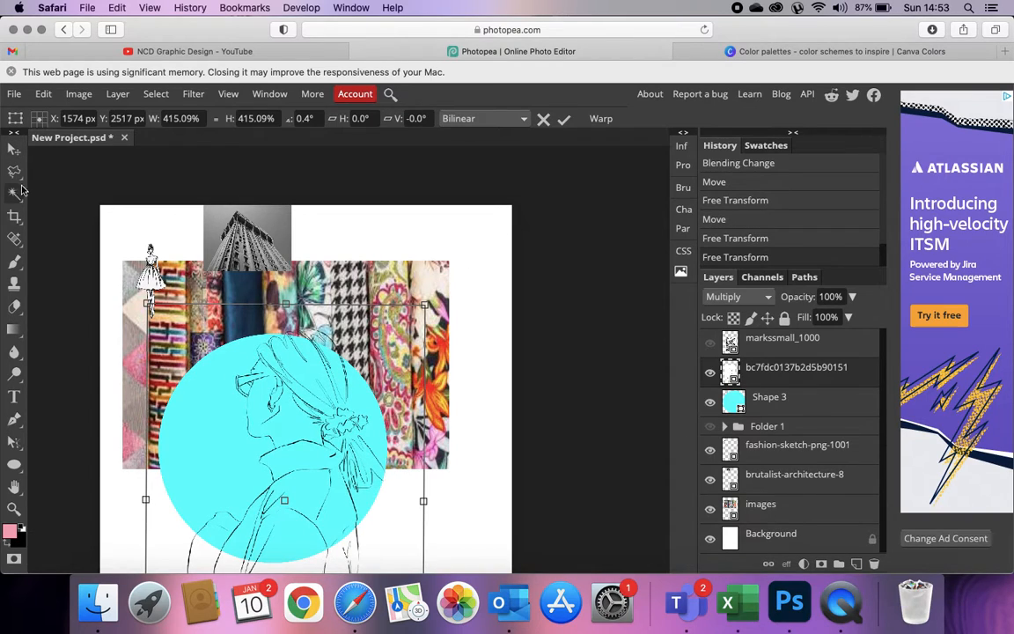
pyautogui.click(453, 278)
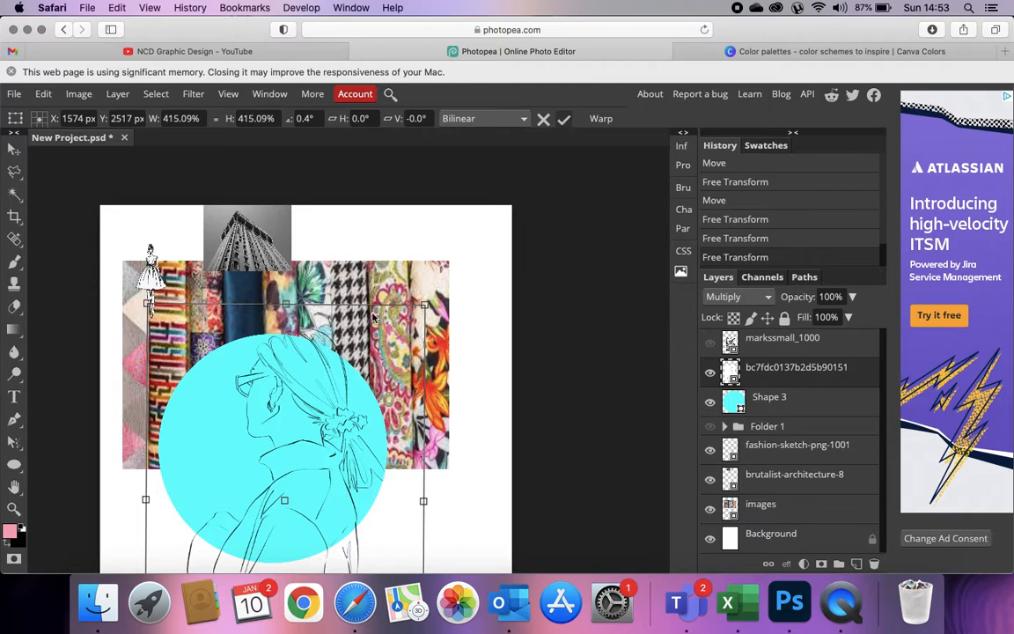
pyautogui.press('Return')
pyautogui.scroll(-3, 489, 421)
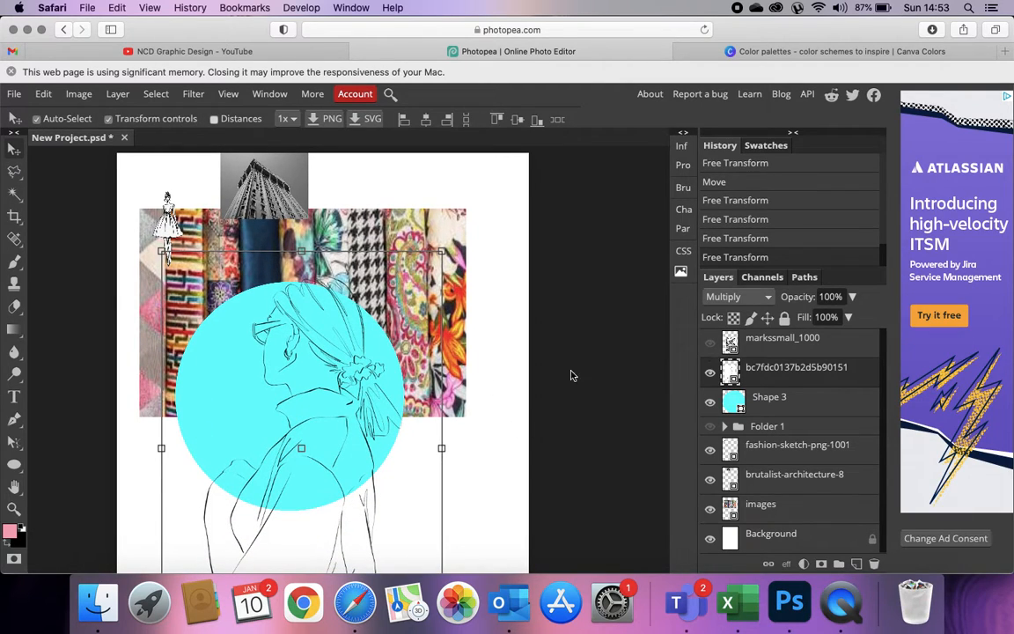
pyautogui.scroll(-3, 212, 310)
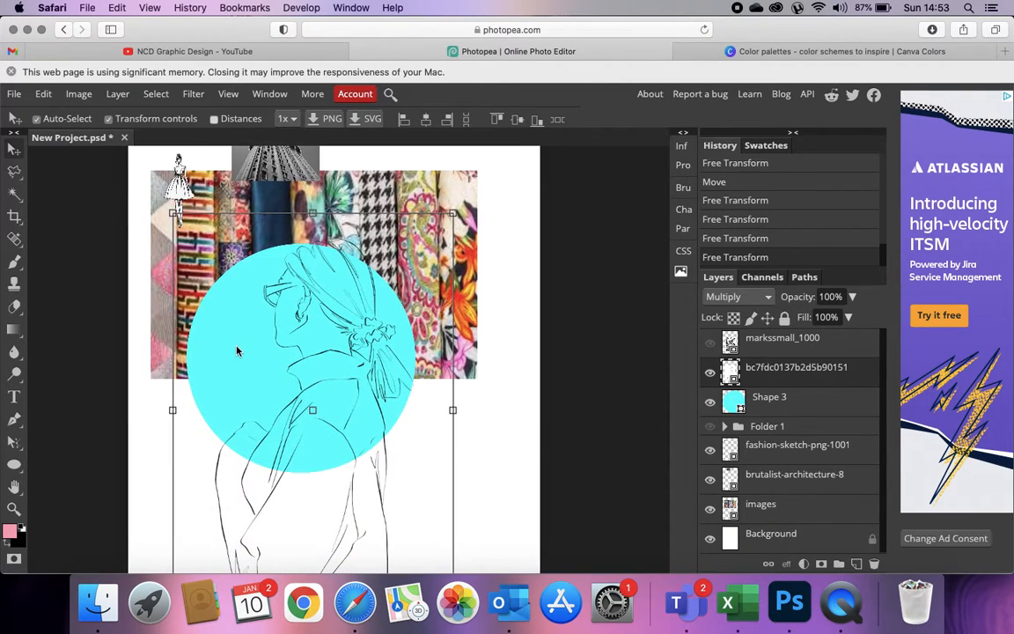
pyautogui.click(786, 318)
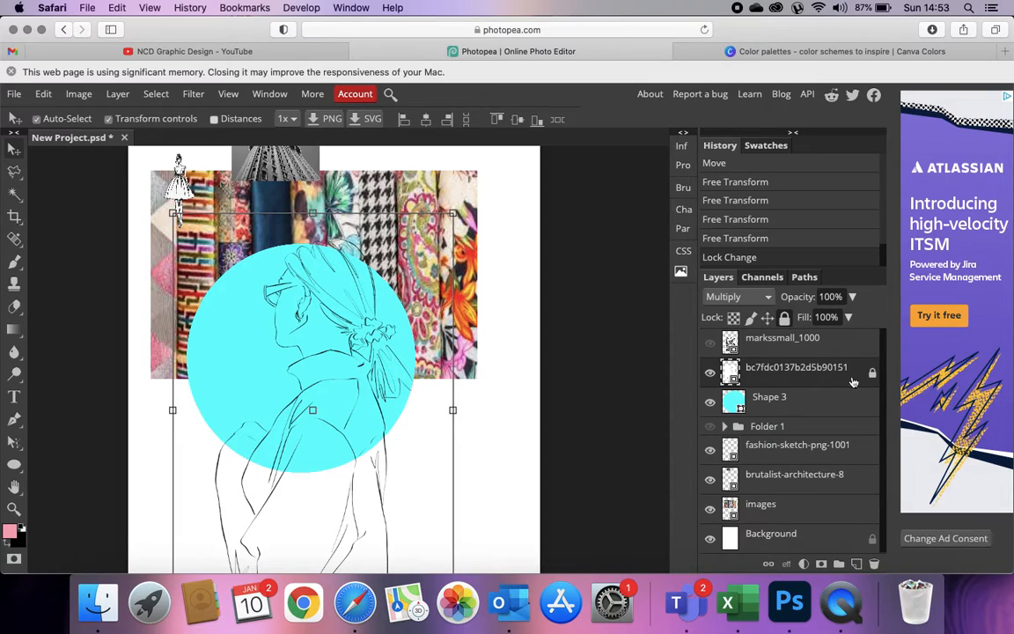
# Step: Reorder the fabric image layer directly above the cyan circle and move the image down over the woman's lower body
pyautogui.click(463, 187)
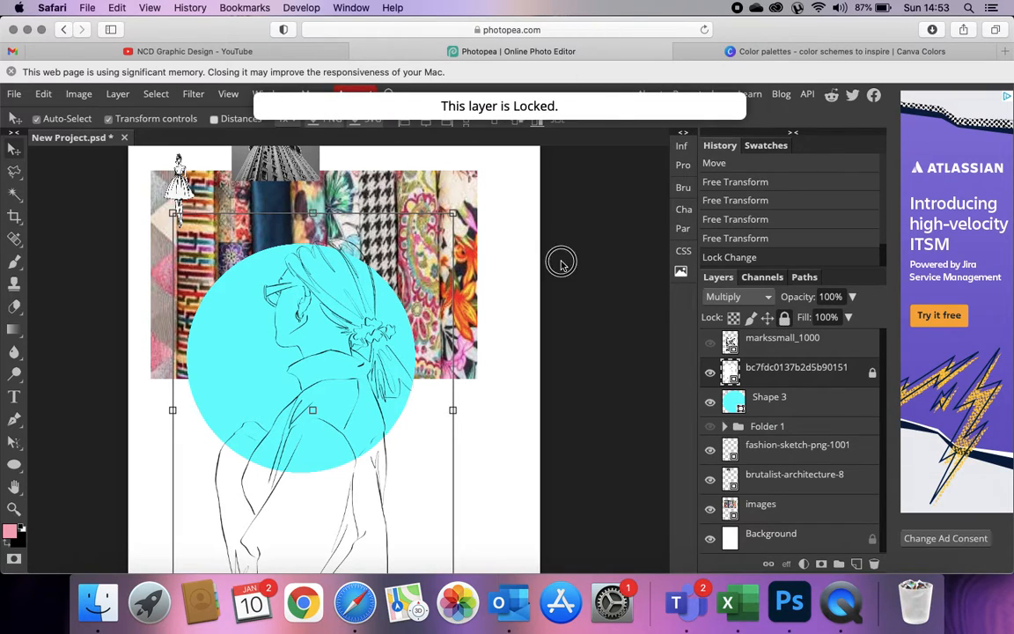
pyautogui.click(456, 192)
pyautogui.moveTo(457, 192); pyautogui.dragTo(525, 190)
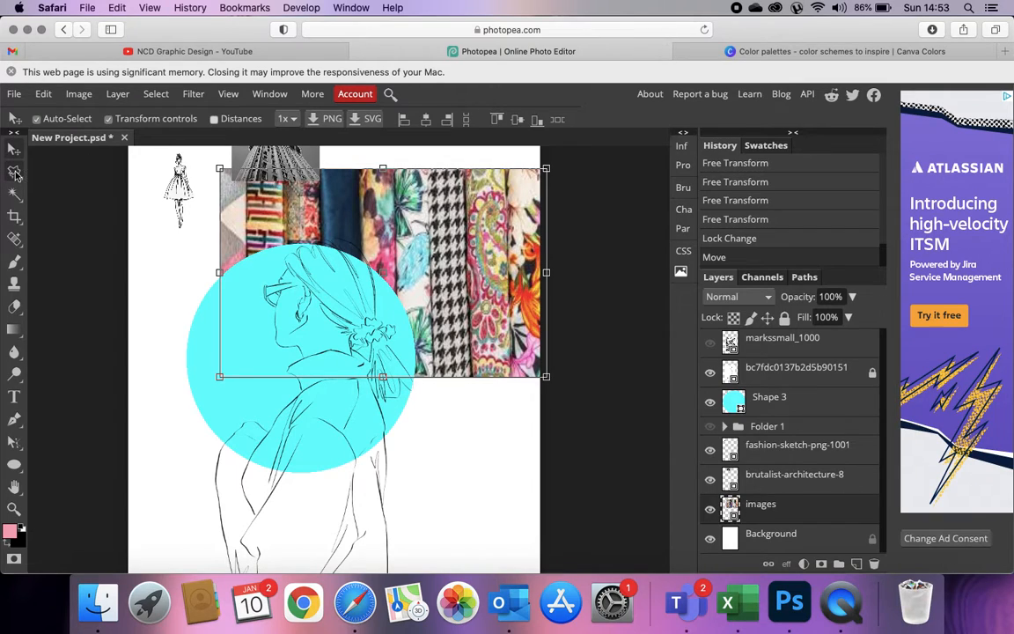
pyautogui.click(14, 172)
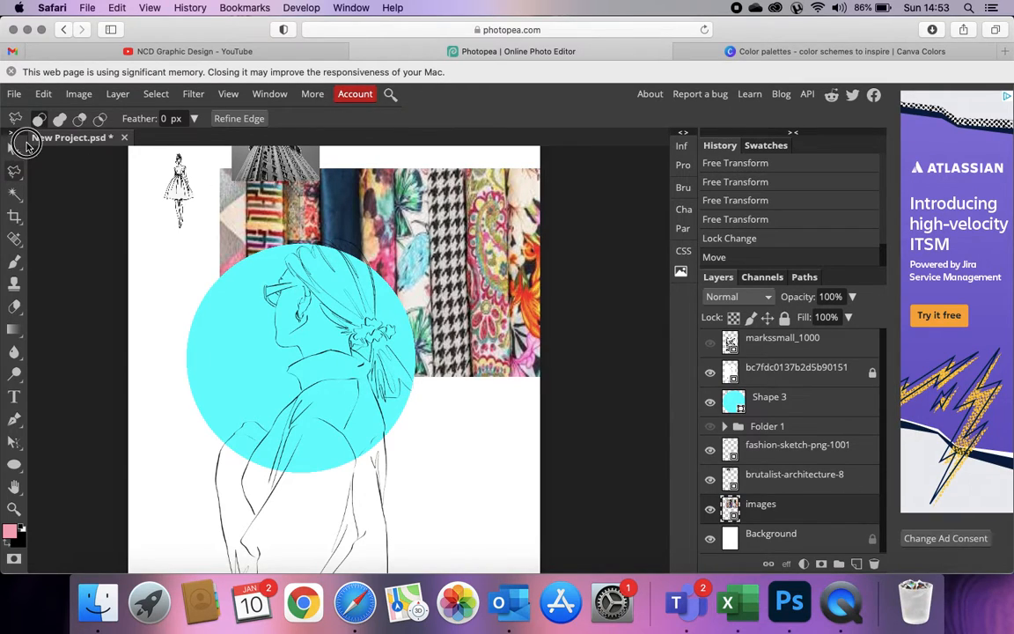
pyautogui.click(14, 148)
pyautogui.moveTo(775, 503); pyautogui.dragTo(696, 378)
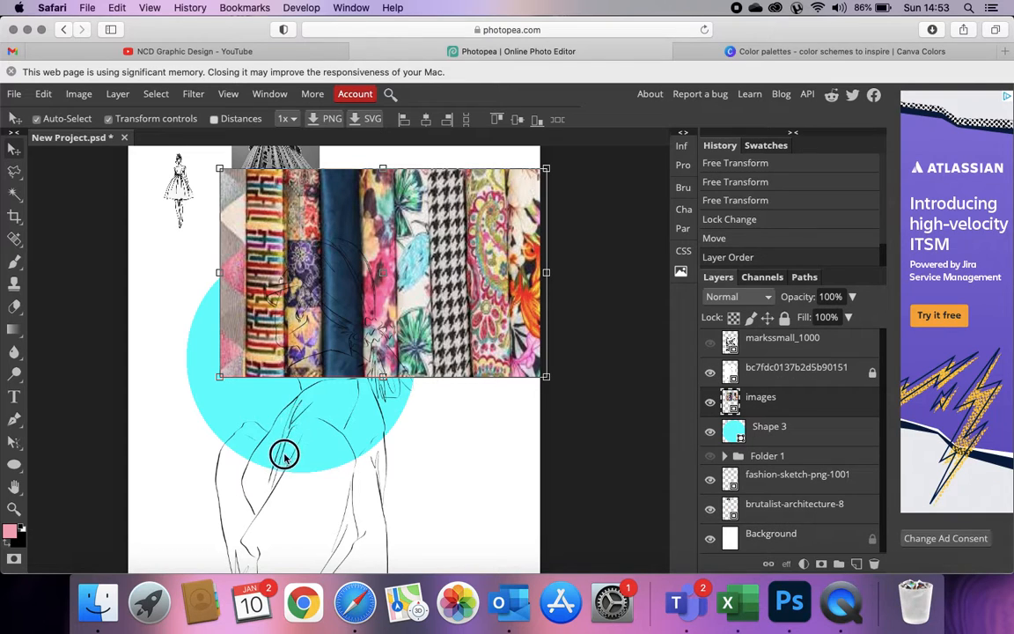
pyautogui.moveTo(491, 313)
pyautogui.mouseDown()
pyautogui.moveTo(306, 520)
pyautogui.moveTo(355, 532)
pyautogui.mouseUp()
pyautogui.moveTo(435, 379); pyautogui.dragTo(432, 384)
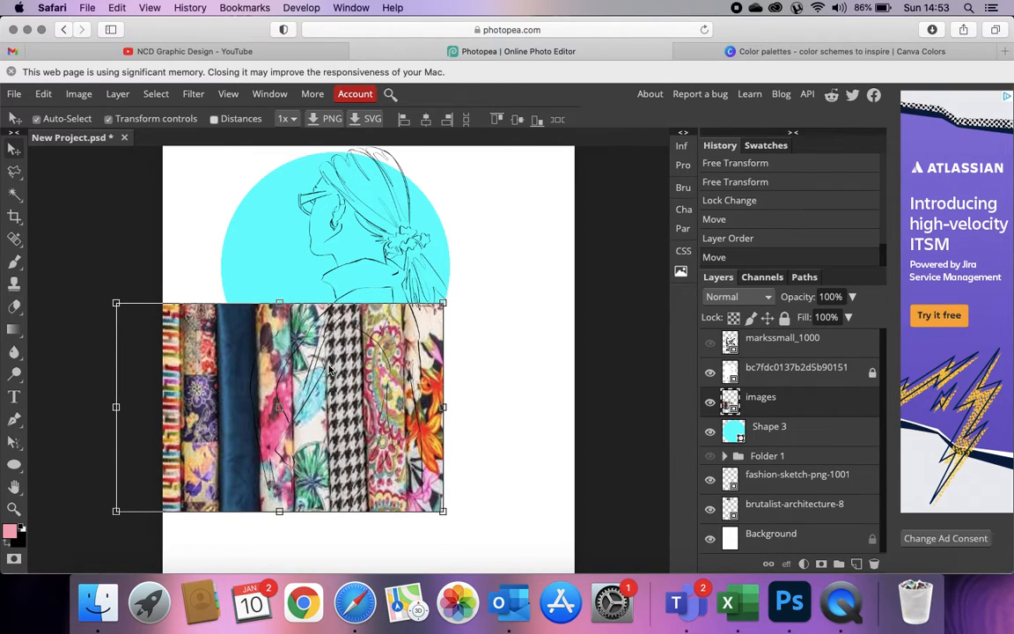
# Step: Lower the fabric image layer's opacity to 64% so the sketch lines can be traced over it
pyautogui.click(14, 173)
pyautogui.scroll(5, 220, 358)
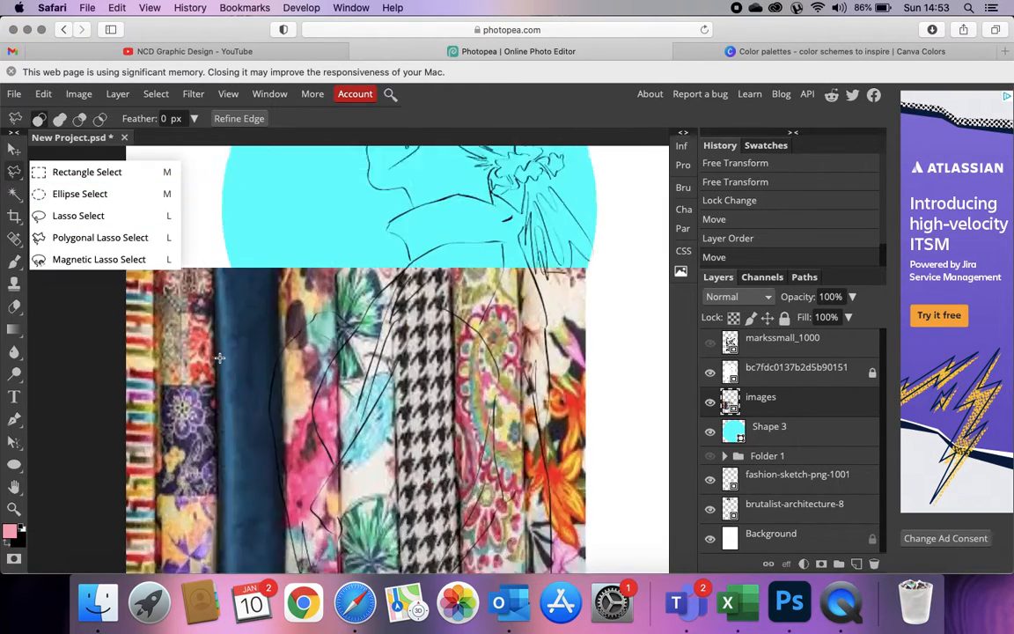
pyautogui.scroll(5, 219, 358)
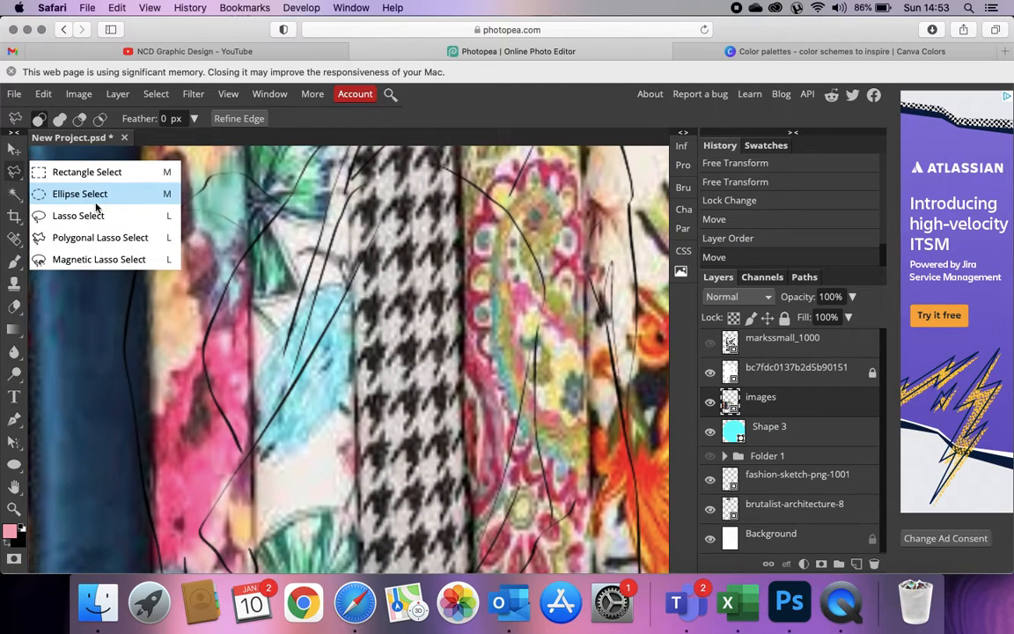
pyautogui.press('v')
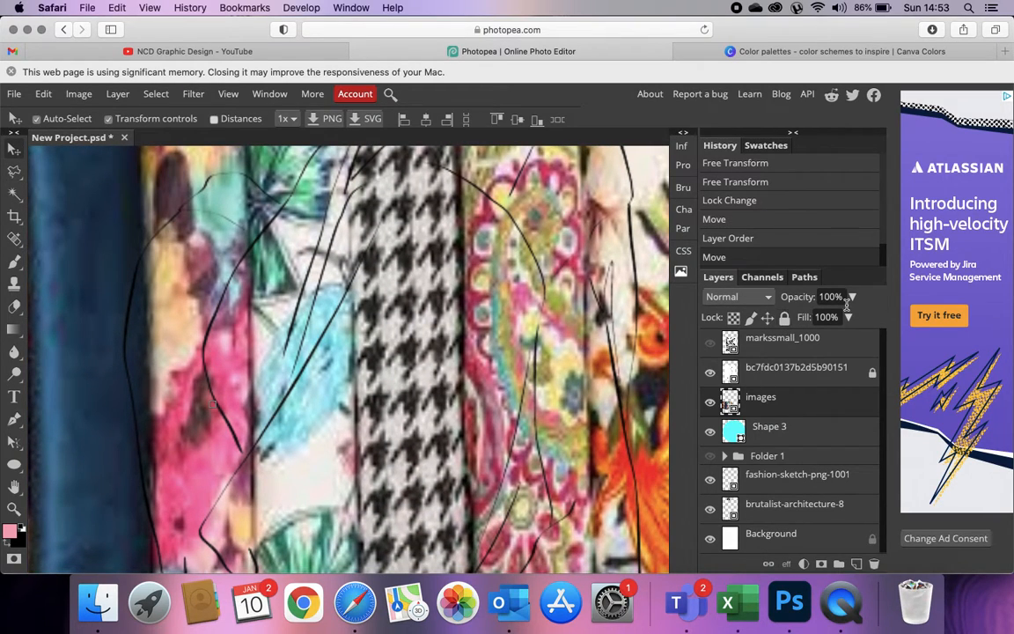
pyautogui.moveTo(852, 297); pyautogui.dragTo(831, 314)
pyautogui.scroll(-4, 619, 353)
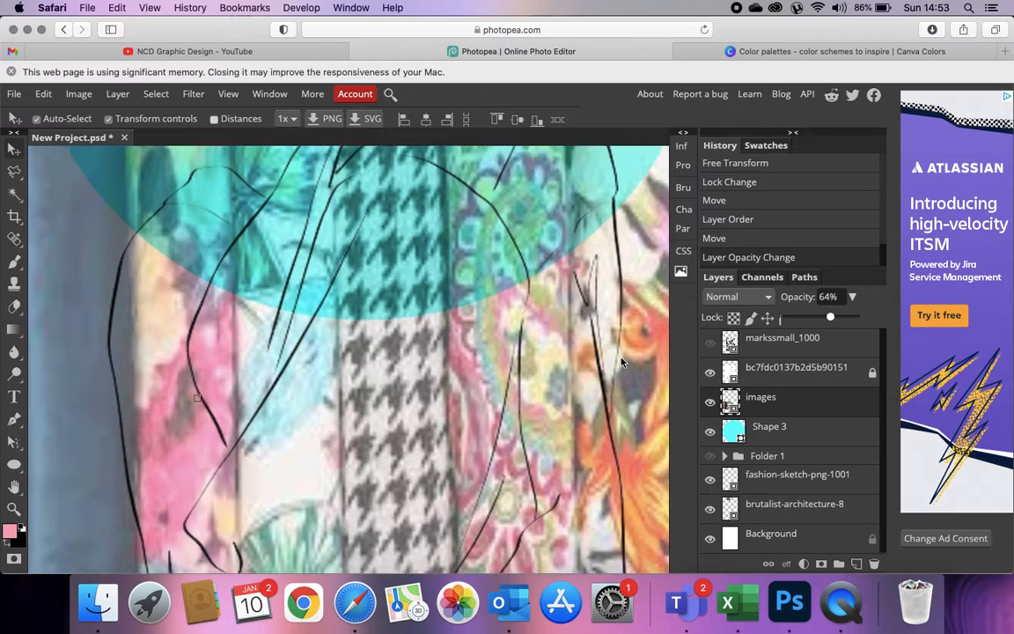
pyautogui.hscroll(1, 619, 352)
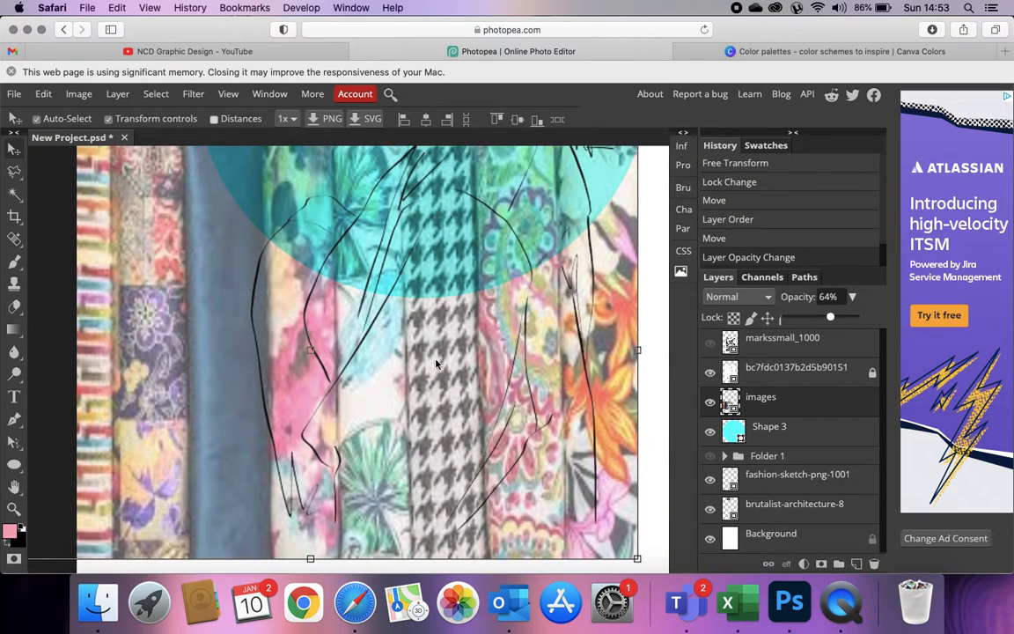
# Step: Rotate the fabric image about 22.1° behind the woman's arm and apply the transform
pyautogui.click(14, 172)
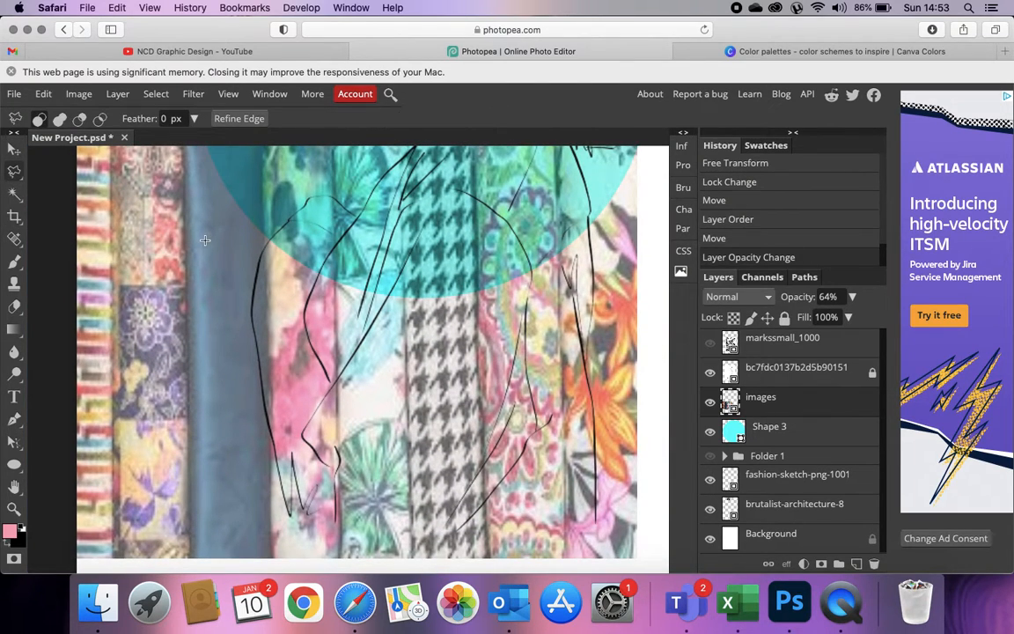
pyautogui.click(14, 150)
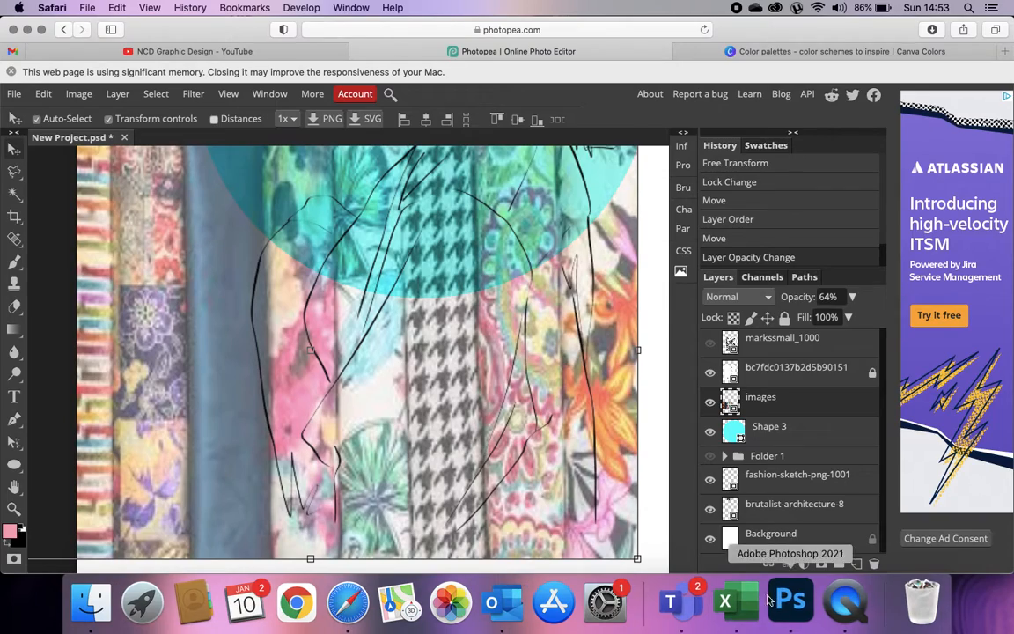
pyautogui.moveTo(648, 565); pyautogui.dragTo(511, 582)
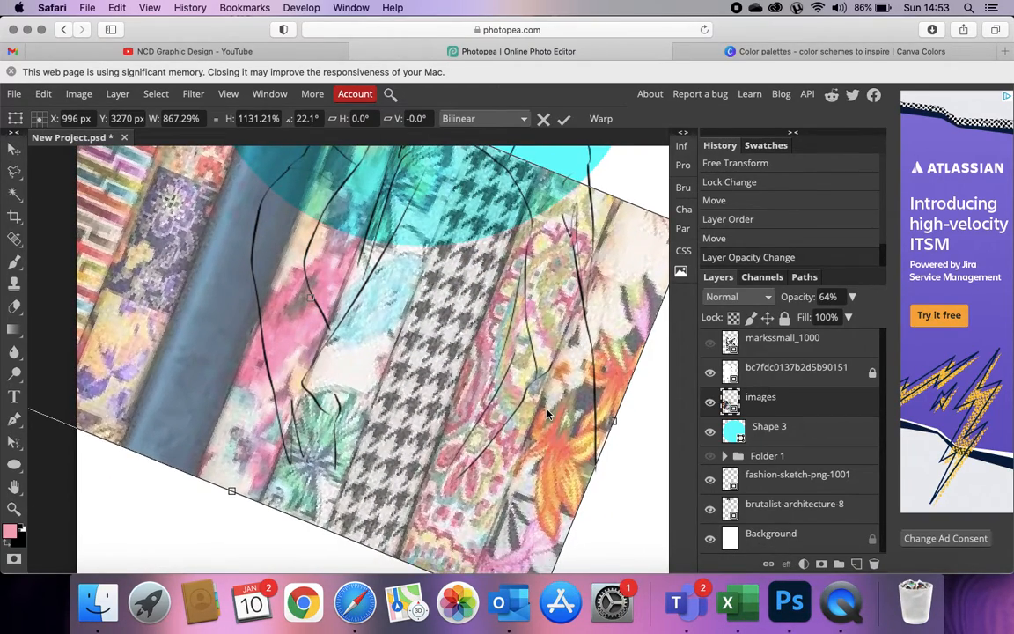
pyautogui.scroll(1, 547, 414)
pyautogui.scroll(1, 404, 398)
pyautogui.press('Return')
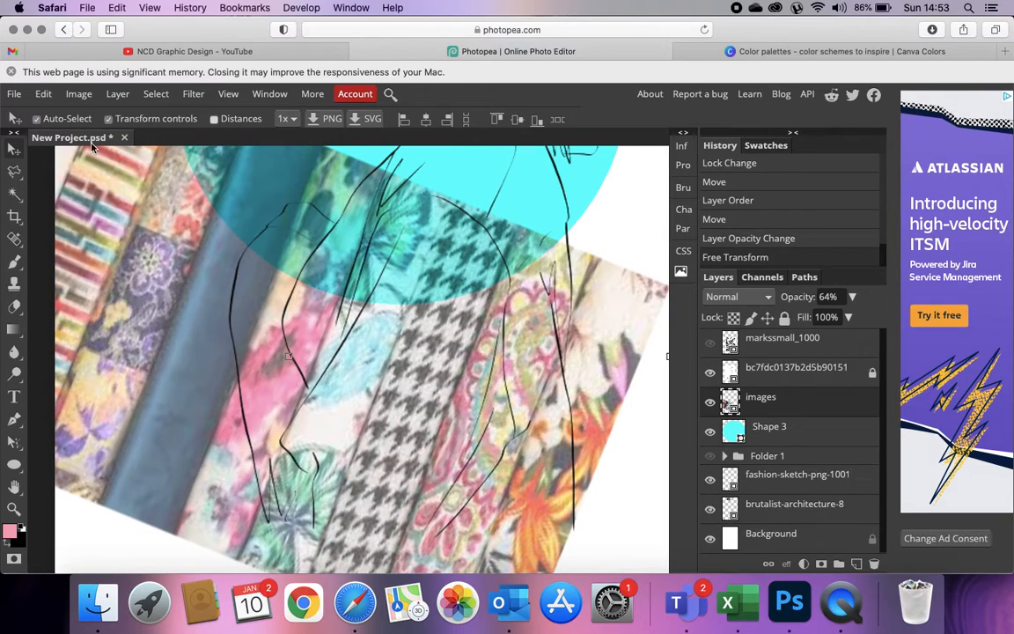
# Step: Select the woman's near-arm sleeve outline on the fabric with the lasso, paste that piece onto a new layer and hide the full fabric image
pyautogui.click(14, 170)
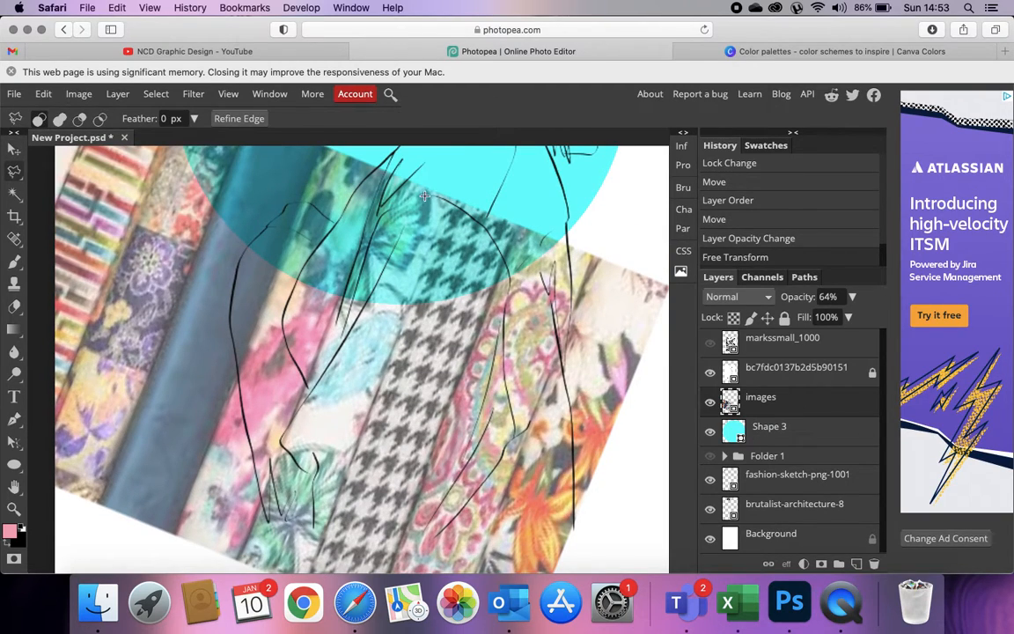
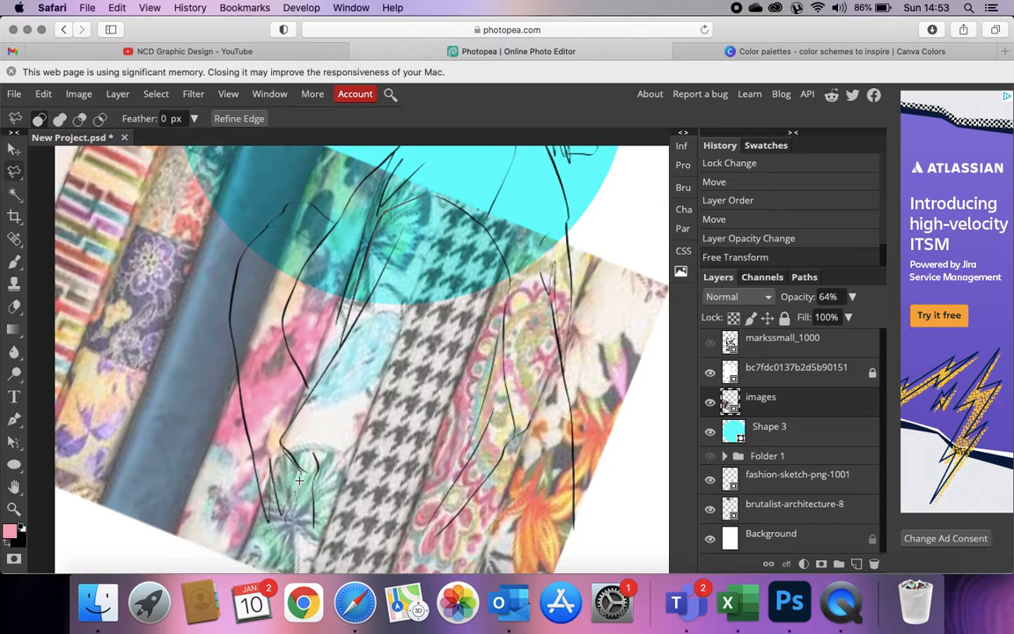
pyautogui.moveTo(409, 543)
pyautogui.mouseDown()
pyautogui.moveTo(444, 538)
pyautogui.moveTo(517, 435)
pyautogui.moveTo(506, 351)
pyautogui.moveTo(506, 385)
pyautogui.moveTo(511, 284)
pyautogui.moveTo(494, 239)
pyautogui.moveTo(503, 254)
pyautogui.moveTo(422, 195)
pyautogui.mouseUp()
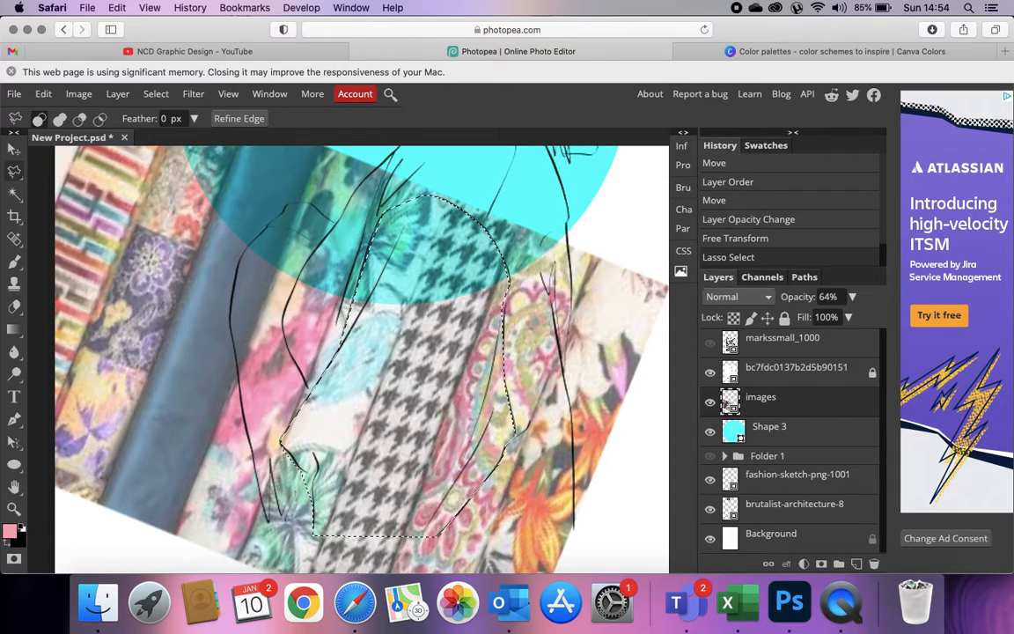
pyautogui.press('super+v')
pyautogui.click(710, 432)
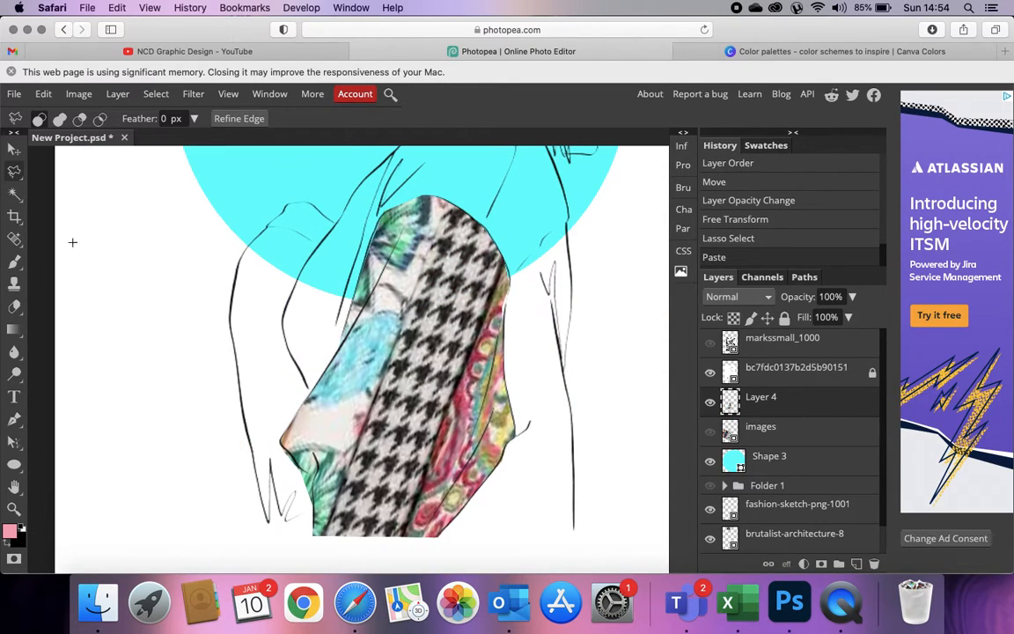
pyautogui.scroll(-5, 177, 339)
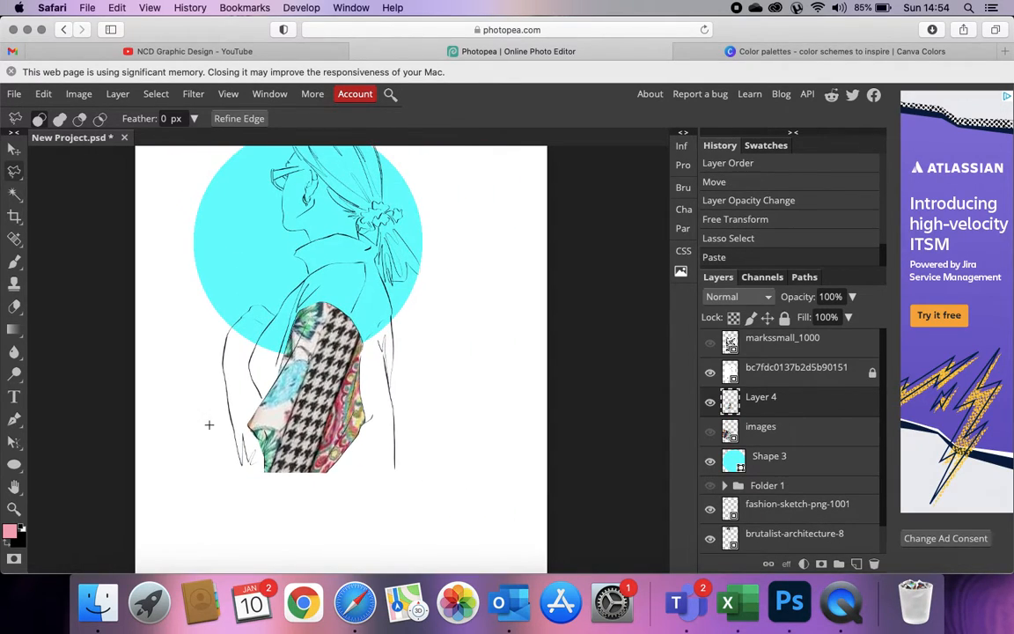
pyautogui.click(14, 150)
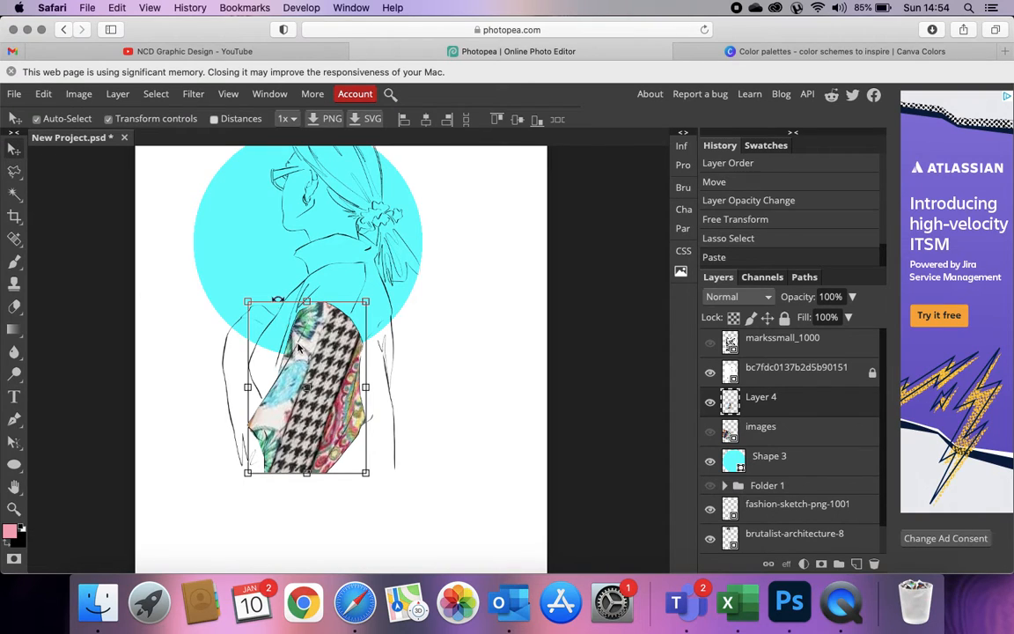
# Step: Place the images-2 fabric swatch picture from a Finder folder on the Desktop into the poster at 100% scale
pyautogui.scroll(-1, 748, 430)
pyautogui.scroll(1, 748, 429)
pyautogui.click(98, 602)
pyautogui.hscroll(3, 370, 220)
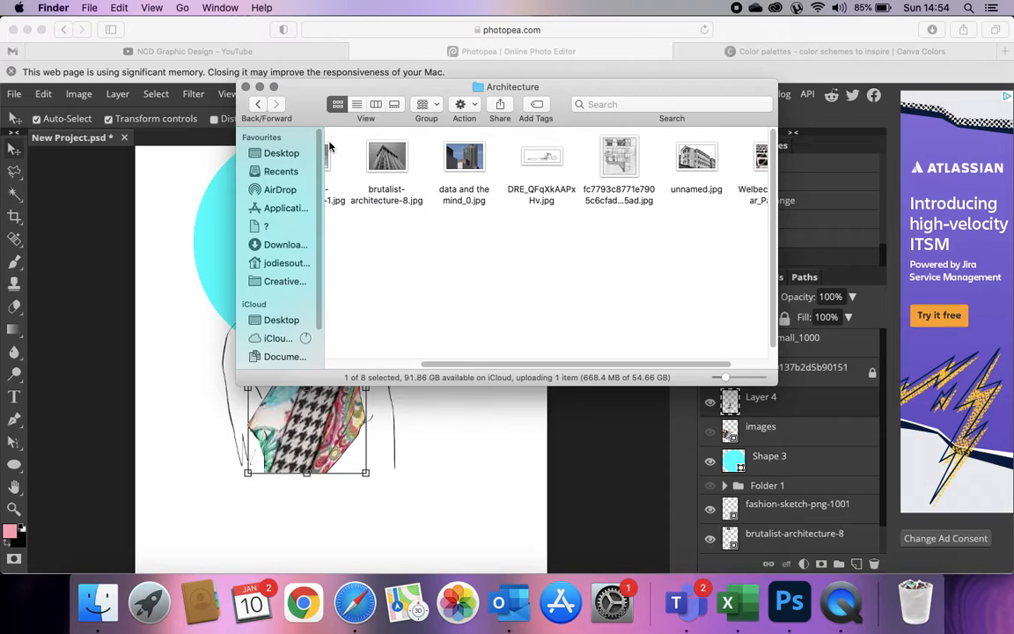
pyautogui.click(256, 106)
pyautogui.hscroll(2, 541, 242)
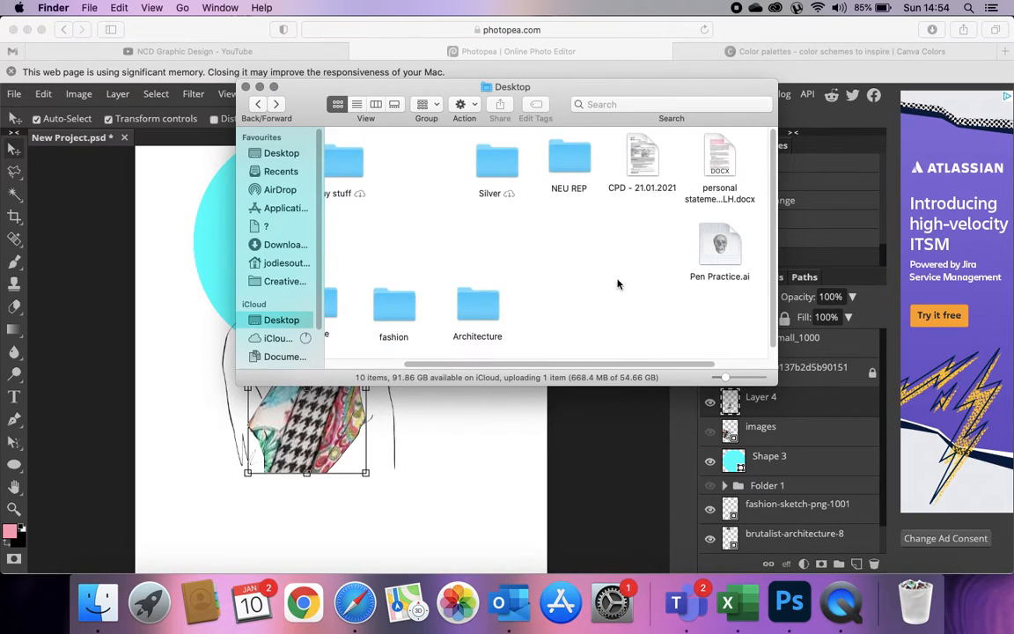
pyautogui.doubleClick(480, 297)
pyautogui.moveTo(583, 155); pyautogui.dragTo(444, 530)
pyautogui.click(444, 468)
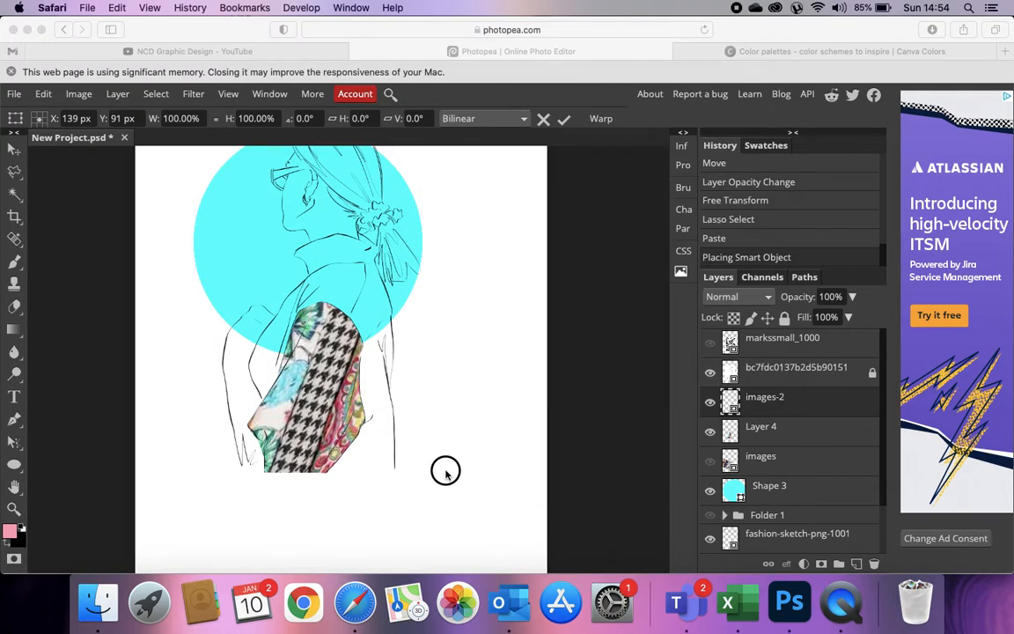
pyautogui.scroll(-5, 446, 475)
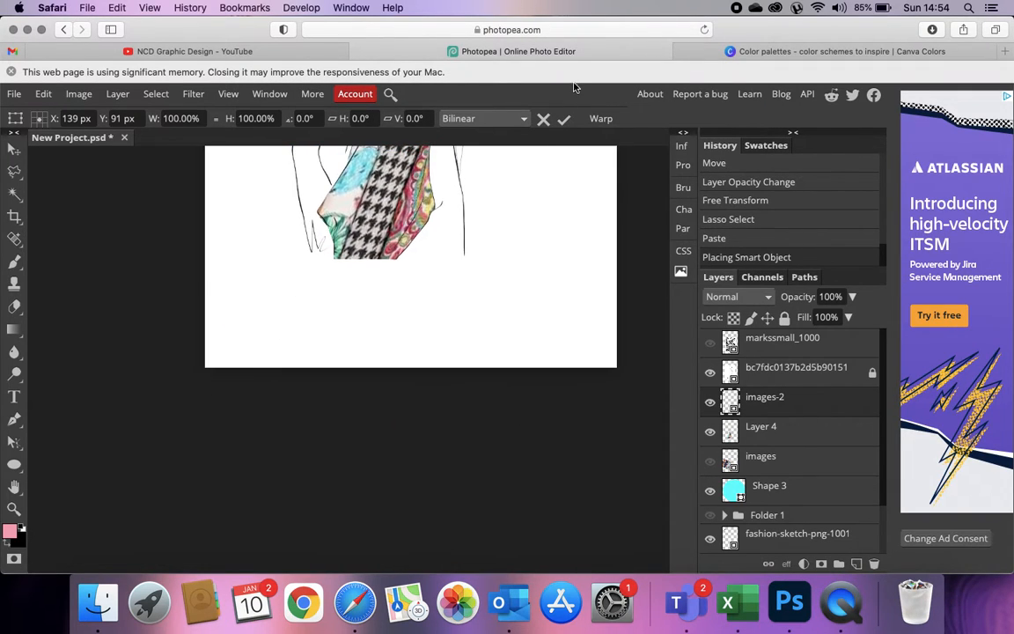
pyautogui.click(563, 118)
# Step: Enlarge the fabric swatch image proportionally to about 903%
pyautogui.scroll(8, 523, 275)
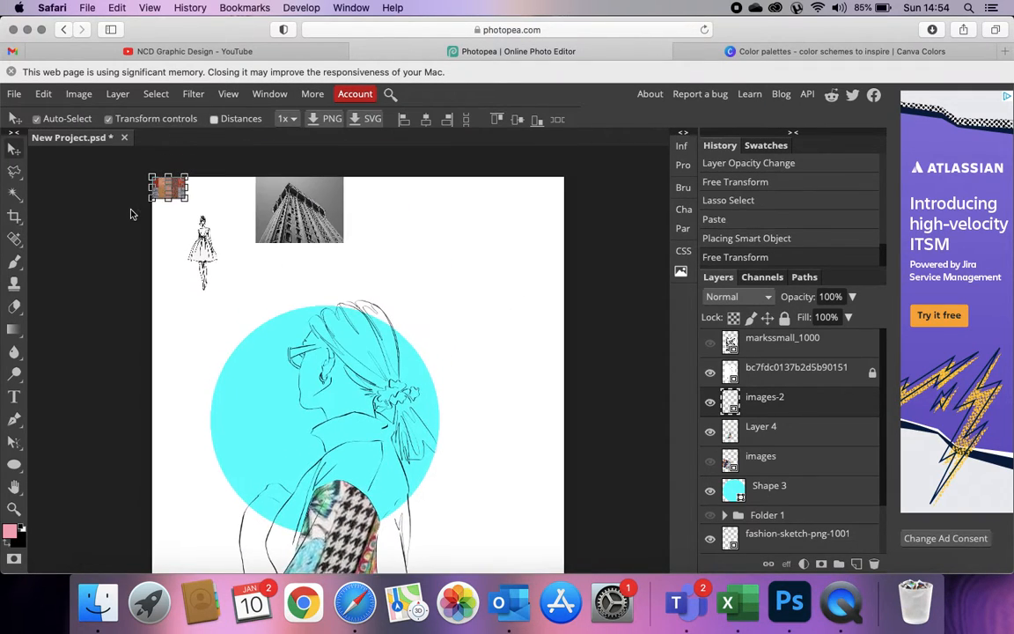
pyautogui.moveTo(183, 197); pyautogui.dragTo(446, 370)
pyautogui.doubleClick(349, 238)
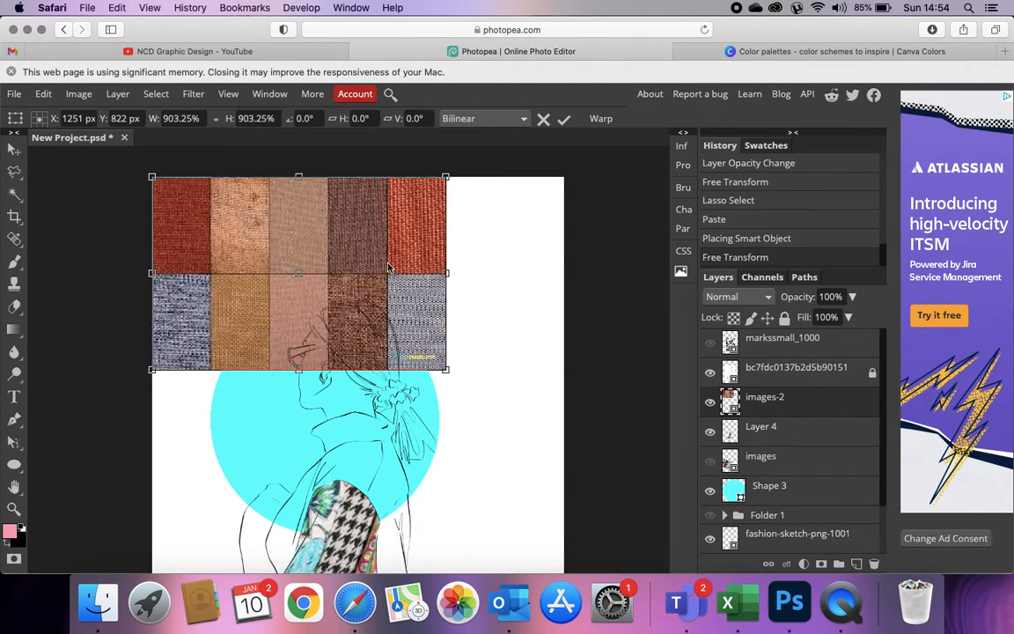
# Step: Apply the fabric swatch image's transform and move the image down over the woman's collar and upper body
pyautogui.moveTo(380, 239); pyautogui.dragTo(475, 301)
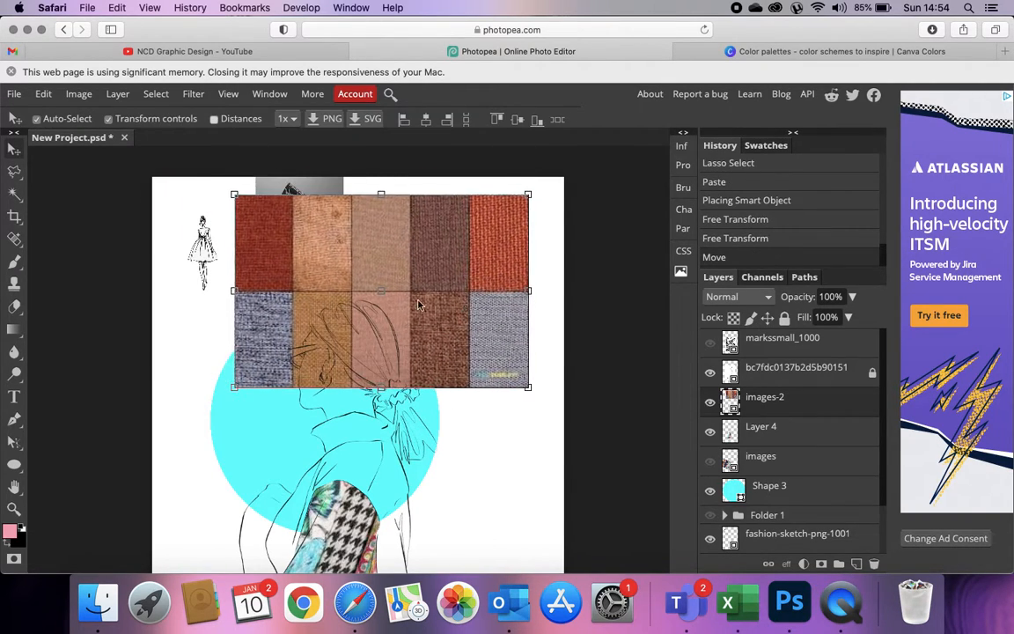
pyautogui.click(15, 171)
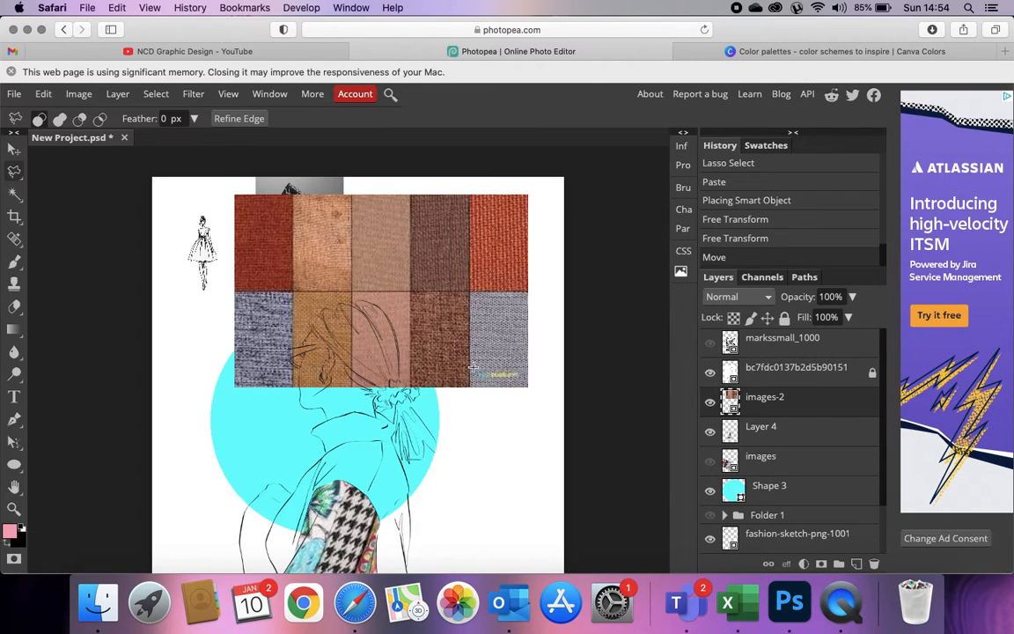
pyautogui.click(13, 150)
pyautogui.moveTo(508, 332); pyautogui.dragTo(403, 457)
pyautogui.scroll(-3, 404, 459)
pyautogui.hscroll(-2, 403, 460)
pyautogui.moveTo(270, 305); pyautogui.dragTo(412, 387)
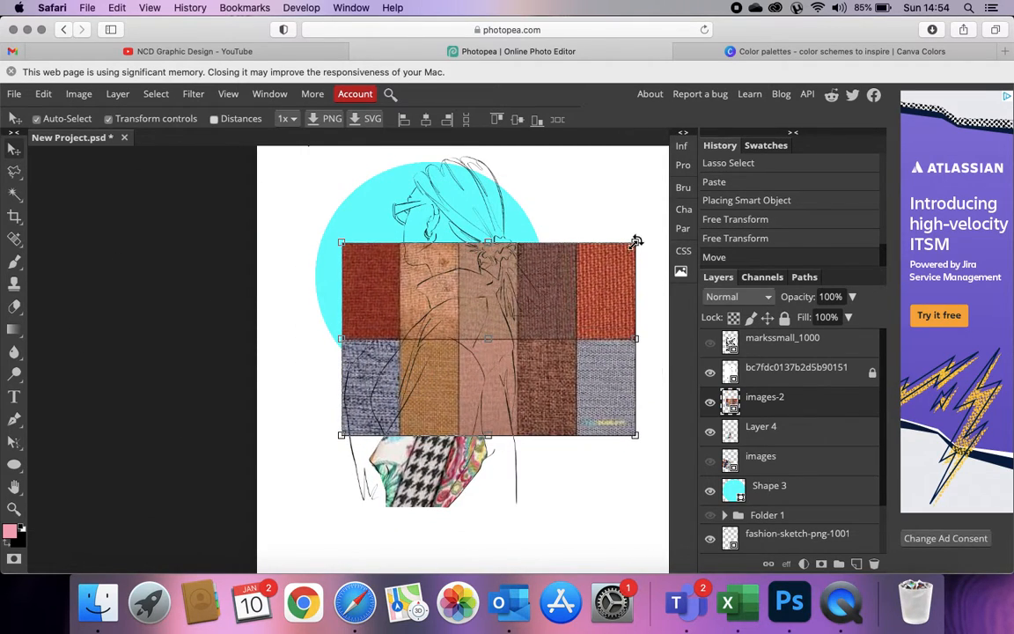
# Step: Enlarge the fabric swatch image to about 1185% wide and 1296% high, place the blue-grey and tan swatches behind the collar, and apply
pyautogui.moveTo(635, 244); pyautogui.dragTo(715, 160)
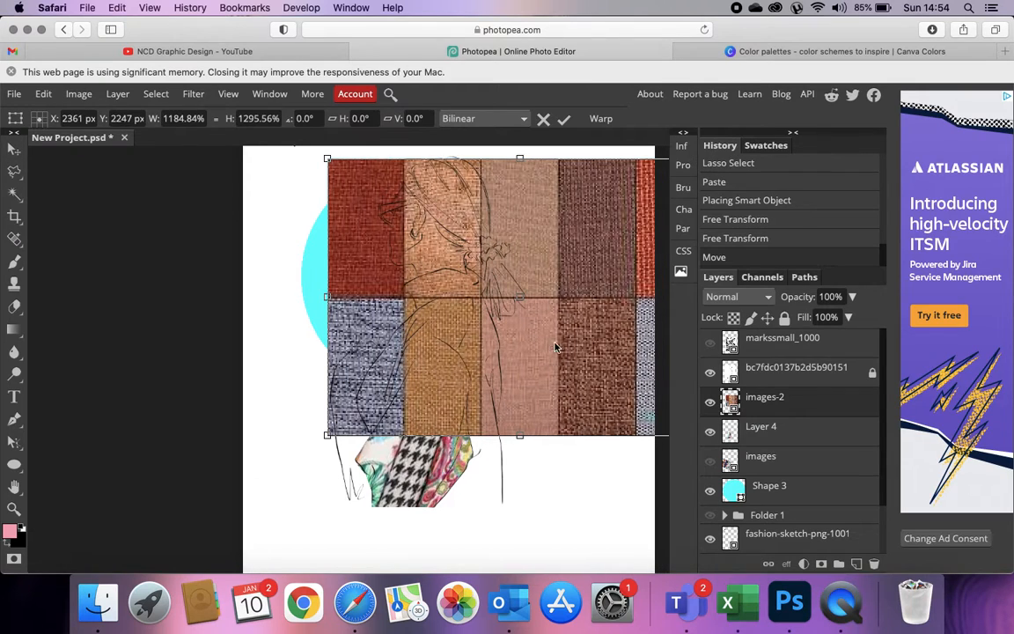
pyautogui.moveTo(566, 374); pyautogui.dragTo(642, 299)
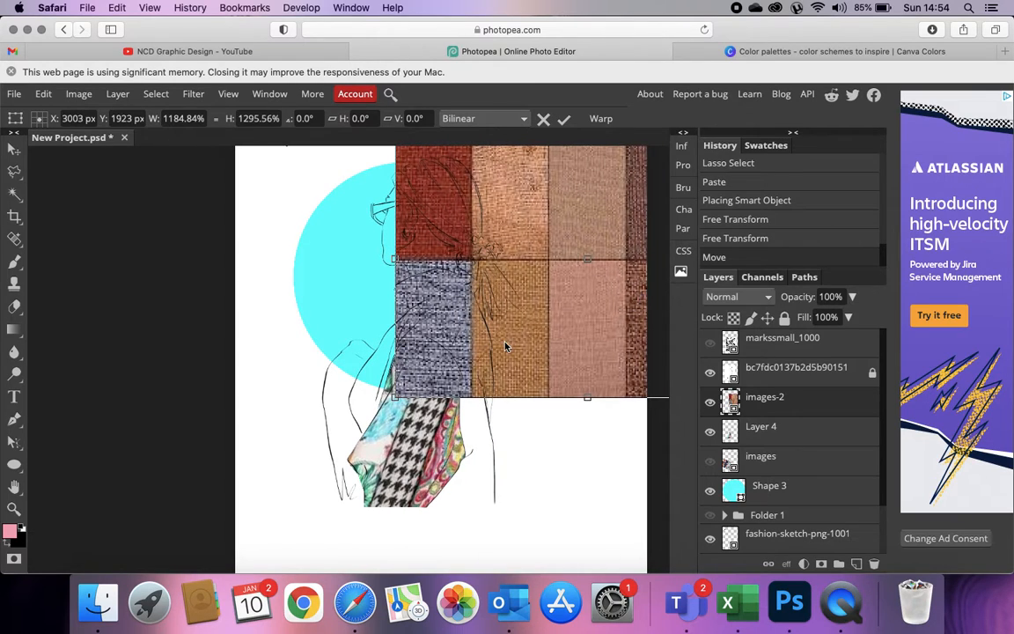
pyautogui.scroll(3, 506, 346)
pyautogui.scroll(5, 506, 346)
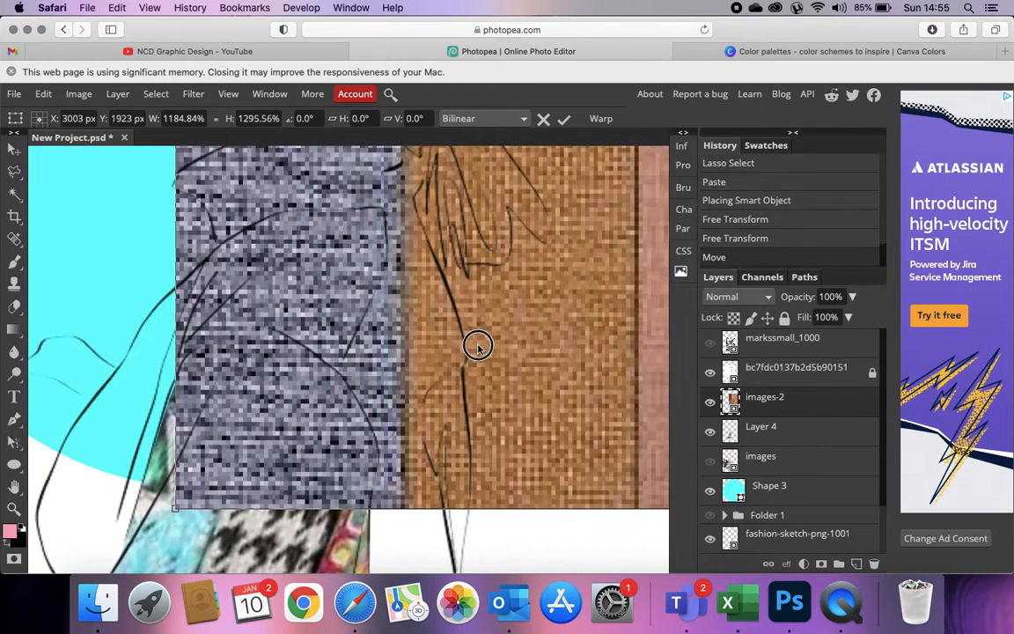
pyautogui.scroll(-1, 466, 351)
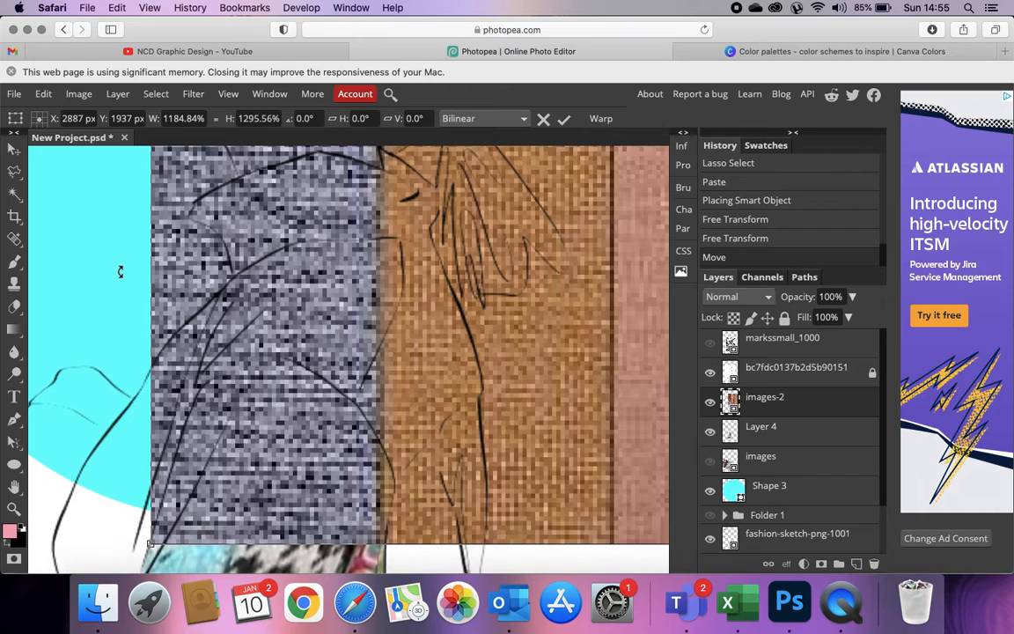
pyautogui.press('Return')
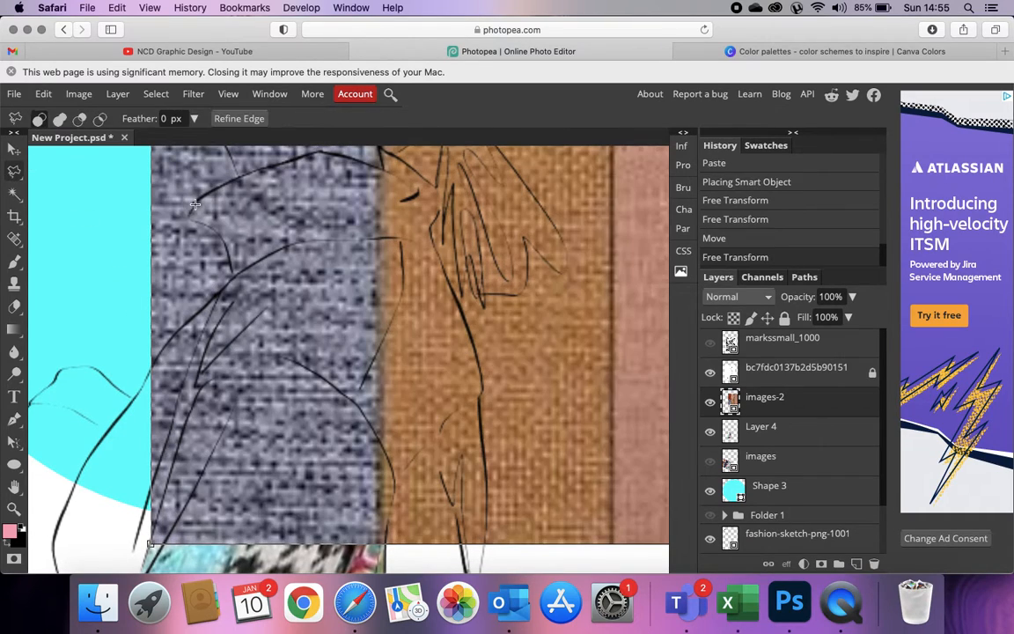
# Step: Select the woman's collar outline on the fabric with the lasso, paste that piece onto a new layer and hide the images-2 layer
pyautogui.moveTo(226, 253); pyautogui.dragTo(240, 272)
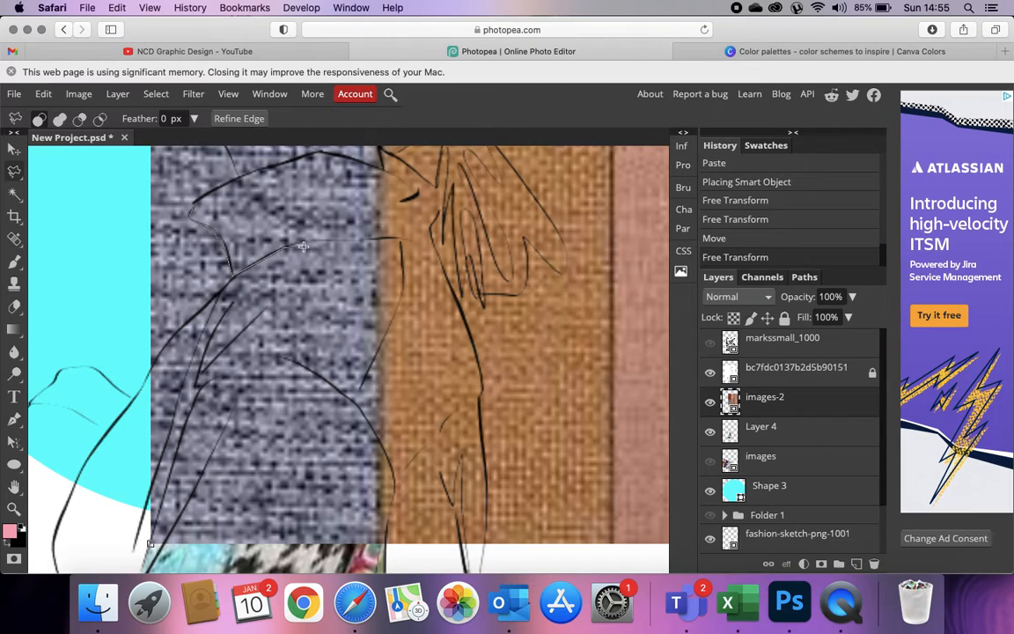
pyautogui.moveTo(353, 239); pyautogui.dragTo(388, 238)
pyautogui.scroll(2, 392, 168)
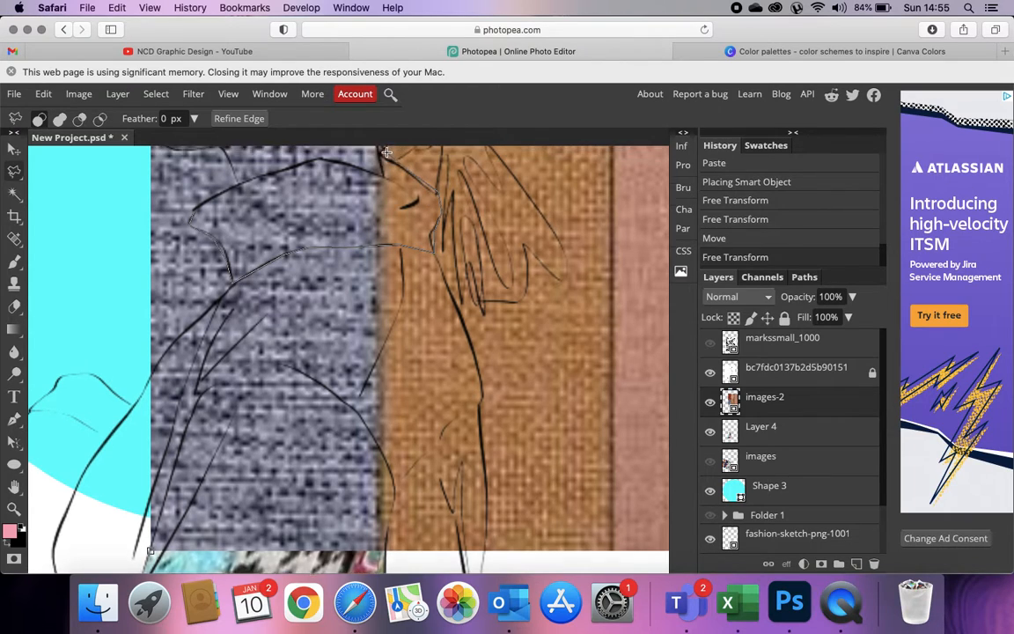
pyautogui.moveTo(381, 221)
pyautogui.mouseDown()
pyautogui.moveTo(290, 208)
pyautogui.moveTo(194, 259)
pyautogui.mouseUp()
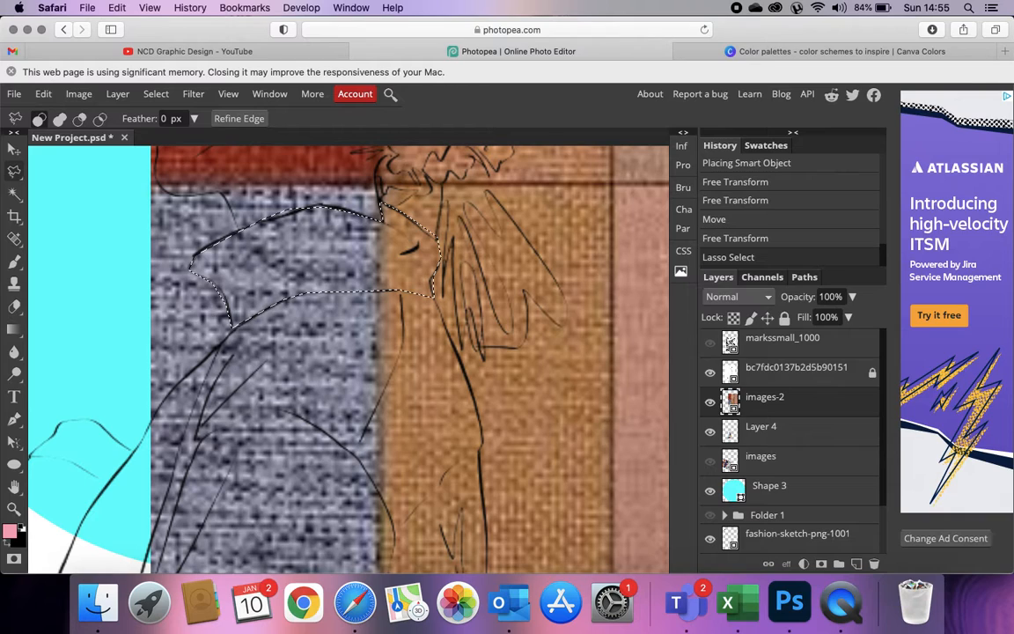
pyautogui.press('super+v')
pyautogui.click(709, 432)
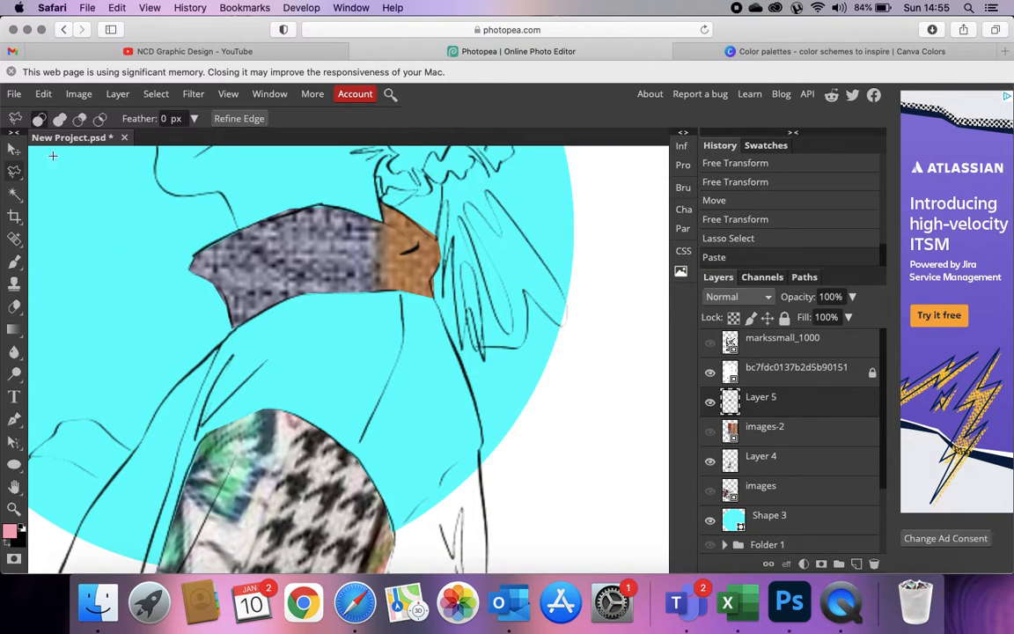
# Step: Examine the whole woman sketch with its fabric-filled collar and sleeve over the cyan circle
pyautogui.click(14, 150)
pyautogui.click(519, 215)
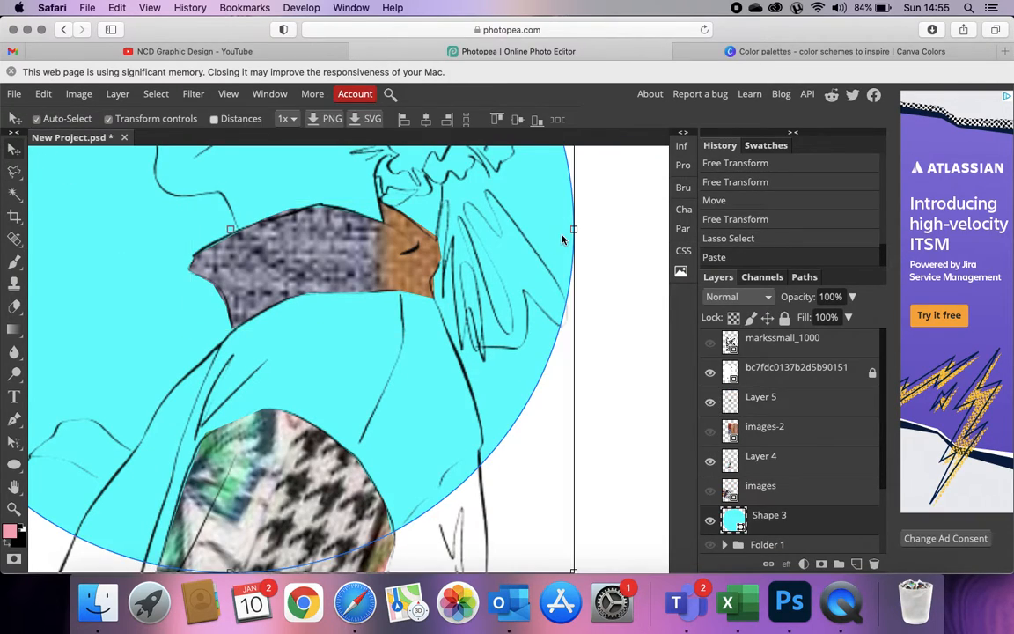
pyautogui.scroll(-5, 562, 239)
pyautogui.click(635, 347)
pyautogui.scroll(2, 635, 347)
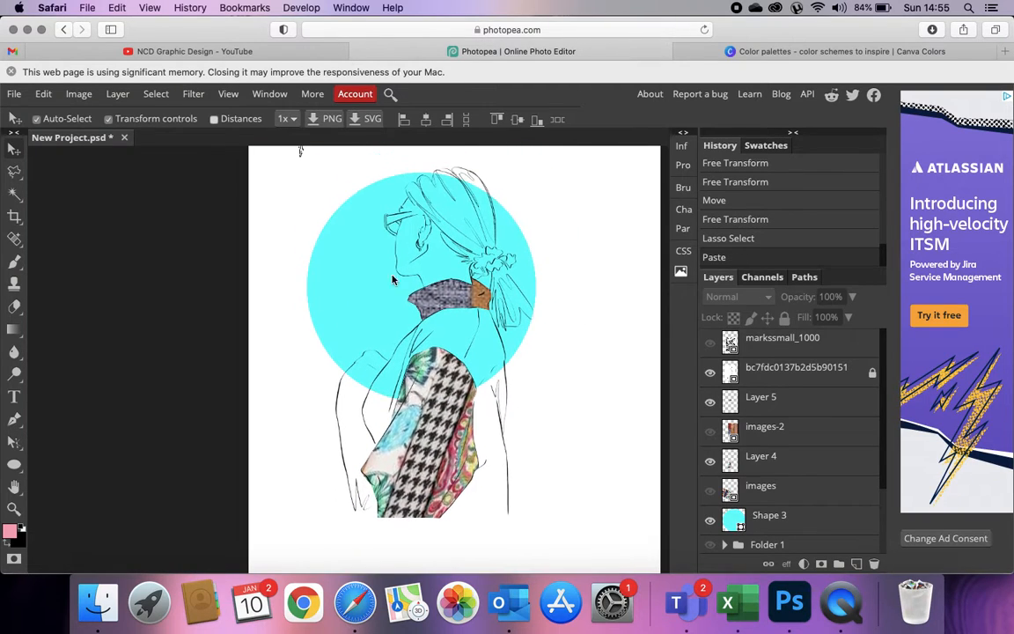
pyautogui.click(342, 289)
pyautogui.click(647, 435)
pyautogui.scroll(2, 548, 417)
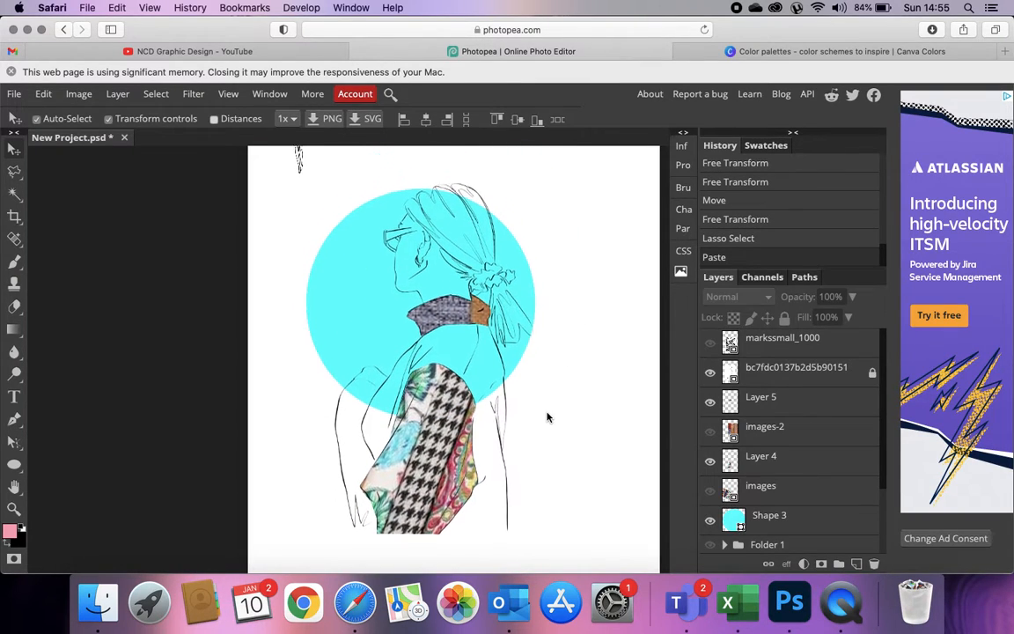
pyautogui.scroll(-3, 547, 417)
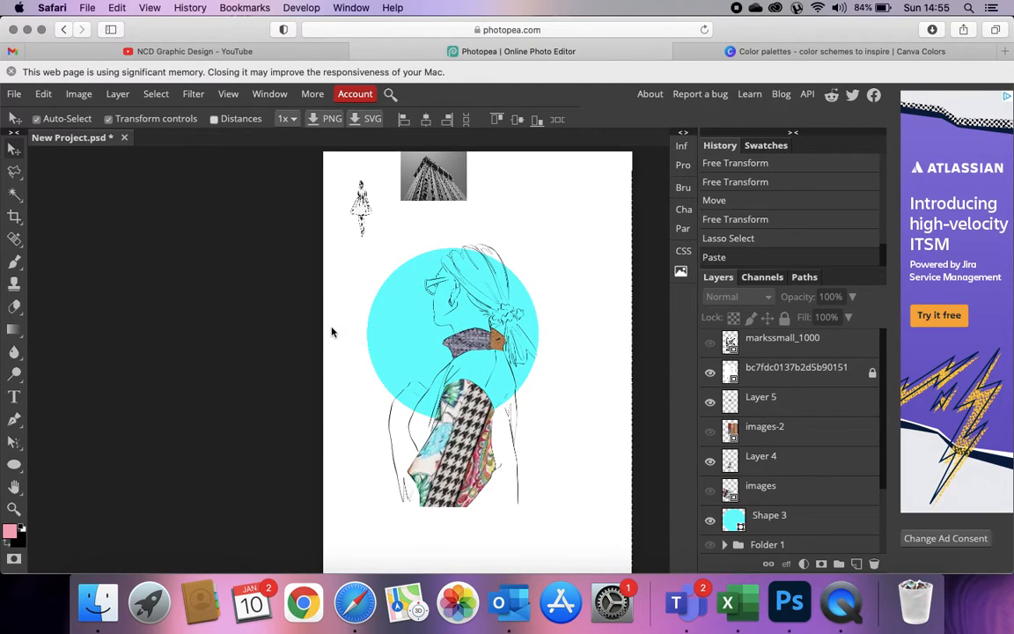
# Step: Group the cyan circle, sleeve piece and collar piece layers into one folder
pyautogui.moveTo(366, 276); pyautogui.dragTo(556, 491)
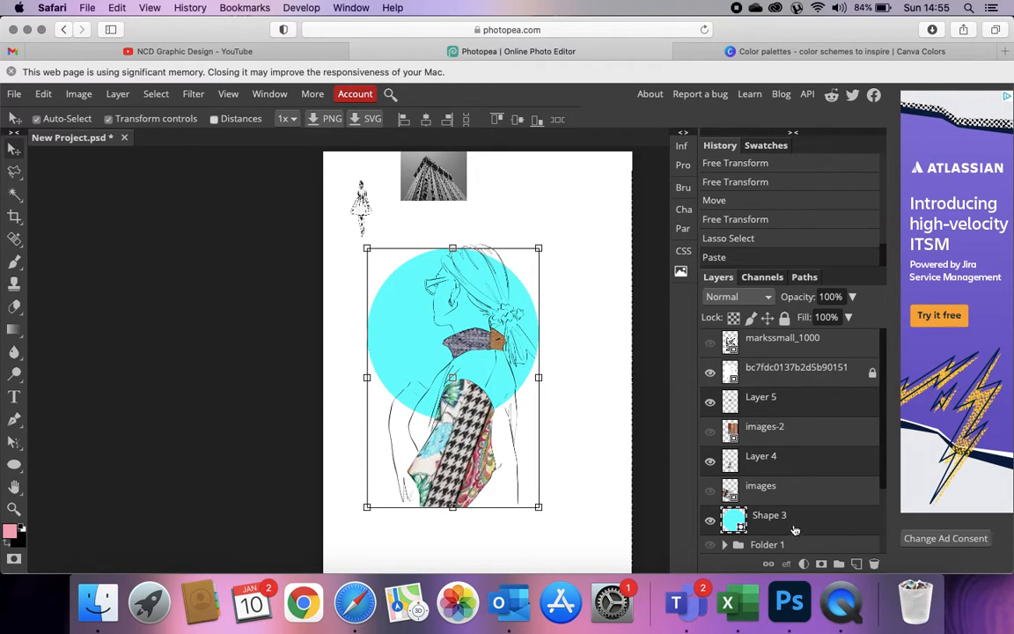
pyautogui.click(117, 93)
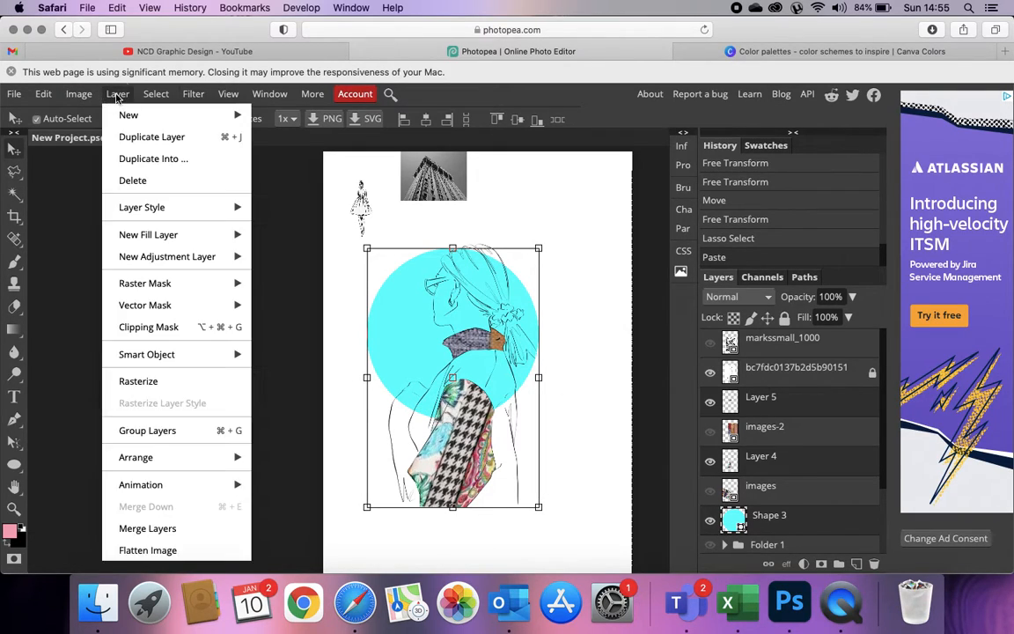
pyautogui.click(132, 429)
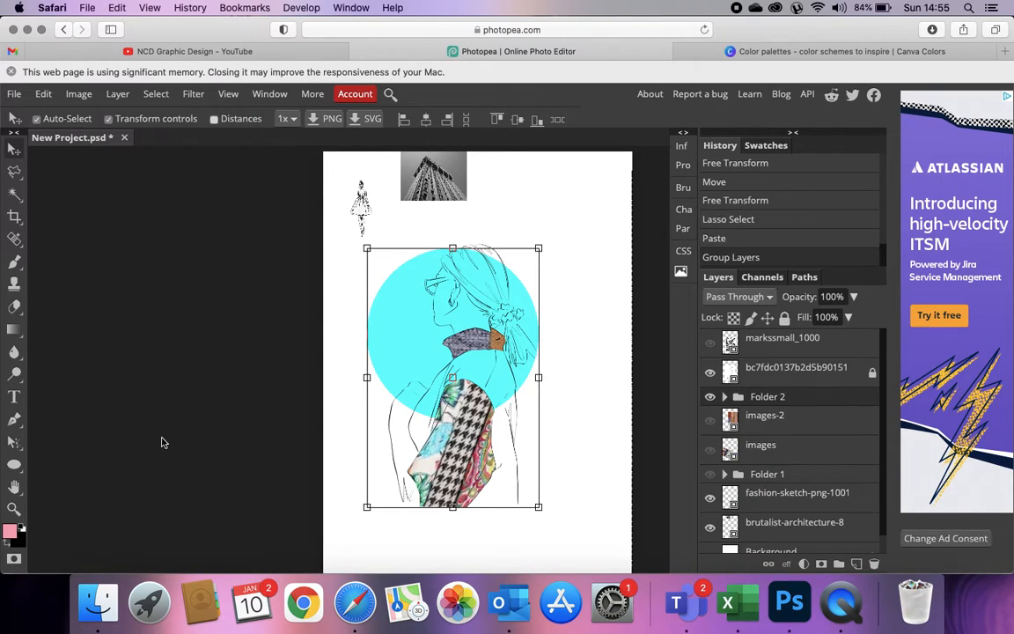
# Step: Hide the new Folder 2, unlock the woman sketch layer and move it into that folder
pyautogui.click(710, 397)
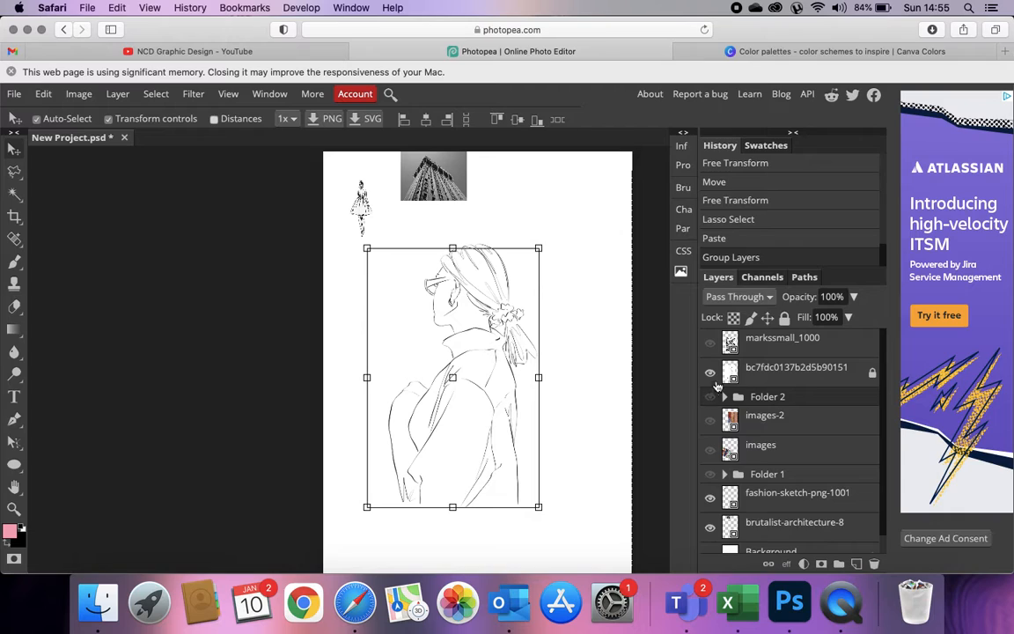
pyautogui.moveTo(781, 379)
pyautogui.mouseDown()
pyautogui.moveTo(725, 389)
pyautogui.moveTo(777, 402)
pyautogui.moveTo(781, 362)
pyautogui.moveTo(775, 401)
pyautogui.moveTo(750, 403)
pyautogui.mouseUp()
pyautogui.click(871, 375)
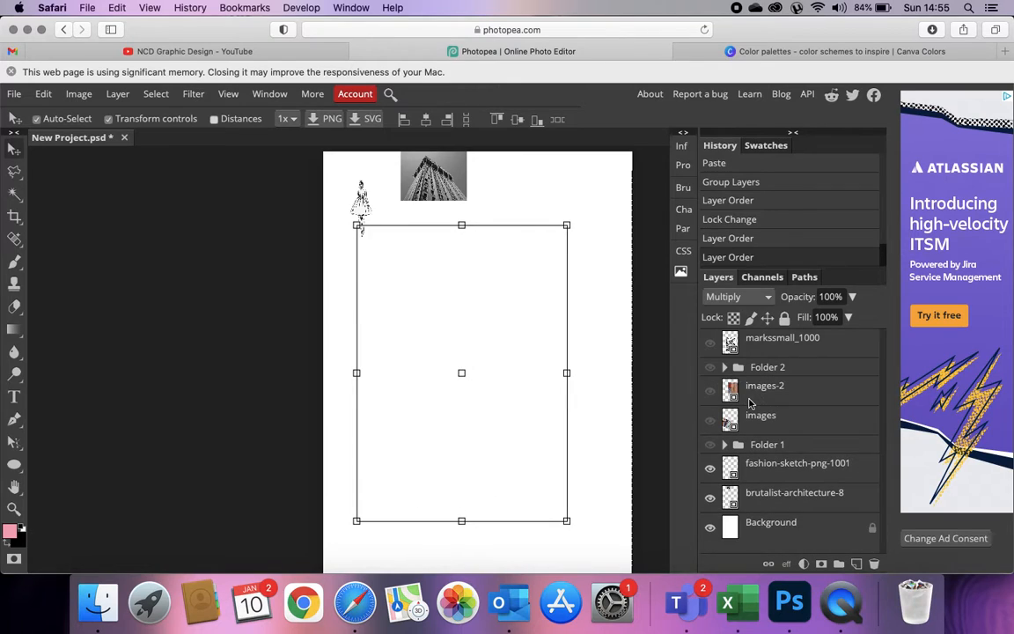
# Step: Move the brutalist-architecture-8 photo to the middle of the page, enlarge it proportionally to about 343% and apply
pyautogui.click(769, 350)
pyautogui.moveTo(434, 185); pyautogui.dragTo(604, 295)
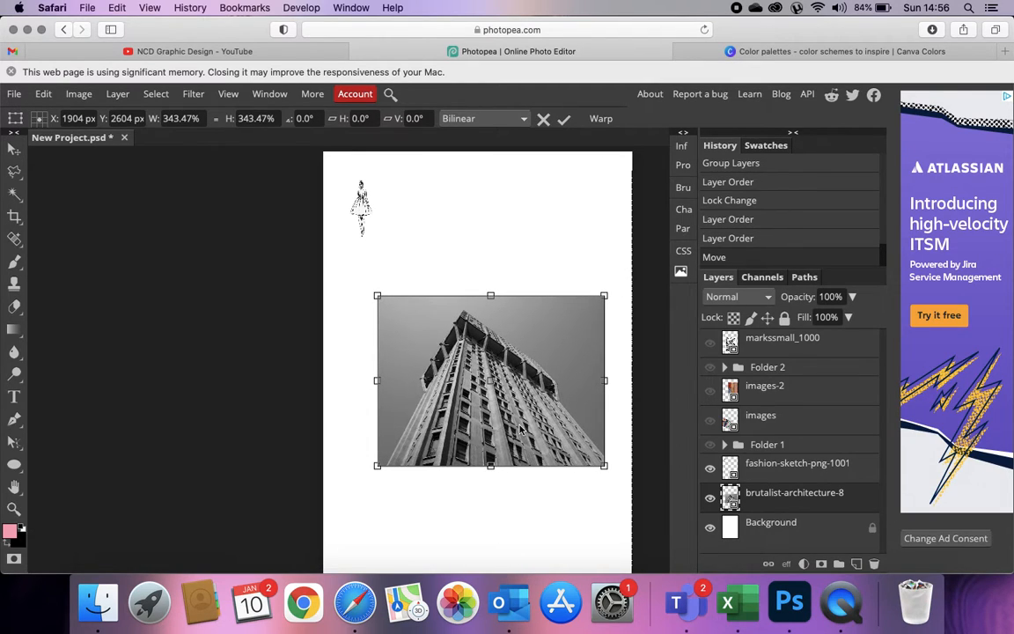
pyautogui.press('Return')
# Step: Select the tower's outline in the enlarged building photo with the polygonal lasso, leaving out the sky
pyautogui.click(15, 172)
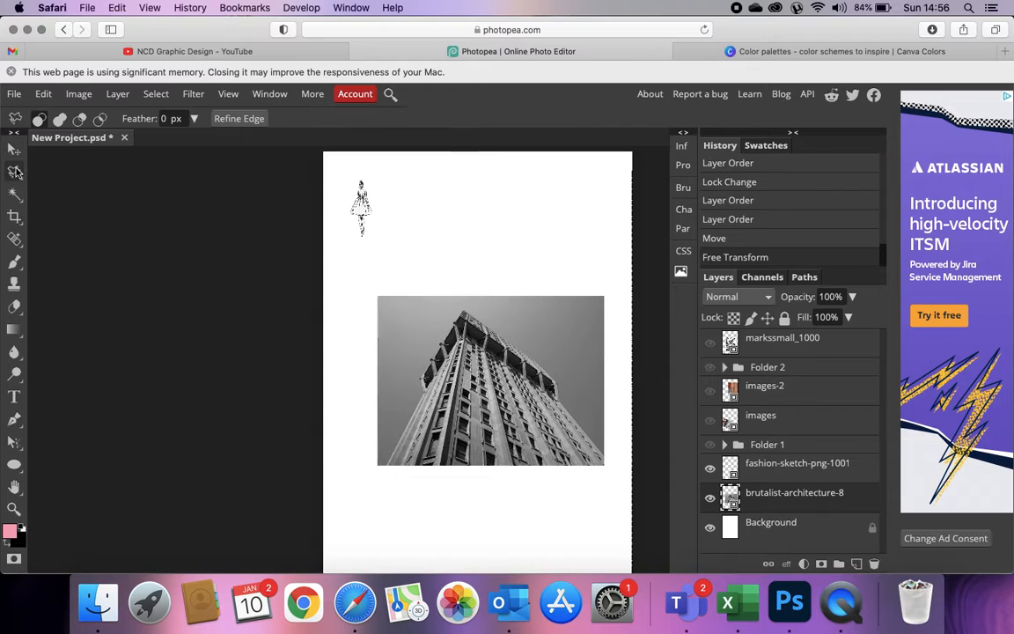
pyautogui.scroll(5, 482, 404)
pyautogui.scroll(-2, 479, 428)
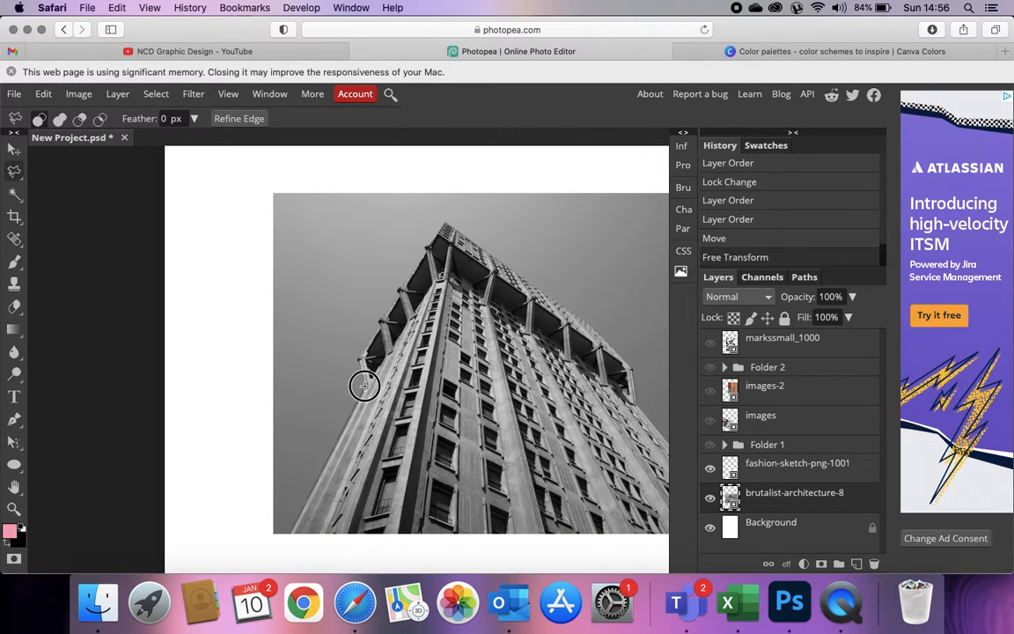
pyautogui.click(357, 359)
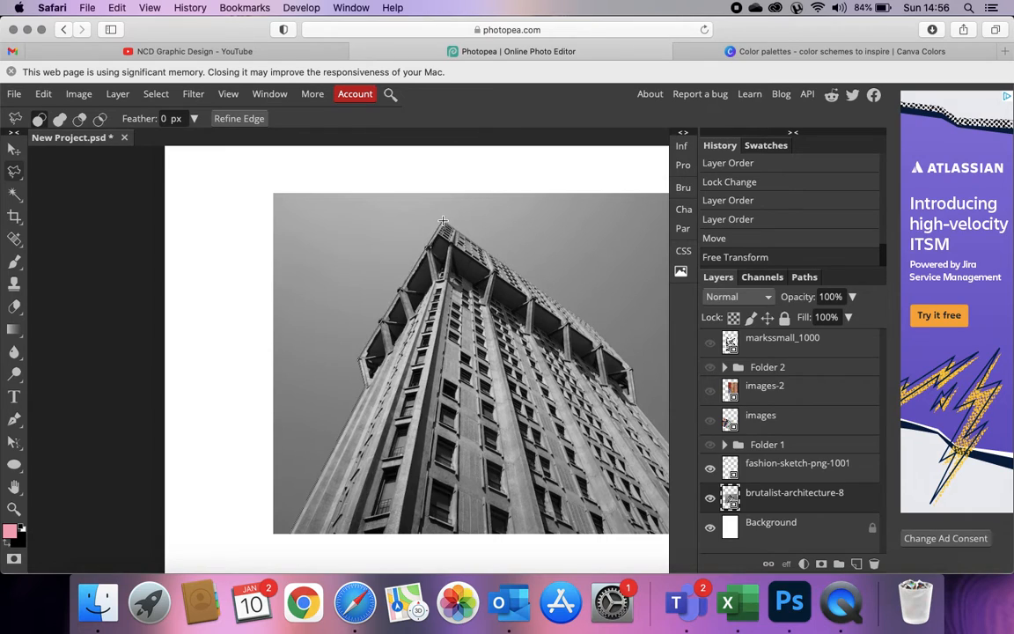
pyautogui.click(445, 222)
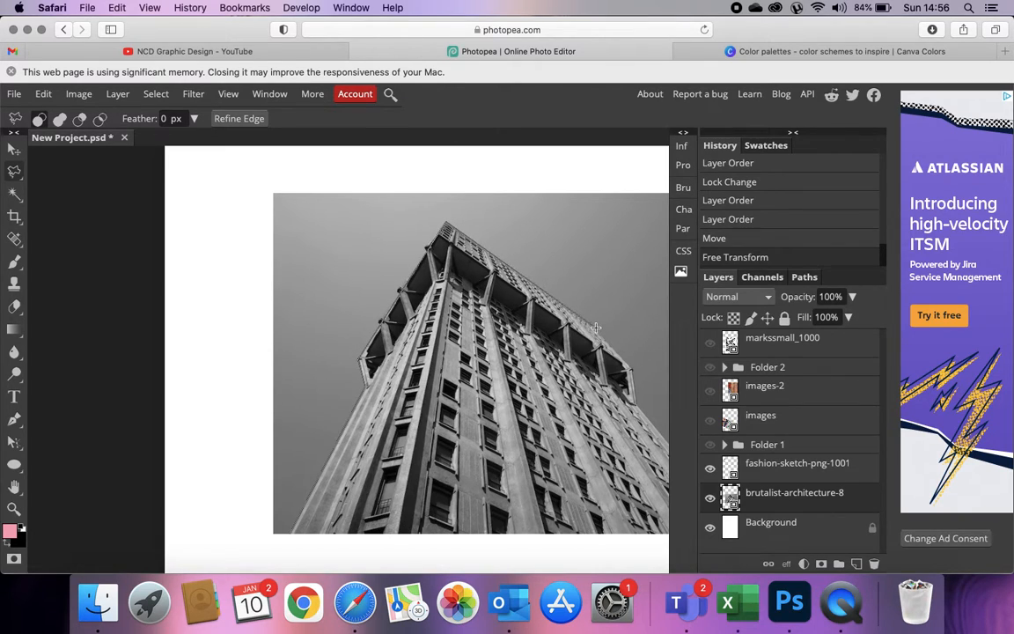
pyautogui.click(633, 396)
pyautogui.hscroll(4, 634, 401)
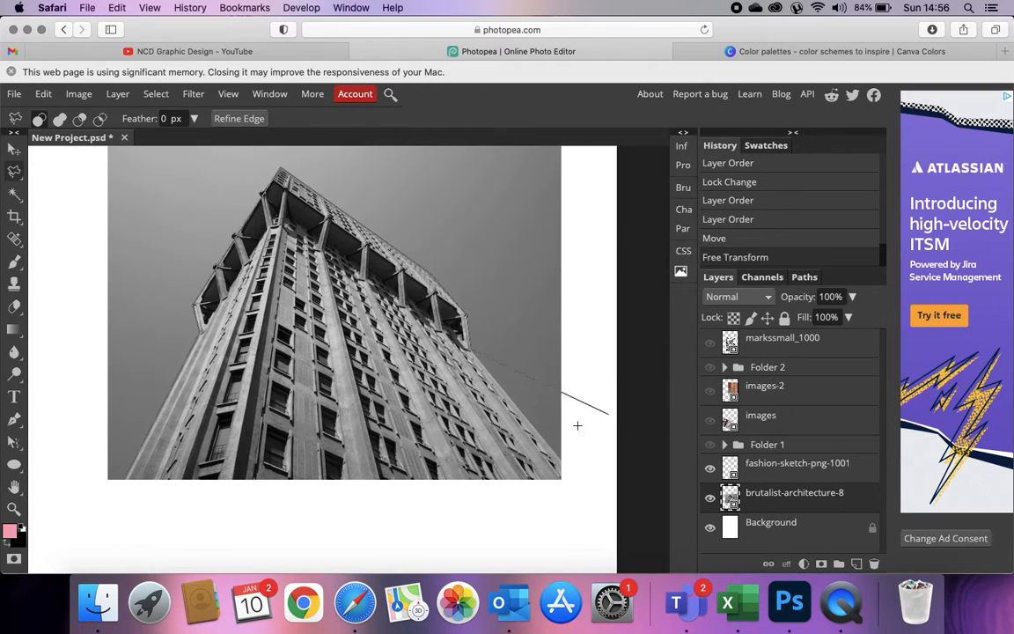
pyautogui.click(560, 481)
pyautogui.doubleClick(122, 480)
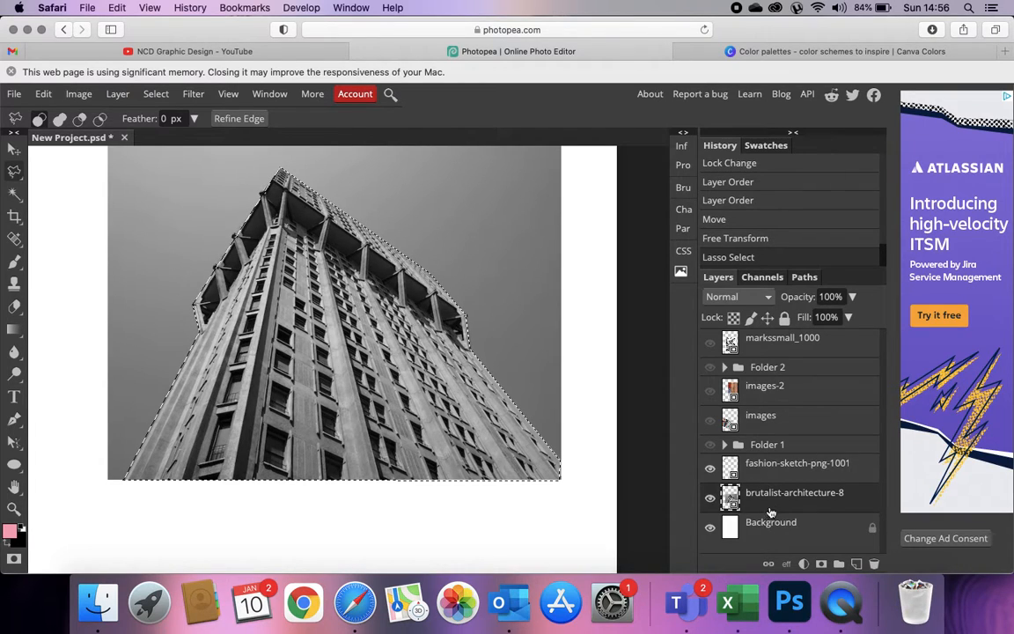
# Step: Copy the selected tower onto a new layer and hide the original building photo and the fashion-sketch-png-1001 layer
pyautogui.press('super+c')
pyautogui.press('super+v')
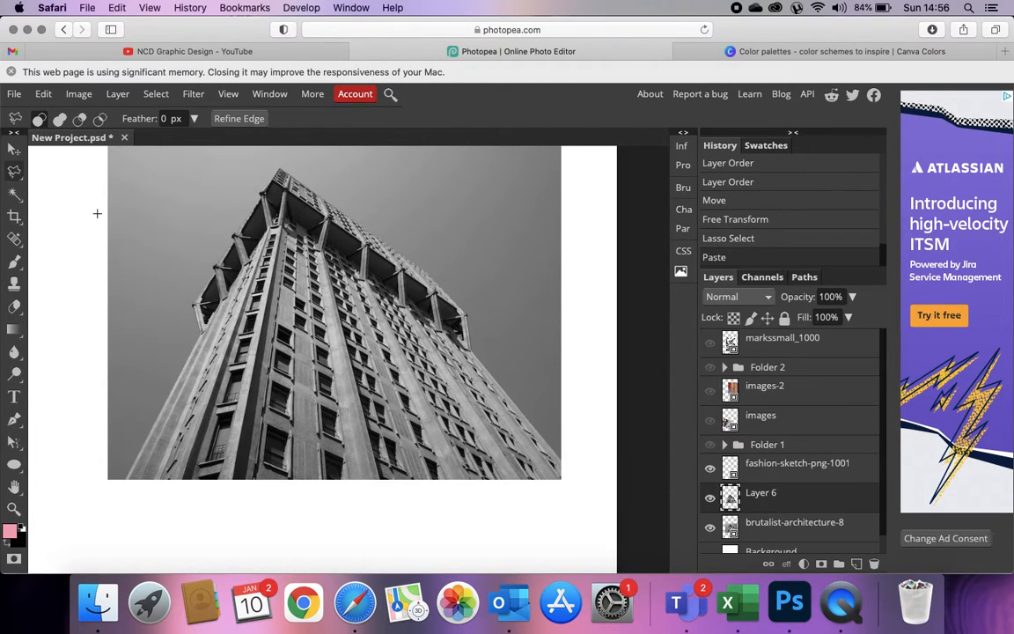
pyautogui.click(14, 151)
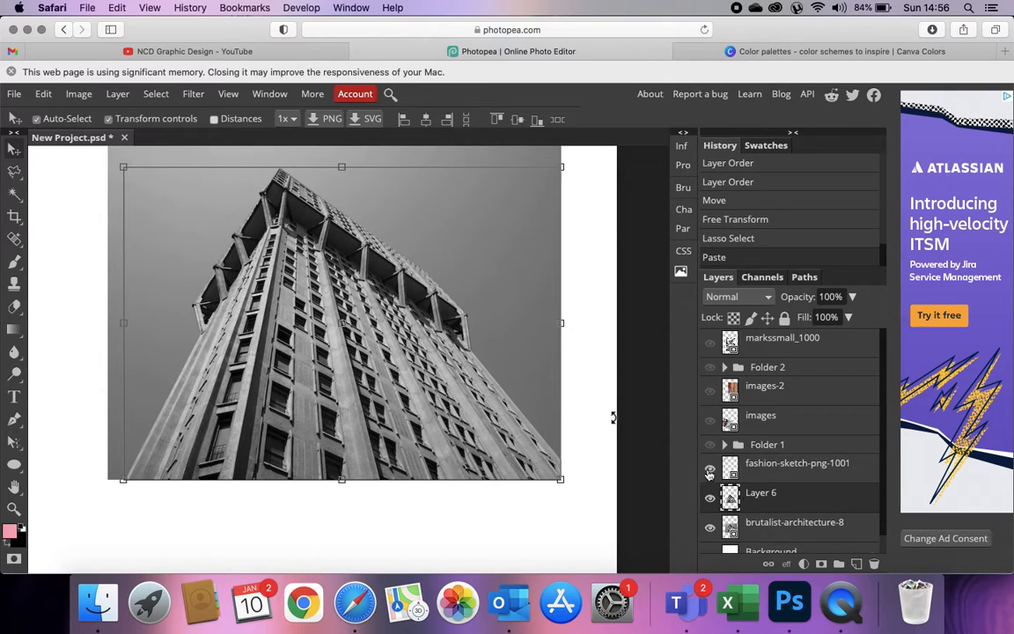
pyautogui.click(710, 526)
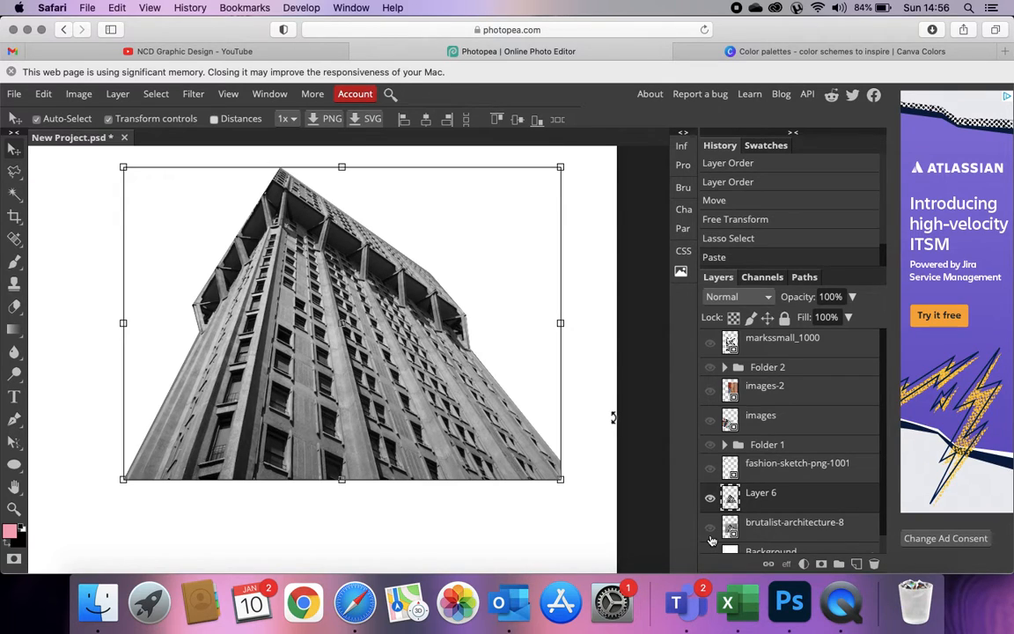
# Step: Place unnamed.jpg from the desktop's Architecture folder into the poster document
pyautogui.scroll(-5, 370, 424)
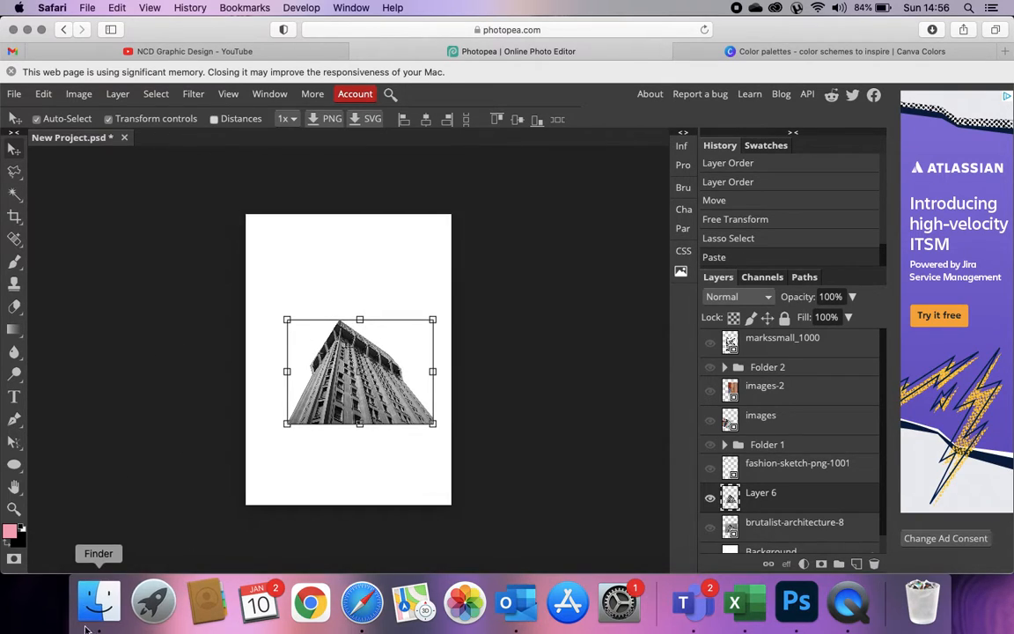
pyautogui.click(102, 597)
pyautogui.hscroll(3, 506, 177)
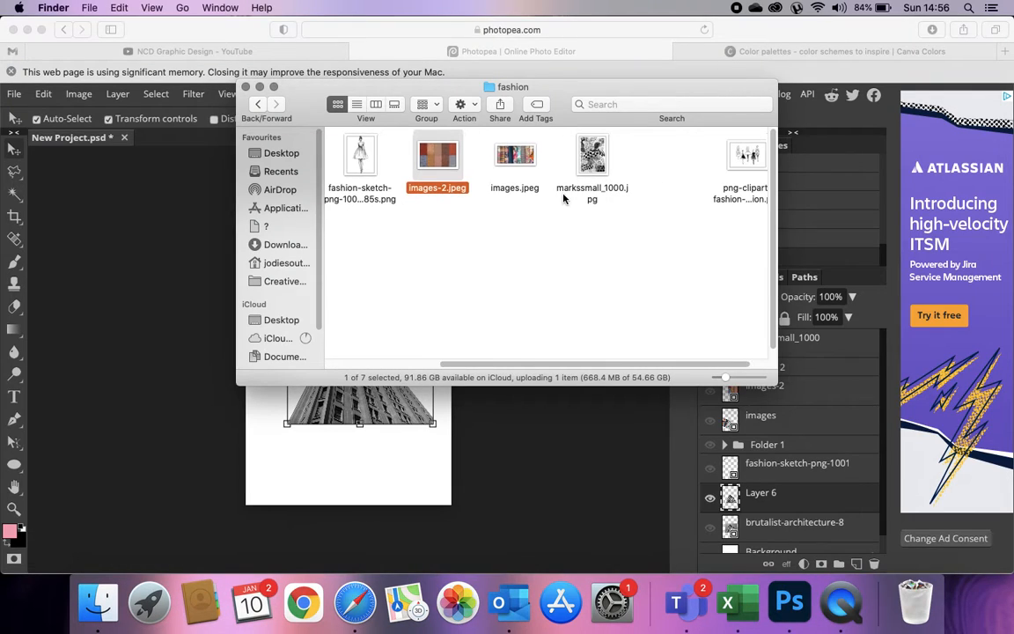
pyautogui.click(256, 105)
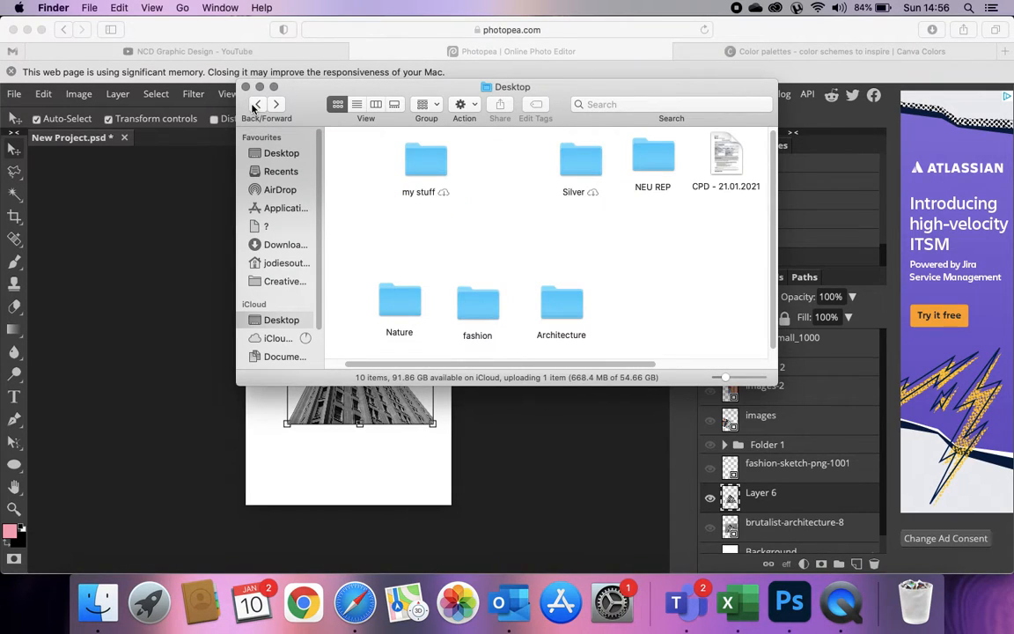
pyautogui.doubleClick(560, 304)
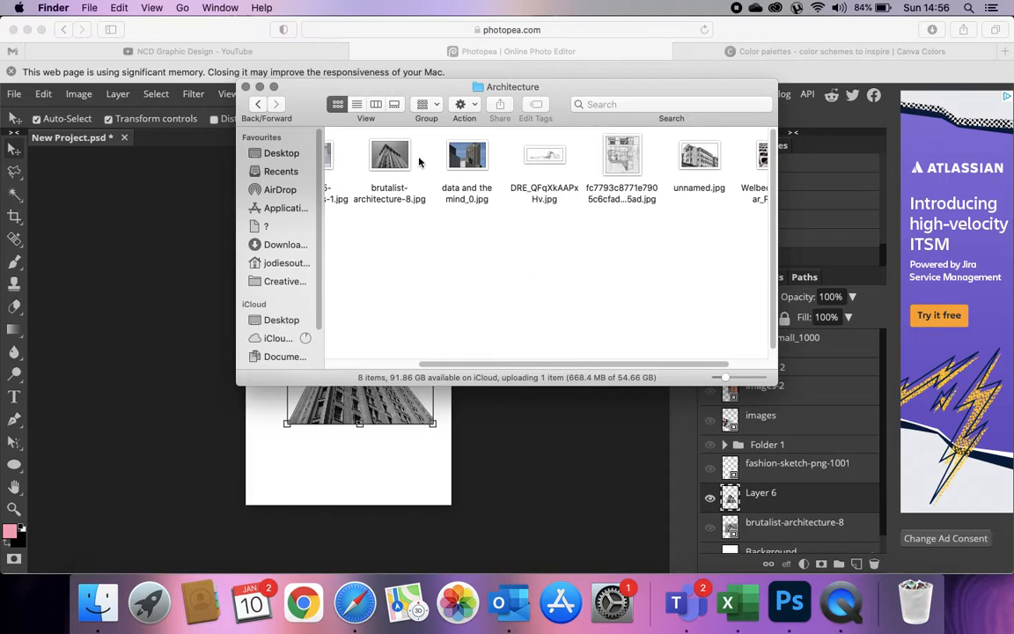
pyautogui.hscroll(1, 468, 159)
pyautogui.moveTo(698, 156); pyautogui.dragTo(349, 438)
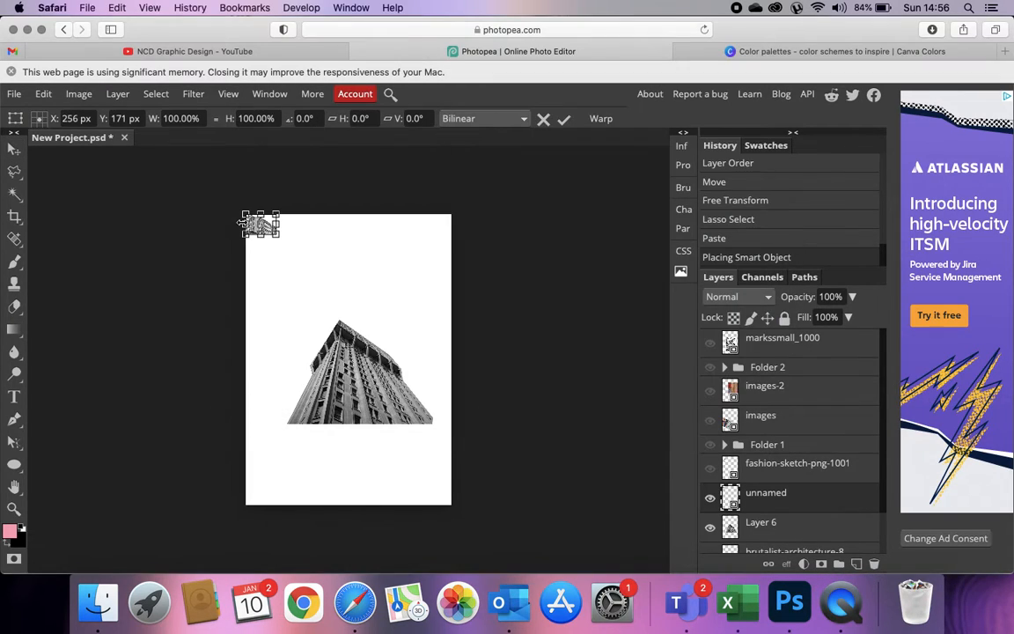
# Step: Enlarge the unnamed building photo over the tower's lower left part and shift both buildings slightly upward
pyautogui.moveTo(277, 236); pyautogui.dragTo(380, 304)
pyautogui.press('Return')
pyautogui.moveTo(350, 268); pyautogui.dragTo(365, 433)
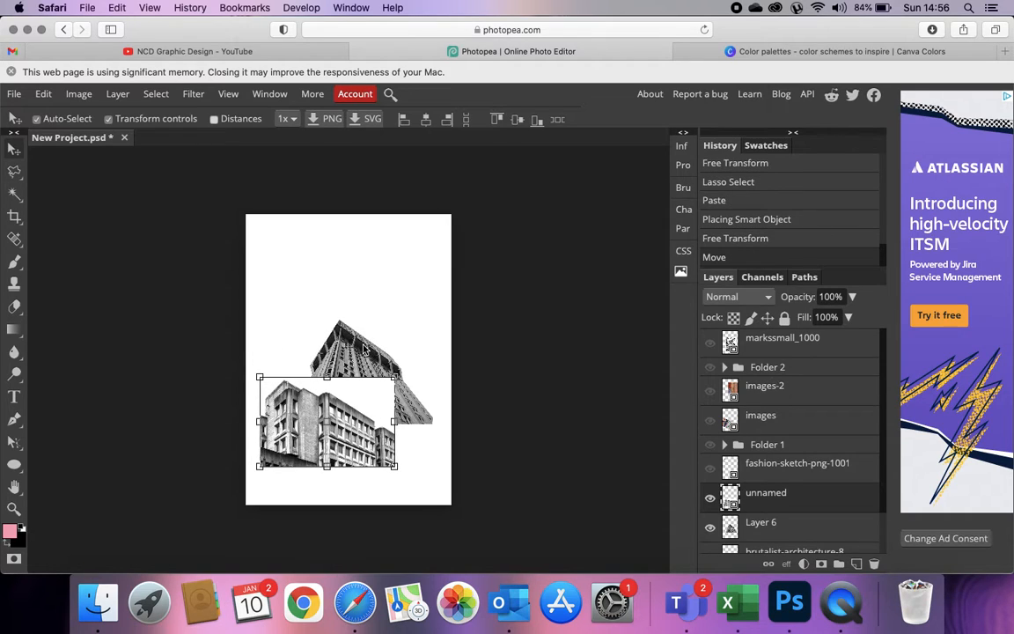
pyautogui.moveTo(325, 338); pyautogui.dragTo(326, 322)
pyautogui.moveTo(321, 442); pyautogui.dragTo(322, 424)
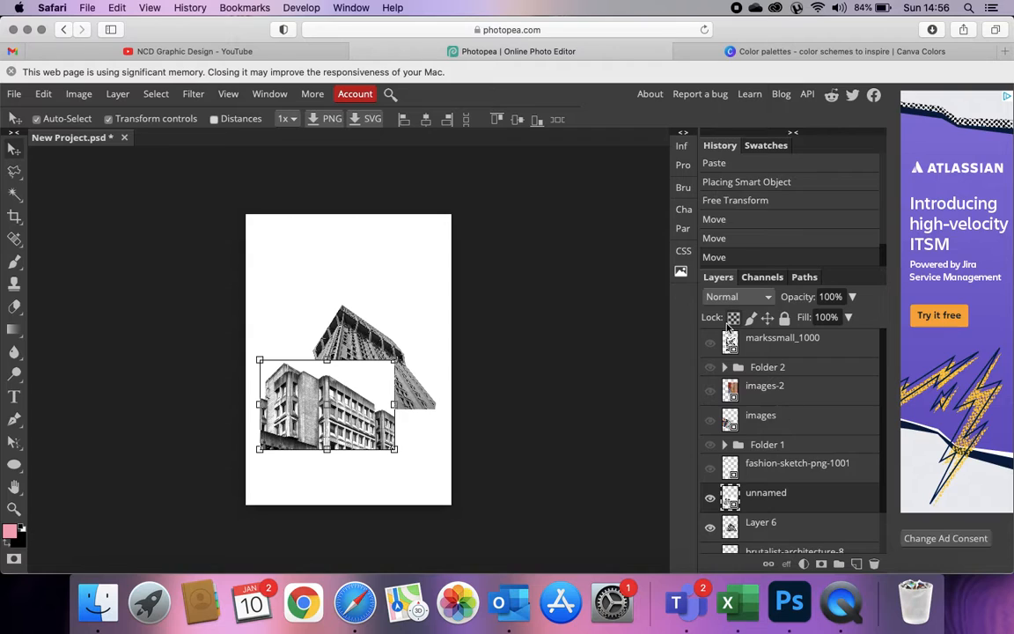
# Step: Set the unnamed photo's blend mode to Multiply and enlarge it across the tower's base, extending slightly below it
pyautogui.click(731, 297)
pyautogui.click(728, 345)
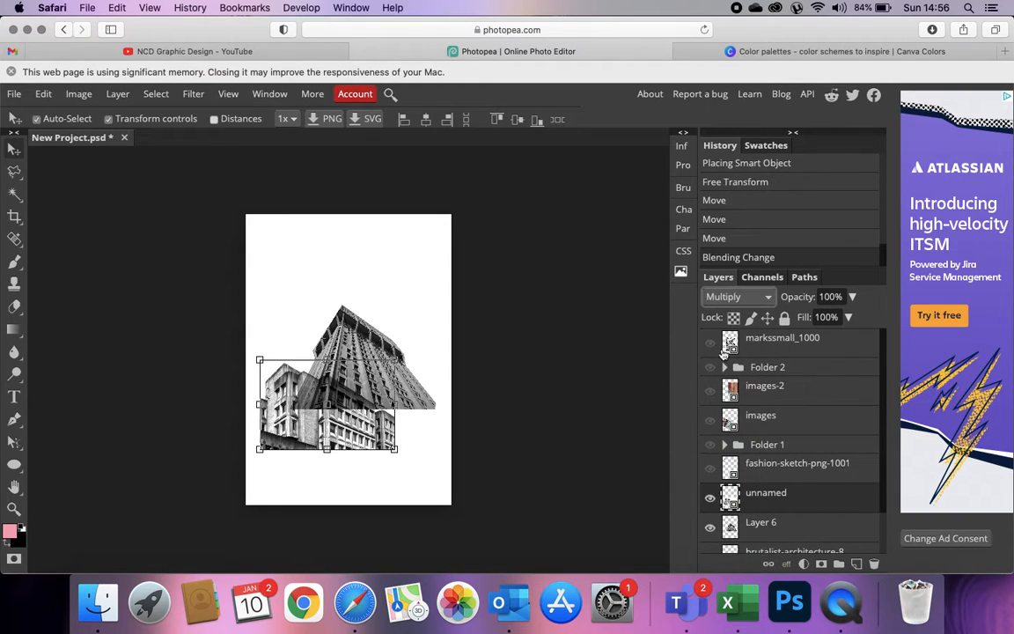
pyautogui.moveTo(262, 384); pyautogui.dragTo(296, 387)
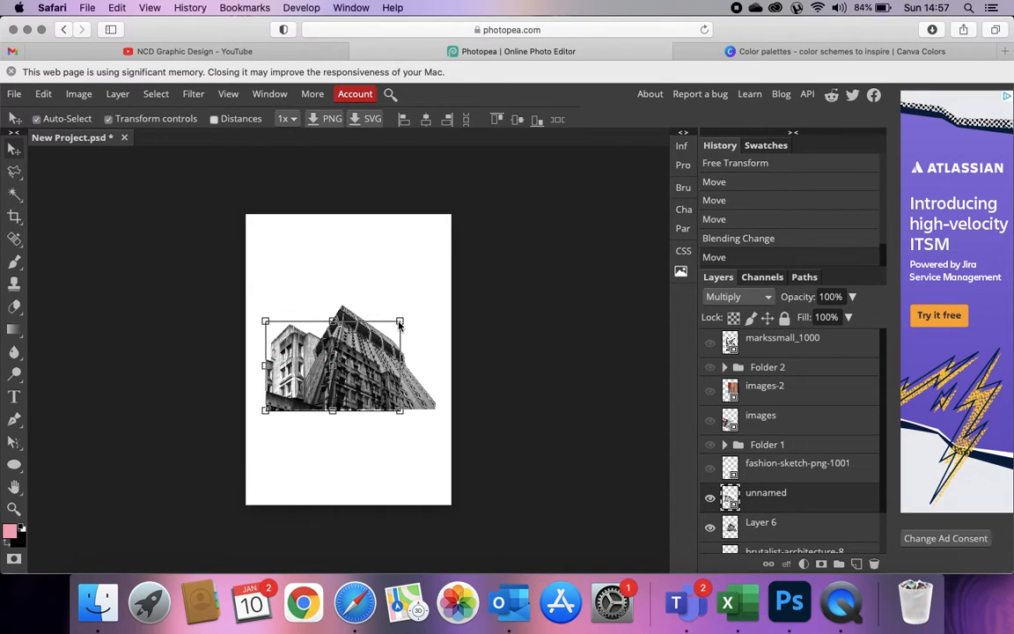
pyautogui.moveTo(400, 324); pyautogui.dragTo(427, 302)
pyautogui.moveTo(397, 398); pyautogui.dragTo(395, 421)
pyautogui.press('Return')
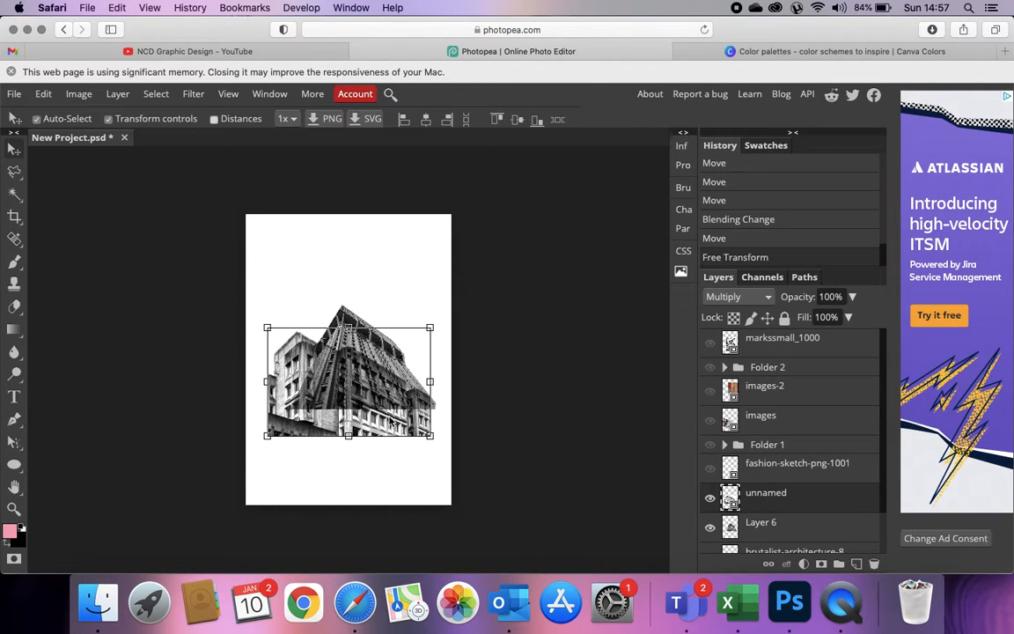
# Step: Colorize the unnamed photo with Hue/Saturation at hue 92, saturation 37 and lightness 17, and nudge it slightly up
pyautogui.click(79, 94)
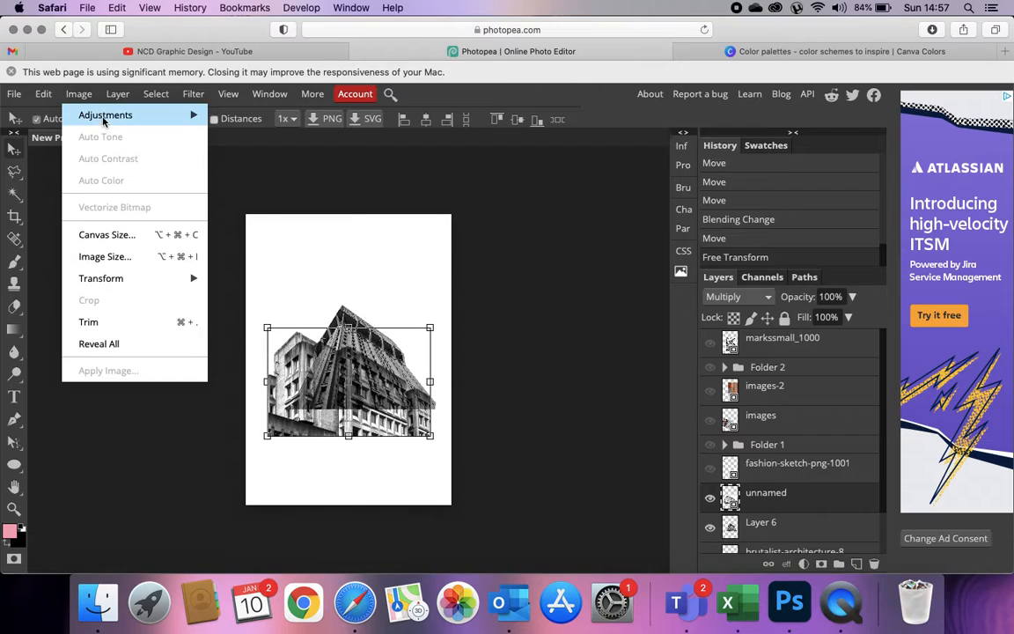
pyautogui.moveTo(103, 121)
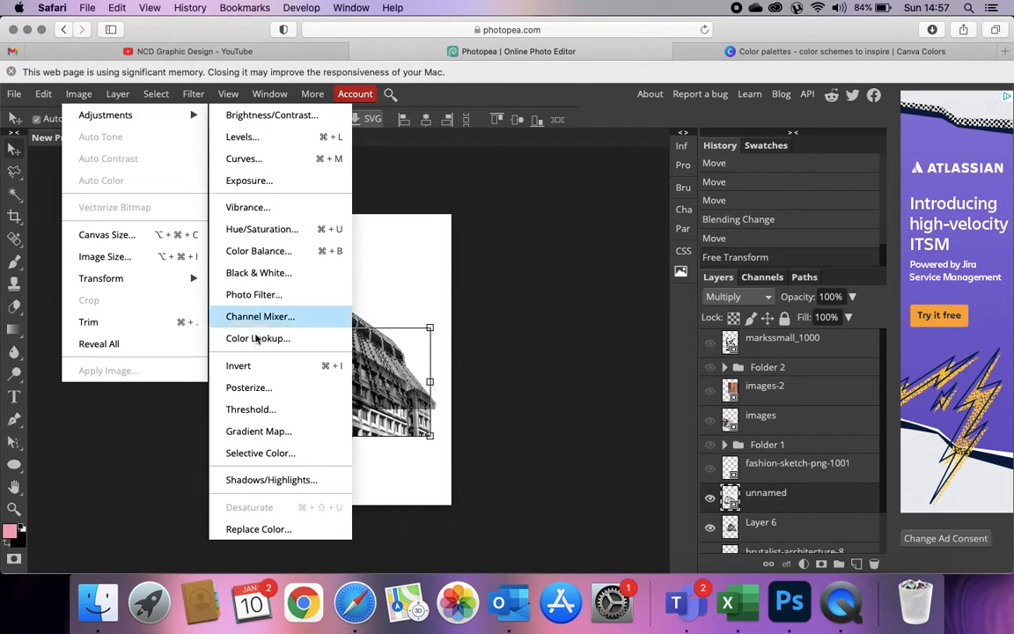
pyautogui.click(262, 229)
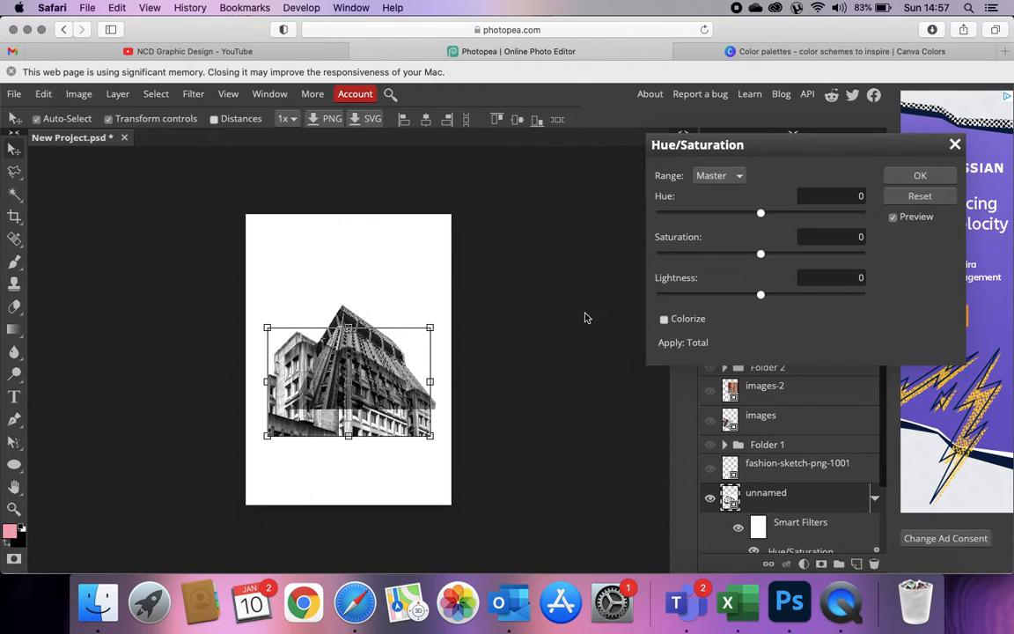
pyautogui.click(681, 319)
pyautogui.click(694, 318)
pyautogui.click(698, 317)
pyautogui.click(778, 255)
pyautogui.moveTo(785, 296); pyautogui.dragTo(800, 300)
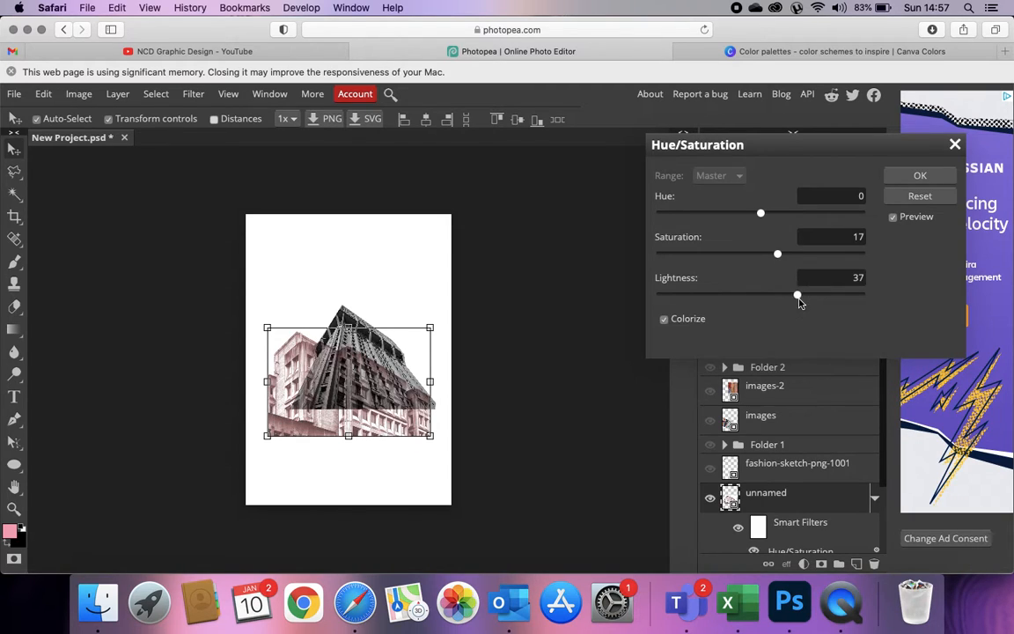
pyautogui.moveTo(761, 214); pyautogui.dragTo(811, 213)
pyautogui.moveTo(788, 254); pyautogui.dragTo(797, 255)
pyautogui.moveTo(799, 295); pyautogui.dragTo(778, 297)
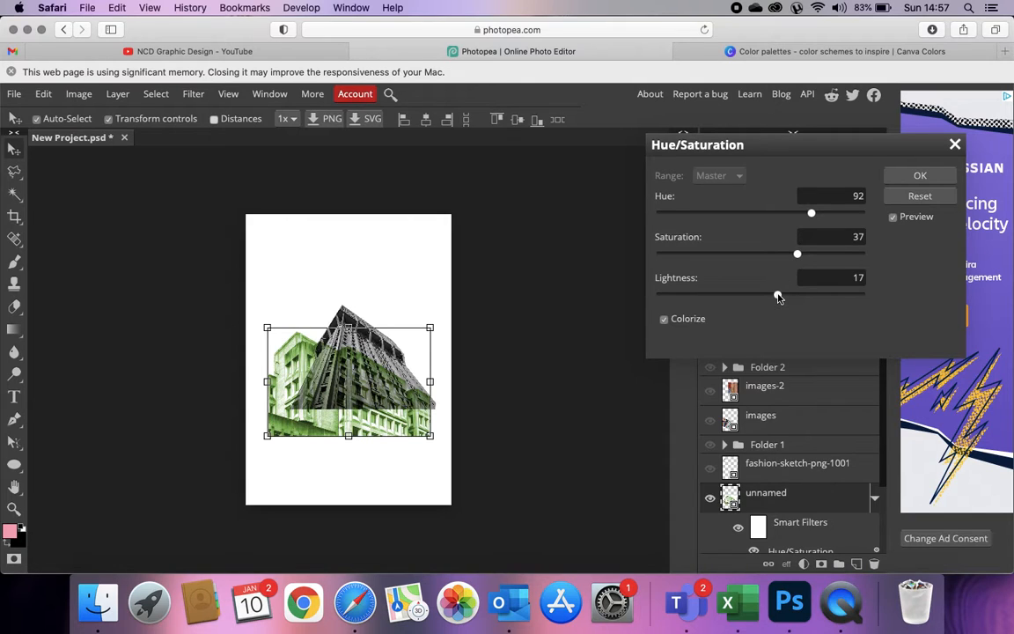
pyautogui.click(920, 176)
pyautogui.moveTo(373, 428)
pyautogui.mouseDown()
pyautogui.moveTo(362, 412)
pyautogui.moveTo(370, 423)
pyautogui.mouseUp()
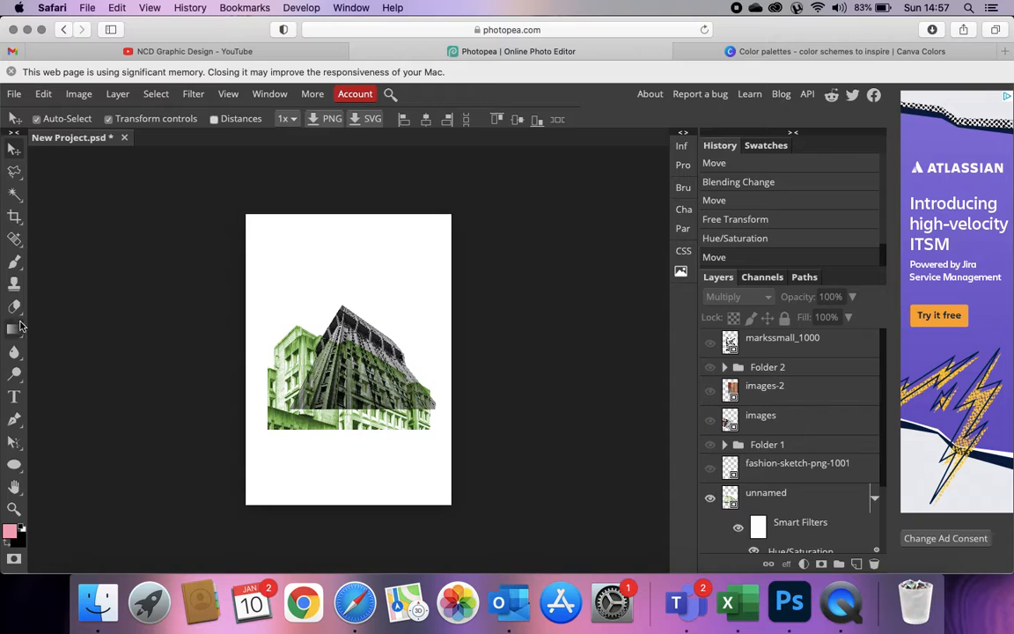
# Step: Draw a large rectangle covering both buildings and the area above them, and fill it with yellow
pyautogui.rightClick(14, 464)
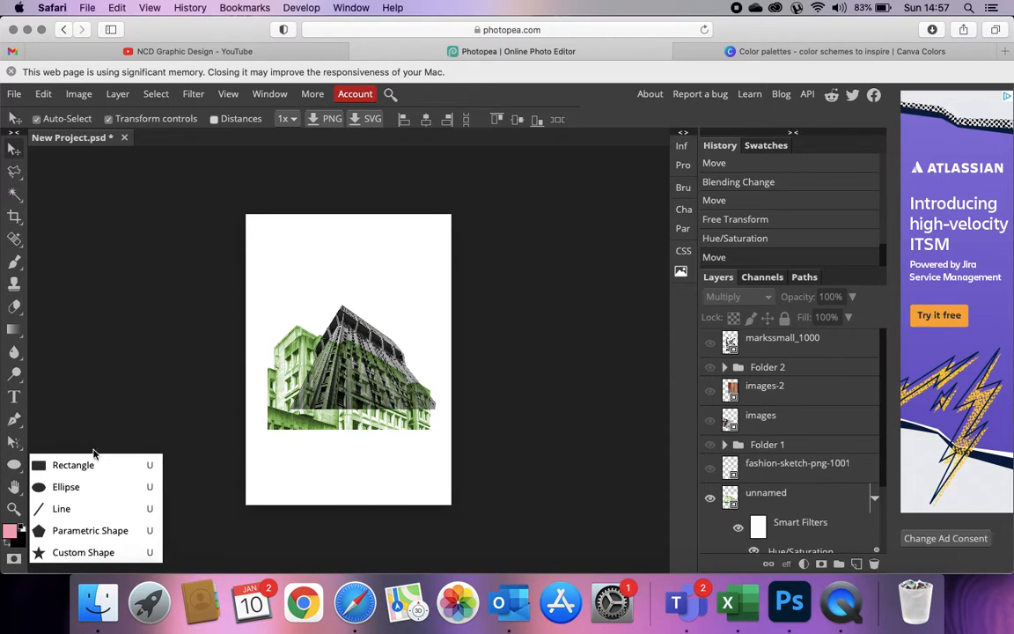
pyautogui.click(67, 464)
pyautogui.moveTo(267, 268); pyautogui.dragTo(439, 430)
pyautogui.click(117, 118)
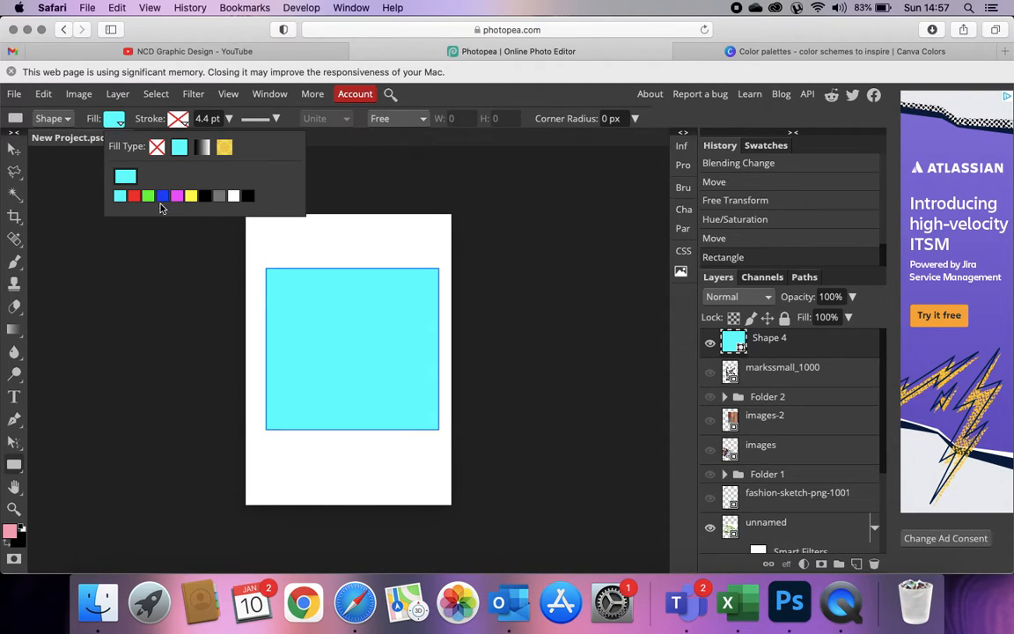
pyautogui.click(190, 198)
# Step: Move the yellow rectangle's layer below the tower layer so it sits behind both buildings
pyautogui.click(14, 149)
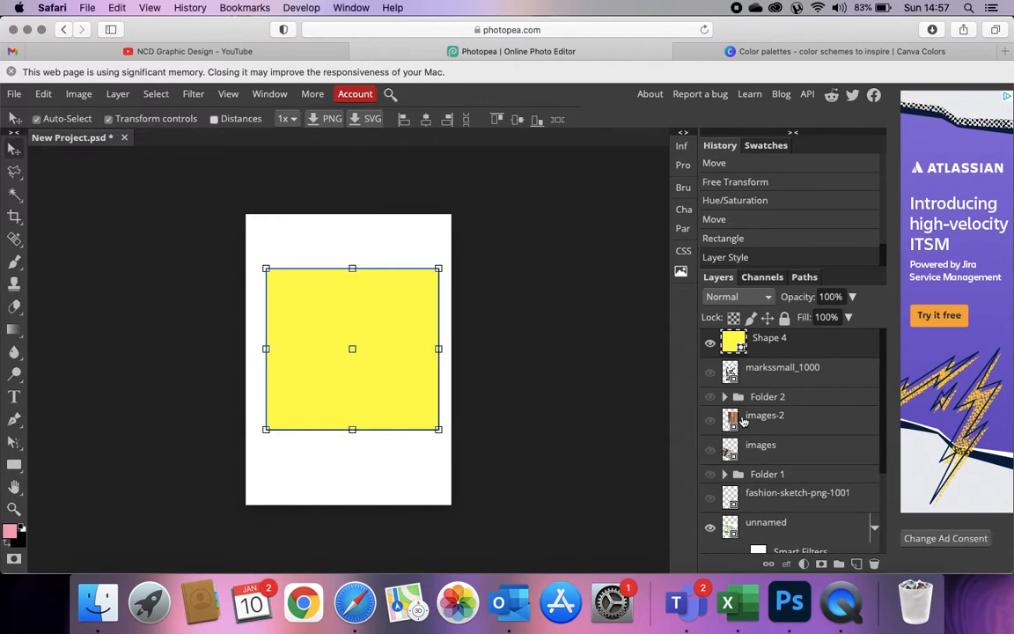
pyautogui.moveTo(731, 336); pyautogui.dragTo(748, 550)
pyautogui.scroll(-2, 747, 547)
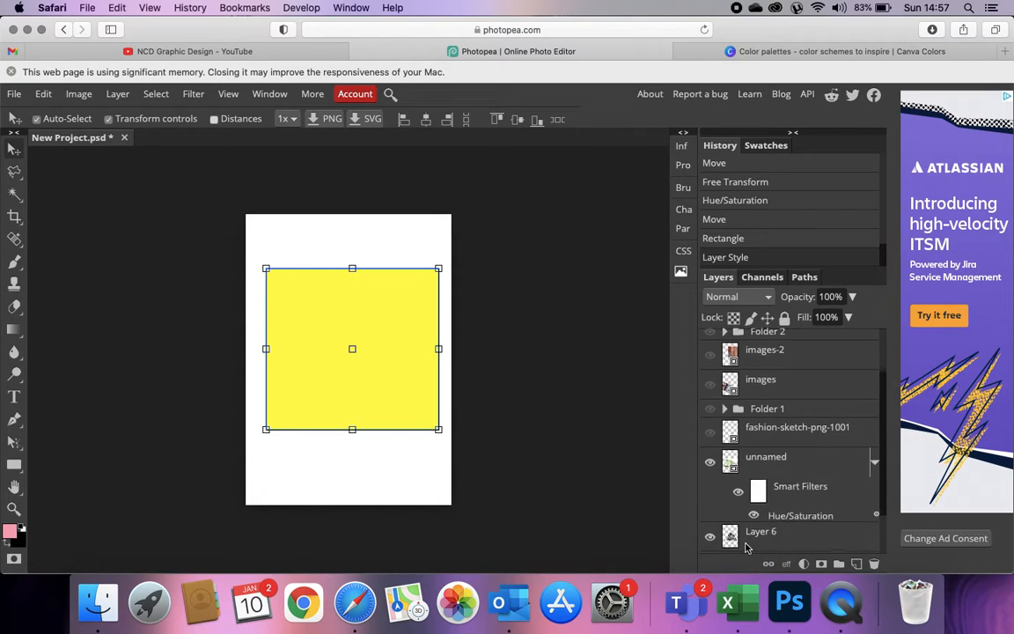
pyautogui.scroll(2, 764, 405)
pyautogui.moveTo(784, 349)
pyautogui.mouseDown()
pyautogui.moveTo(758, 507)
pyautogui.moveTo(783, 518)
pyautogui.mouseUp()
pyautogui.moveTo(766, 388)
pyautogui.mouseDown()
pyautogui.moveTo(729, 493)
pyautogui.moveTo(787, 502)
pyautogui.mouseUp()
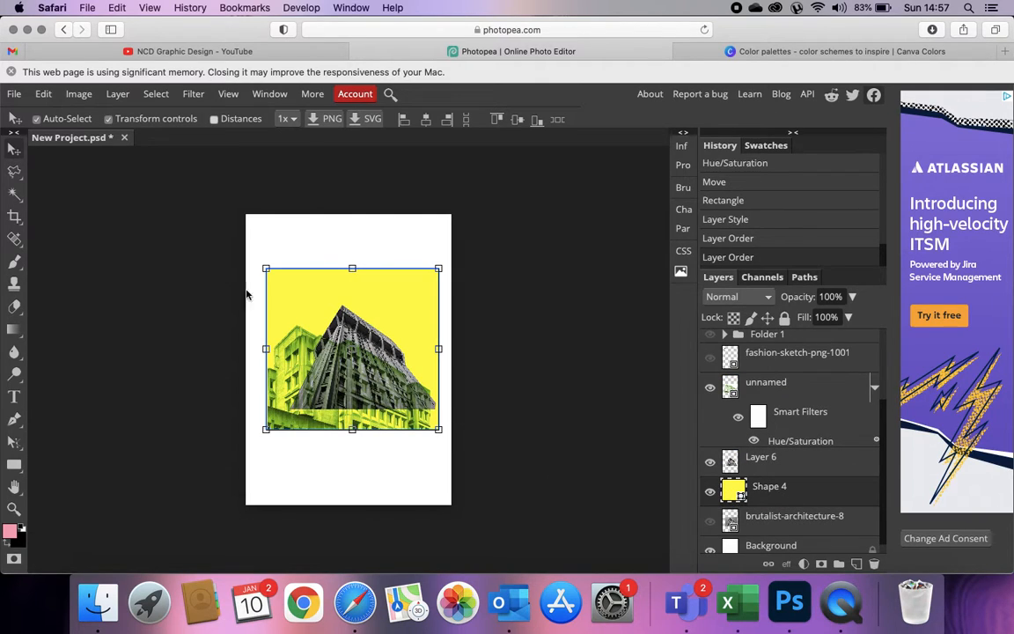
# Step: Set the tower layer's blend mode to Multiply and nudge the green building photo slightly
pyautogui.click(337, 326)
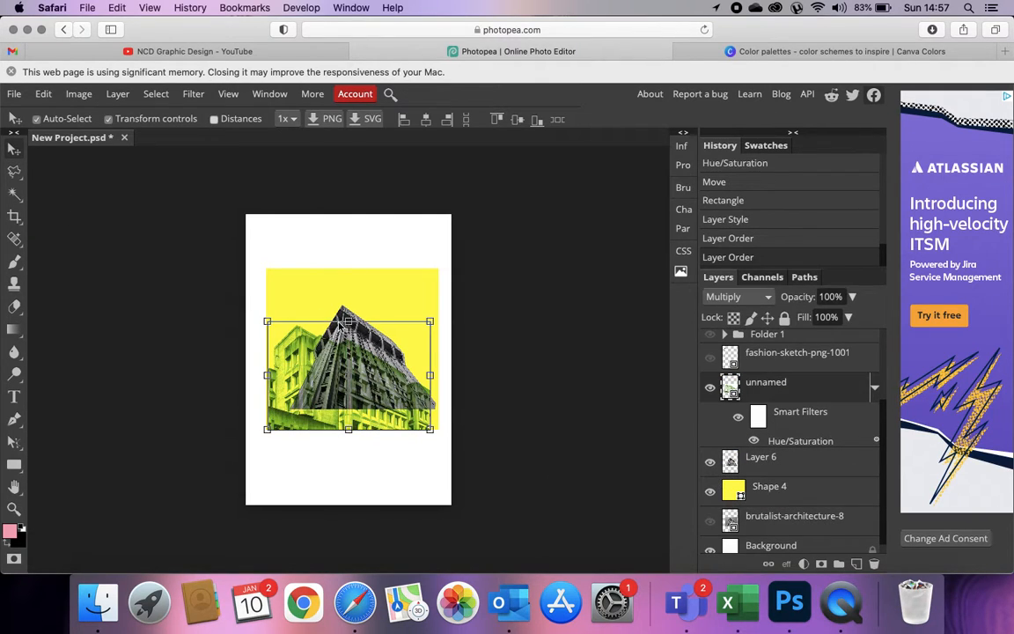
pyautogui.click(578, 286)
pyautogui.click(790, 464)
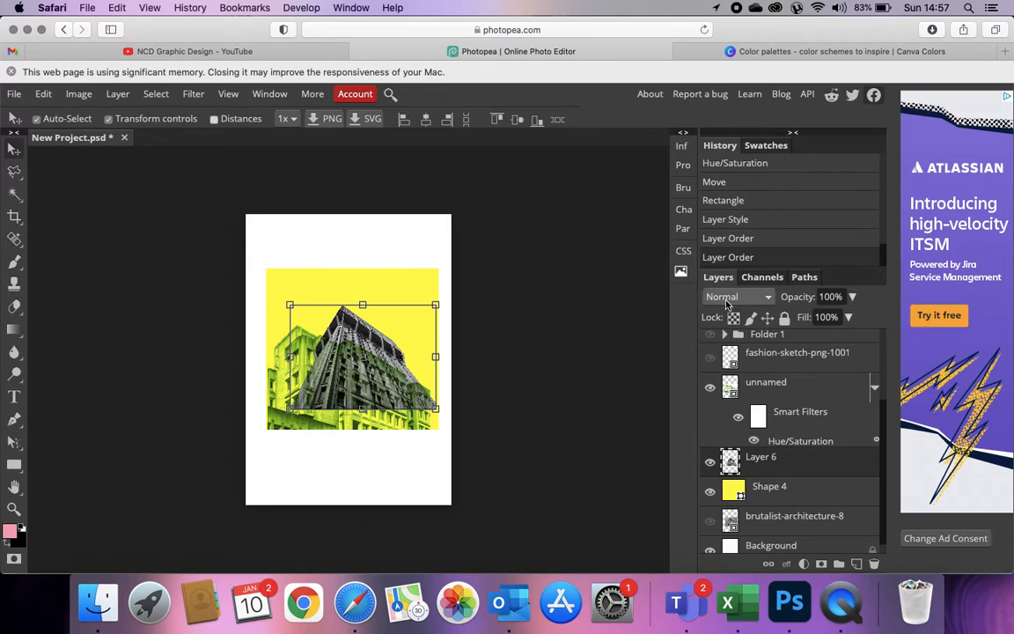
pyautogui.click(729, 300)
pyautogui.click(725, 350)
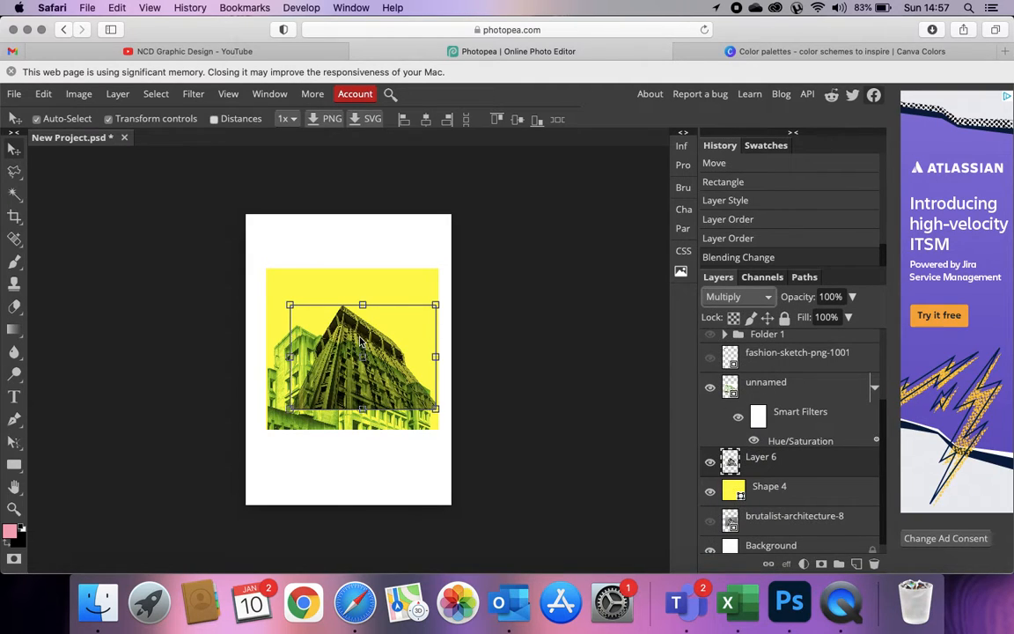
pyautogui.moveTo(376, 308); pyautogui.dragTo(353, 323)
pyautogui.scroll(2, 381, 398)
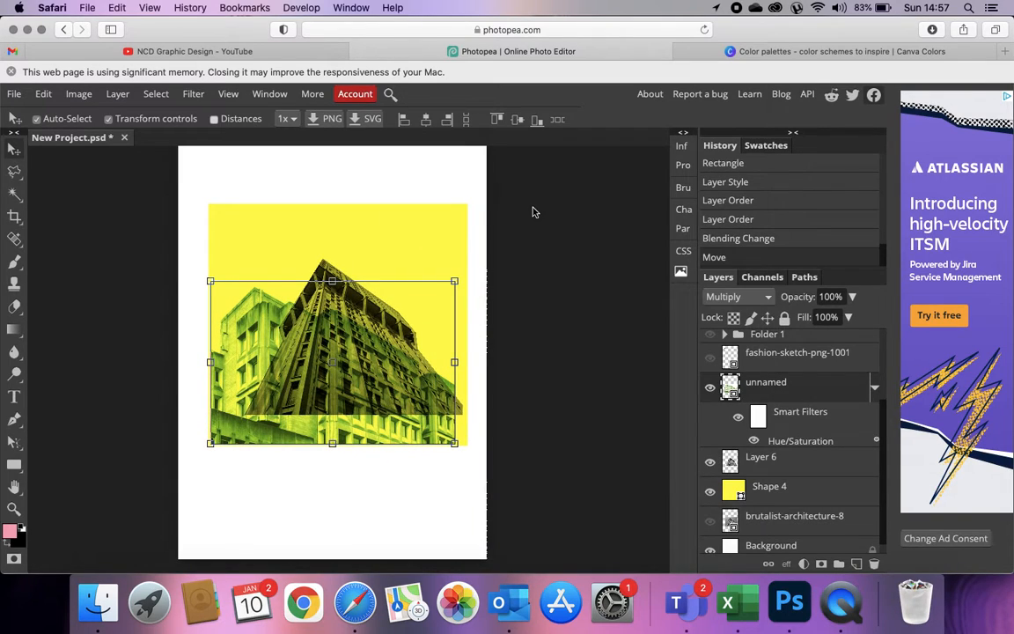
pyautogui.click(533, 212)
# Step: Copy a tall rectangular strip from the left part of the green building on the unnamed layer
pyautogui.rightClick(14, 169)
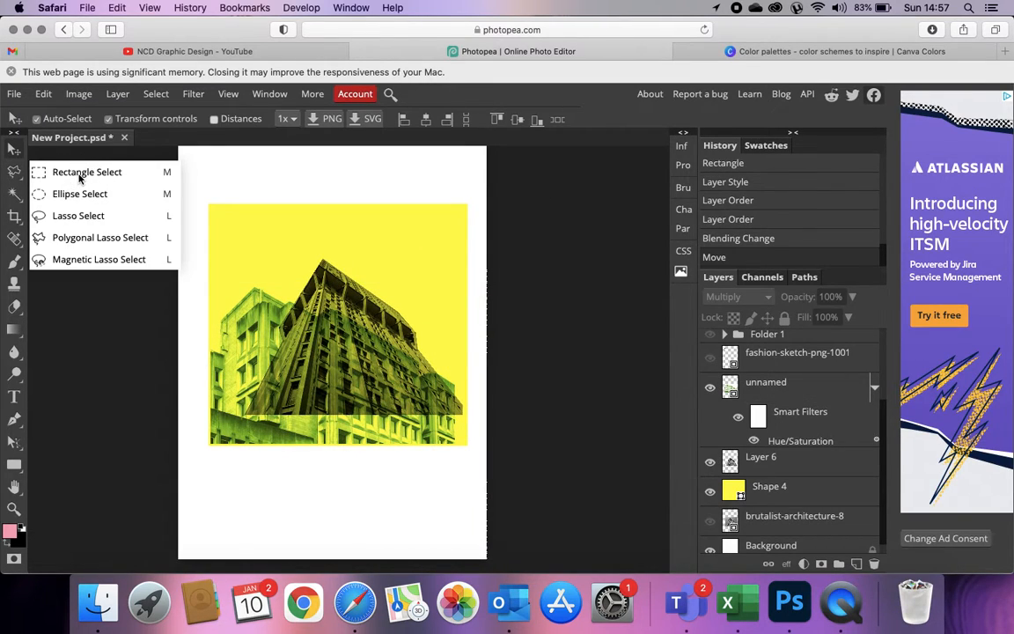
pyautogui.click(79, 176)
pyautogui.moveTo(230, 272); pyautogui.dragTo(290, 457)
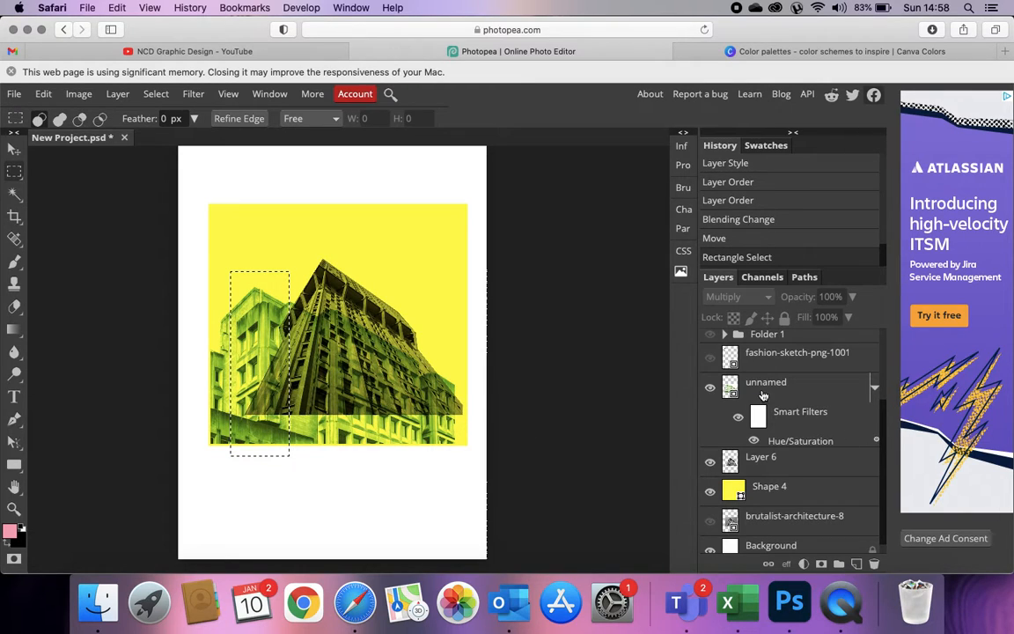
pyautogui.click(762, 393)
pyautogui.moveTo(267, 337)
pyautogui.mouseDown()
pyautogui.moveTo(265, 304)
pyautogui.moveTo(268, 350)
pyautogui.mouseUp()
pyautogui.press('super+c')
pyautogui.press('super+v')
pyautogui.click(15, 150)
pyautogui.moveTo(290, 347); pyautogui.dragTo(269, 282)
pyautogui.press('super+z')
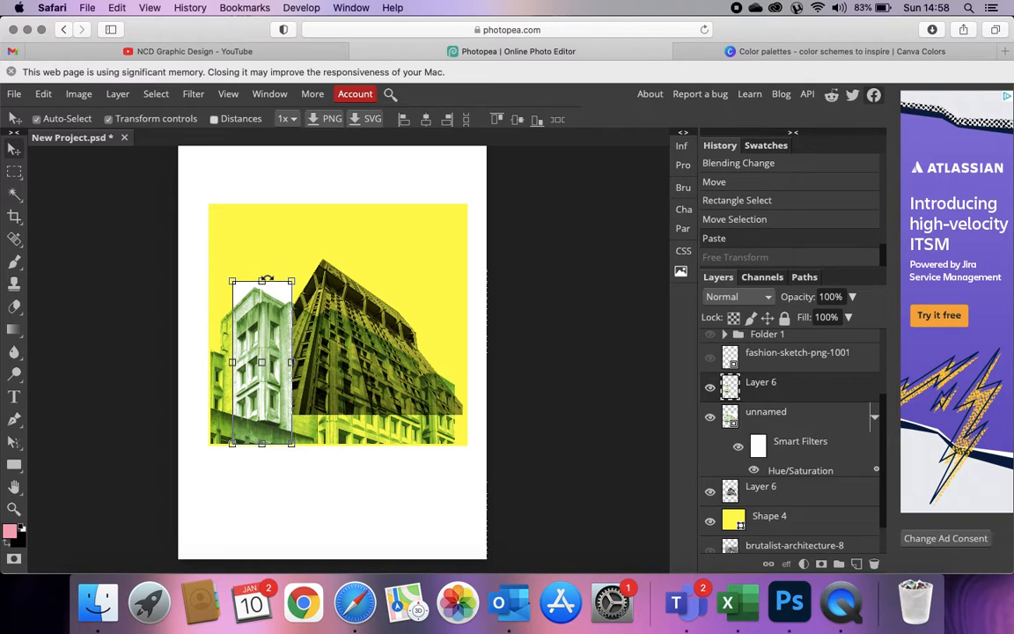
pyautogui.press('super+z')
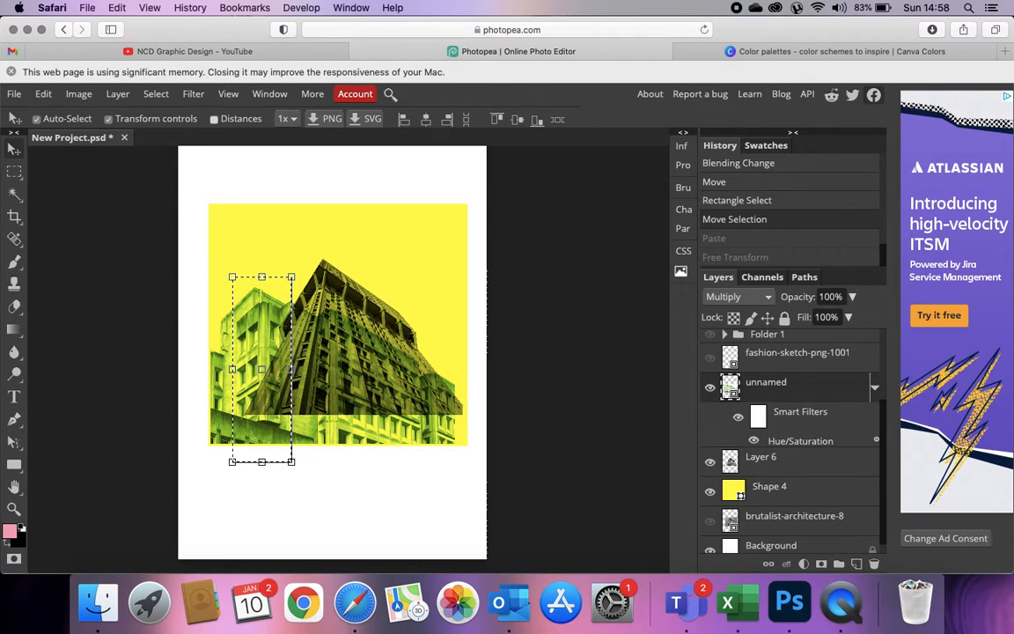
# Step: Rasterize the unnamed layer, nudge the selected strip slightly down and right, and clear it from the building
pyautogui.press('super+x')
pyautogui.click(79, 95)
pyautogui.moveTo(117, 97)
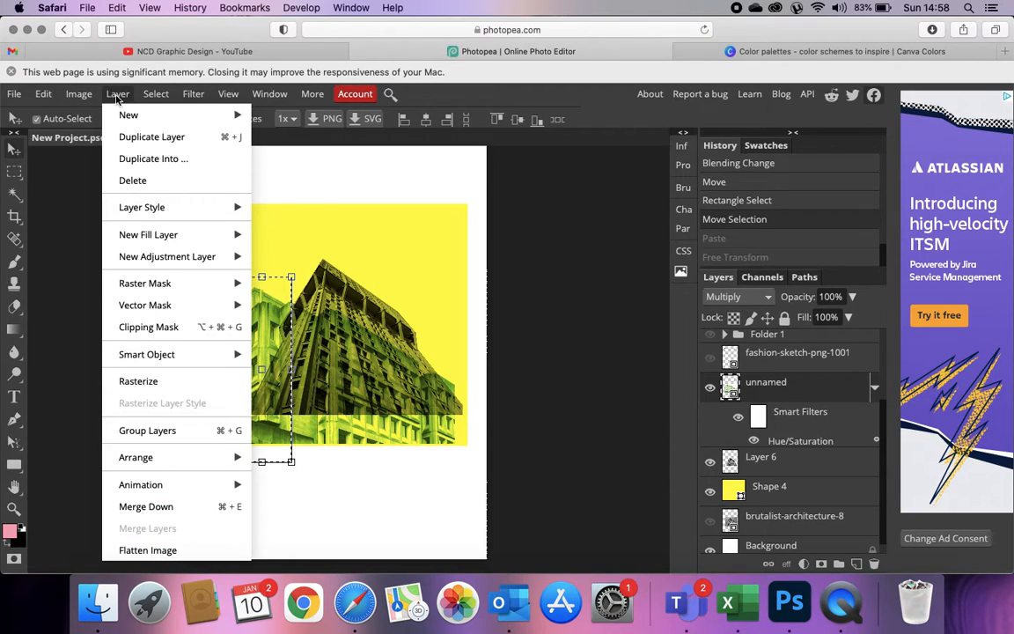
pyautogui.click(136, 381)
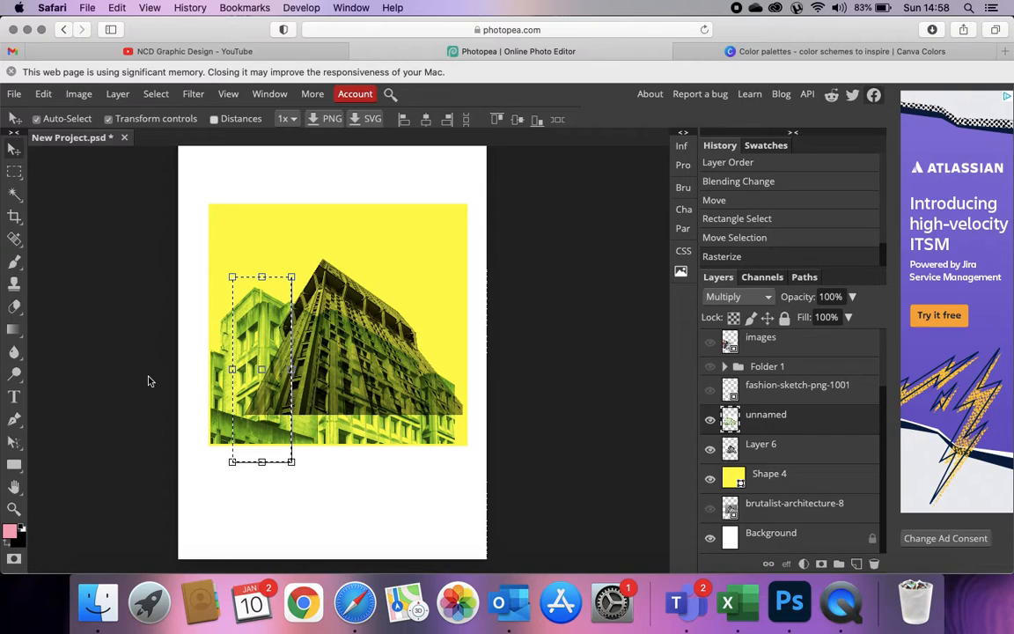
pyautogui.moveTo(246, 336)
pyautogui.mouseDown()
pyautogui.moveTo(245, 306)
pyautogui.moveTo(272, 305)
pyautogui.moveTo(254, 342)
pyautogui.mouseUp()
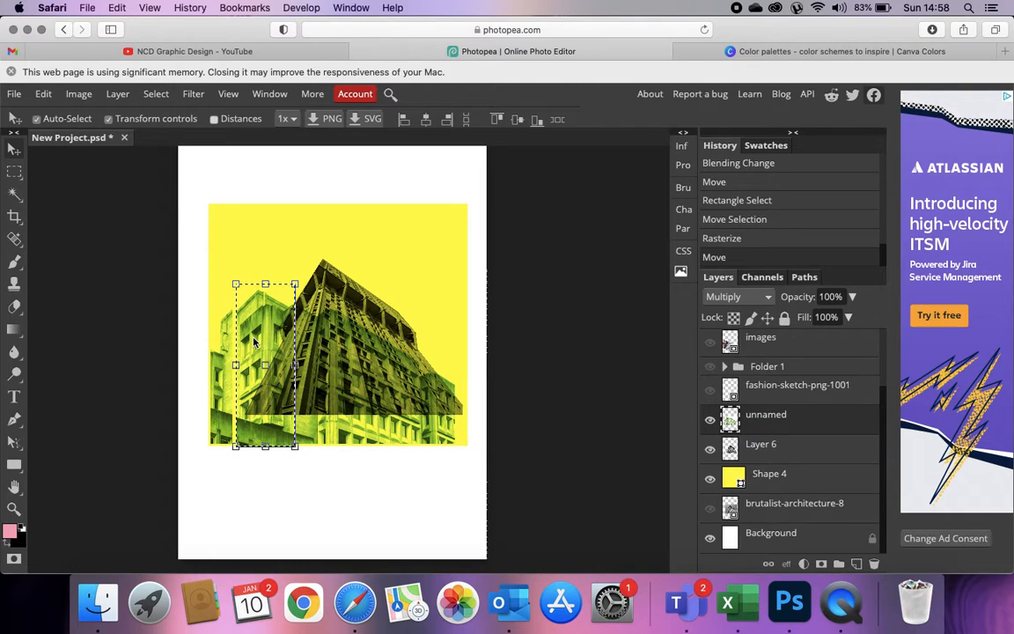
pyautogui.press('Delete')
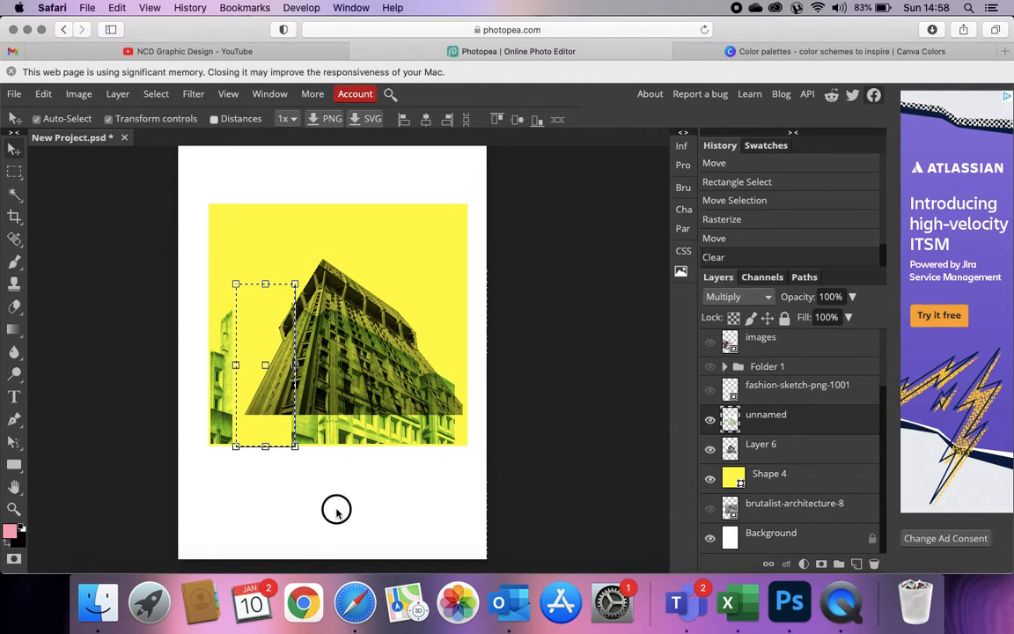
# Step: Paste the copied building strip, set its blend mode to Multiply, and place it overlapping the tower's left side
pyautogui.press('super+v')
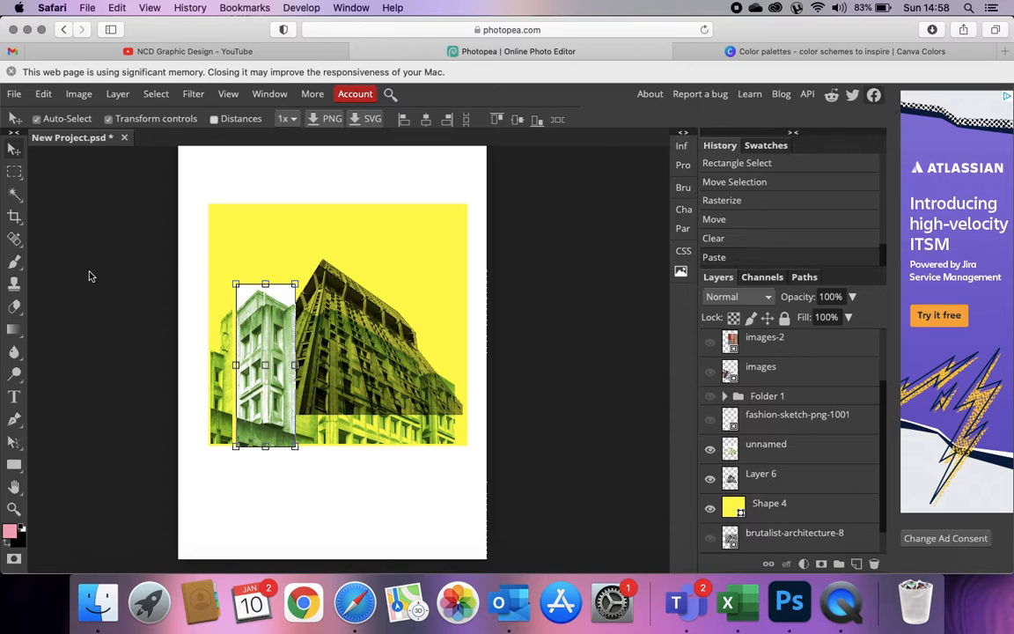
pyautogui.moveTo(246, 347); pyautogui.dragTo(242, 314)
pyautogui.click(738, 297)
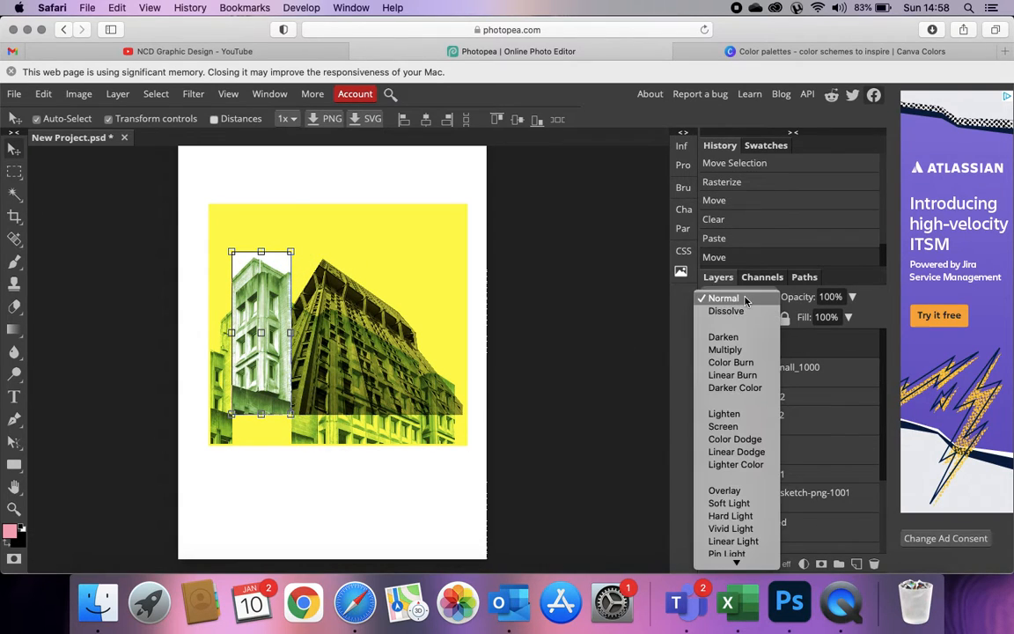
pyautogui.click(725, 349)
pyautogui.moveTo(245, 330)
pyautogui.mouseDown()
pyautogui.moveTo(263, 325)
pyautogui.moveTo(260, 335)
pyautogui.mouseUp()
# Step: Nudge the yellow square slightly down and left, and the tower layer slightly right
pyautogui.moveTo(368, 309); pyautogui.dragTo(351, 277)
pyautogui.click(546, 279)
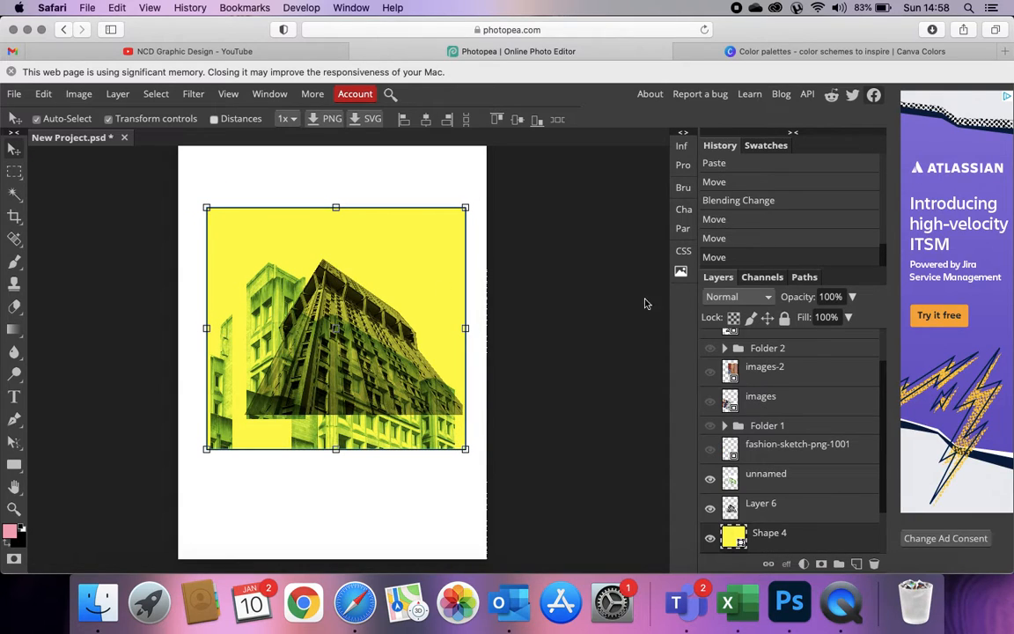
pyautogui.click(781, 511)
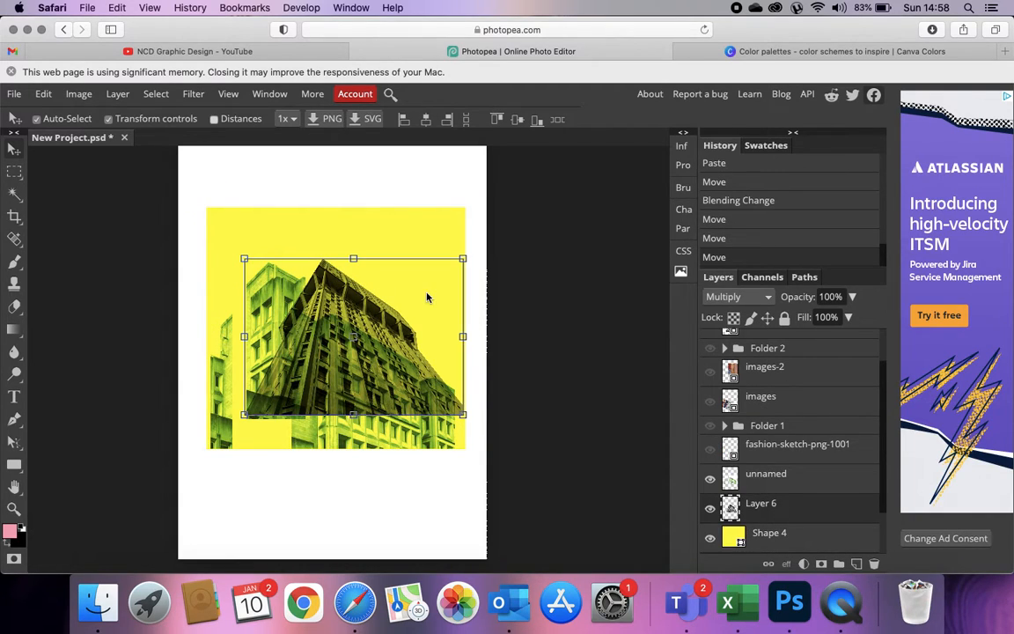
pyautogui.press('Right')
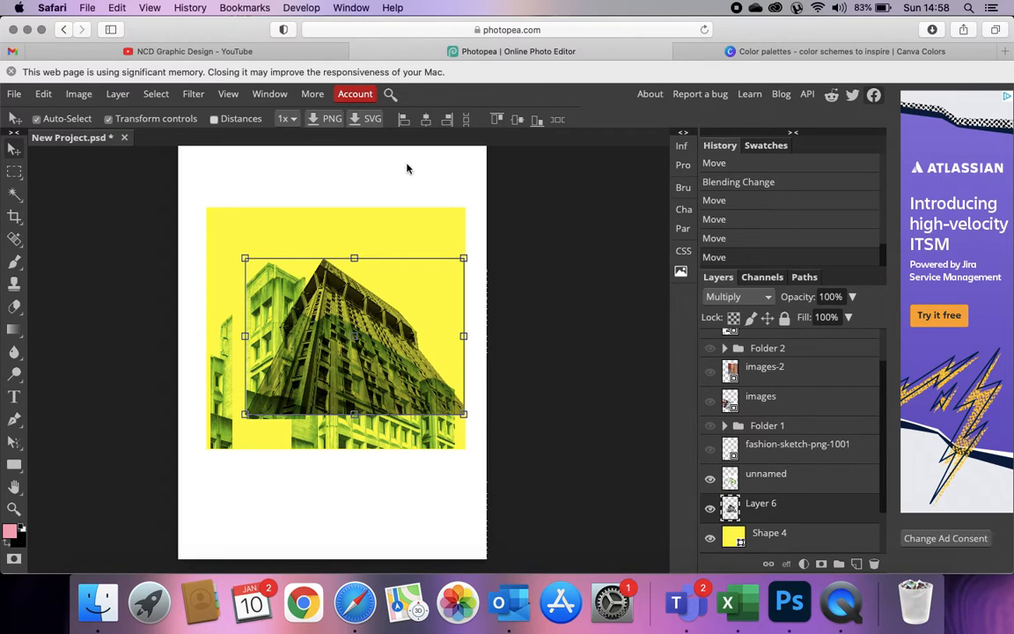
# Step: Hide the unnamed and pasted strip layers and lower the tower so its base meets the yellow square's bottom edge
pyautogui.moveTo(337, 285); pyautogui.dragTo(321, 386)
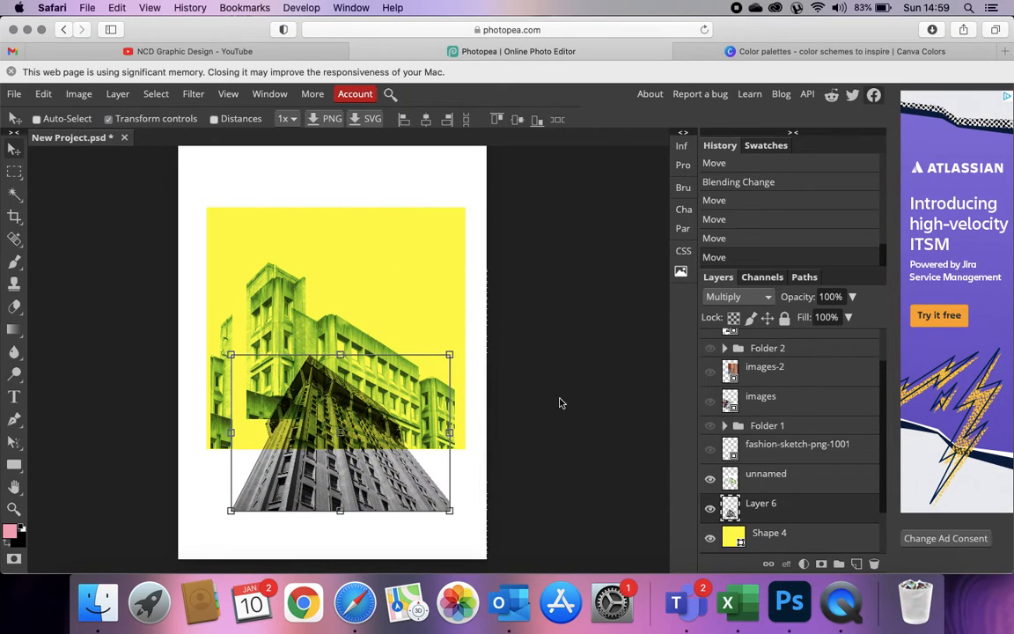
pyautogui.moveTo(352, 495); pyautogui.dragTo(364, 441)
pyautogui.moveTo(349, 526); pyautogui.dragTo(357, 410)
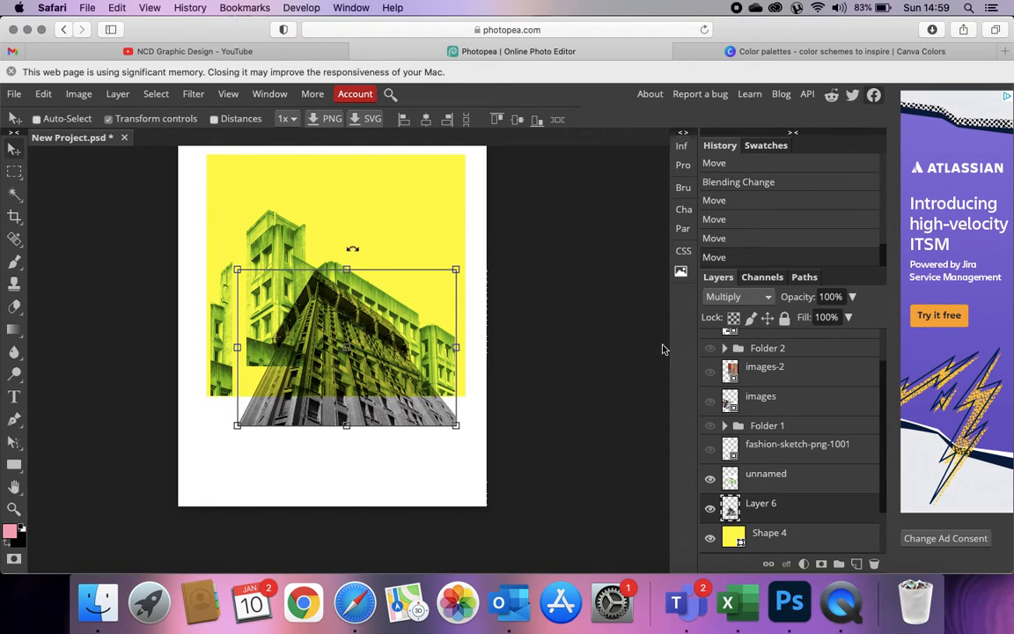
pyautogui.click(710, 478)
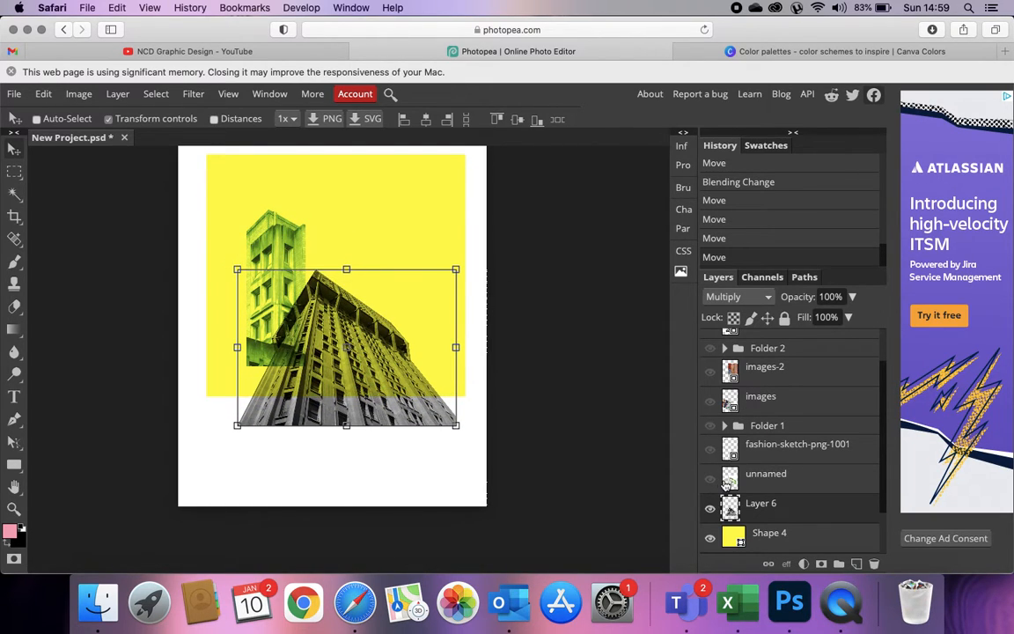
pyautogui.scroll(2, 713, 397)
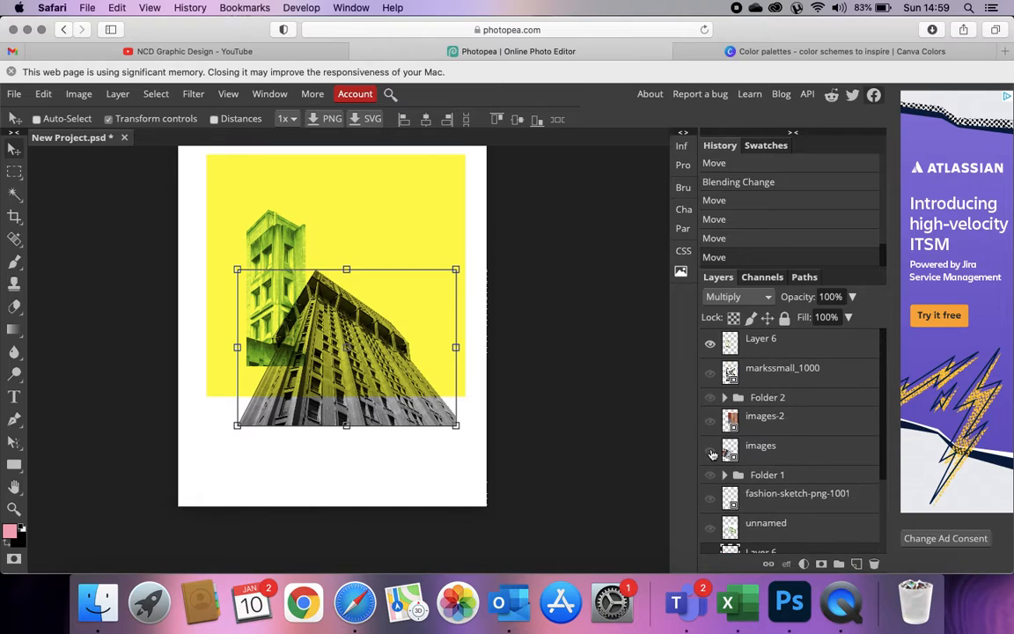
pyautogui.click(710, 373)
pyautogui.moveTo(298, 416); pyautogui.dragTo(291, 387)
pyautogui.scroll(2, 340, 415)
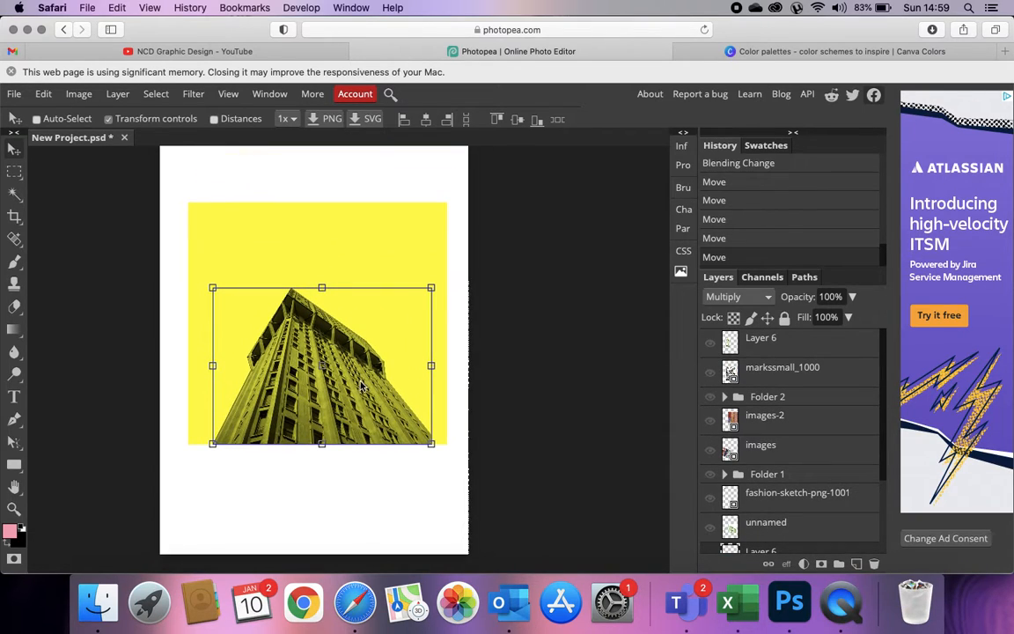
# Step: Try Lighten and Overlay on the tower layer, and set its blend mode to Exclusion
pyautogui.scroll(-3, 772, 523)
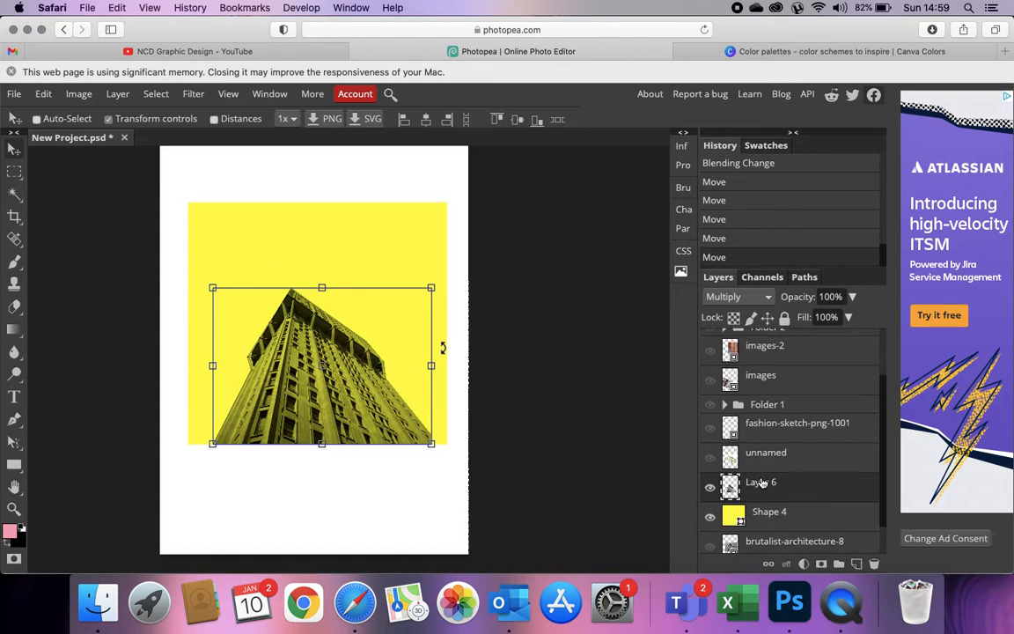
pyautogui.click(741, 298)
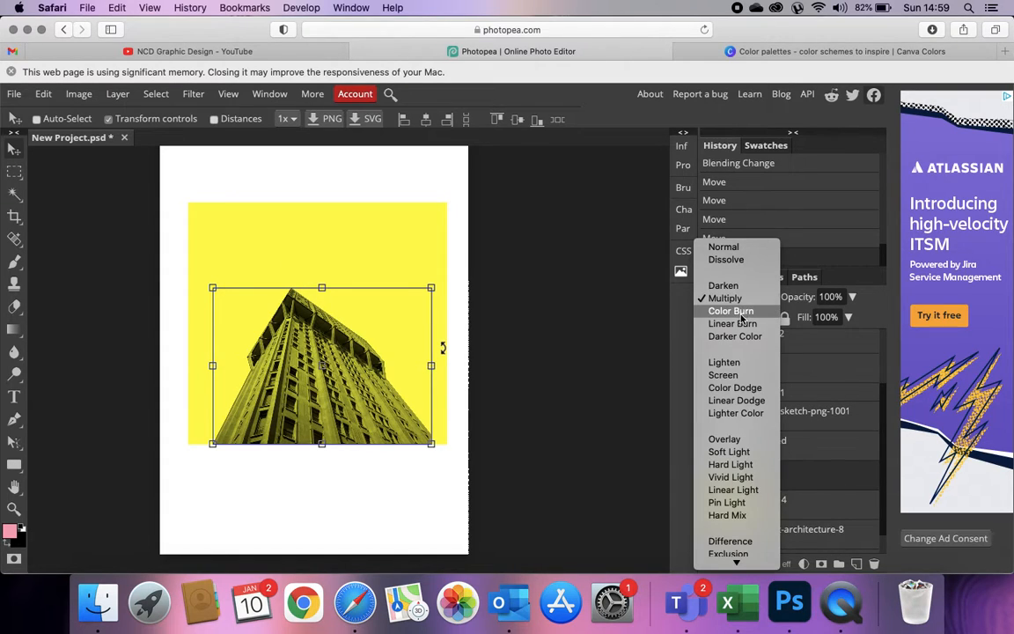
pyautogui.click(735, 366)
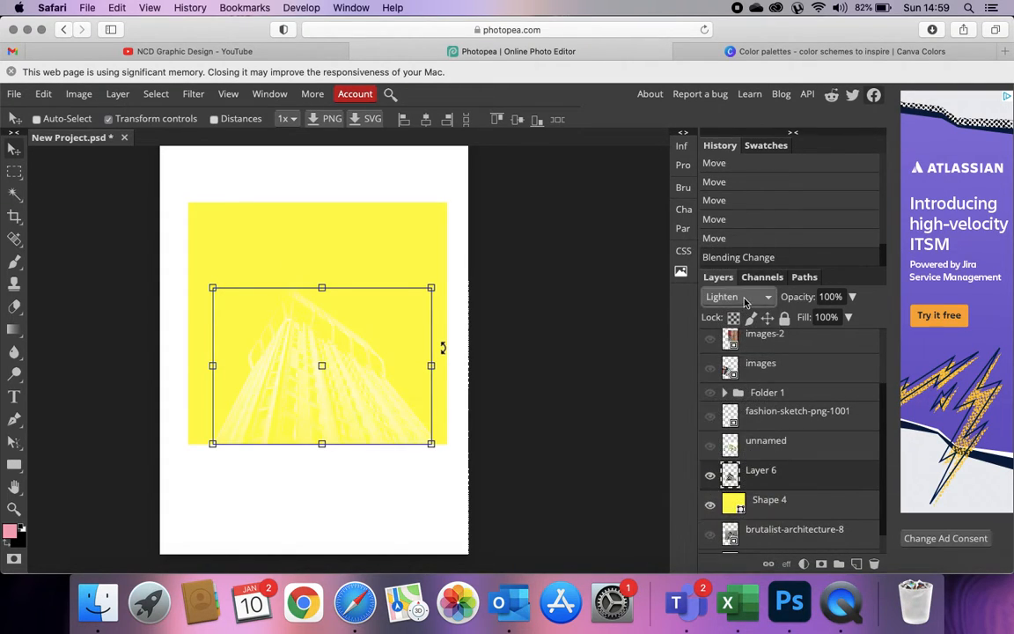
pyautogui.click(745, 301)
pyautogui.click(731, 378)
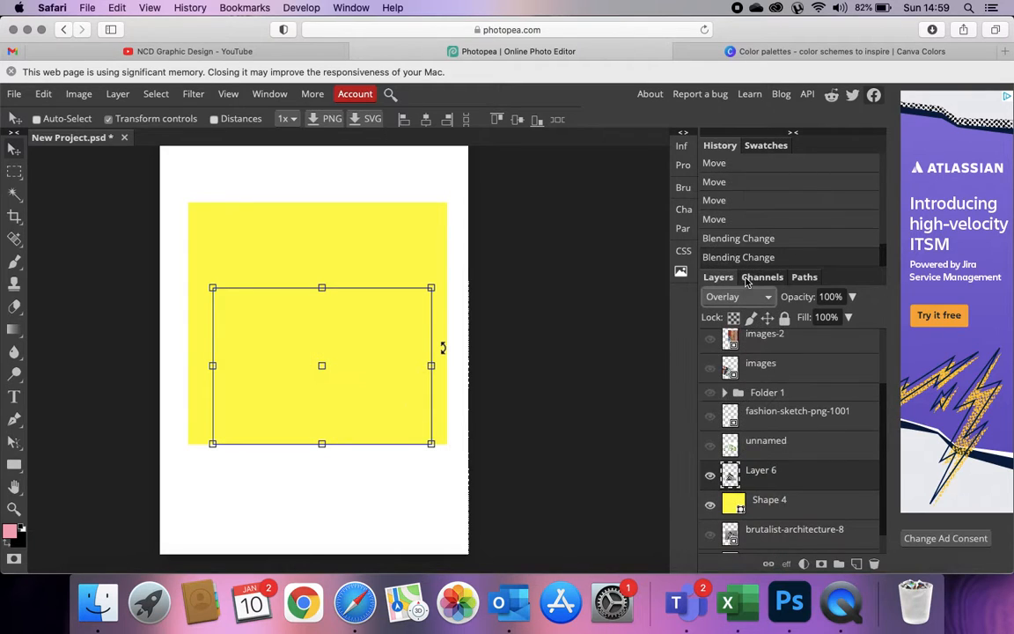
pyautogui.click(745, 302)
pyautogui.click(729, 413)
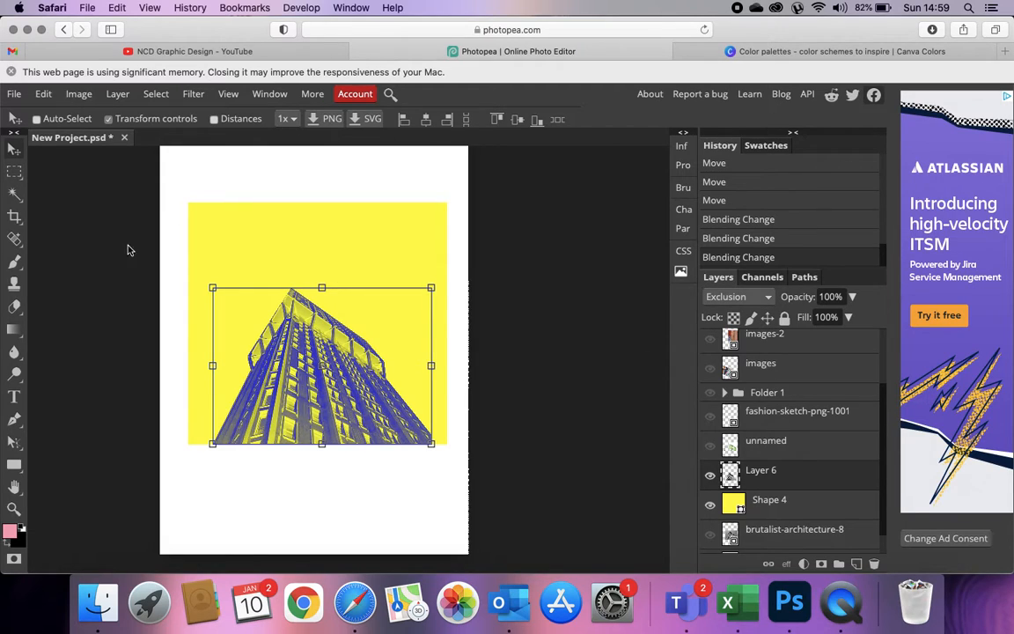
# Step: Draw a narrow, tall rectangle over the left part of the yellow square and fill it with grey
pyautogui.rightClick(14, 464)
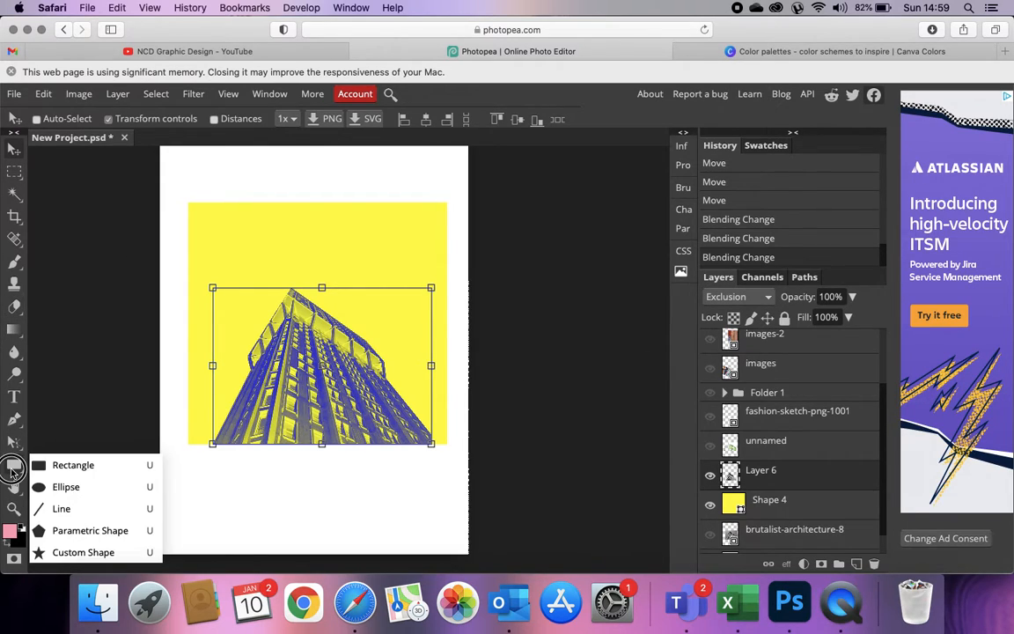
pyautogui.click(70, 469)
pyautogui.moveTo(235, 237); pyautogui.dragTo(215, 428)
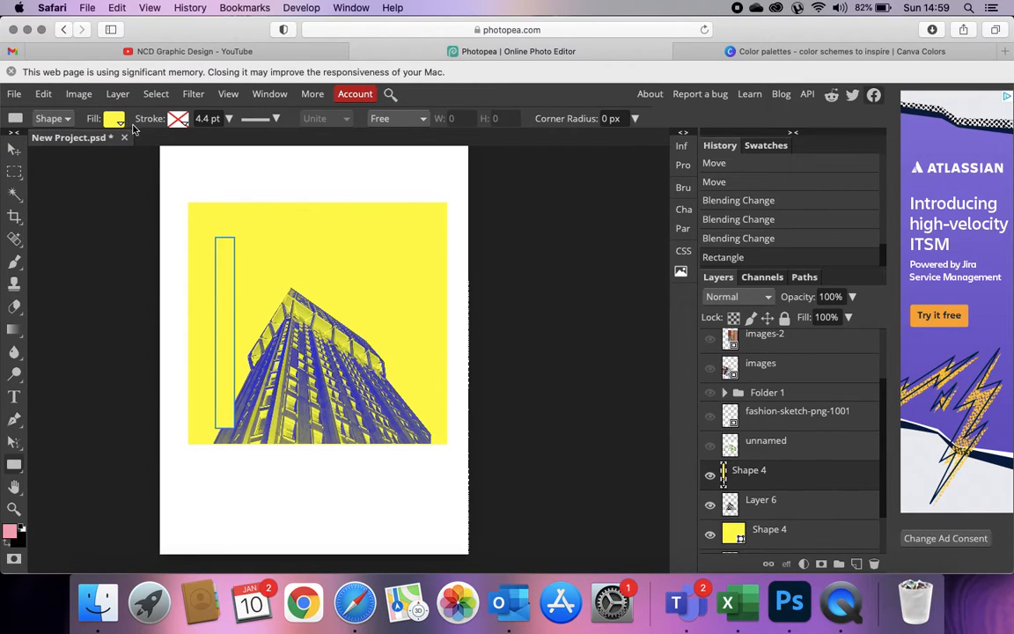
pyautogui.click(120, 125)
pyautogui.click(196, 176)
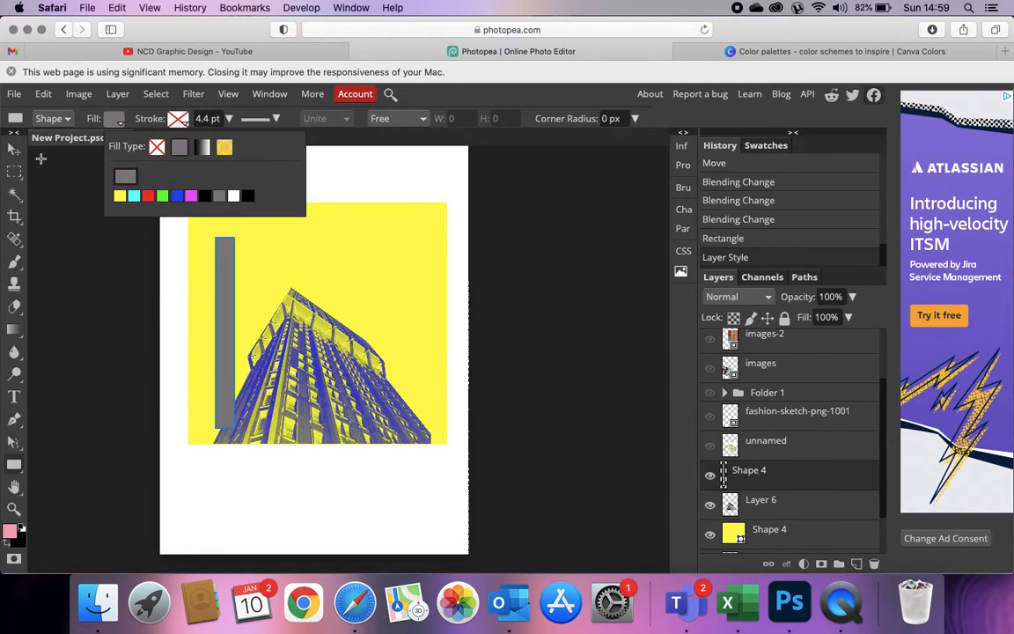
# Step: Move the grey bar's layer below the tower layer and place the bar behind the tower's right half
pyautogui.click(13, 149)
pyautogui.moveTo(756, 473); pyautogui.dragTo(756, 516)
pyautogui.moveTo(244, 282); pyautogui.dragTo(380, 278)
pyautogui.scroll(-2, 795, 538)
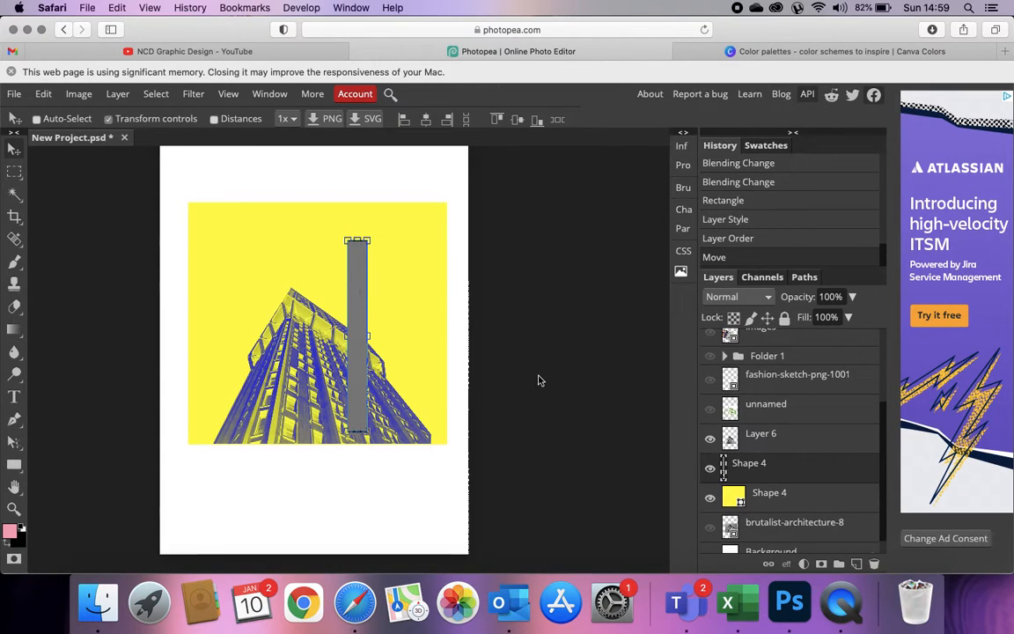
pyautogui.moveTo(361, 329)
pyautogui.mouseDown()
pyautogui.moveTo(390, 342)
pyautogui.moveTo(354, 332)
pyautogui.mouseUp()
pyautogui.moveTo(799, 485); pyautogui.dragTo(777, 454)
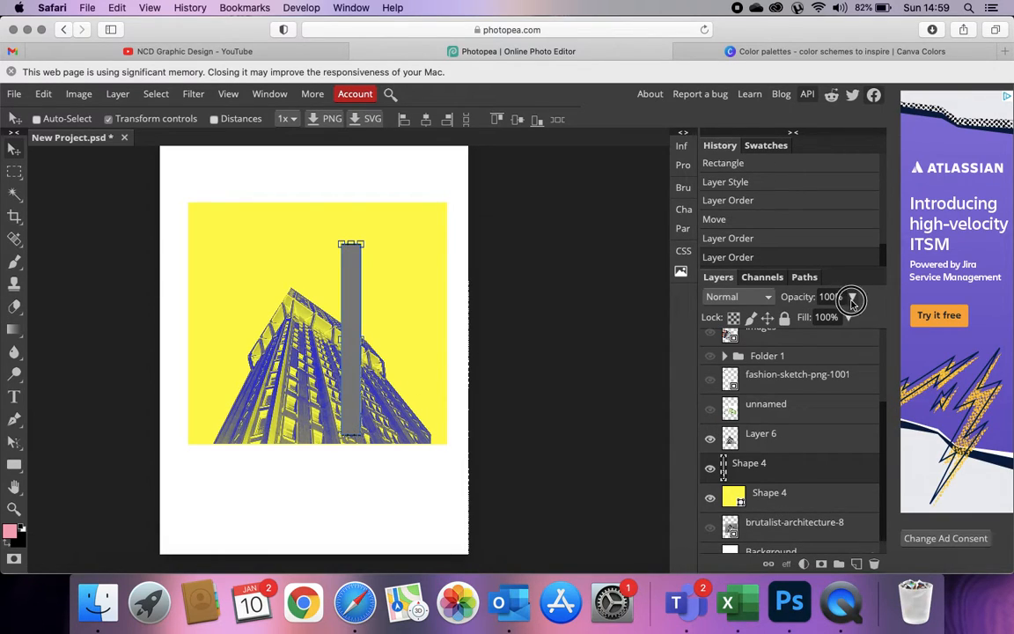
# Step: Lower the grey bar's opacity to 60% and deselect it with Auto-Select turned on
pyautogui.moveTo(853, 298); pyautogui.dragTo(827, 315)
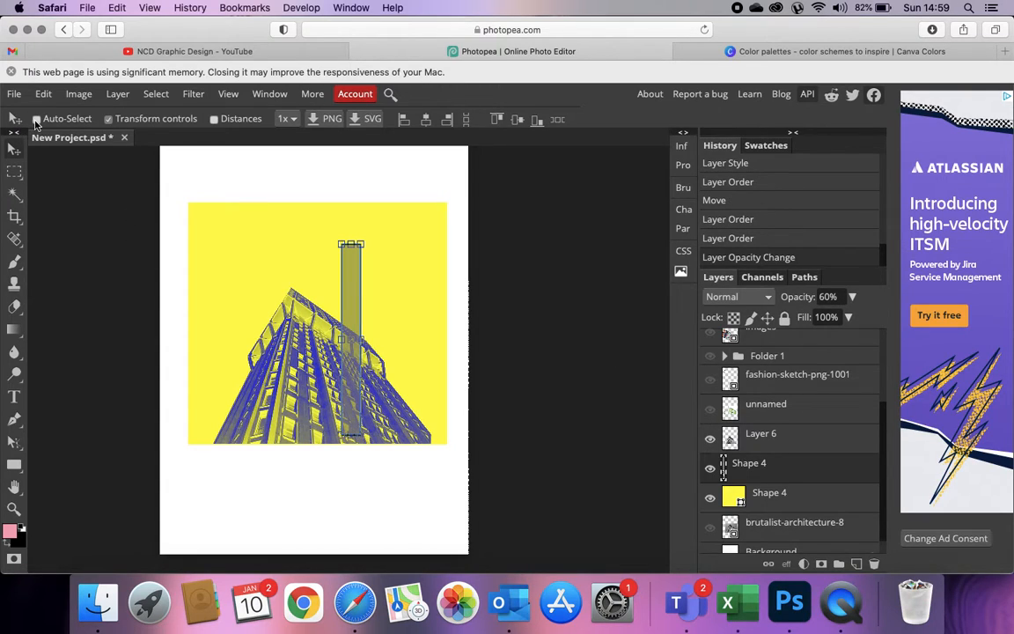
pyautogui.click(121, 264)
pyautogui.scroll(-1, 553, 326)
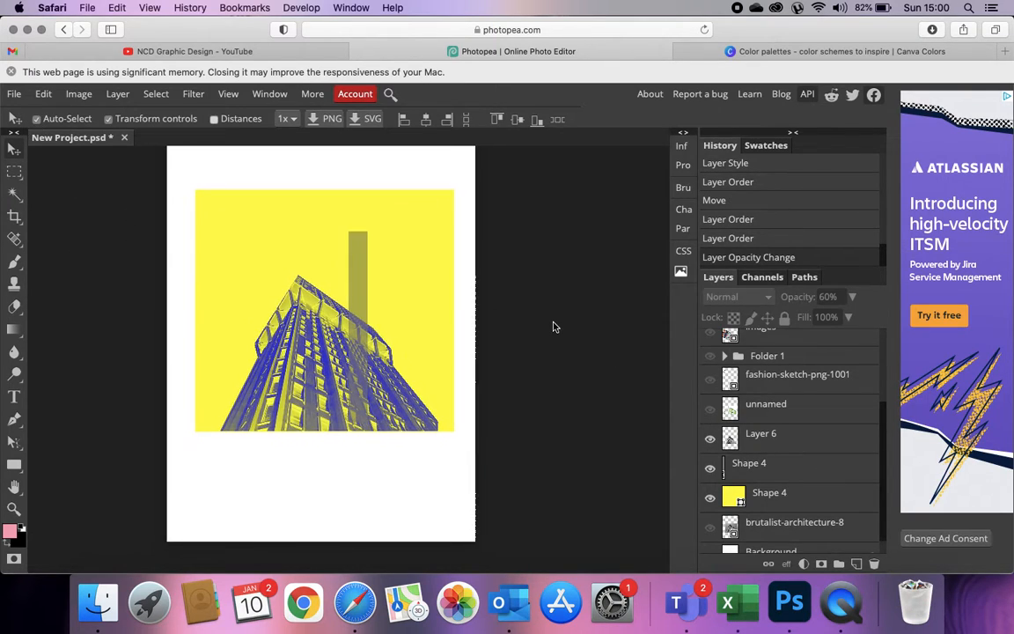
# Step: Paste the copied building strip again, remove it, and delete the grey bar
pyautogui.press('super+v')
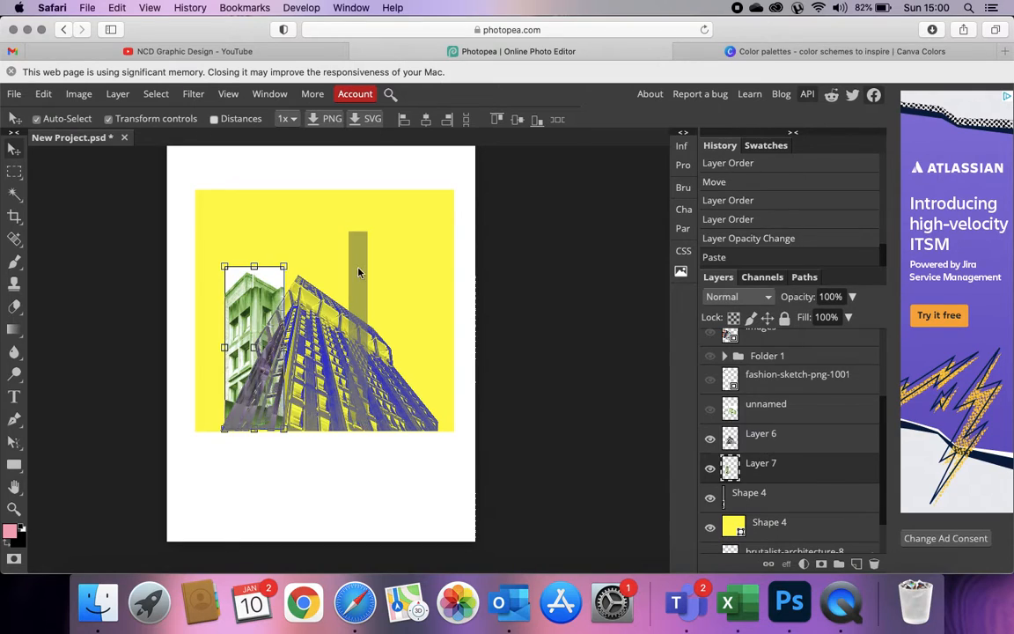
pyautogui.press('BackSpace')
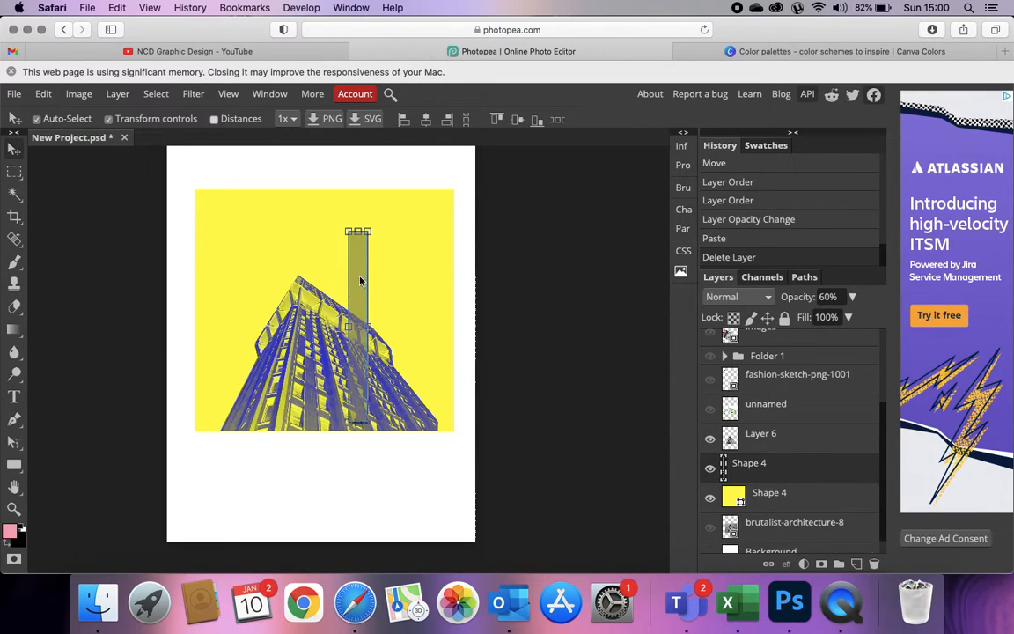
pyautogui.moveTo(359, 280); pyautogui.dragTo(376, 276)
pyautogui.press('BackSpace')
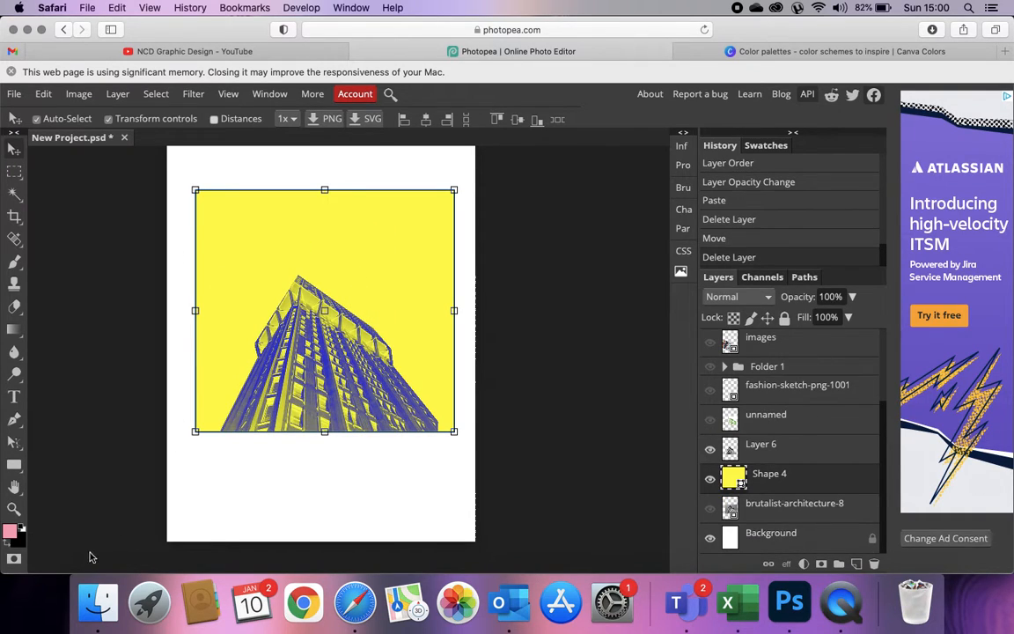
# Step: Switch to Finder and place the A823-15 sketches image from the Architecture folder into the poster
pyautogui.click(95, 601)
pyautogui.hscroll(3, 527, 359)
pyautogui.hscroll(-10, 568, 155)
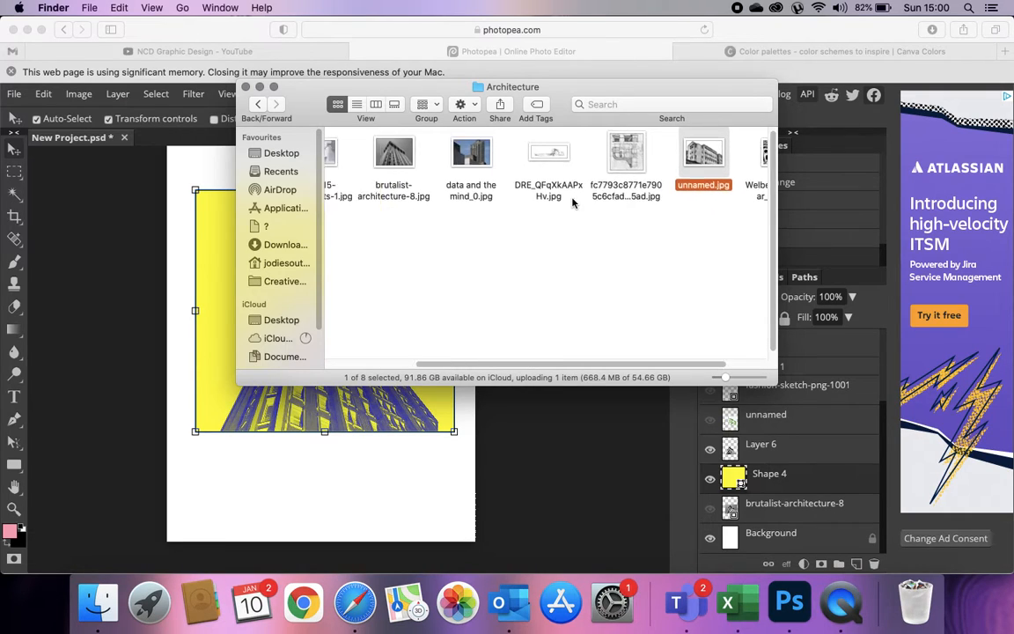
pyautogui.moveTo(442, 150)
pyautogui.mouseDown()
pyautogui.moveTo(300, 334)
pyautogui.moveTo(256, 449)
pyautogui.mouseUp()
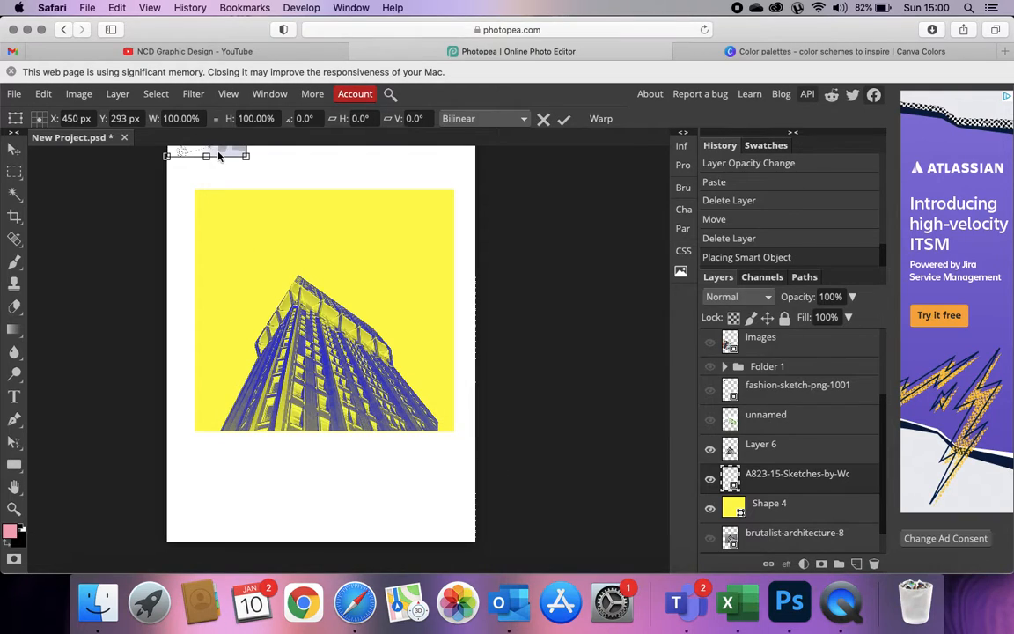
# Step: Enlarge the sketches image to 294.89% width and 238.12% height over the upper part of the yellow square
pyautogui.moveTo(219, 156); pyautogui.dragTo(294, 324)
pyautogui.moveTo(293, 279); pyautogui.dragTo(477, 203)
pyautogui.press('Return')
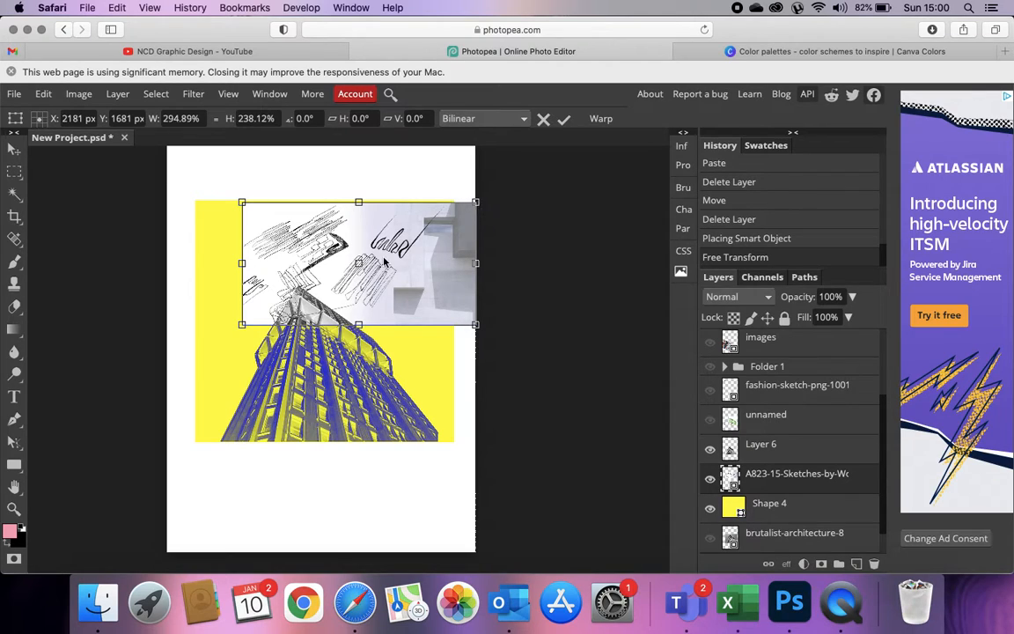
pyautogui.press('Return')
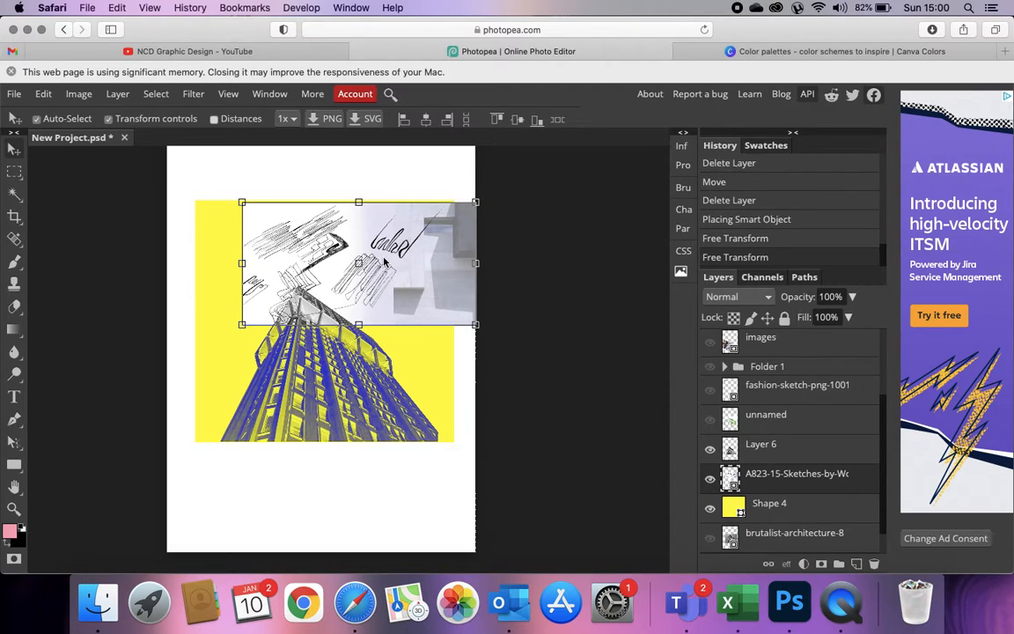
# Step: Select the bold looping scribble near the sketches image's upper right with the Polygonal Lasso
pyautogui.rightClick(13, 174)
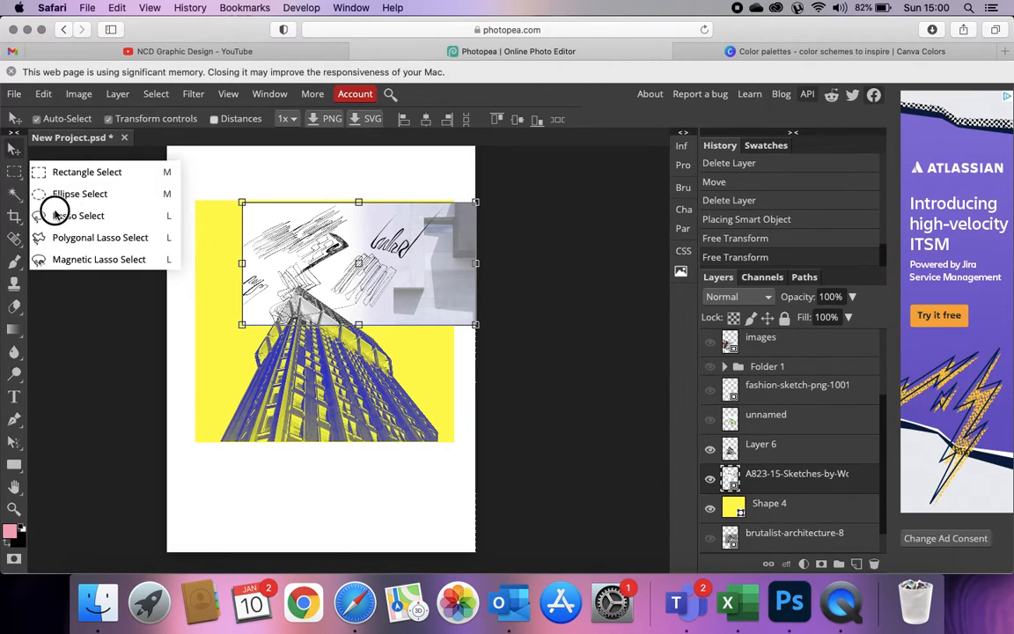
pyautogui.click(88, 238)
pyautogui.scroll(5, 290, 263)
pyautogui.scroll(4, 290, 262)
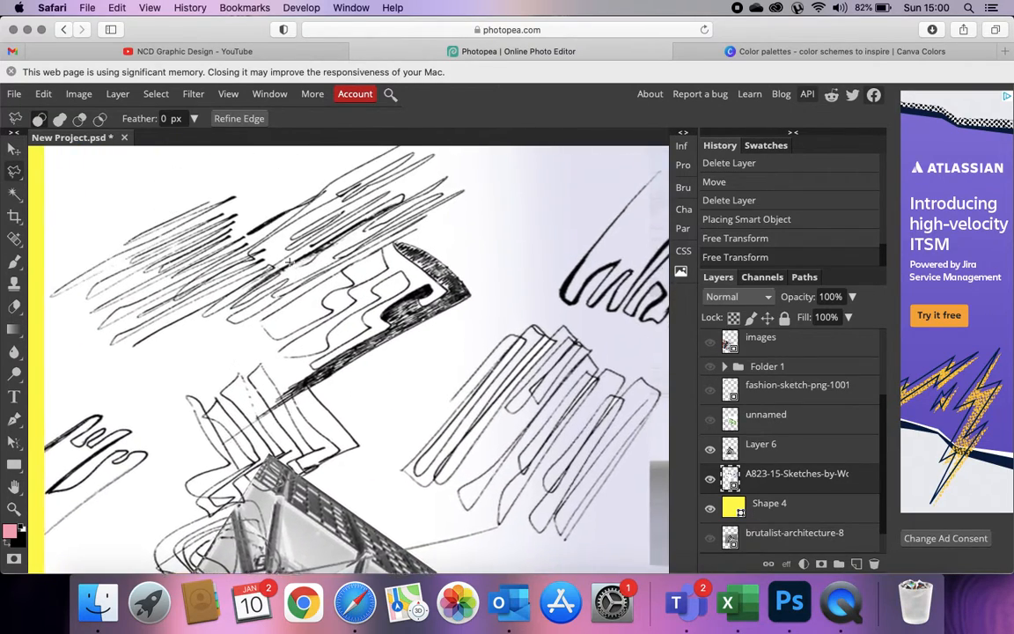
pyautogui.scroll(-4, 286, 266)
pyautogui.scroll(10, 285, 266)
pyautogui.hscroll(-4, 285, 266)
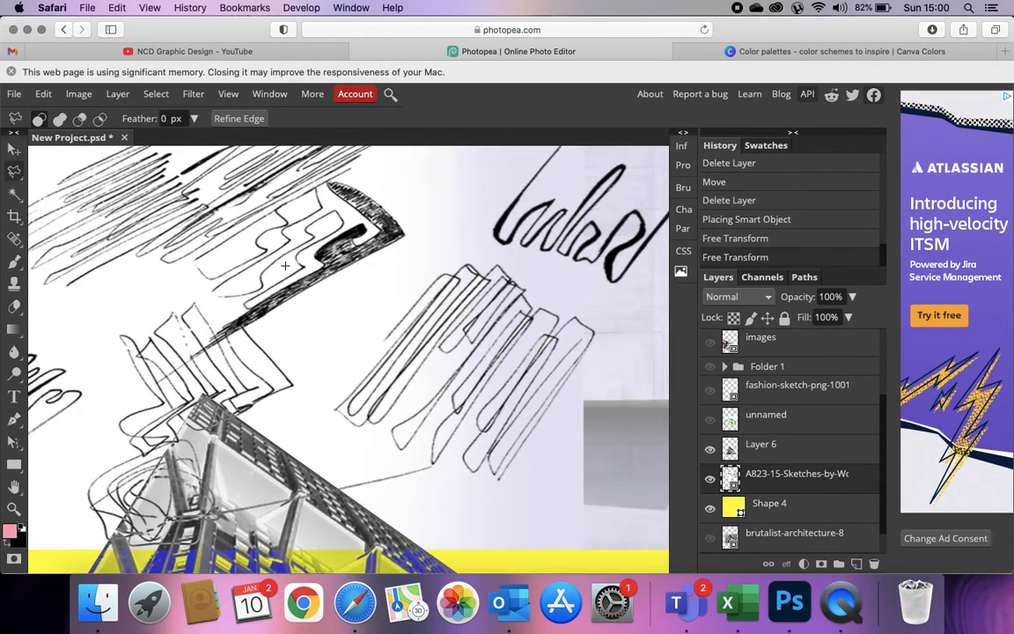
pyautogui.hscroll(5, 88, 246)
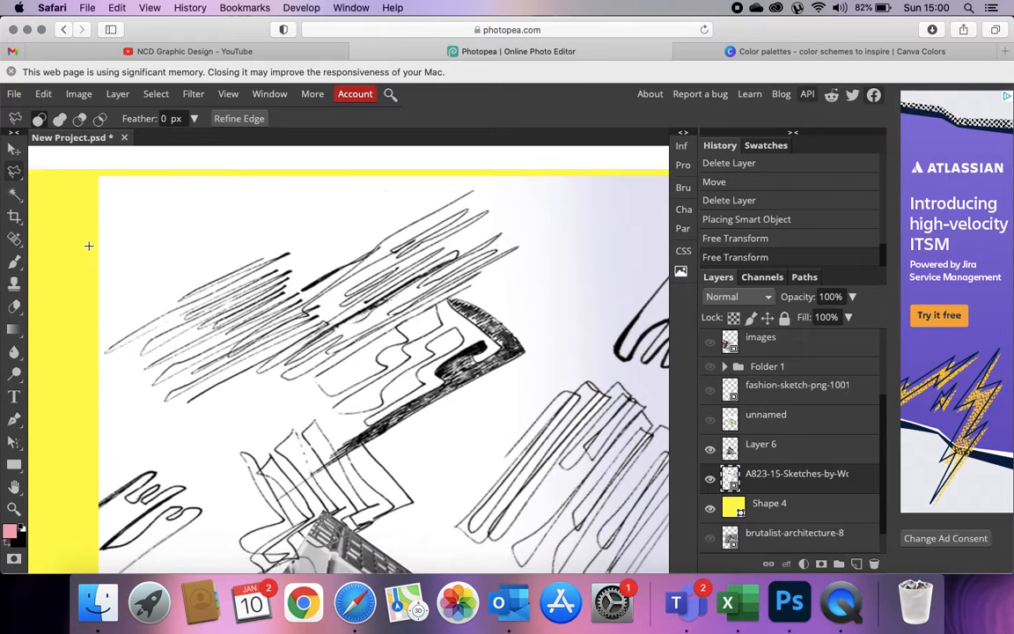
pyautogui.hscroll(5, 370, 278)
pyautogui.scroll(1, 369, 278)
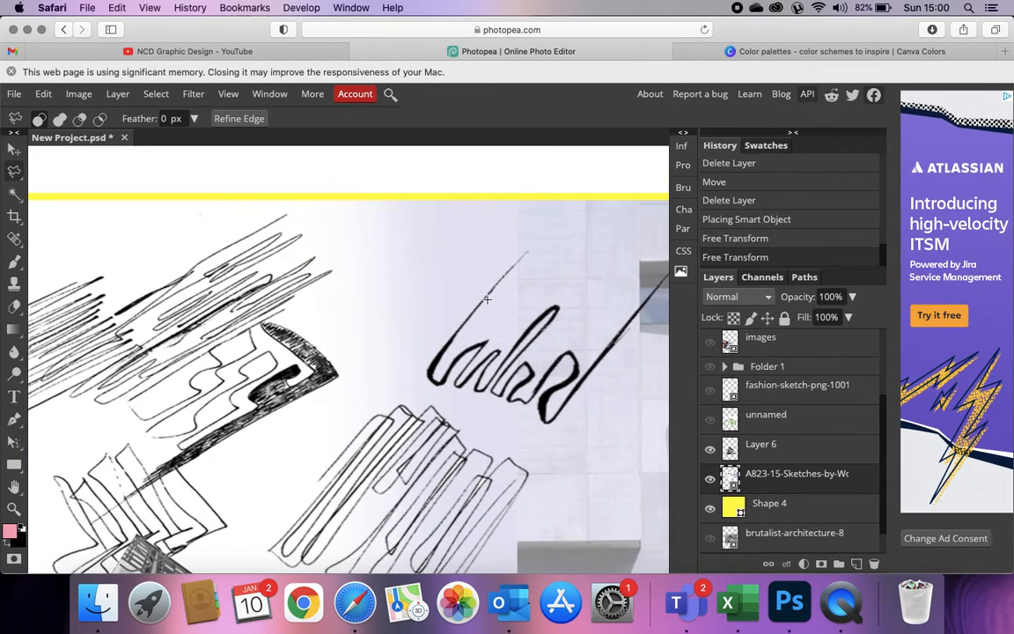
pyautogui.click(302, 383)
pyautogui.click(451, 444)
pyautogui.click(568, 365)
pyautogui.click(644, 206)
pyautogui.doubleClick(419, 211)
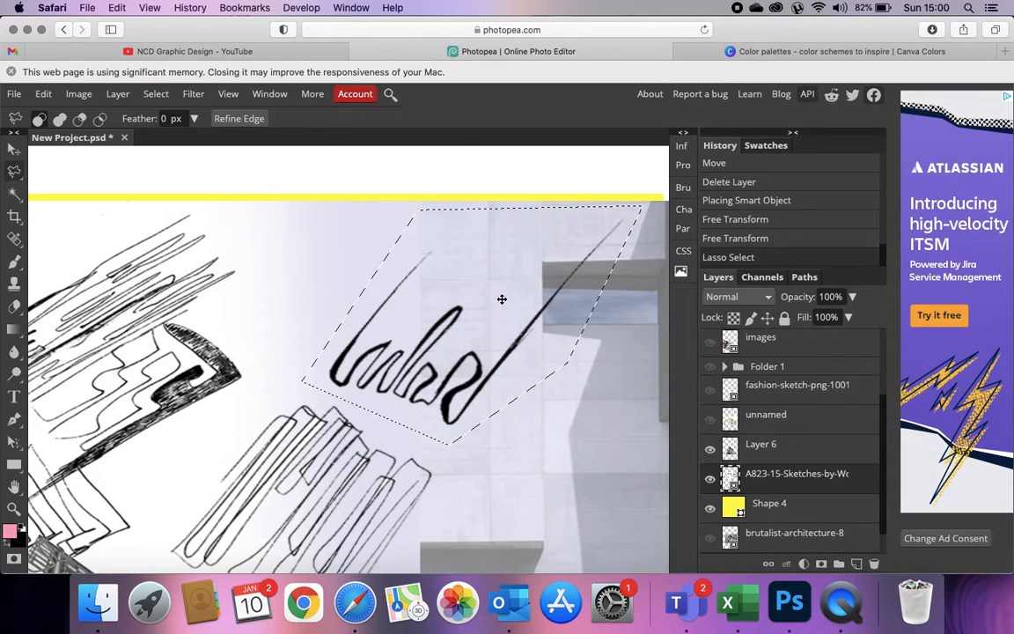
# Step: Copy the selected scribble onto a new layer and hide the sketches image
pyautogui.click(14, 149)
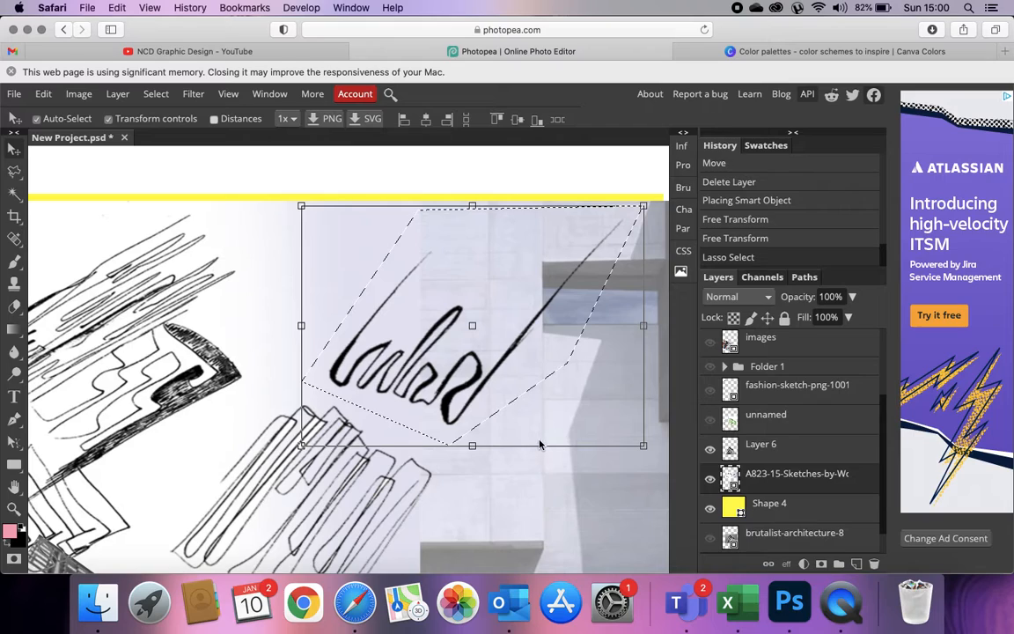
pyautogui.press('super+v')
pyautogui.click(710, 511)
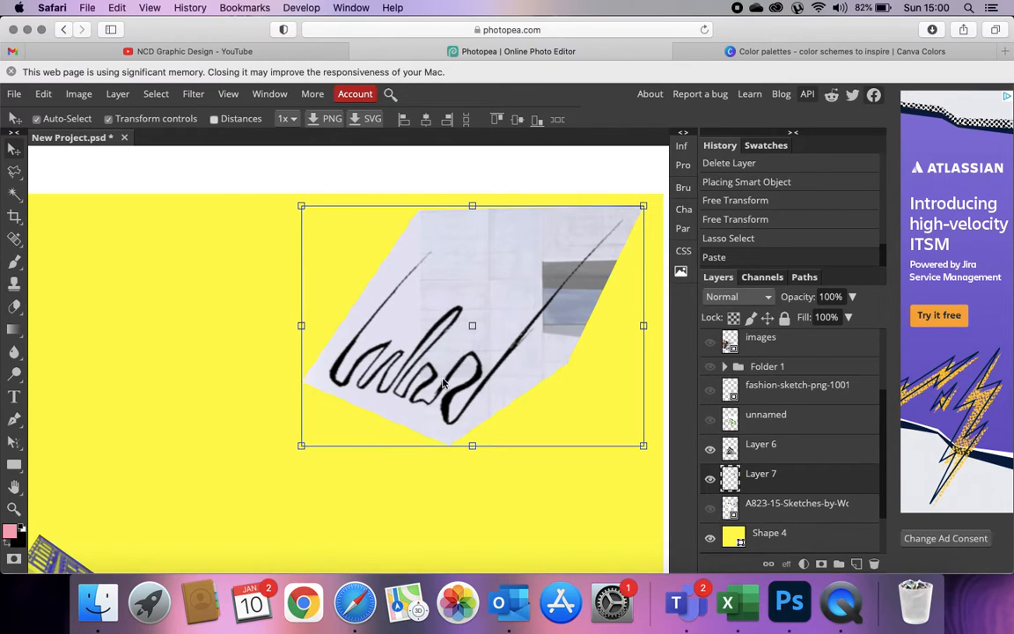
# Step: Apply Levels to the scribble cut-out with black input 40 and a lowered white input to bleach its pale background
pyautogui.click(78, 94)
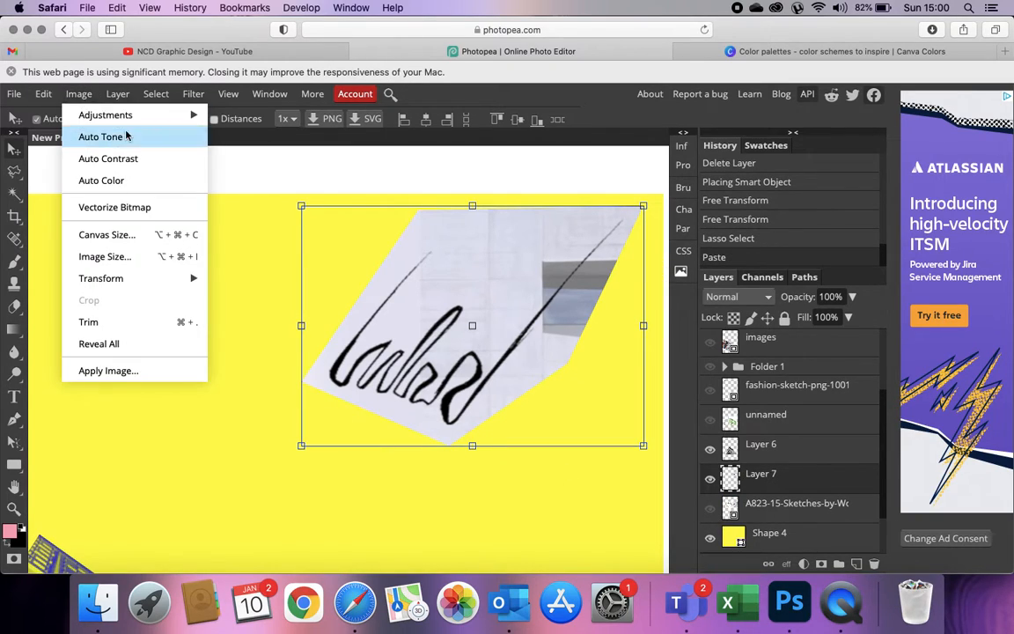
pyautogui.moveTo(163, 124)
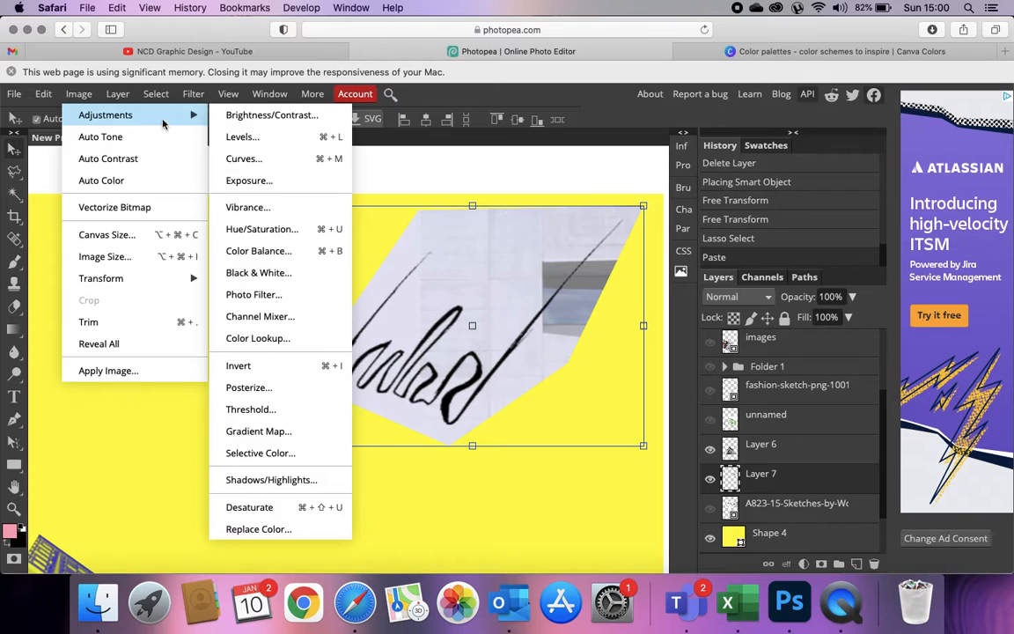
pyautogui.click(258, 137)
pyautogui.moveTo(524, 183); pyautogui.dragTo(727, 187)
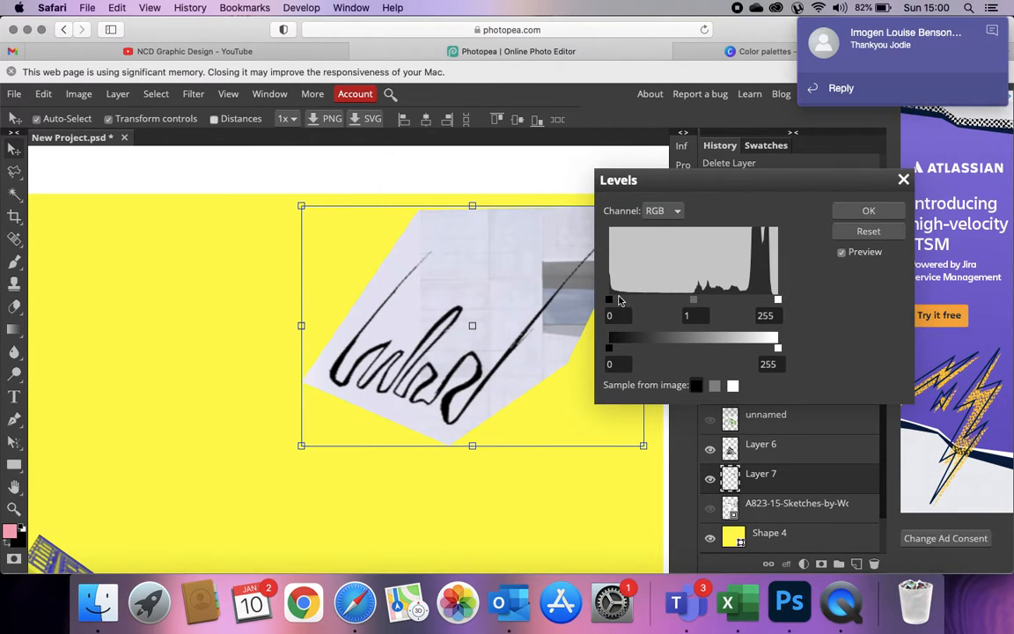
pyautogui.moveTo(610, 297); pyautogui.dragTo(637, 299)
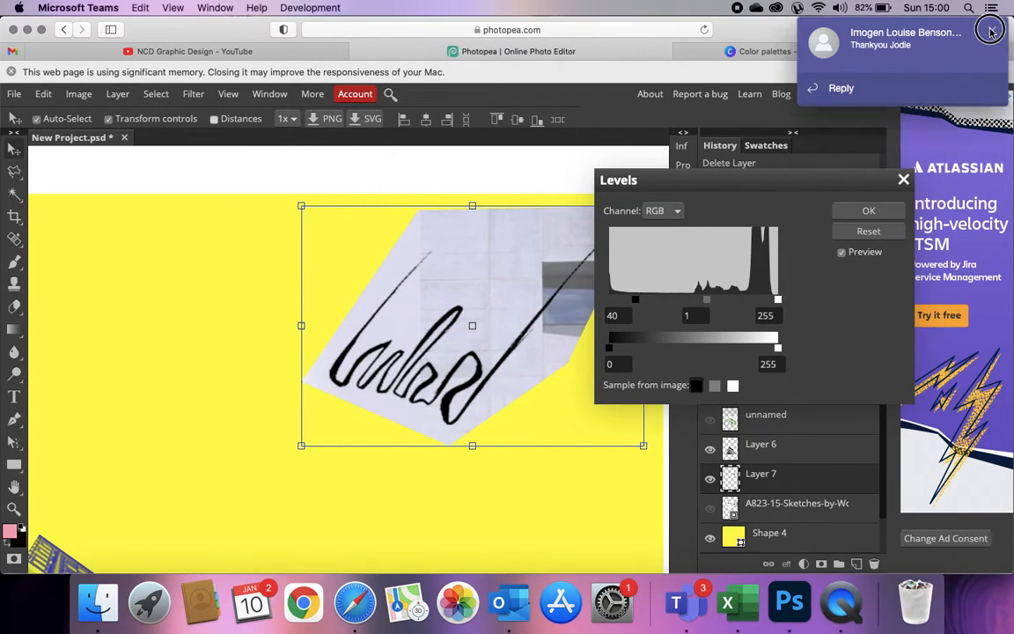
pyautogui.click(759, 302)
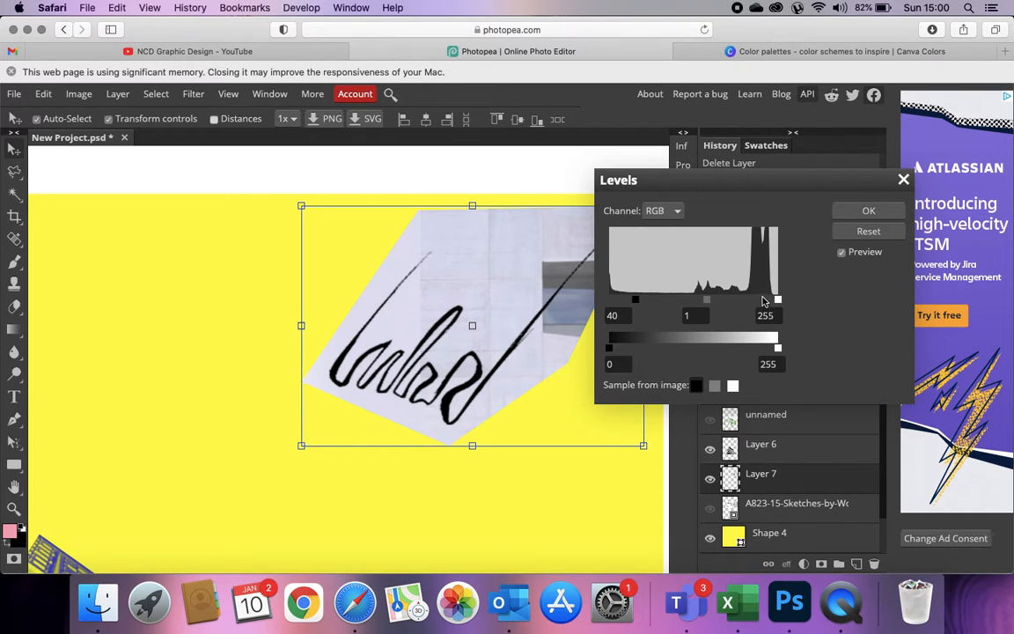
pyautogui.click(762, 298)
pyautogui.moveTo(761, 298); pyautogui.dragTo(736, 301)
pyautogui.click(868, 211)
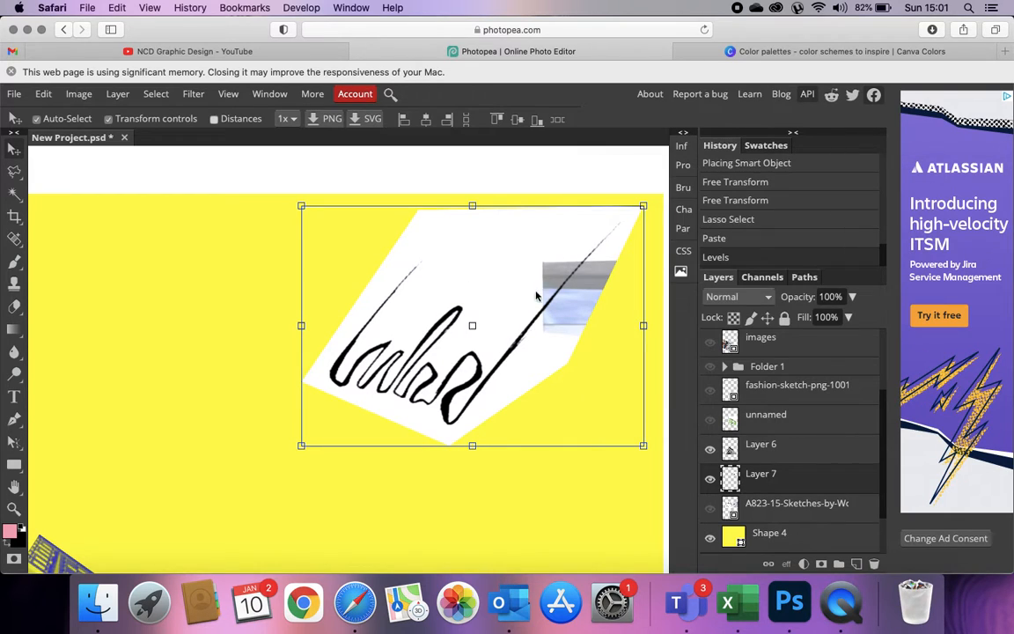
# Step: Select the white background around the scribble with the Magic Wand and delete it
pyautogui.click(14, 193)
pyautogui.click(501, 258)
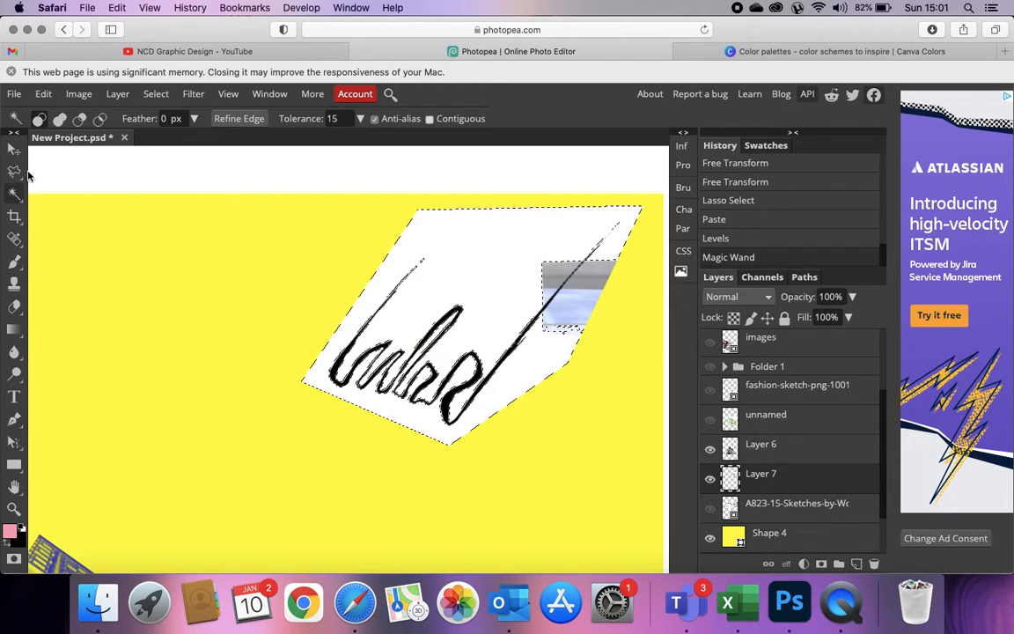
pyautogui.press('Delete')
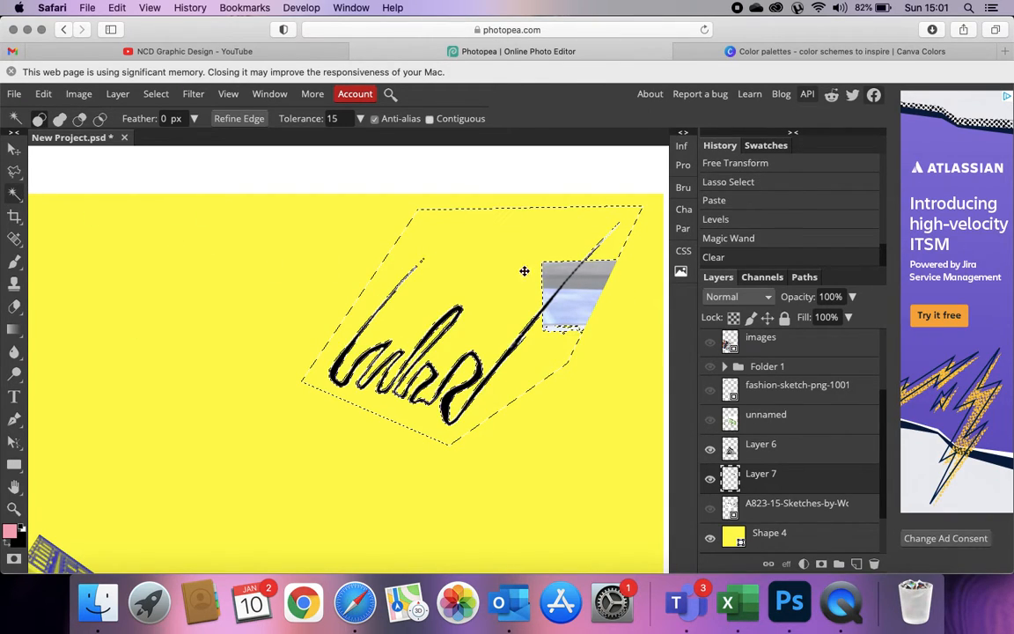
# Step: Delete the leftover grey and blue building patches beside the scribble's long stroke using Magic Wand selections
pyautogui.click(592, 279)
pyautogui.press('Delete')
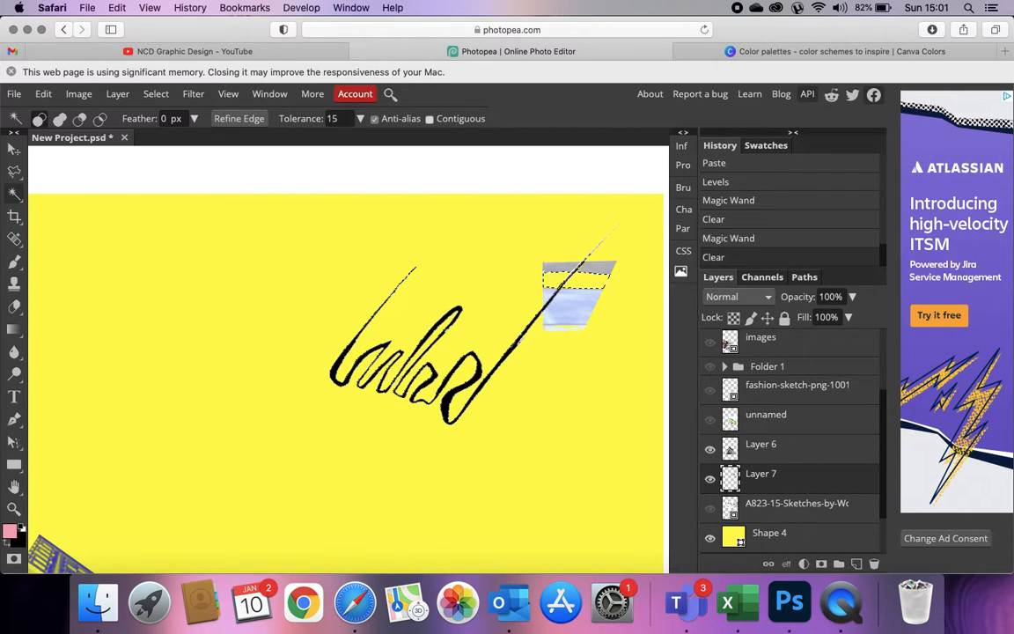
pyautogui.click(605, 270)
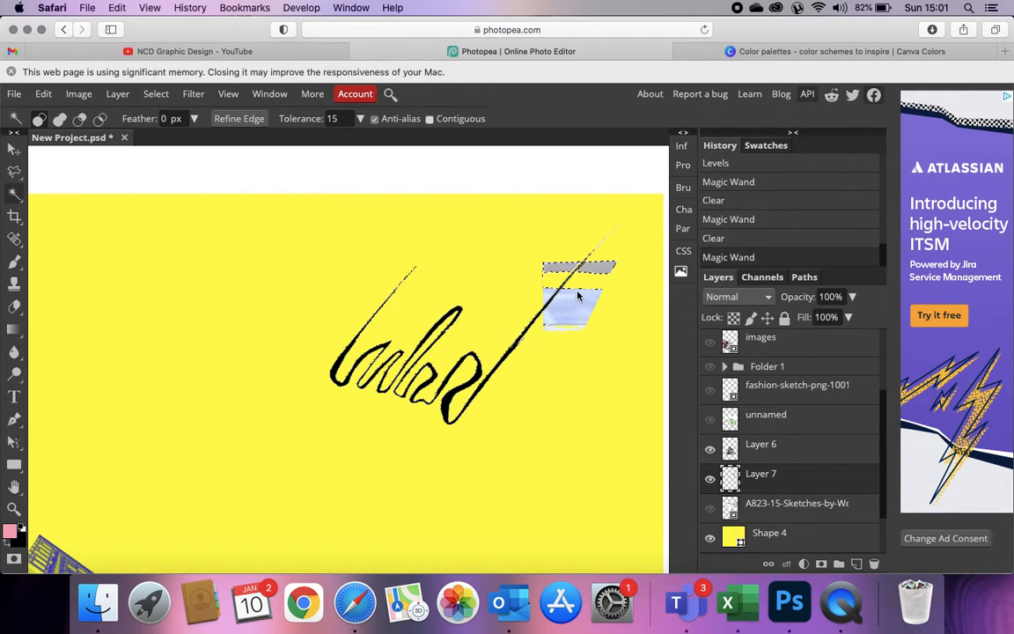
pyautogui.press('Delete')
pyautogui.click(578, 296)
pyautogui.press('Delete')
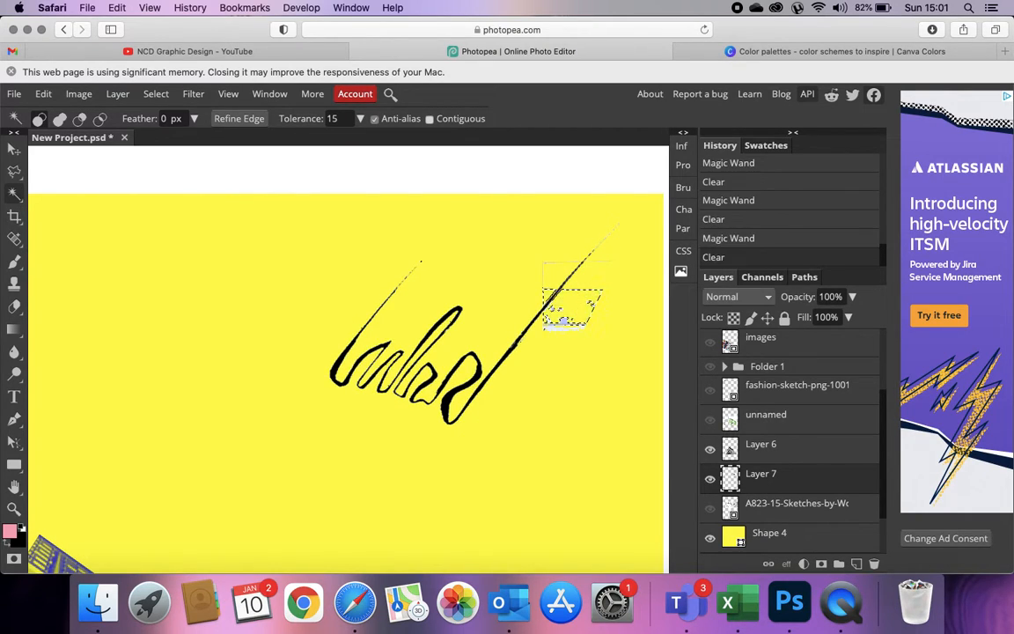
pyautogui.click(566, 323)
pyautogui.click(565, 326)
pyautogui.press('Delete')
# Step: Deselect and erase the remaining specks and faint outlines beside the scribble with a 43 px Eraser
pyautogui.click(14, 306)
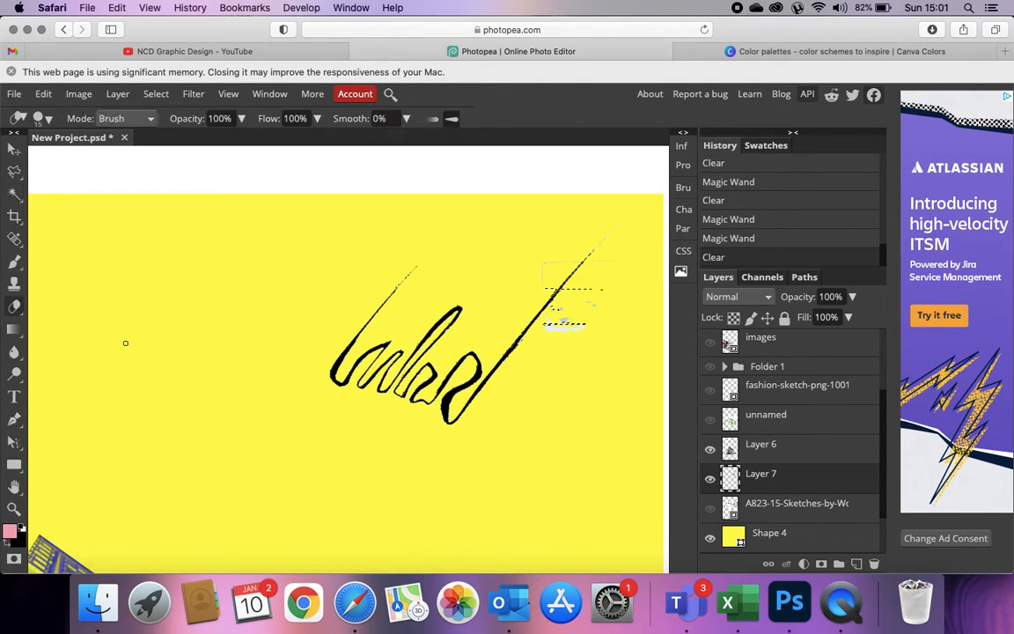
pyautogui.click(44, 117)
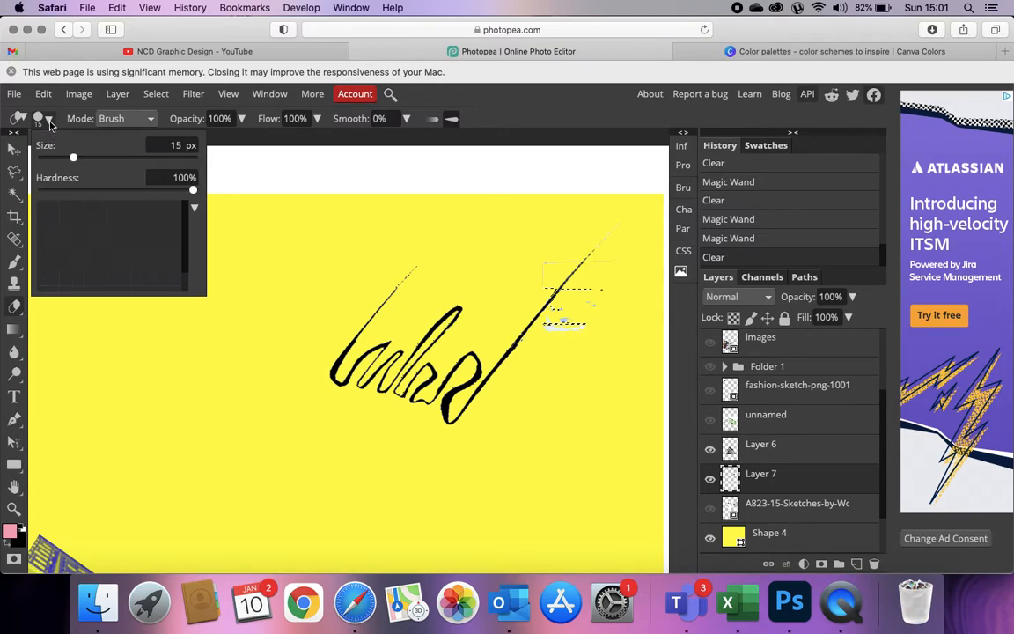
pyautogui.moveTo(63, 158); pyautogui.dragTo(89, 158)
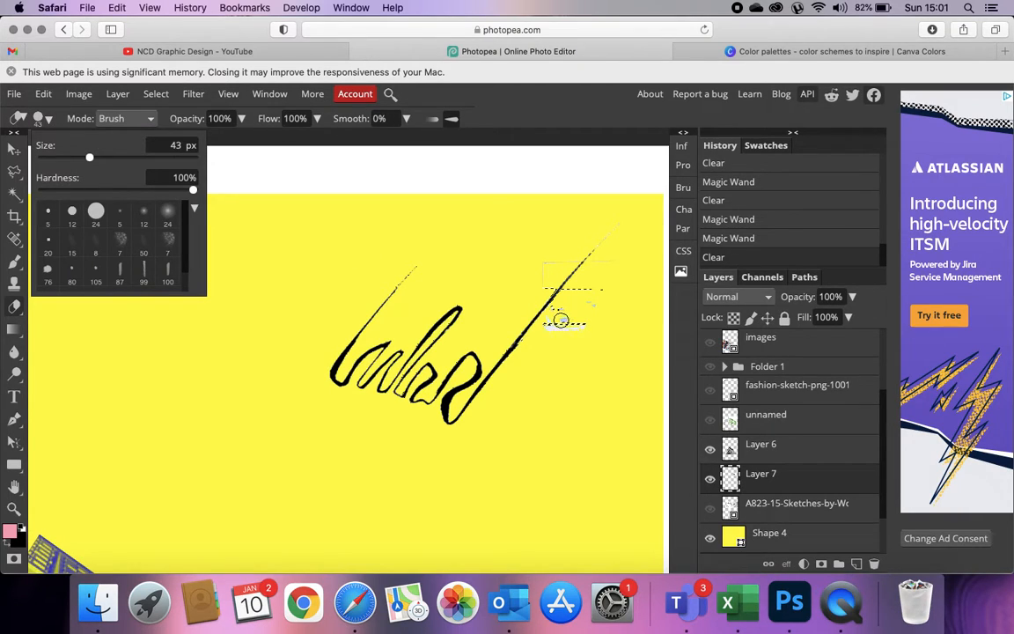
pyautogui.click(14, 150)
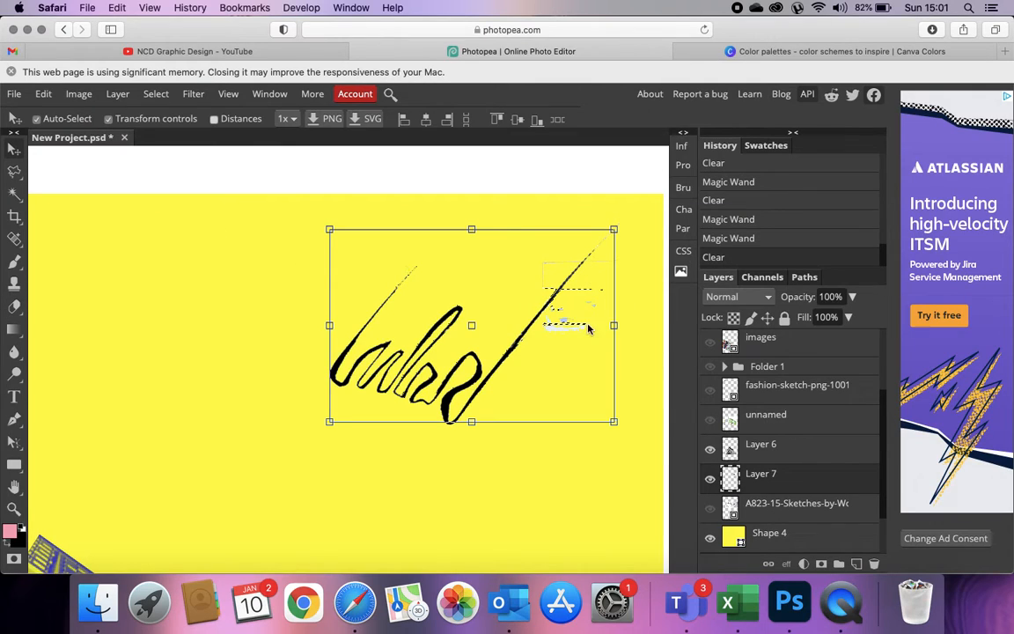
pyautogui.hotkey('ctrl', 'd')
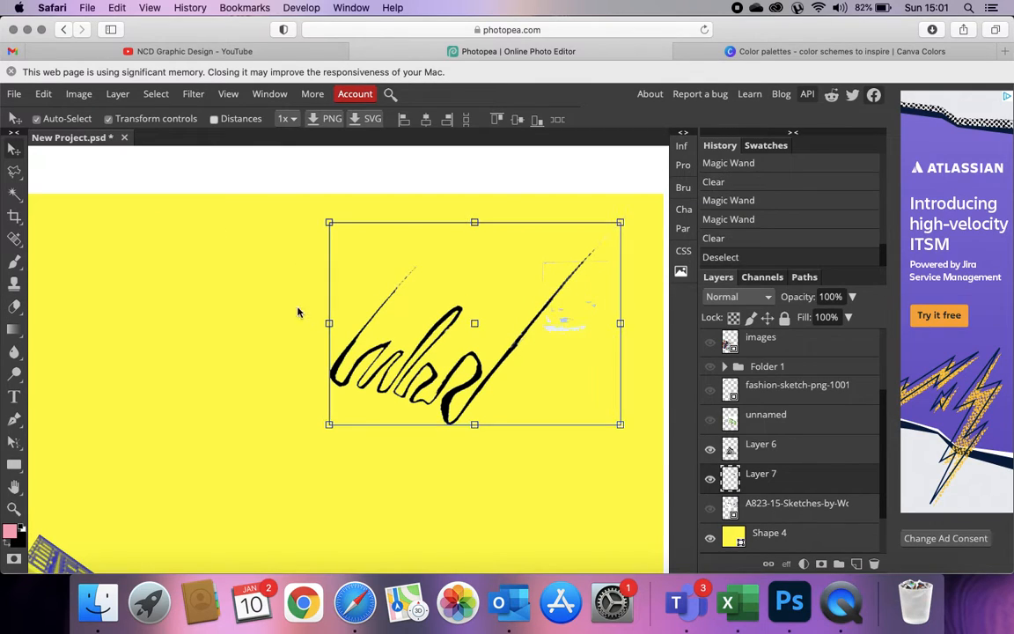
pyautogui.click(19, 305)
pyautogui.moveTo(572, 321)
pyautogui.mouseDown()
pyautogui.moveTo(554, 315)
pyautogui.moveTo(586, 294)
pyautogui.moveTo(592, 317)
pyautogui.mouseUp()
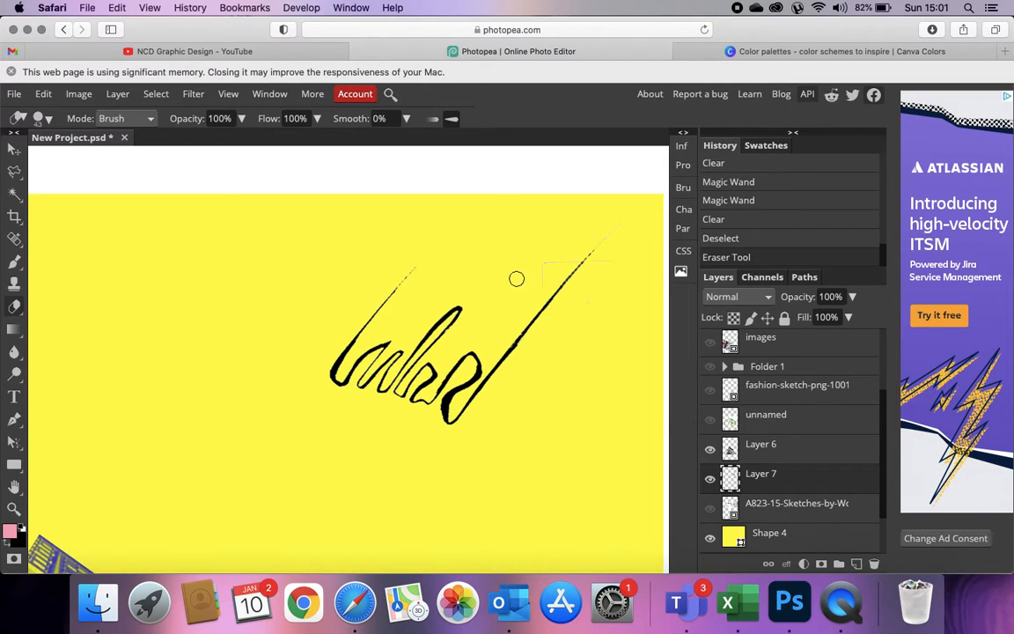
pyautogui.moveTo(541, 270)
pyautogui.mouseDown()
pyautogui.moveTo(572, 261)
pyautogui.moveTo(536, 286)
pyautogui.mouseUp()
pyautogui.moveTo(607, 271); pyautogui.dragTo(589, 236)
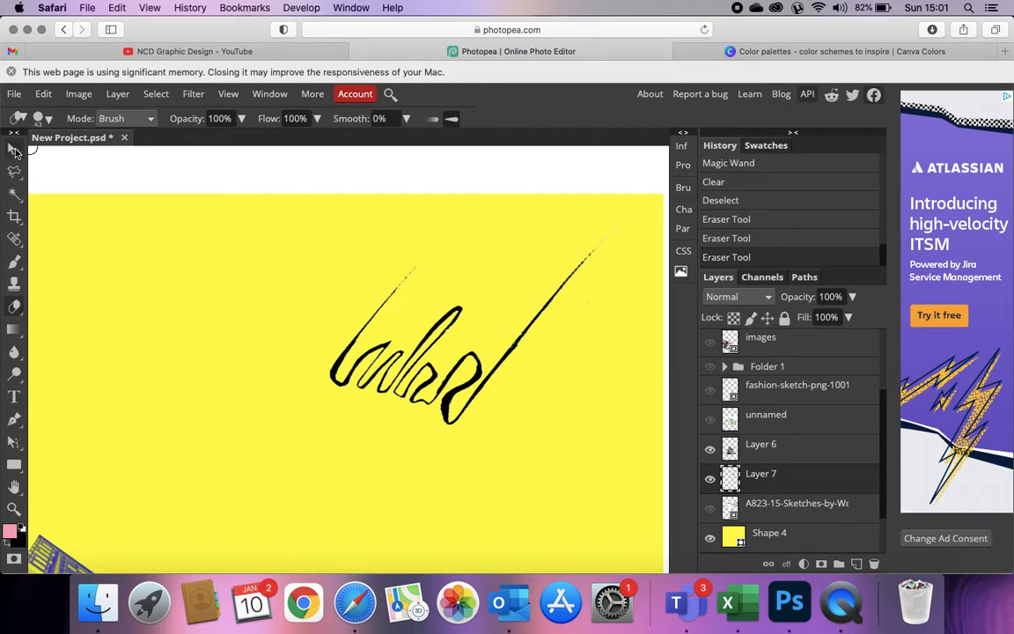
pyautogui.click(14, 151)
pyautogui.moveTo(283, 385); pyautogui.dragTo(326, 381)
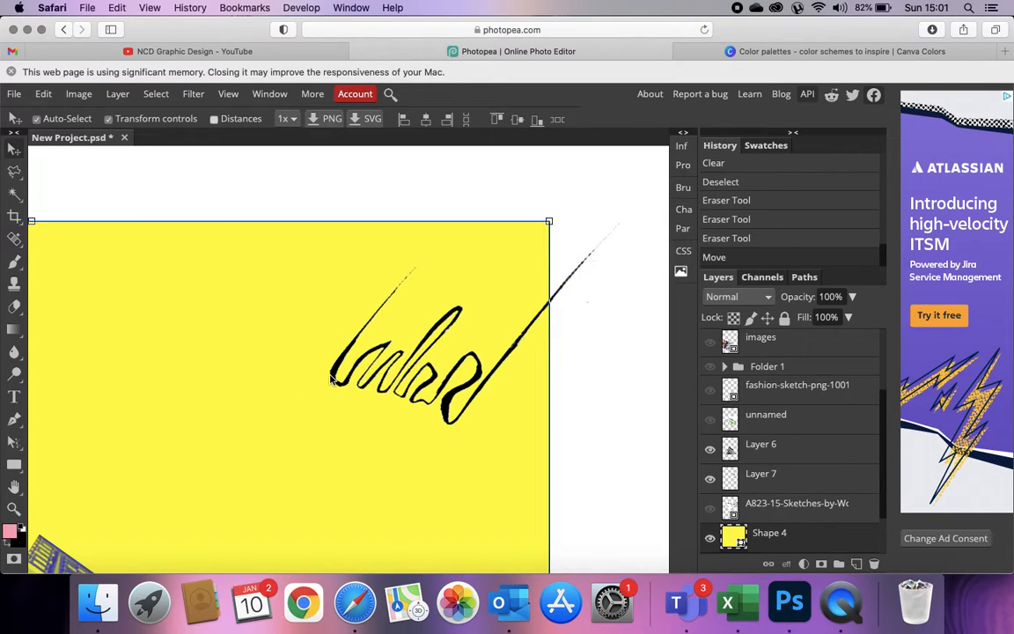
pyautogui.hotkey('ctrl', 'z')
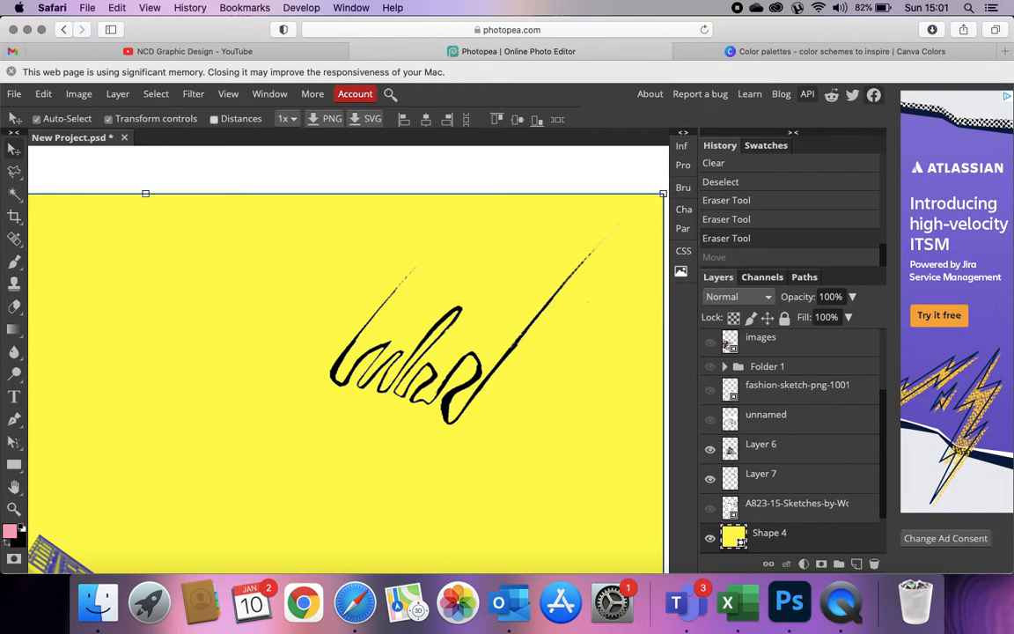
# Step: Shift the yellow square slightly to the right on the page and lock its layer
pyautogui.scroll(-5, 338, 380)
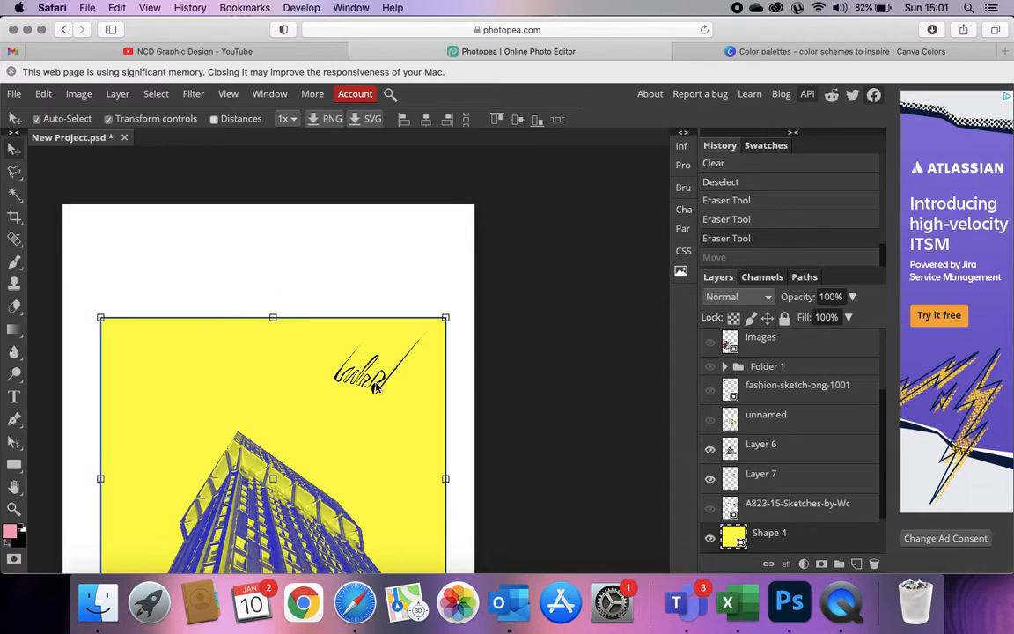
pyautogui.moveTo(376, 388); pyautogui.dragTo(421, 387)
pyautogui.scroll(-2, 503, 408)
pyautogui.click(784, 317)
# Step: Move the scribble over the tower's right side, scale it to 232.65% and rotate it to -97.1°
pyautogui.click(408, 300)
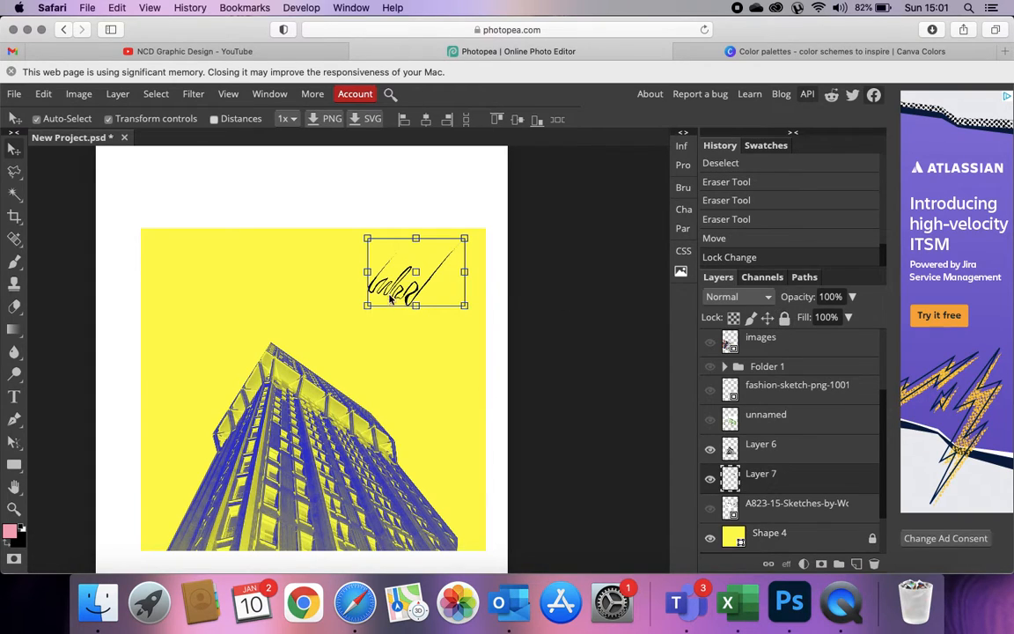
pyautogui.moveTo(407, 300)
pyautogui.mouseDown()
pyautogui.moveTo(313, 345)
pyautogui.moveTo(222, 430)
pyautogui.moveTo(235, 449)
pyautogui.moveTo(389, 369)
pyautogui.mouseUp()
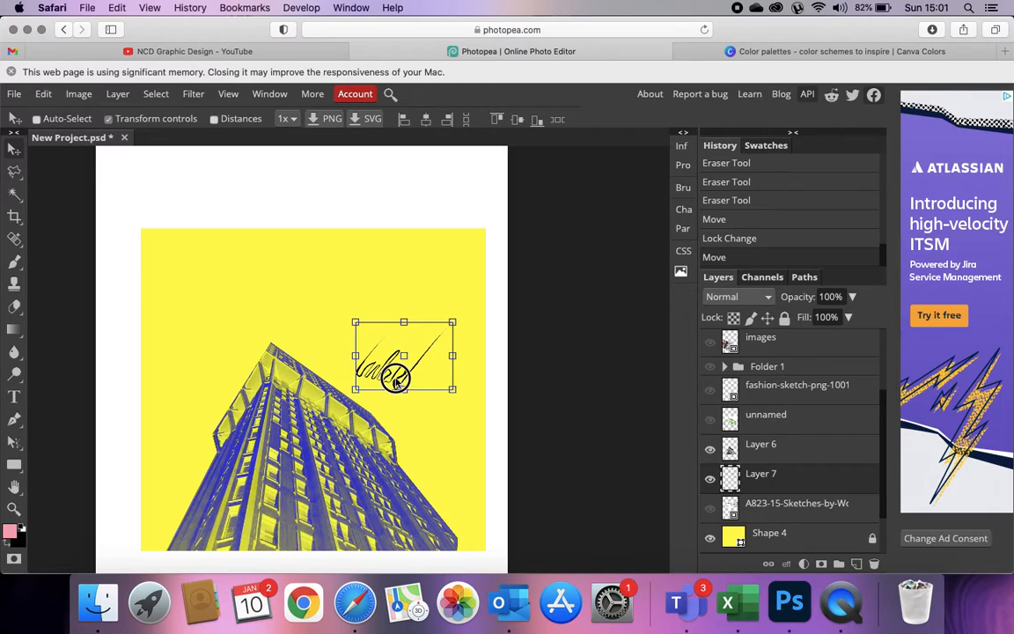
pyautogui.moveTo(356, 319)
pyautogui.mouseDown()
pyautogui.moveTo(294, 263)
pyautogui.moveTo(283, 194)
pyautogui.moveTo(279, 254)
pyautogui.moveTo(224, 208)
pyautogui.mouseUp()
pyautogui.moveTo(475, 230)
pyautogui.mouseDown()
pyautogui.moveTo(325, 154)
pyautogui.moveTo(208, 243)
pyautogui.moveTo(234, 206)
pyautogui.moveTo(223, 199)
pyautogui.mouseUp()
pyautogui.moveTo(410, 324)
pyautogui.mouseDown()
pyautogui.moveTo(376, 457)
pyautogui.moveTo(445, 451)
pyautogui.moveTo(429, 425)
pyautogui.mouseUp()
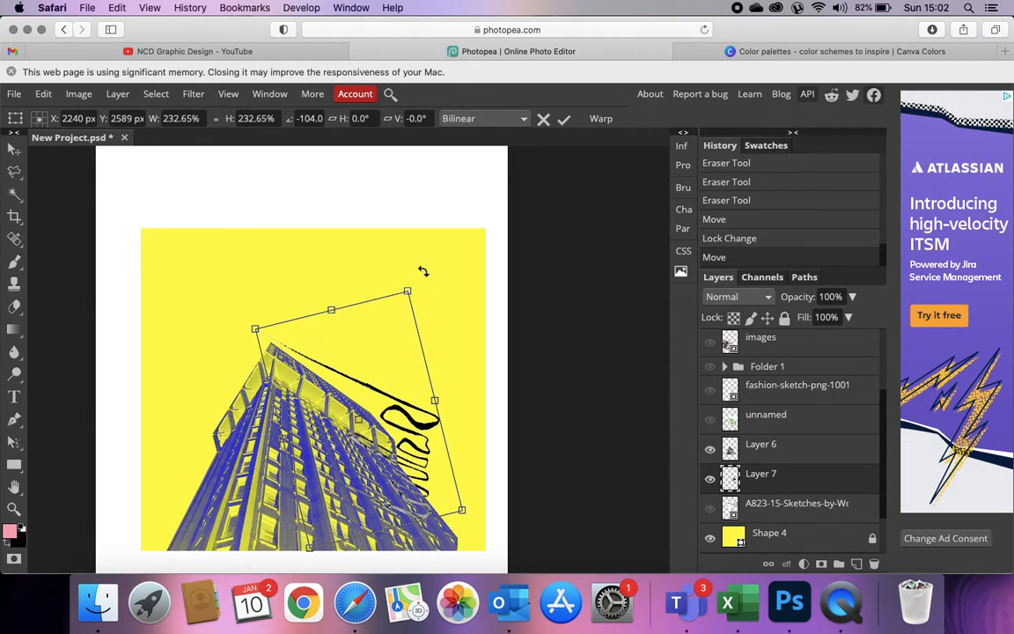
pyautogui.moveTo(423, 273); pyautogui.dragTo(441, 283)
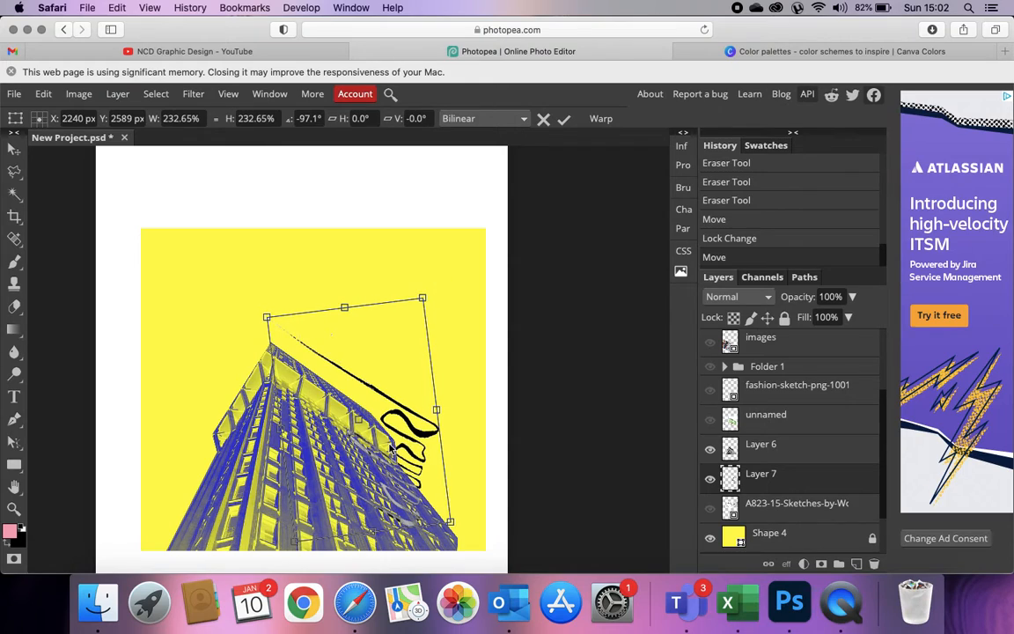
pyautogui.press('Return')
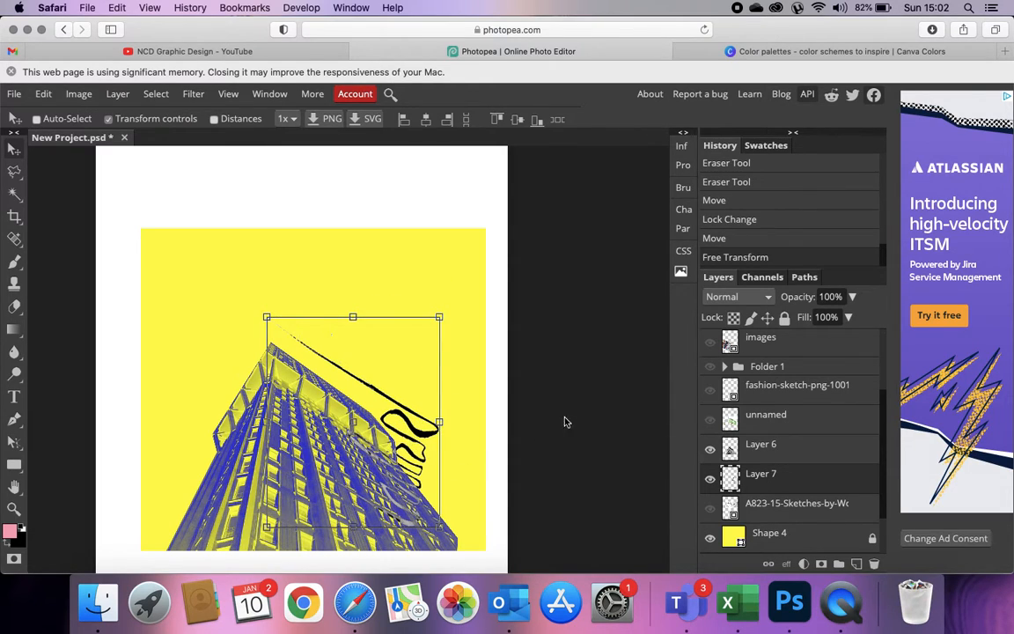
# Step: Reorder the layers so the scribble sits above the tower
pyautogui.click(771, 446)
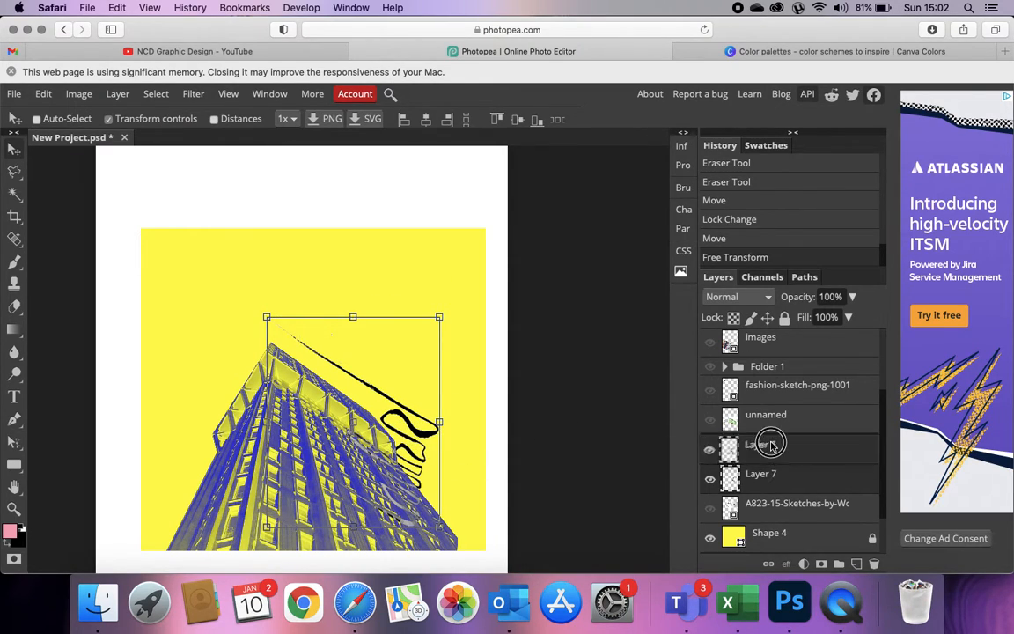
pyautogui.moveTo(771, 446); pyautogui.dragTo(771, 493)
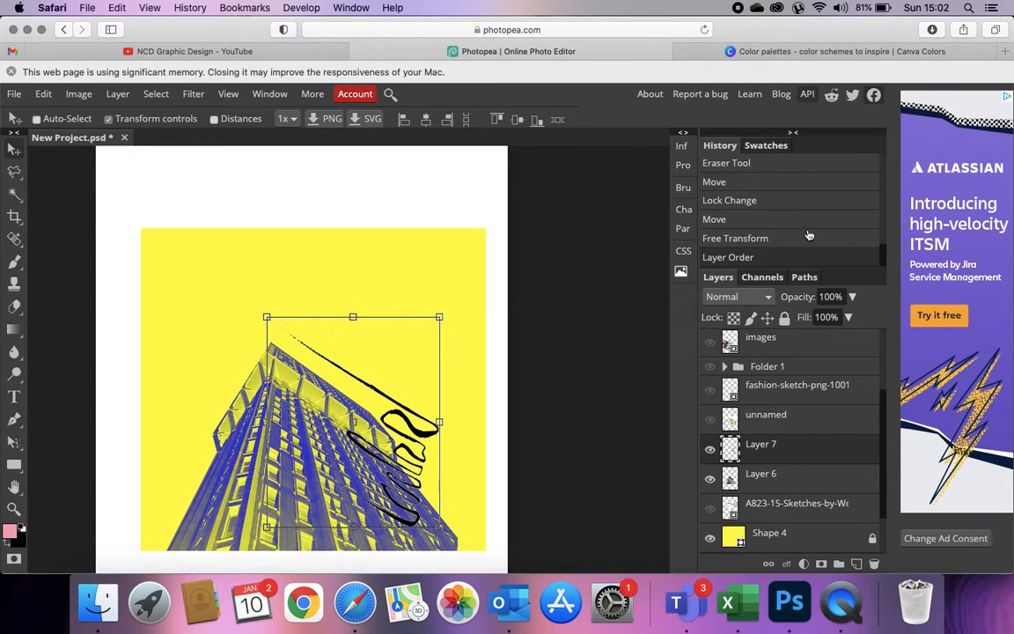
# Step: Try Screen, Lighten, Subtract, Saturation and Color blending modes on the scribble layer, and set it back to Normal
pyautogui.click(740, 297)
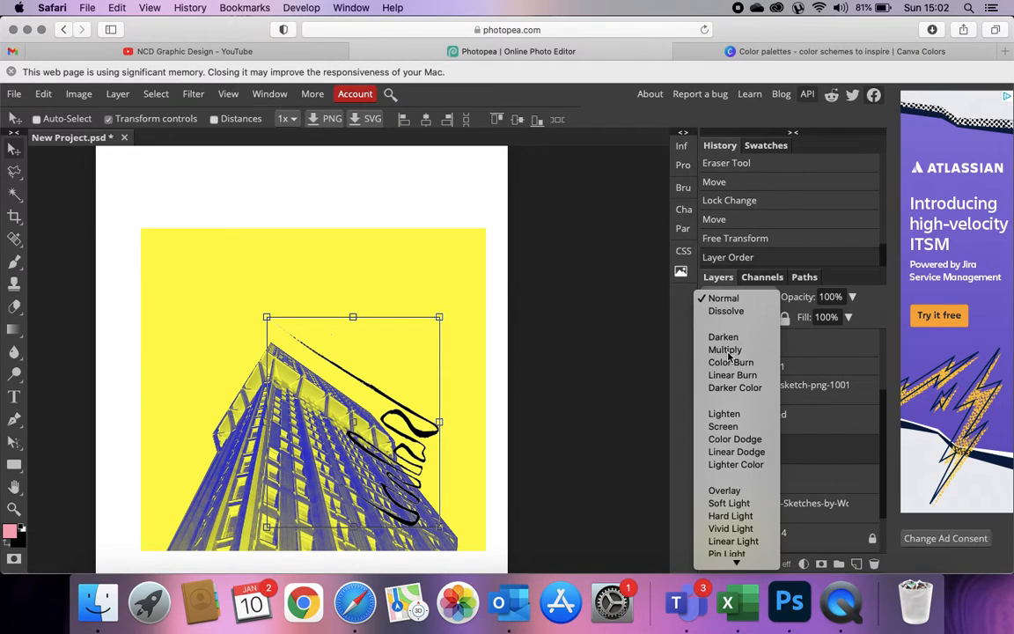
pyautogui.click(727, 350)
pyautogui.click(720, 297)
pyautogui.click(722, 376)
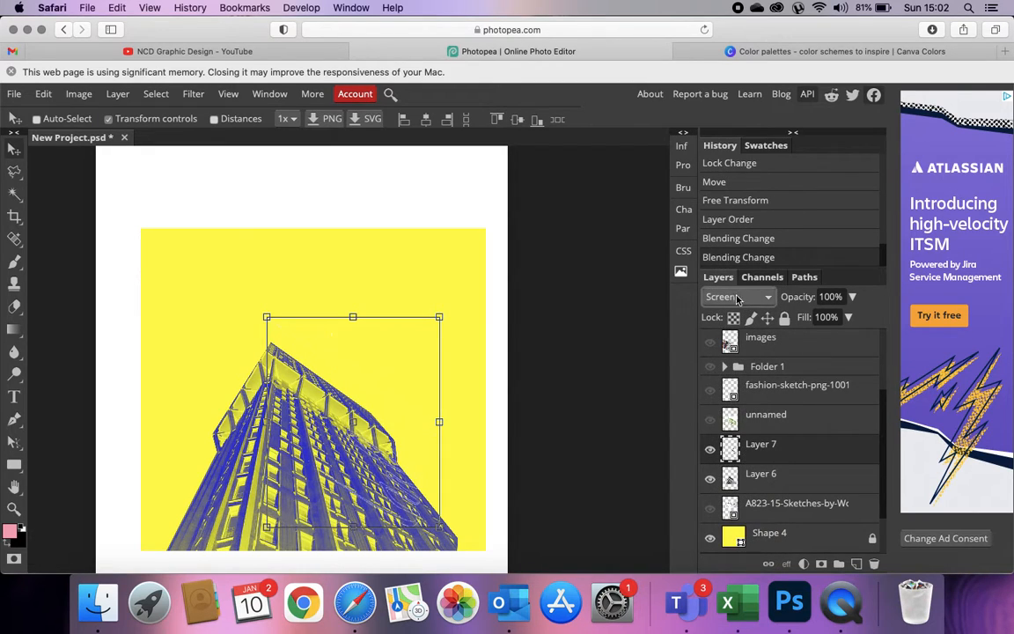
pyautogui.click(738, 296)
pyautogui.click(727, 285)
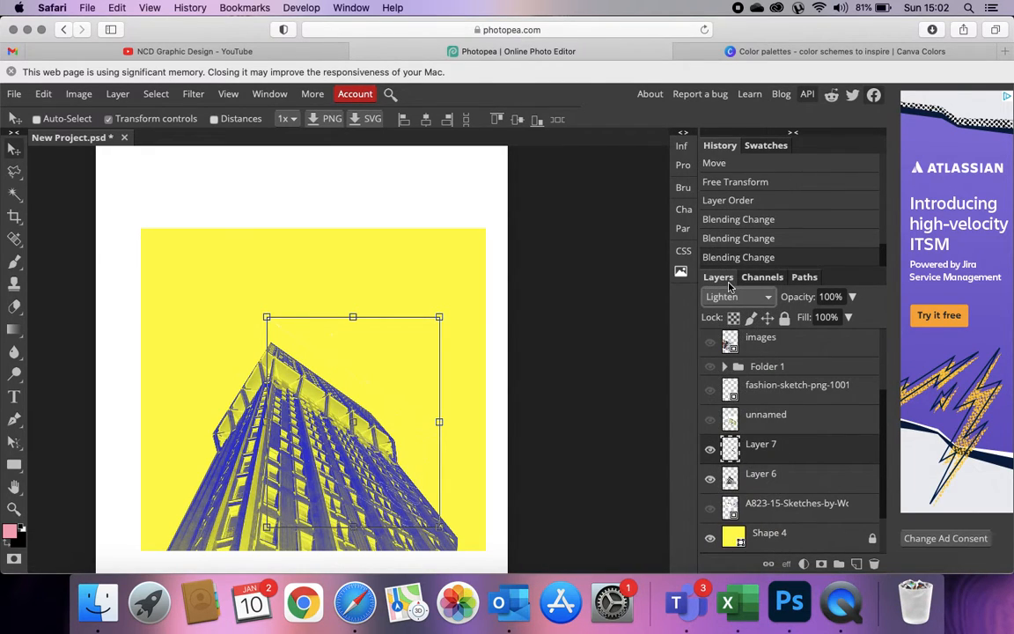
pyautogui.click(732, 294)
pyautogui.click(722, 503)
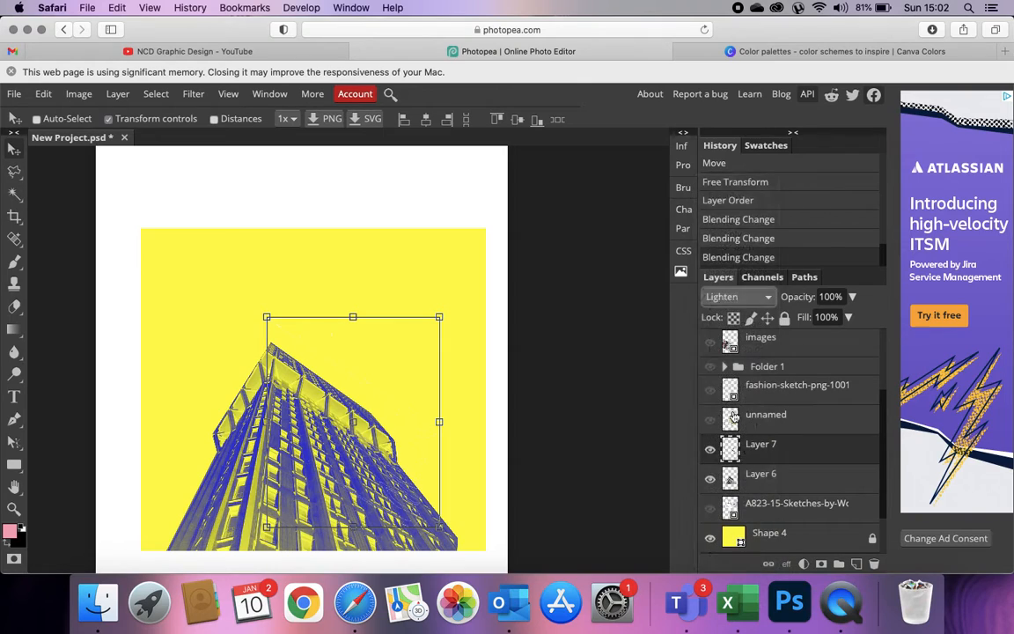
pyautogui.click(736, 294)
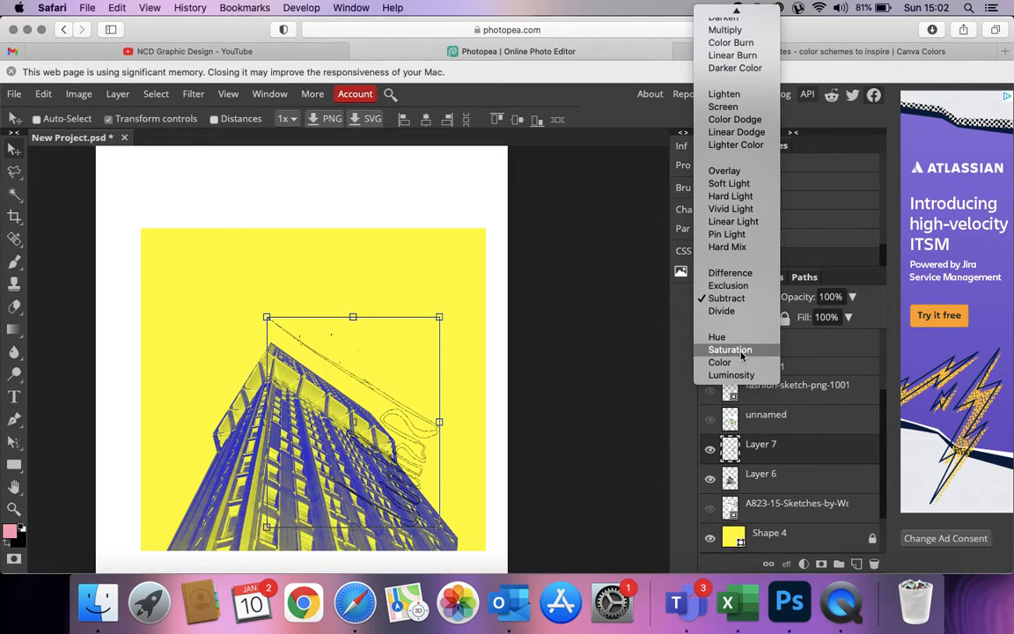
pyautogui.click(742, 356)
pyautogui.click(738, 297)
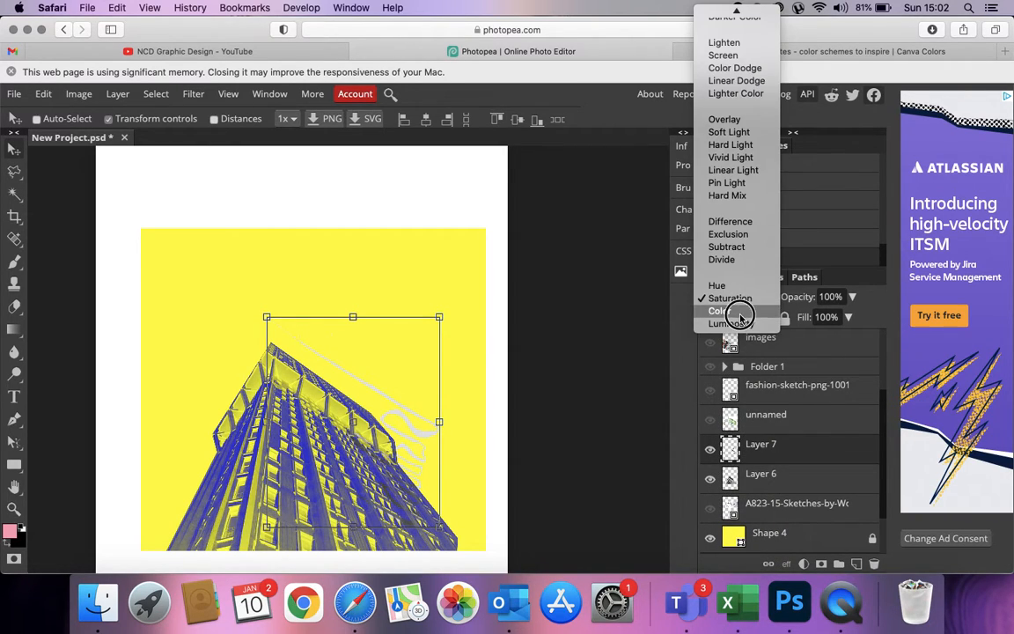
pyautogui.click(739, 315)
pyautogui.click(736, 294)
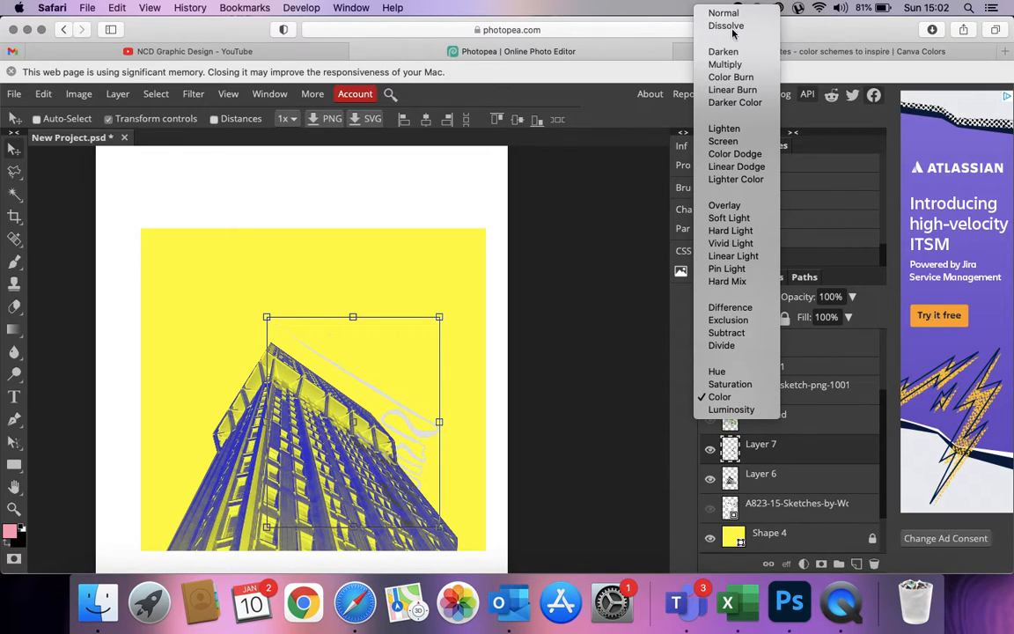
pyautogui.click(722, 13)
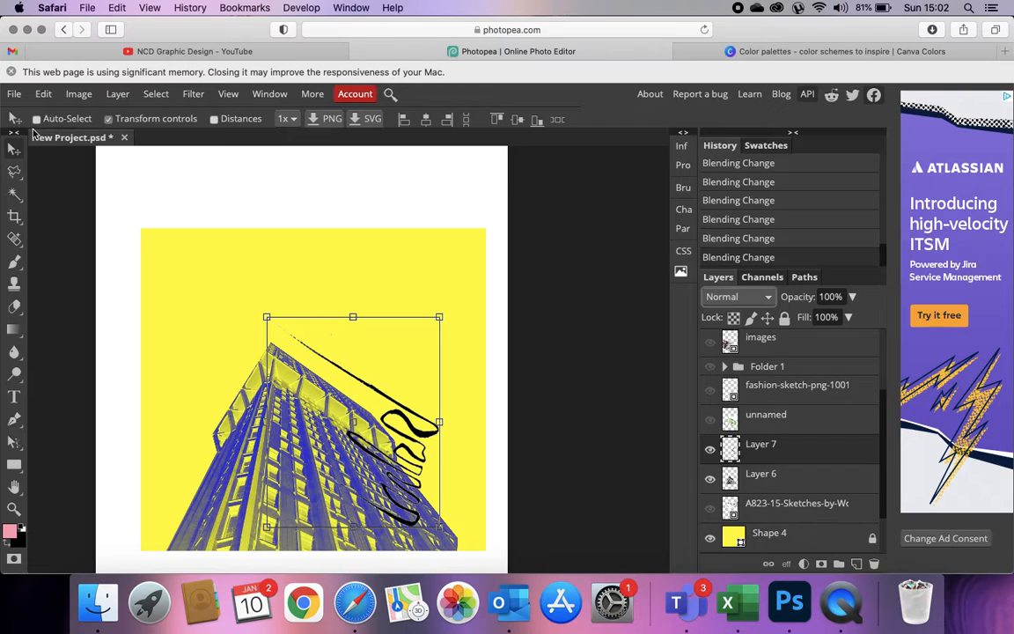
# Step: Recolour the scribble white using Hue/Saturation, with Colorize enabled and lightness raised to the maximum
pyautogui.click(78, 93)
pyautogui.moveTo(141, 116)
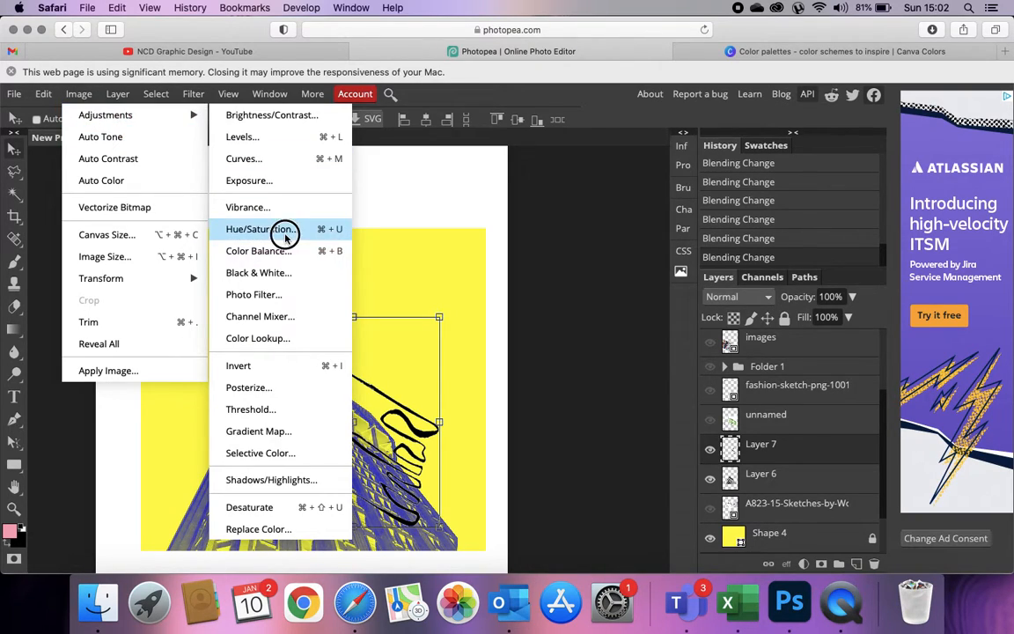
pyautogui.click(283, 229)
pyautogui.click(665, 320)
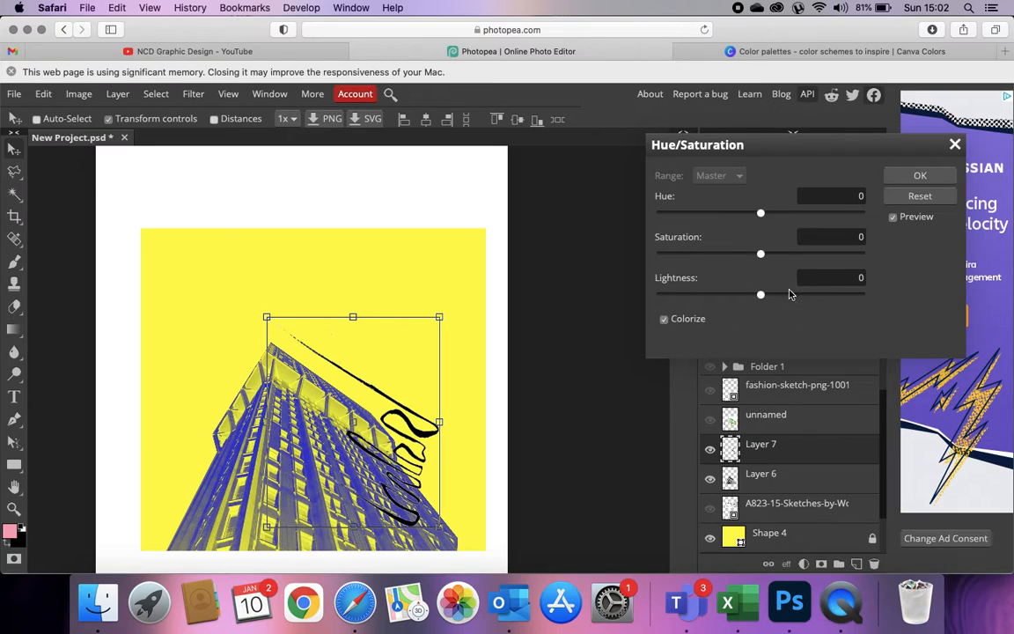
pyautogui.click(790, 294)
pyautogui.click(801, 257)
pyautogui.moveTo(788, 294); pyautogui.dragTo(893, 299)
pyautogui.click(937, 177)
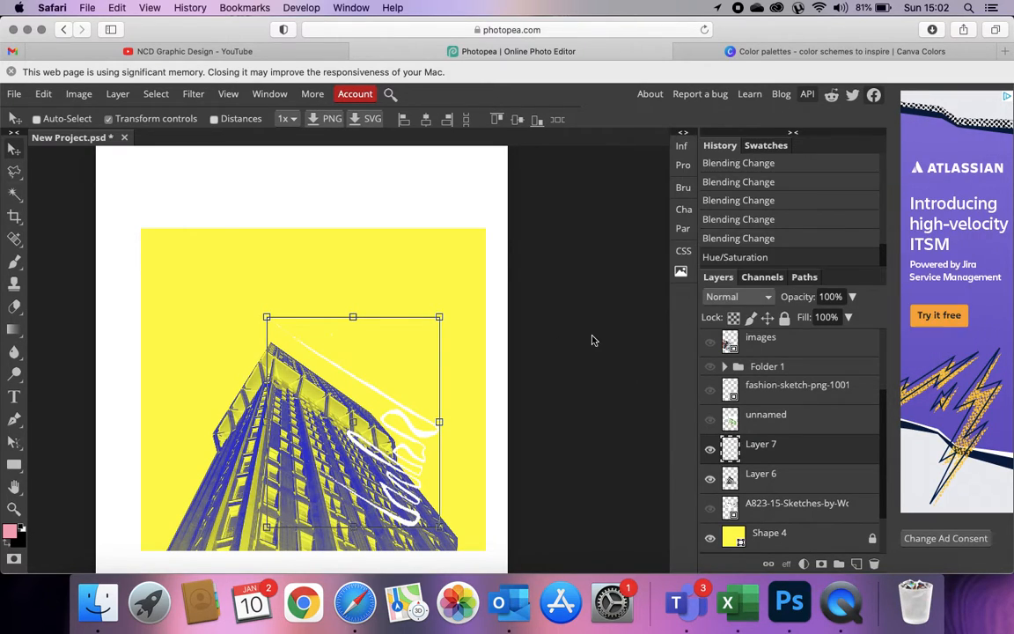
# Step: Dismiss the browser's memory-usage notice above the editor
pyautogui.scroll(-1, 595, 340)
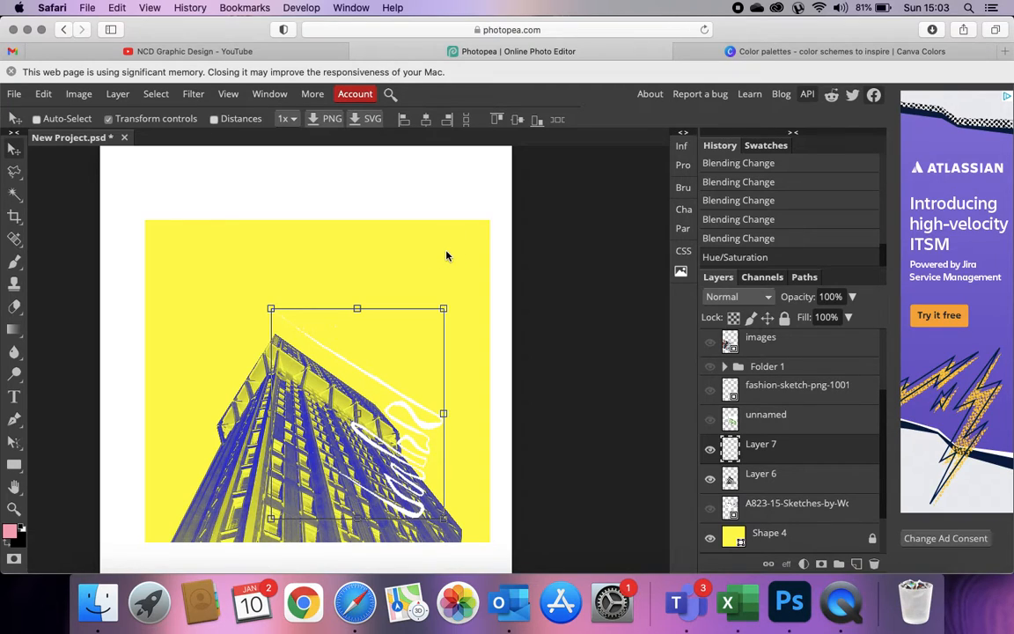
pyautogui.click(10, 71)
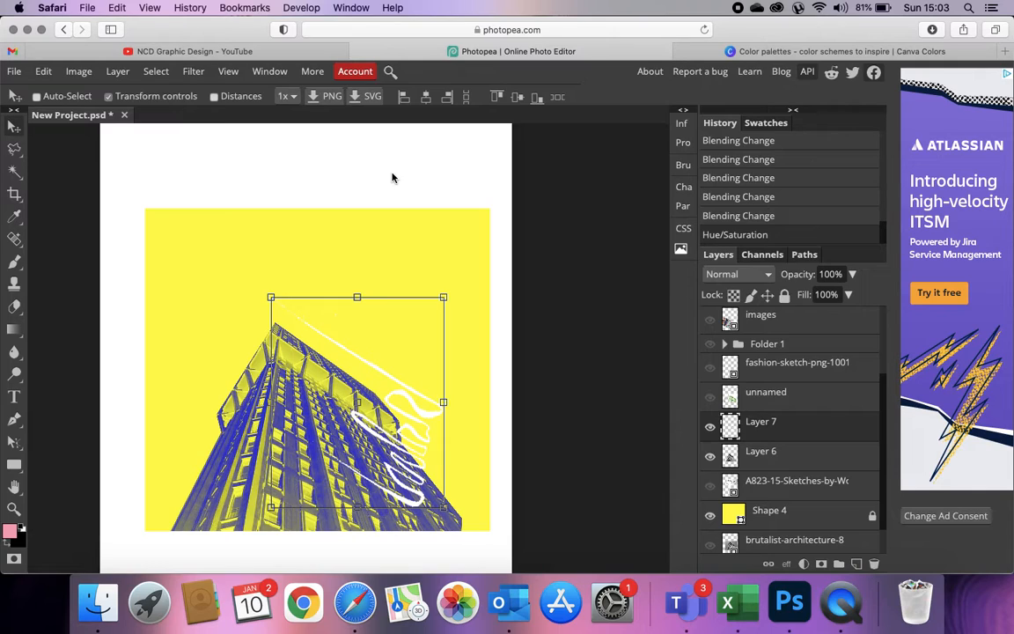
pyautogui.scroll(1, 393, 178)
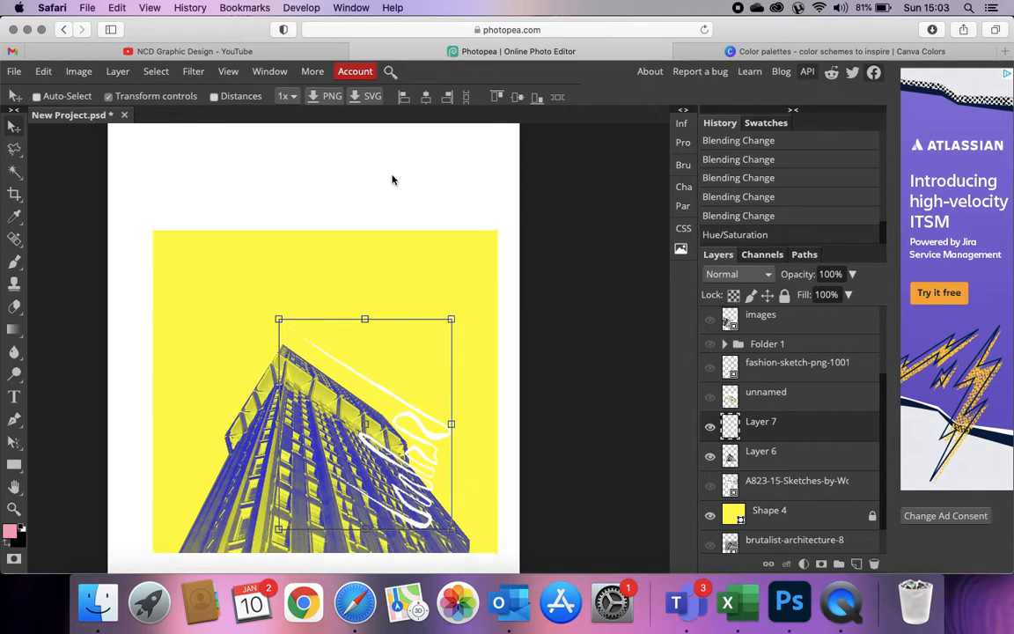
# Step: Unlock the yellow square's layer and group all layers from unnamed down to Shape 4 into one folder
pyautogui.click(771, 404)
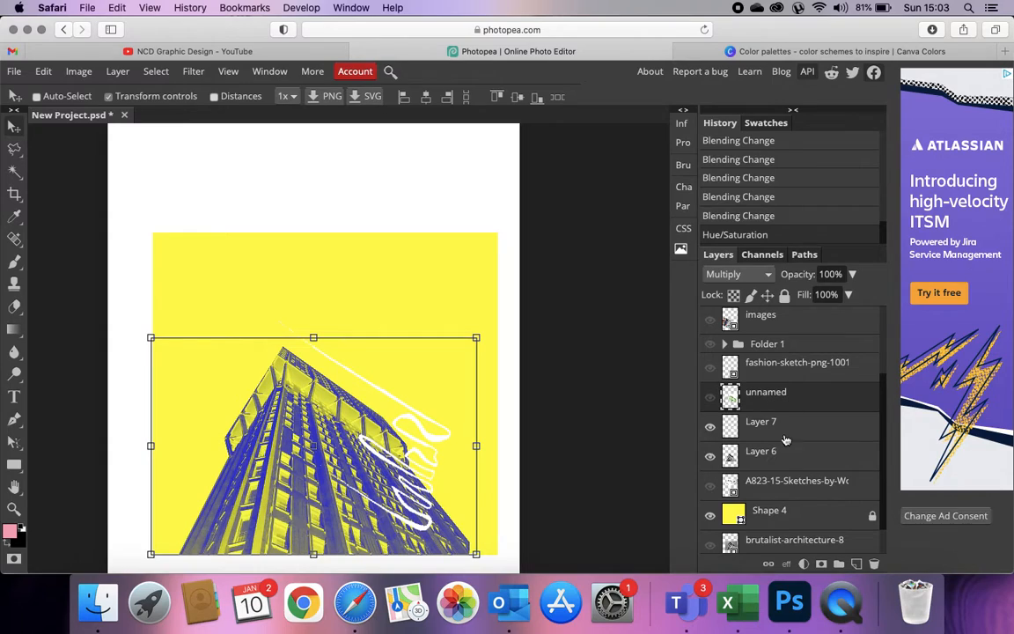
pyautogui.click(778, 510)
pyautogui.click(872, 518)
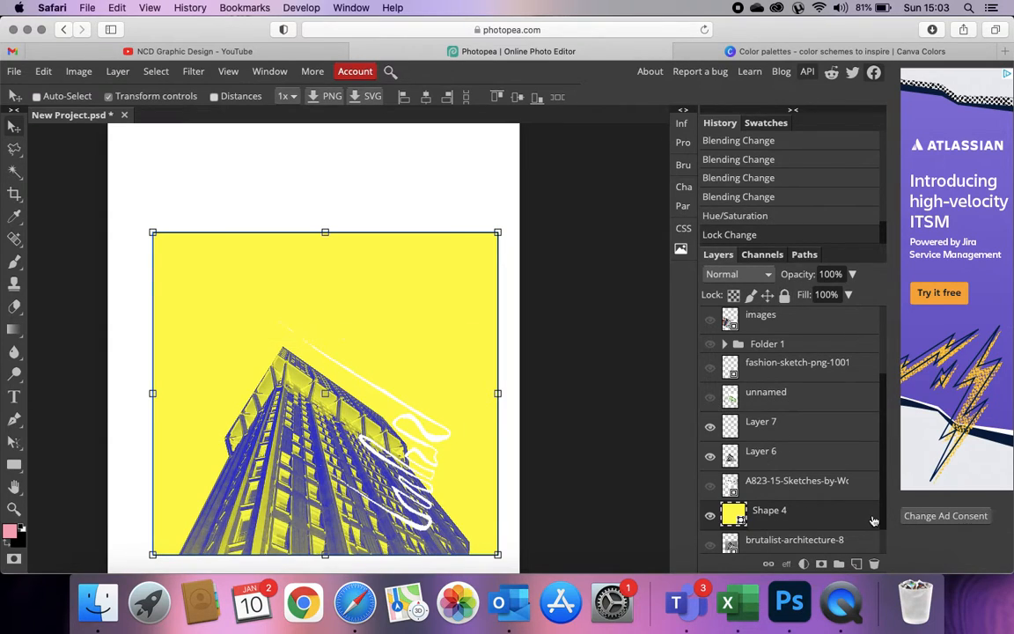
pyautogui.click(808, 396)
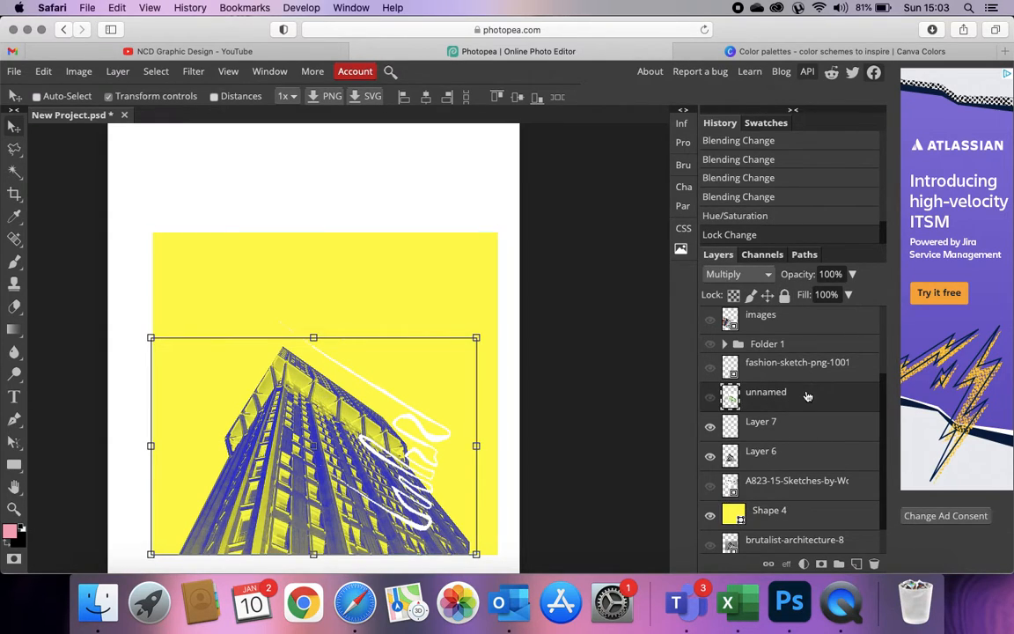
pyautogui.click(804, 518)
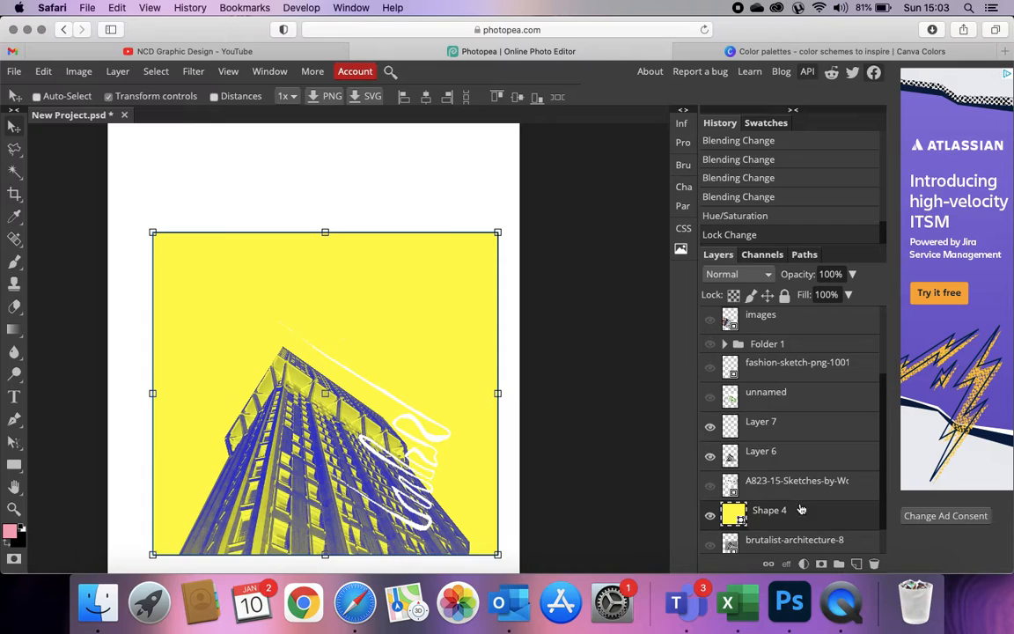
pyautogui.click(794, 396)
pyautogui.click(92, 75)
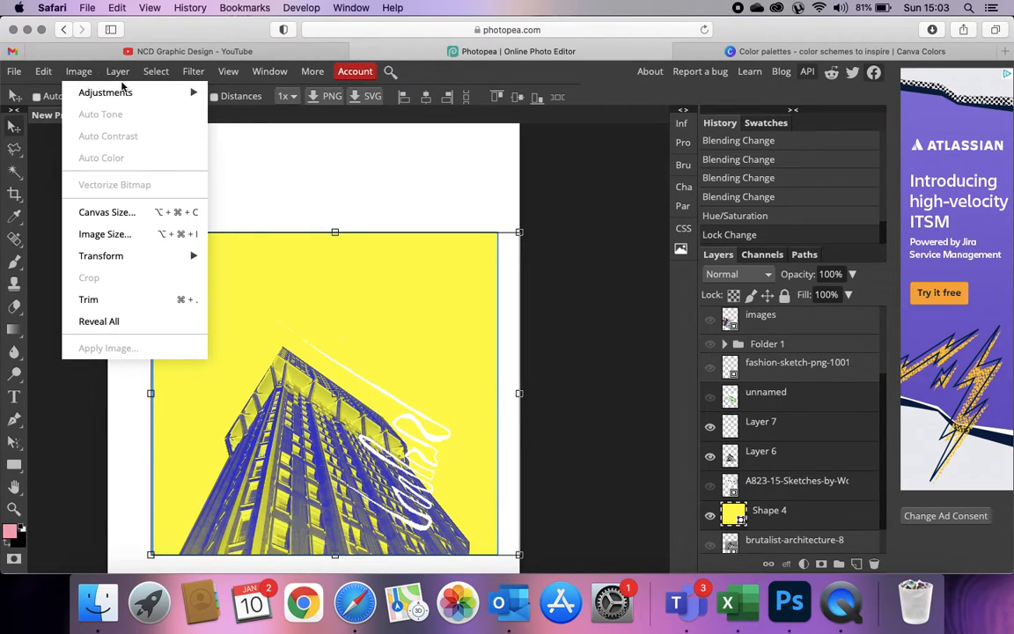
pyautogui.moveTo(117, 78)
pyautogui.click(141, 407)
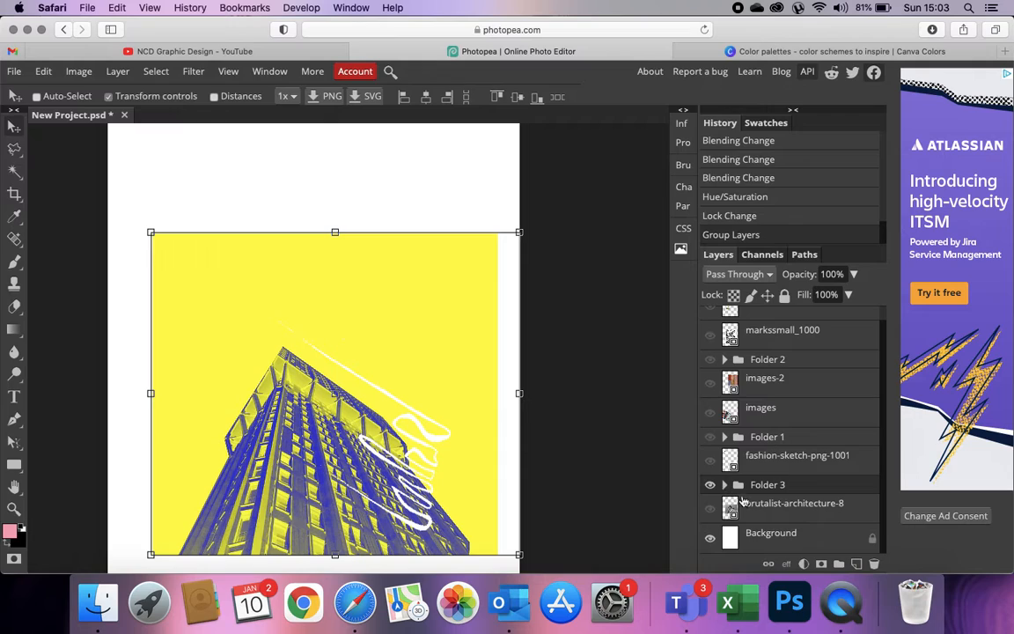
# Step: Hide the tower group, review the Folder 1 and Folder 2 posters one at a time, and show the tower group again
pyautogui.click(710, 486)
pyautogui.scroll(1, 757, 440)
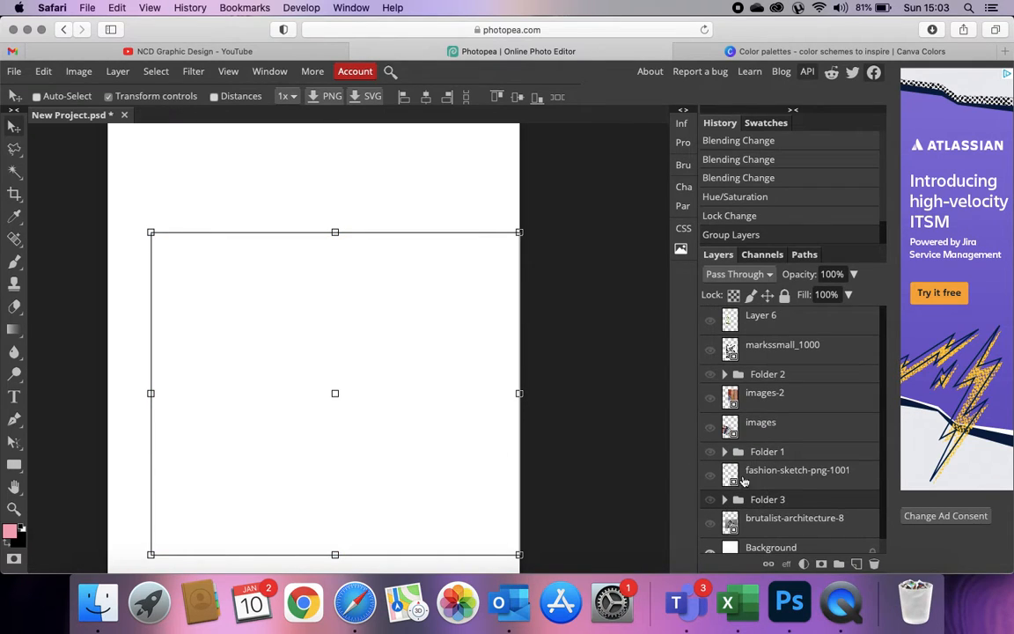
pyautogui.click(710, 377)
pyautogui.click(710, 378)
pyautogui.scroll(-1, 712, 392)
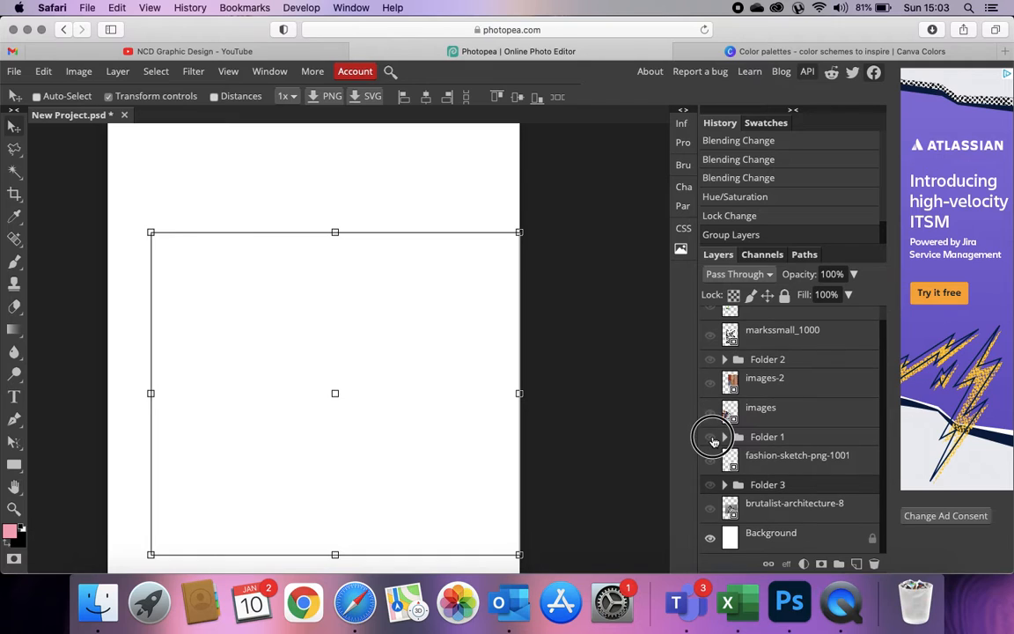
pyautogui.click(710, 438)
pyautogui.scroll(-3, 493, 391)
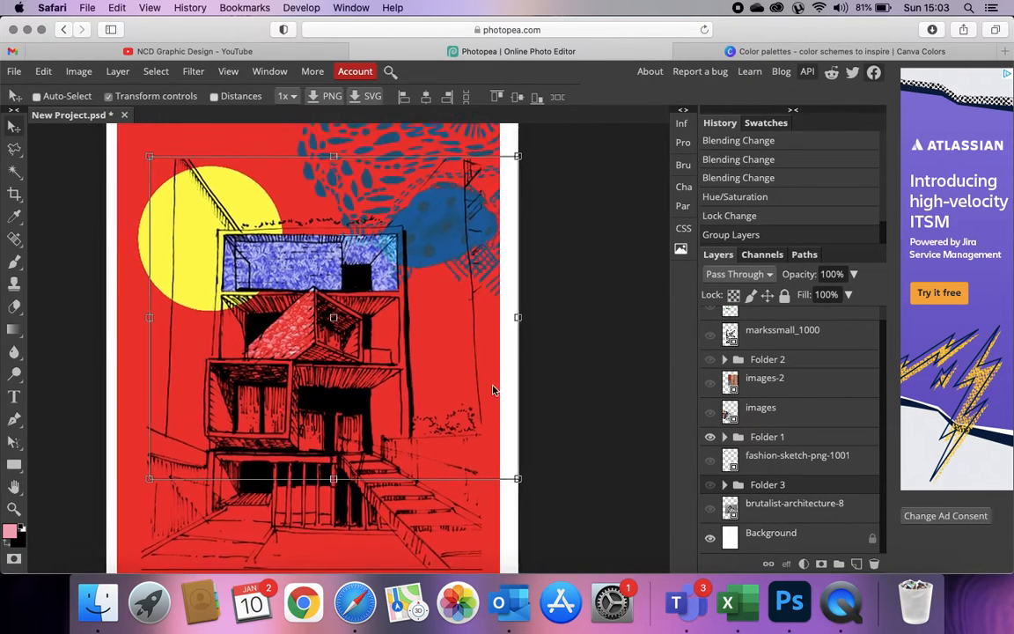
pyautogui.click(710, 436)
pyautogui.click(711, 360)
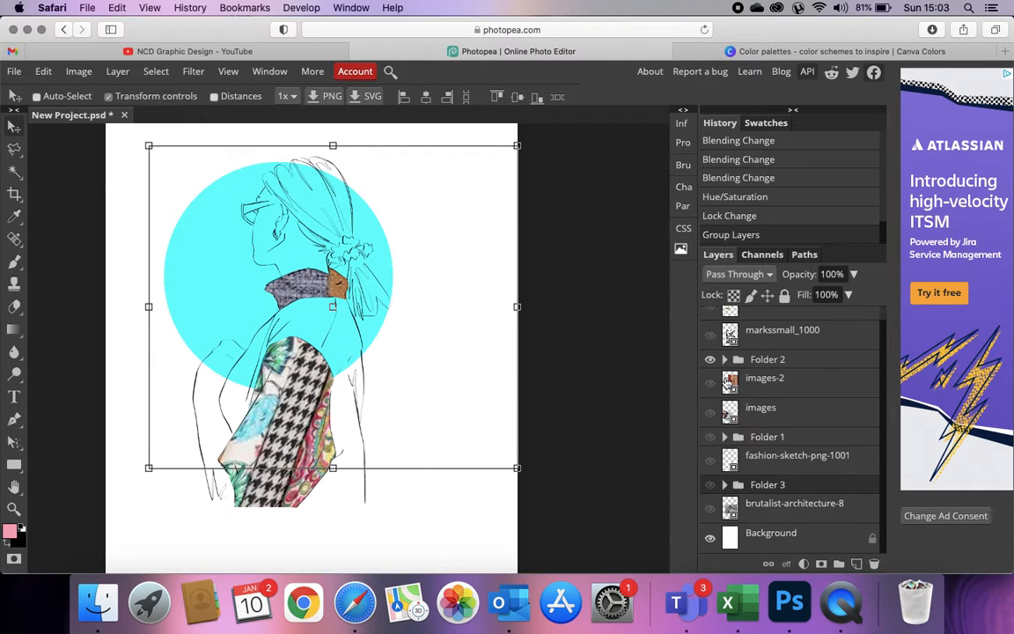
pyautogui.click(709, 360)
pyautogui.click(711, 486)
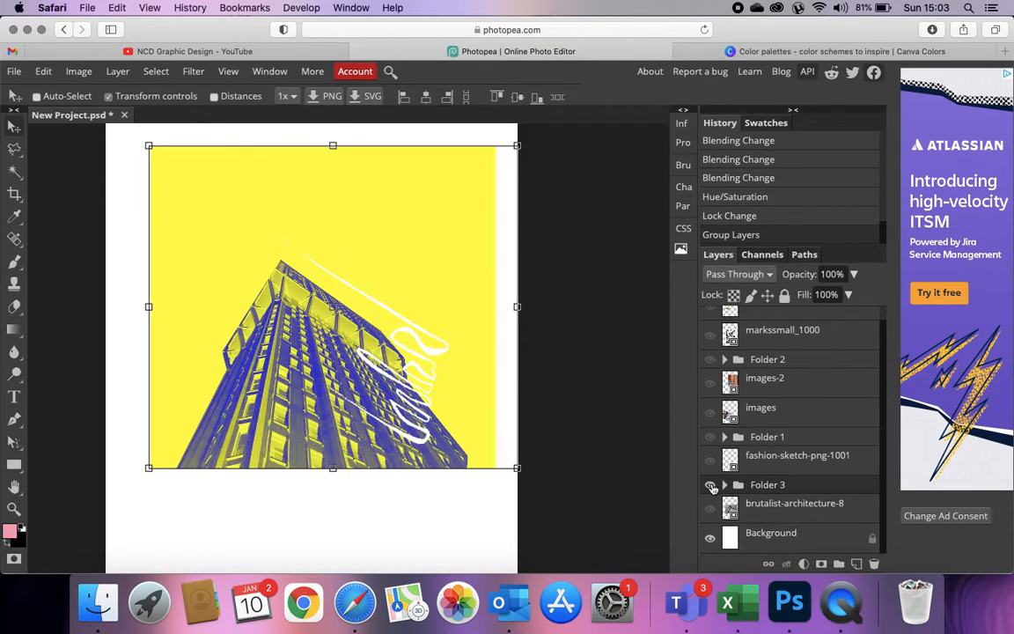
pyautogui.scroll(2, 611, 371)
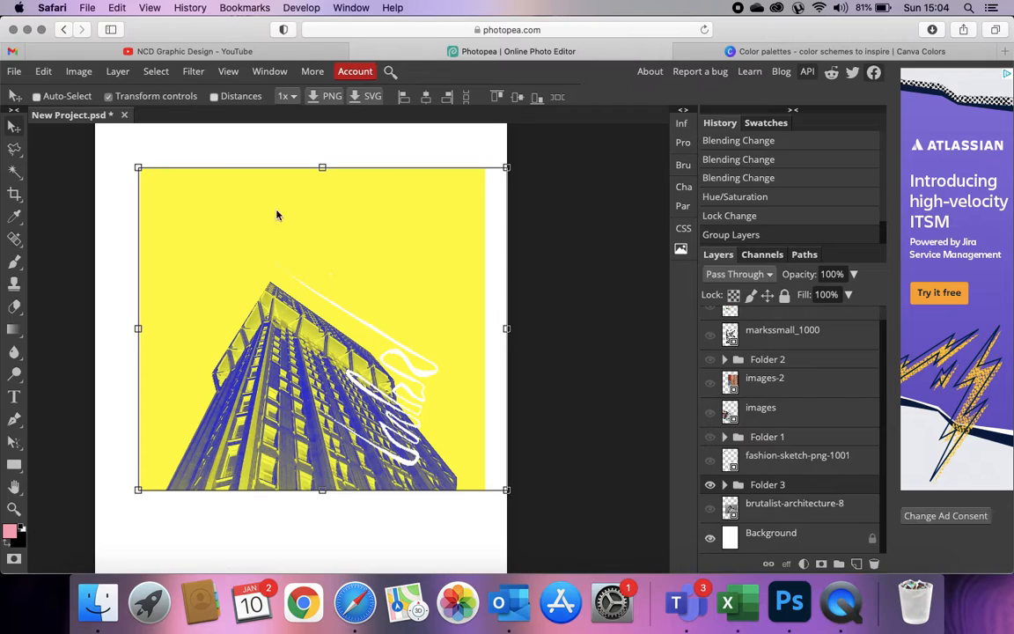
pyautogui.click(107, 203)
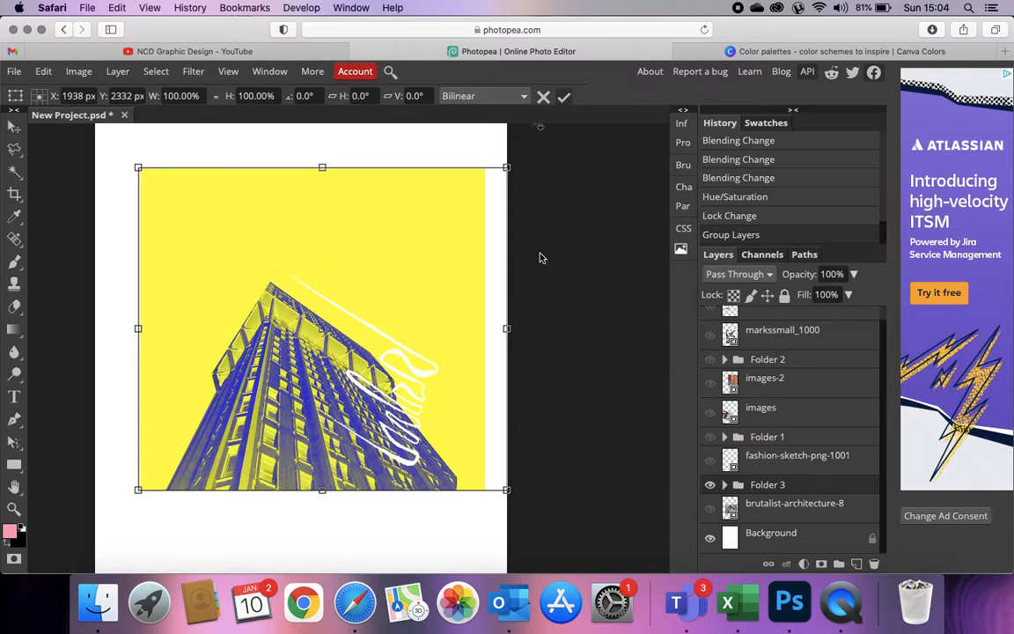
pyautogui.press('Return')
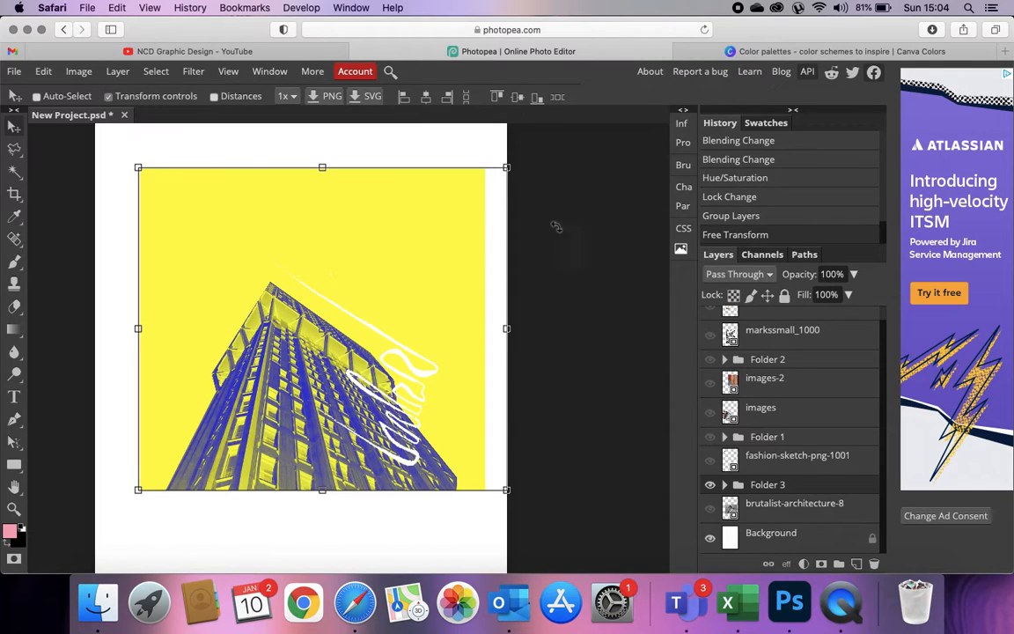